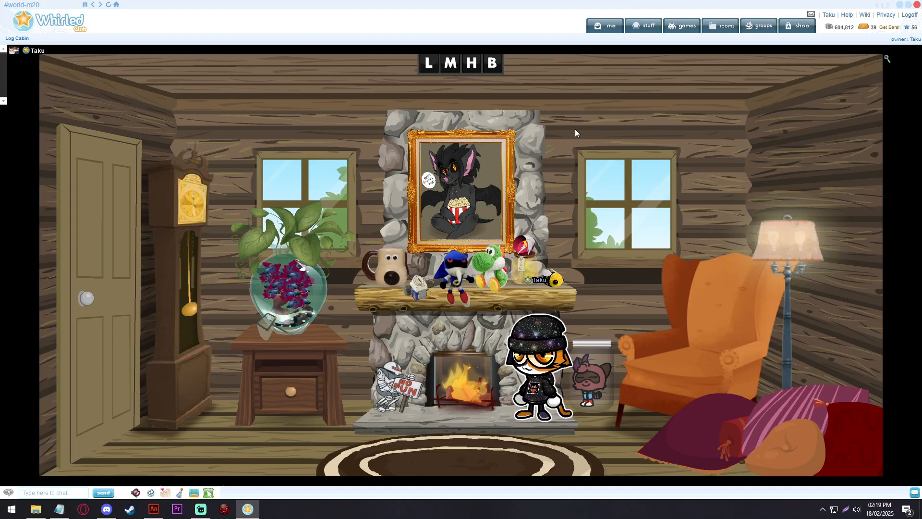
Step: Switch to the "How 2 Make Whirled Avatar" notes in Notepad and read the #0 Setup section on Adobe Animate, the SDK and class paths
left_click(63, 509)
scroll(273, 283, "down", 18)
scroll(273, 283, "up", 16)
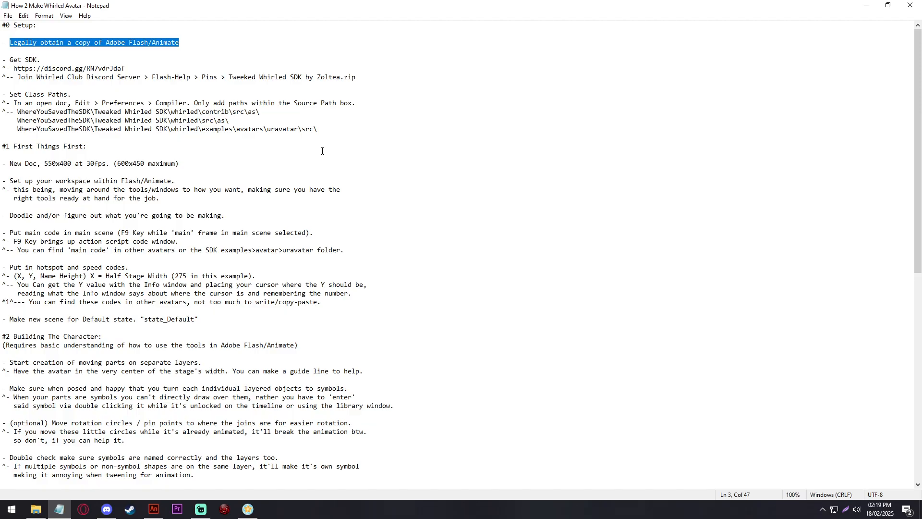
left_click(440, 113)
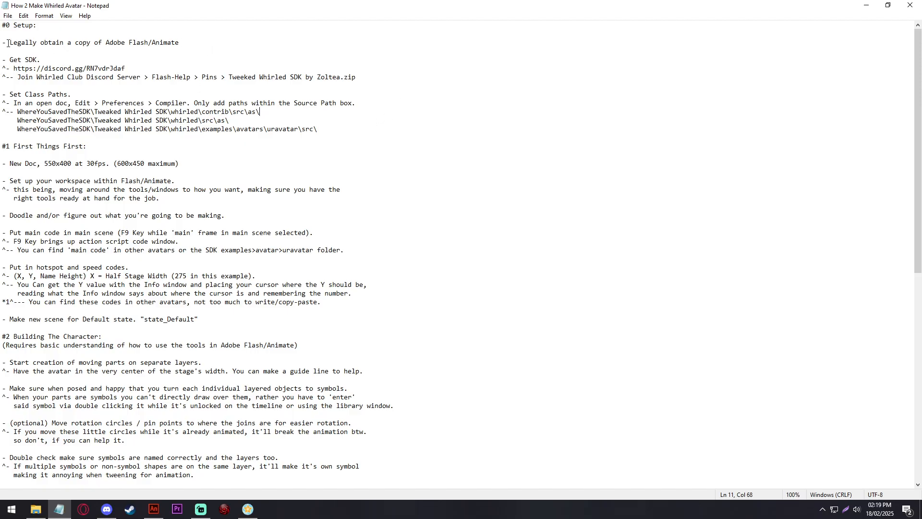
left_click_drag(12, 42, 219, 48)
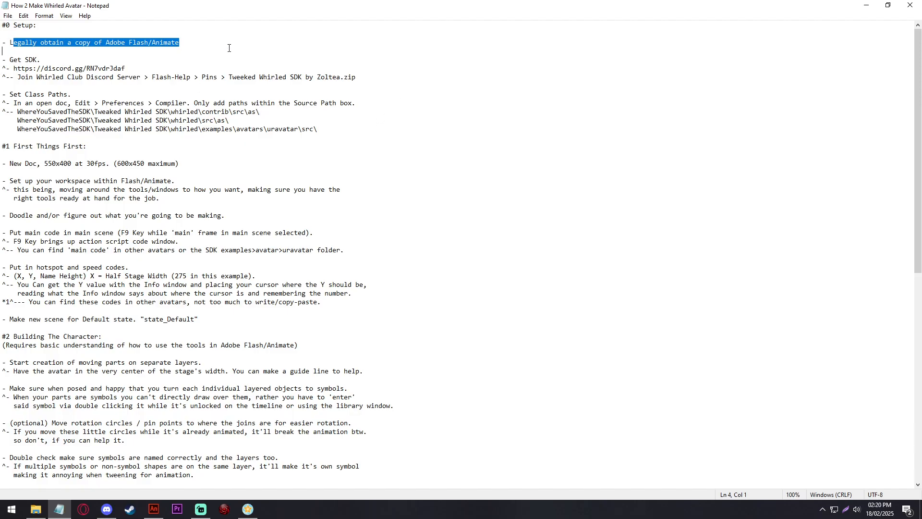
key("Down")
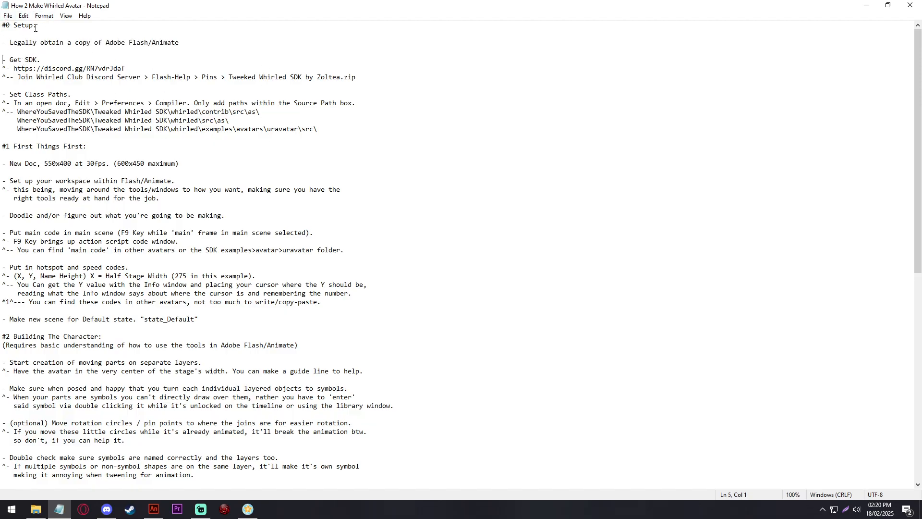
left_click_drag(355, 130, 3, 24)
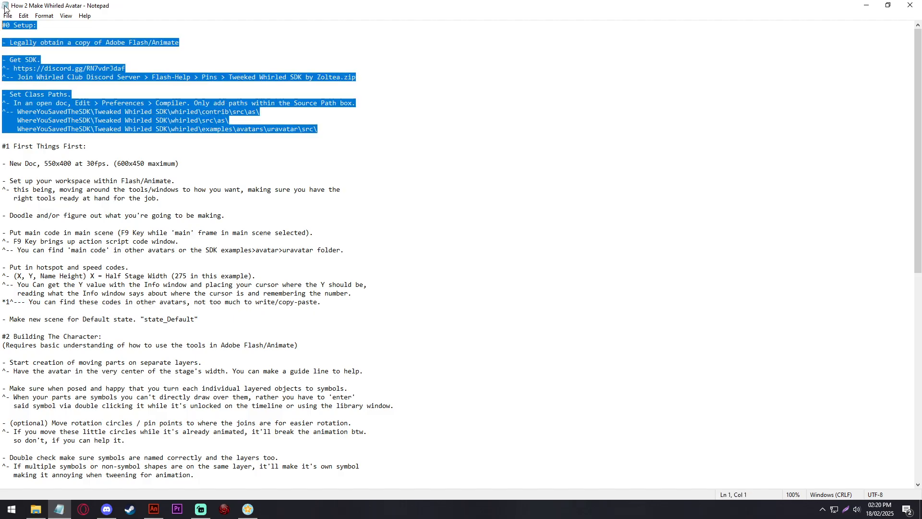
scroll(183, 212, "down", 15)
scroll(181, 207, "up", 15)
left_click(73, 93)
left_click_drag(1, 24, 209, 41)
left_click(53, 26)
left_click(208, 42)
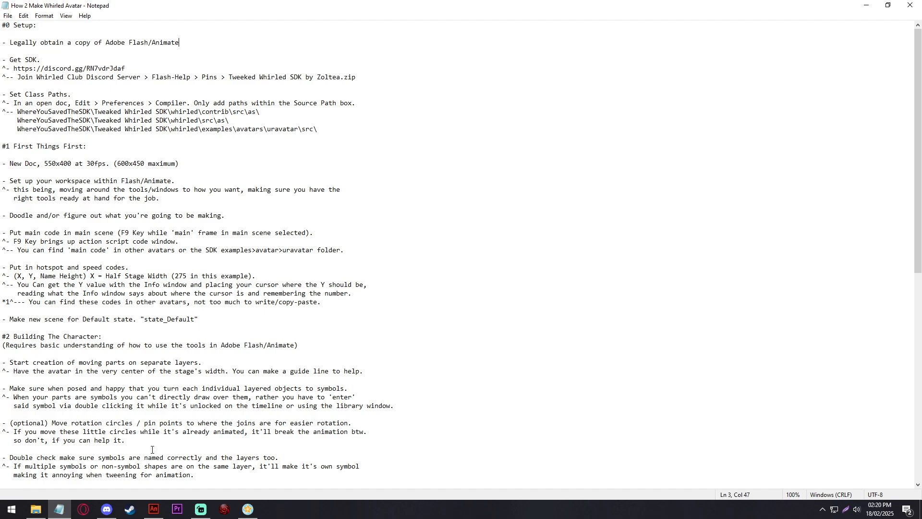
left_click(154, 509)
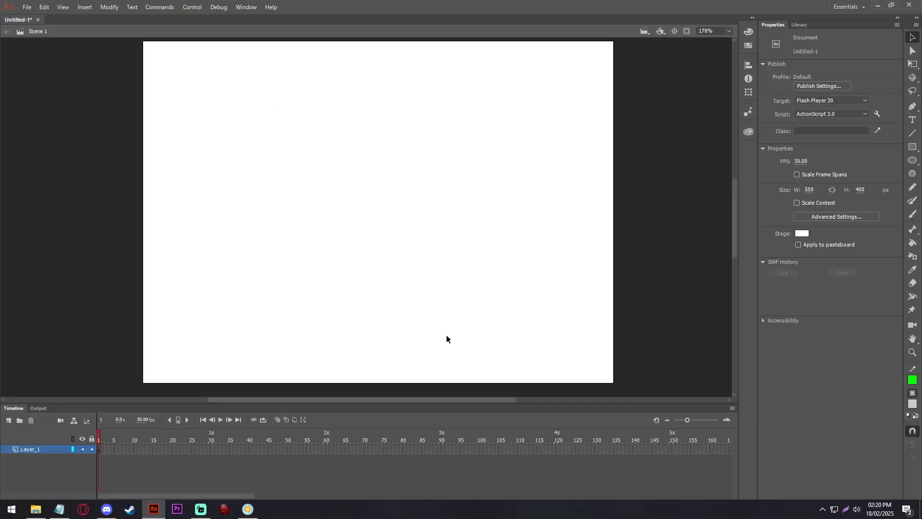
left_click(27, 7)
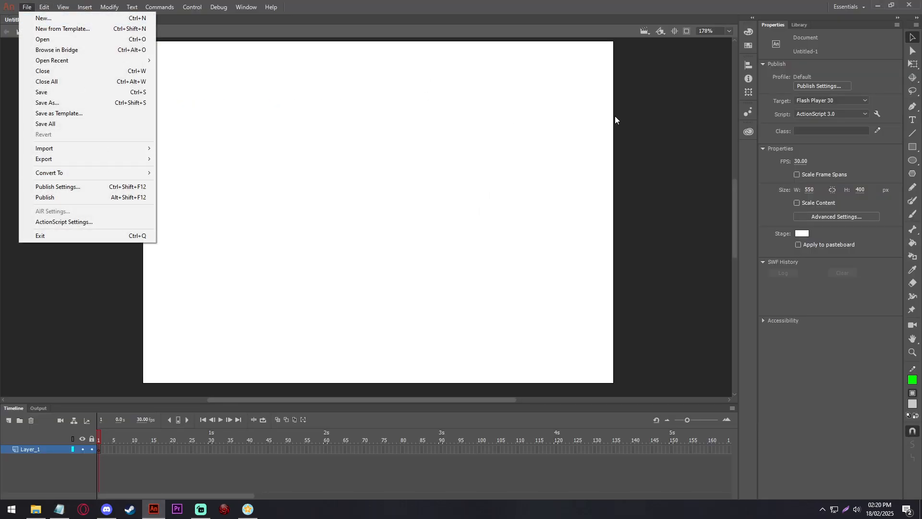
left_click(359, 244)
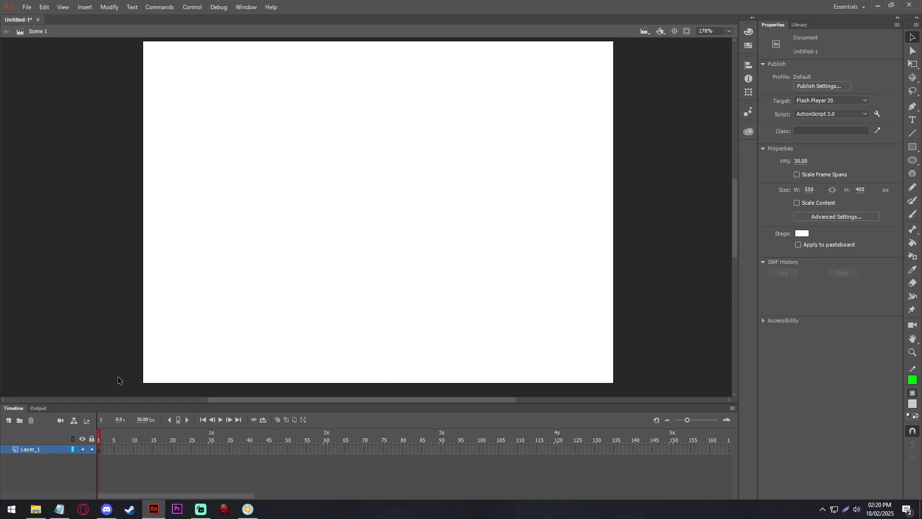
Step: Switch to Discord, follow the pinned SDK link in Whirled Club's flash-help channel, and download Tweaked Whirled SDK by Zoltea.zip from Google Drive
left_click(107, 509)
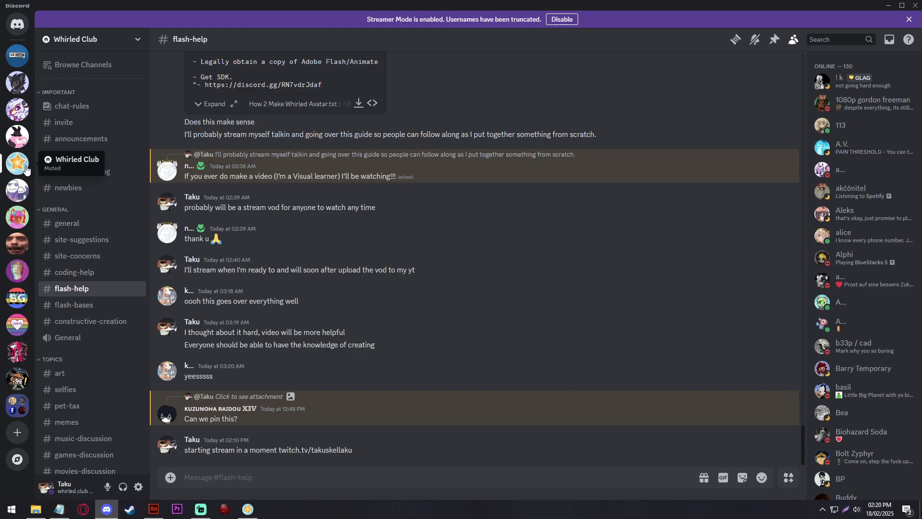
left_click(774, 39)
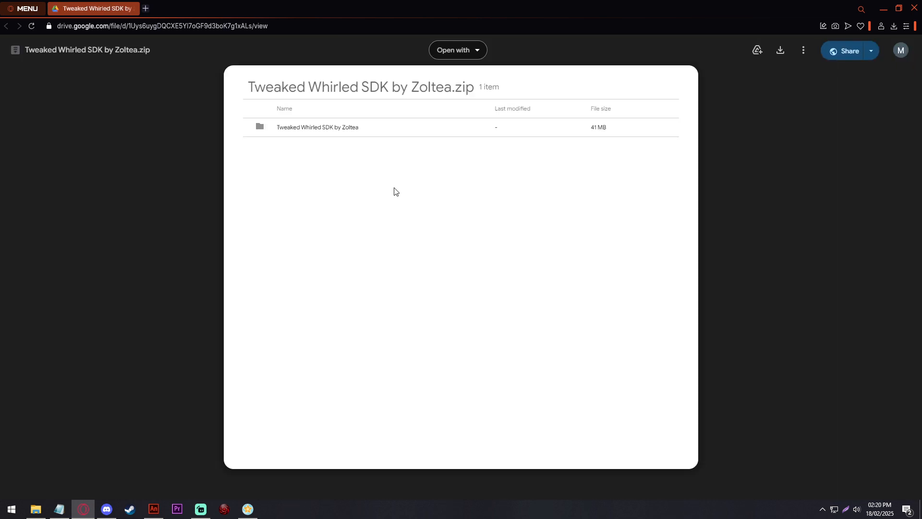
left_click(780, 54)
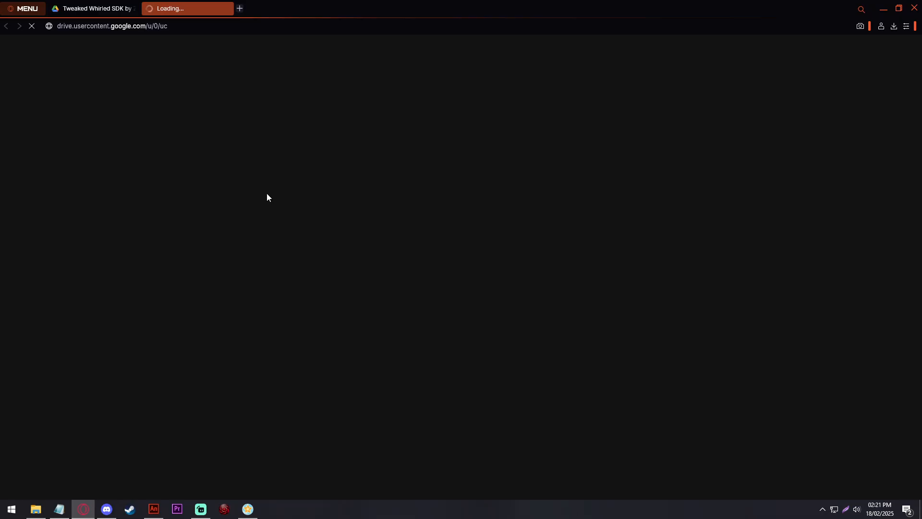
Step: Switch to File Explorer and copy the Tweaked Whirled SDK archive from the Seagate (E:) drive into the Whirled Avatar Tutorial folder
left_click(27, 510)
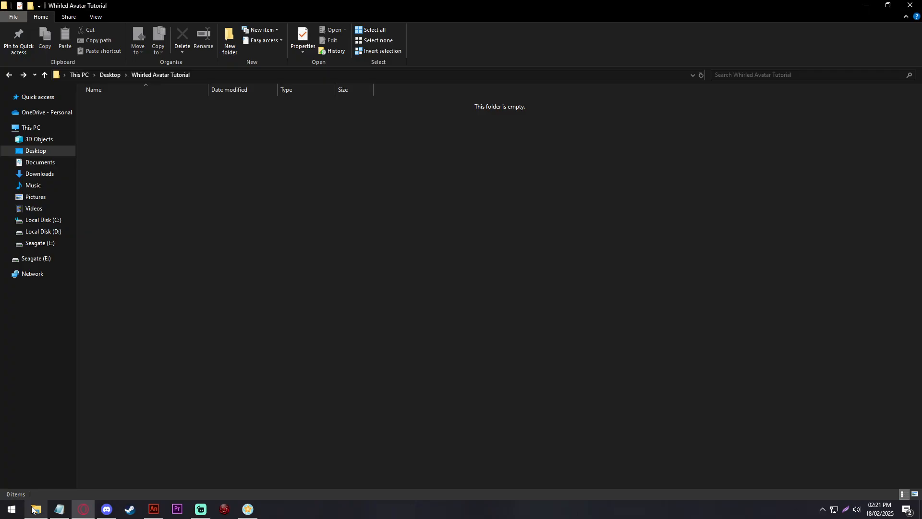
left_click(32, 260)
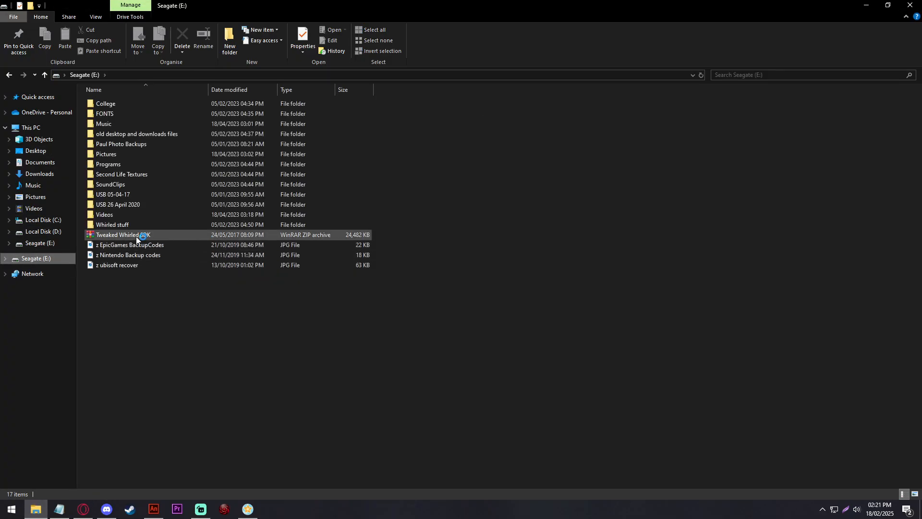
left_click(171, 237)
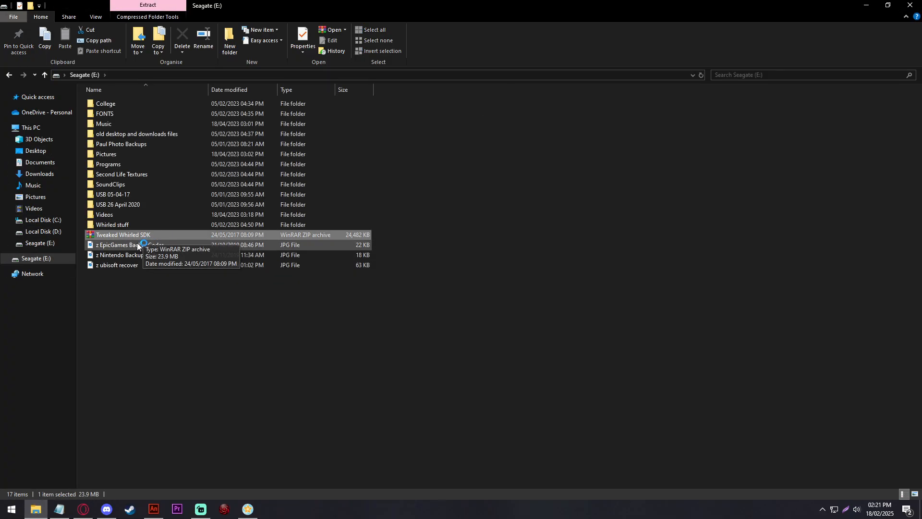
left_click(9, 75)
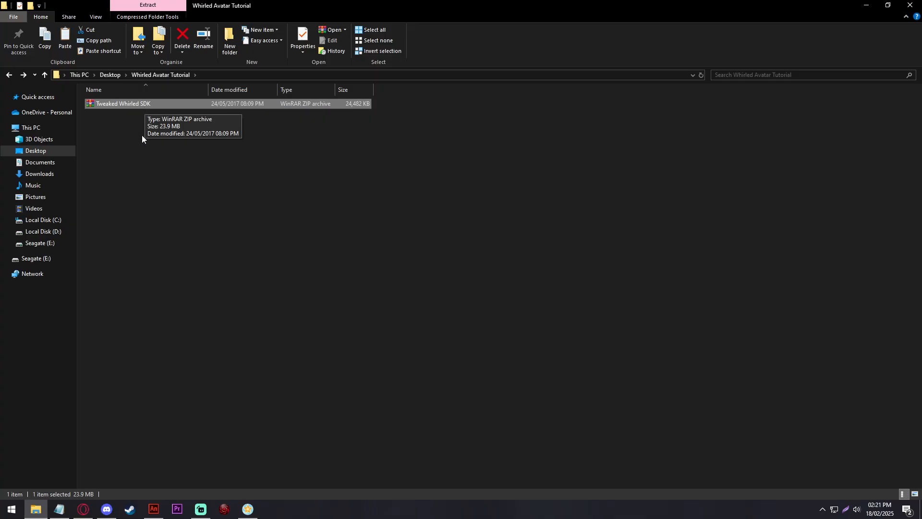
Step: Extract the Tweaked Whirled SDK archive into its own folder within Whirled Avatar Tutorial
right_click(126, 102)
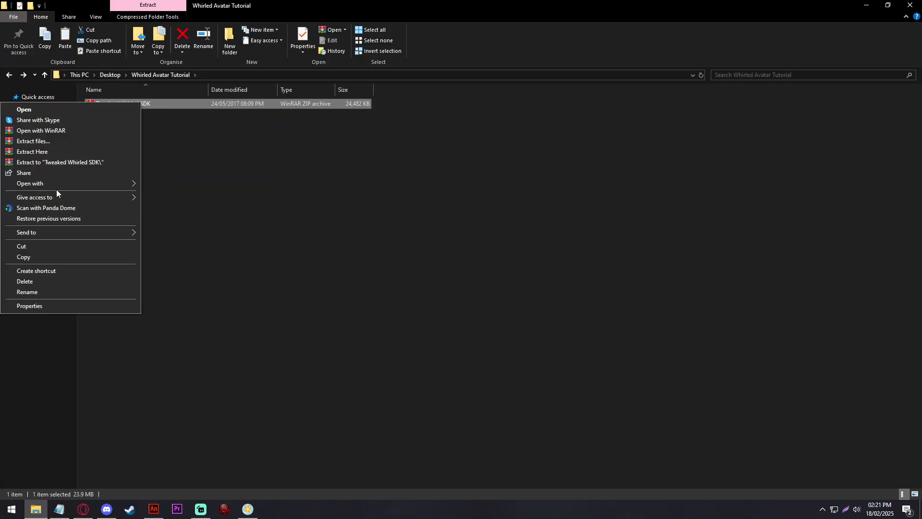
left_click(126, 96)
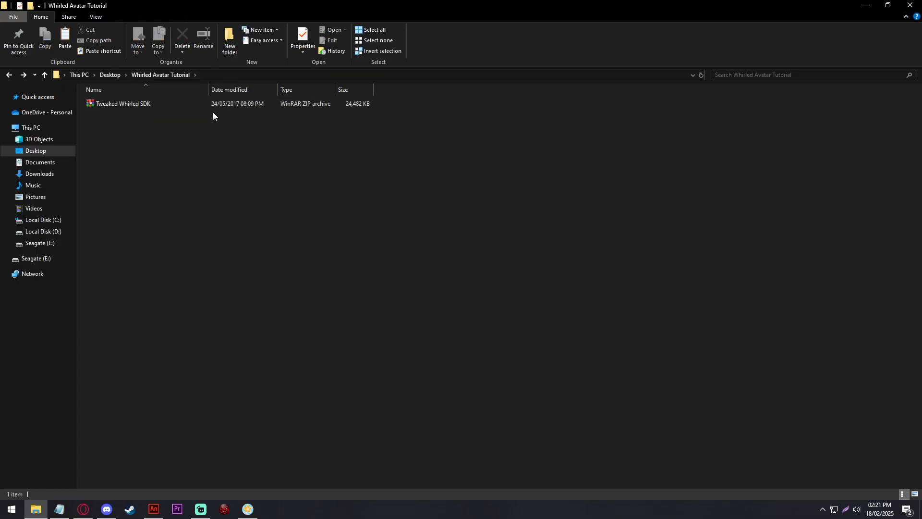
left_click(159, 108)
right_click(156, 107)
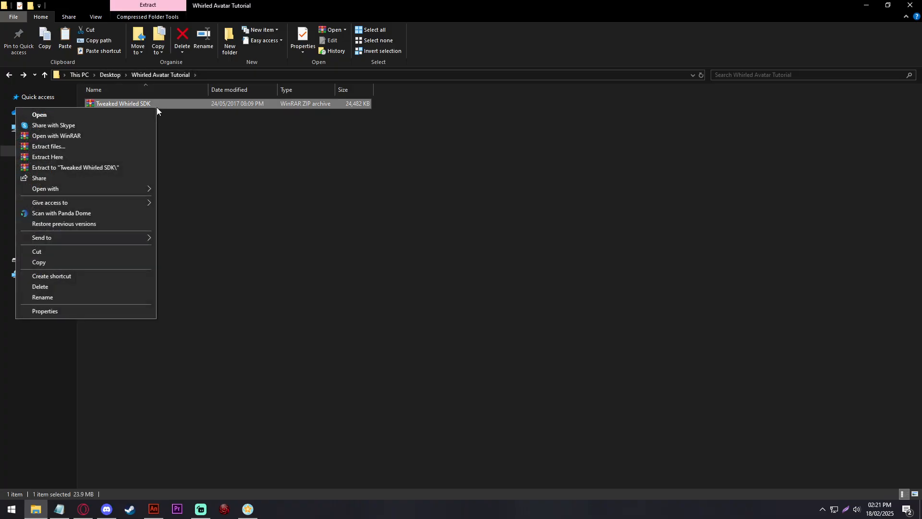
left_click(100, 165)
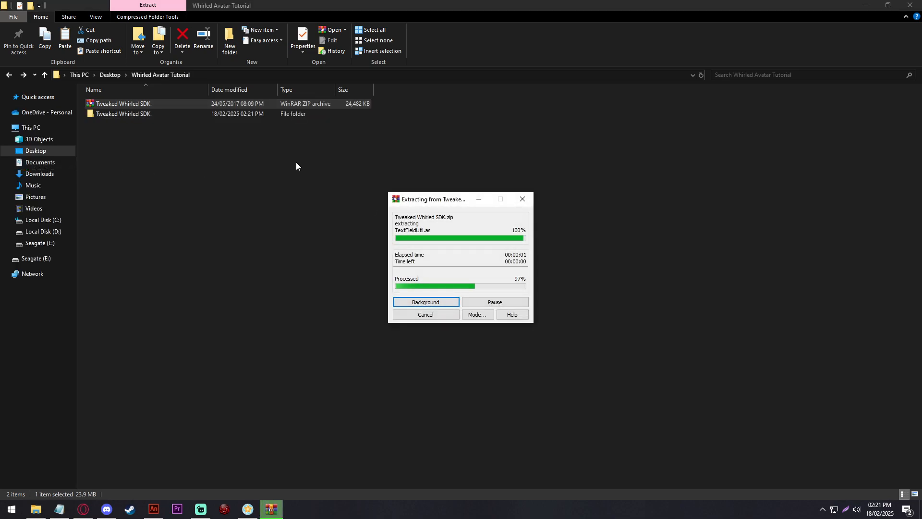
Step: Move the nested Tweaked Whirled SDK folder up into the Whirled Avatar Tutorial folder
double_click(132, 117)
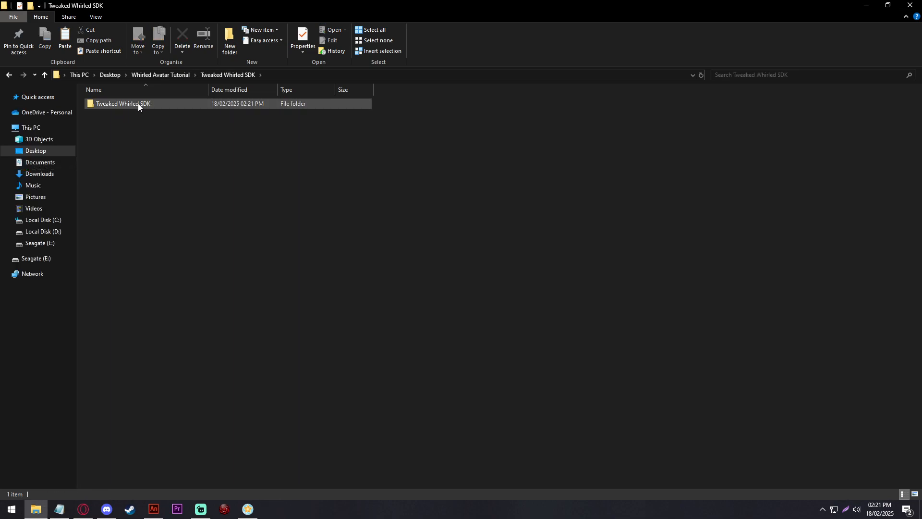
left_click_drag(146, 107, 166, 75)
left_click(166, 75)
Step: Check the contents of the extracted SDK's whirled folder and return to the Whirled Avatar Tutorial folder
double_click(137, 104)
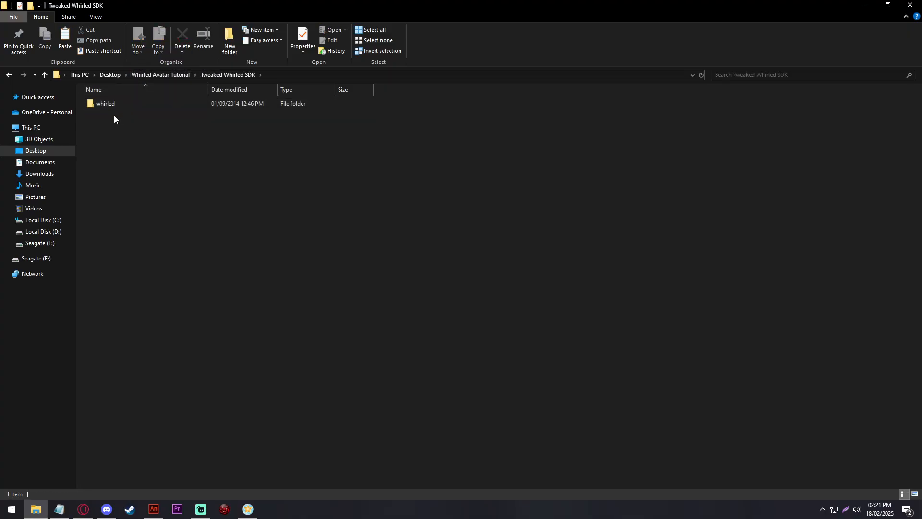
double_click(119, 102)
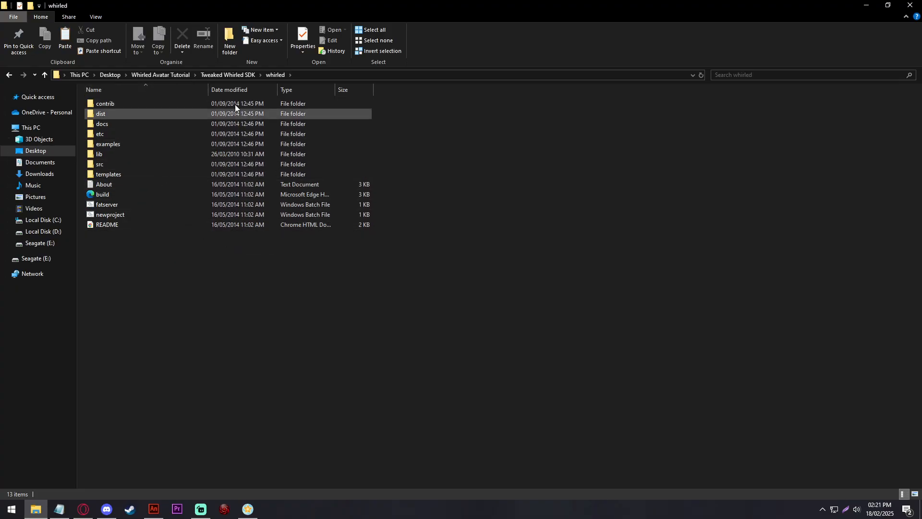
left_click(239, 75)
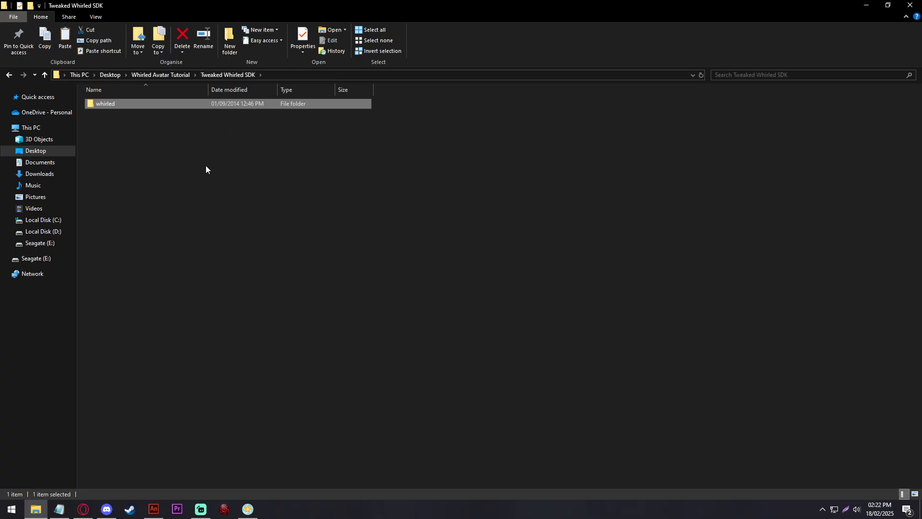
left_click(169, 75)
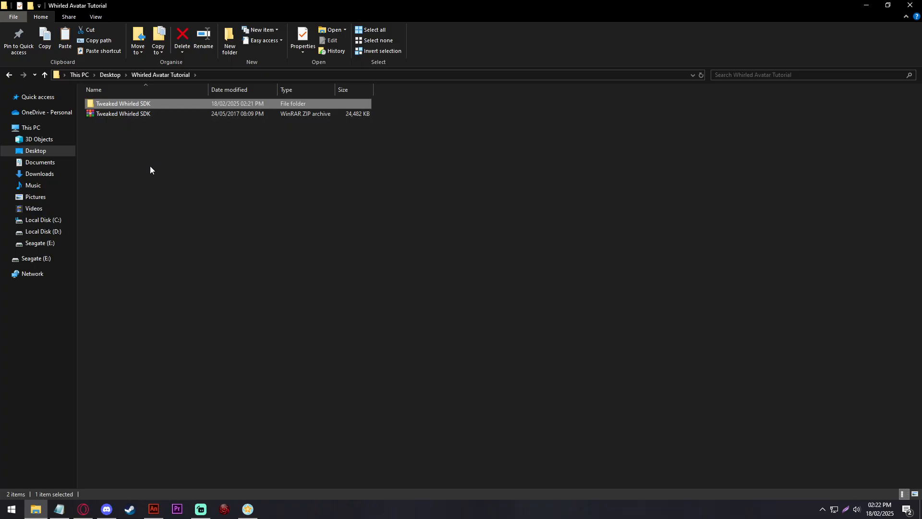
Step: Return to the Notepad guide and read its Set Class Paths instructions
left_click(154, 509)
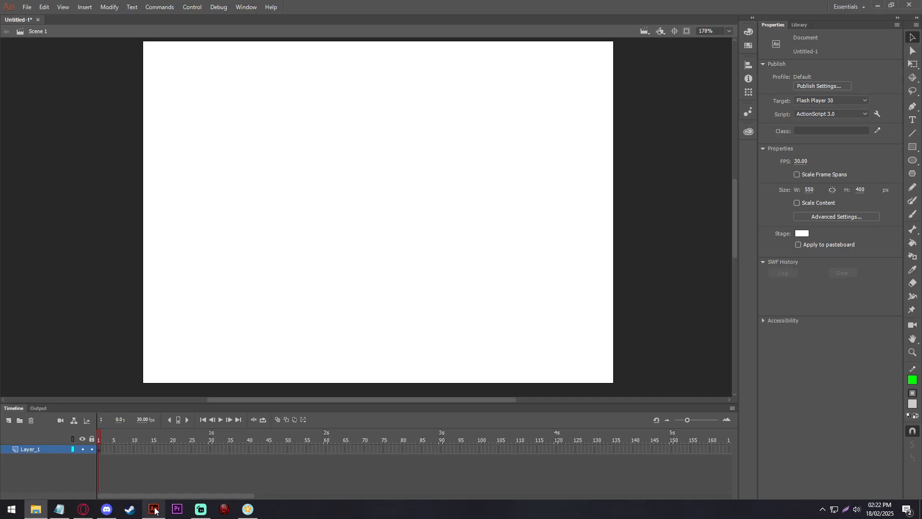
left_click(59, 509)
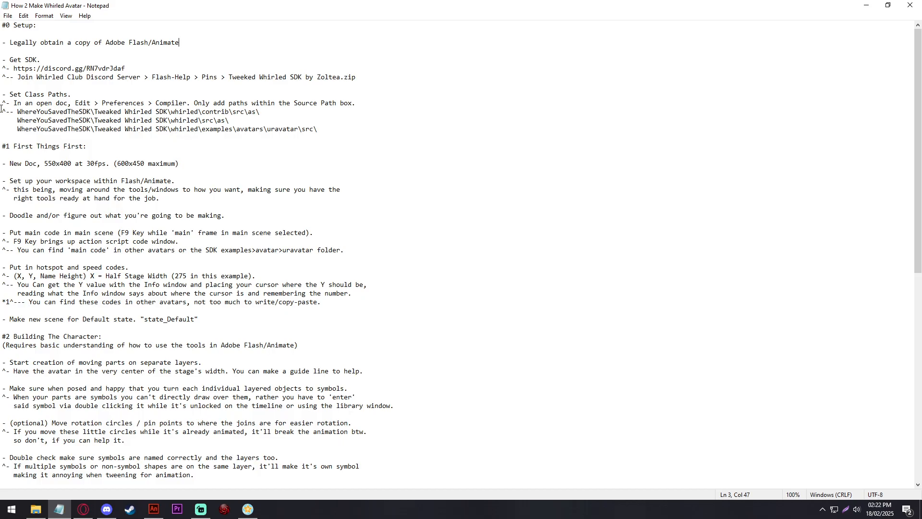
left_click_drag(11, 94, 72, 95)
left_click(121, 94)
Step: Switch to Adobe Animate and open the Compiler preferences for ActionScript
left_click(153, 509)
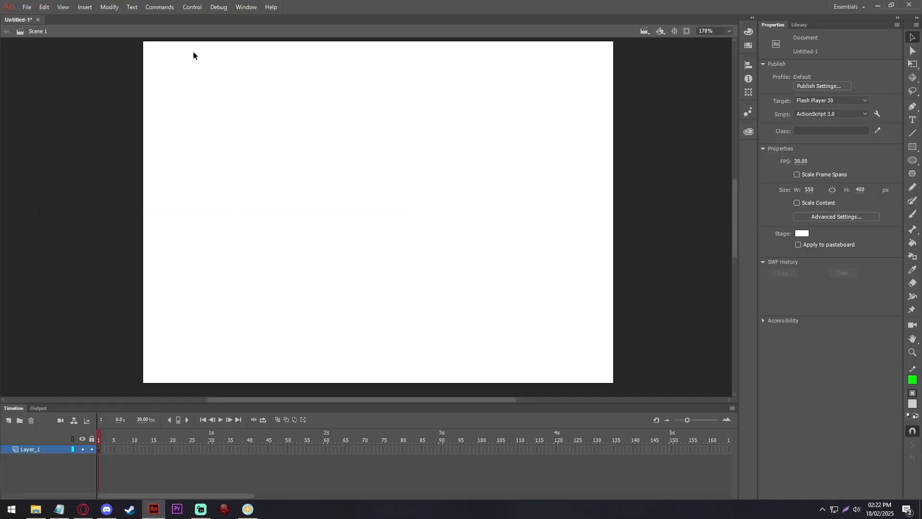
left_click(28, 7)
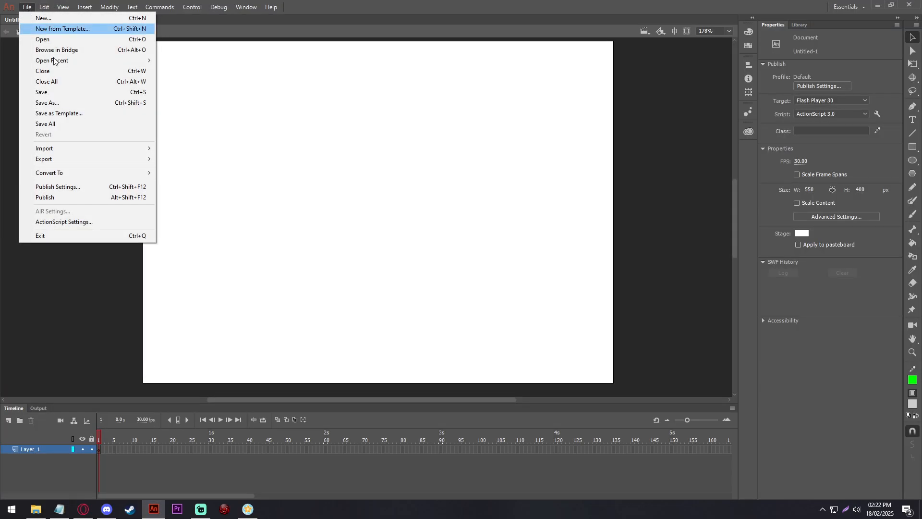
left_click(41, 10)
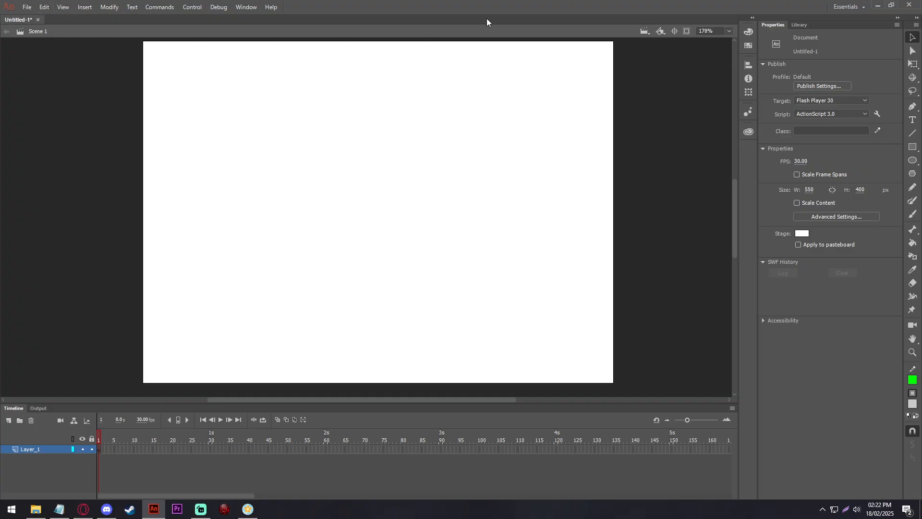
left_click(51, 8)
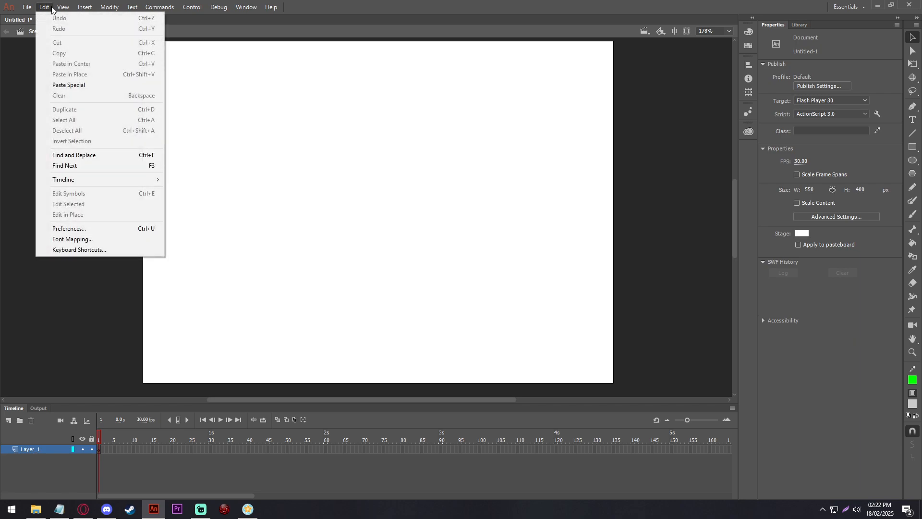
left_click(91, 228)
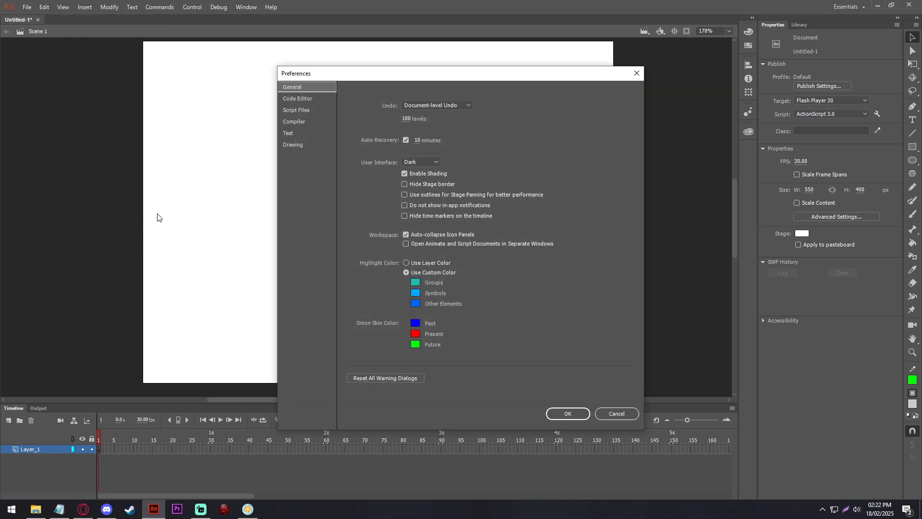
left_click(320, 120)
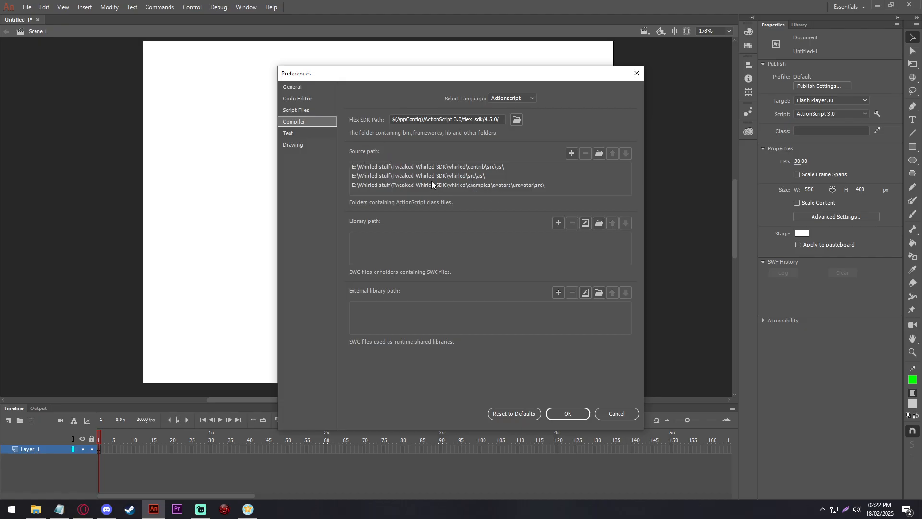
Step: Examine the contrib, src and uravatar source path entries in the Compiler preferences
left_click(494, 192)
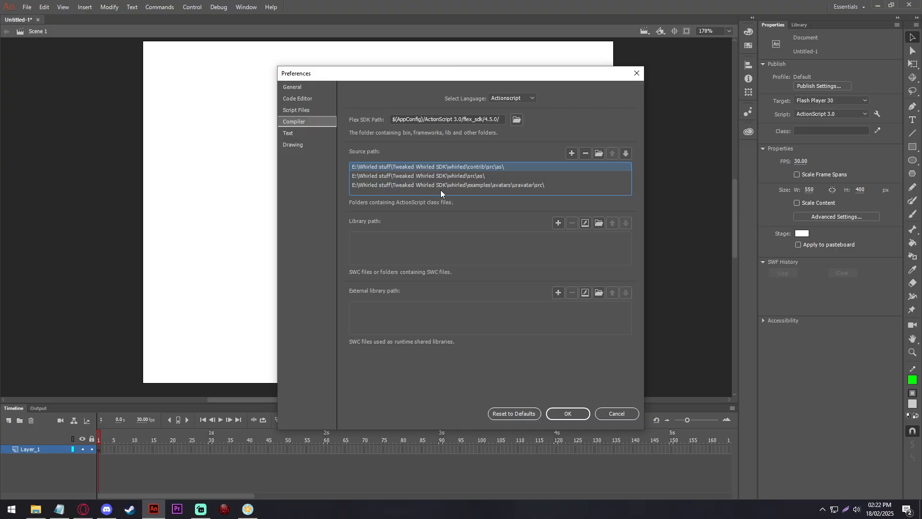
left_click(468, 177)
left_click(469, 184)
left_click(471, 174)
left_click(472, 167)
left_click(480, 184)
left_click(480, 176)
Step: Point the first ActionScript source path to the Tweaked Whirled SDK's whirled\contrib\src\as folder and apply the preferences
left_click(480, 166)
left_click(599, 155)
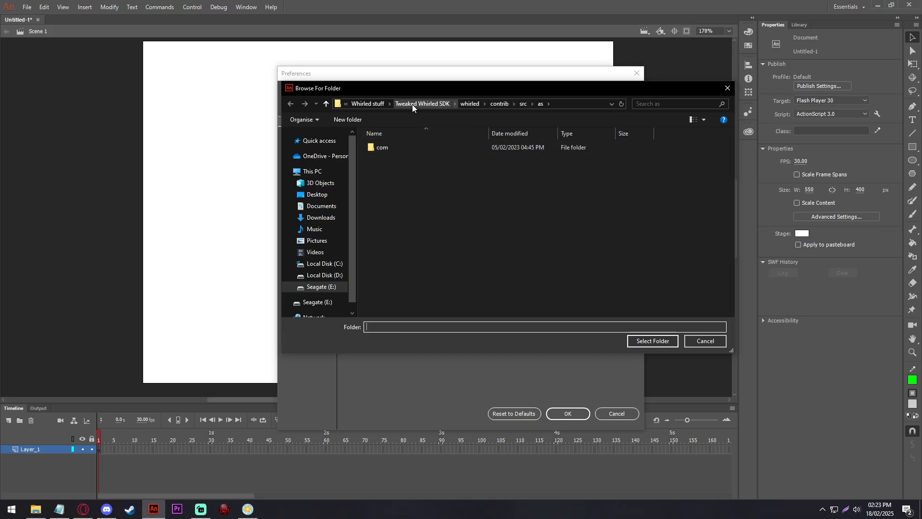
left_click(411, 105)
double_click(400, 148)
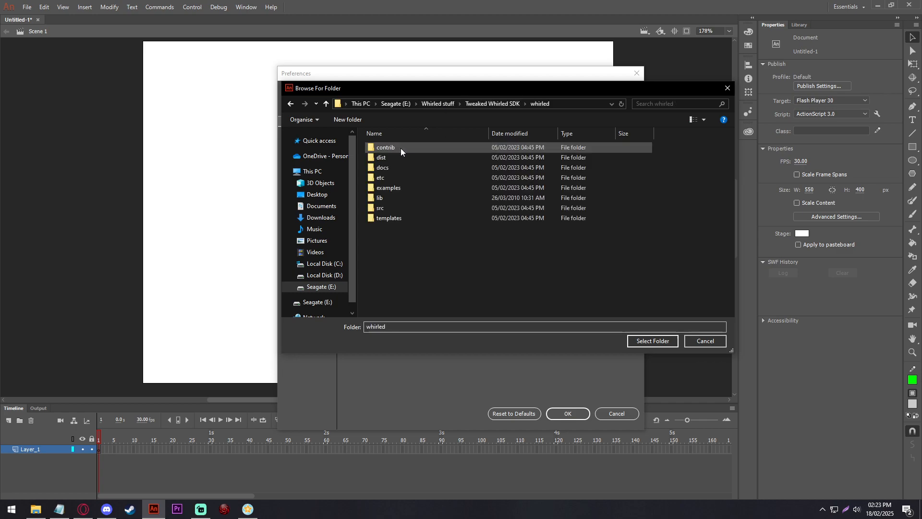
double_click(414, 148)
double_click(412, 158)
double_click(418, 149)
left_click(653, 340)
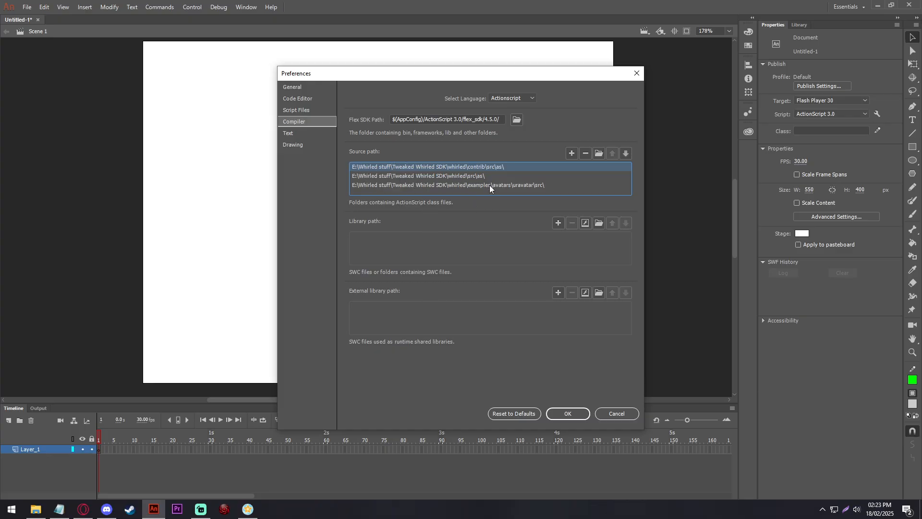
left_click(567, 414)
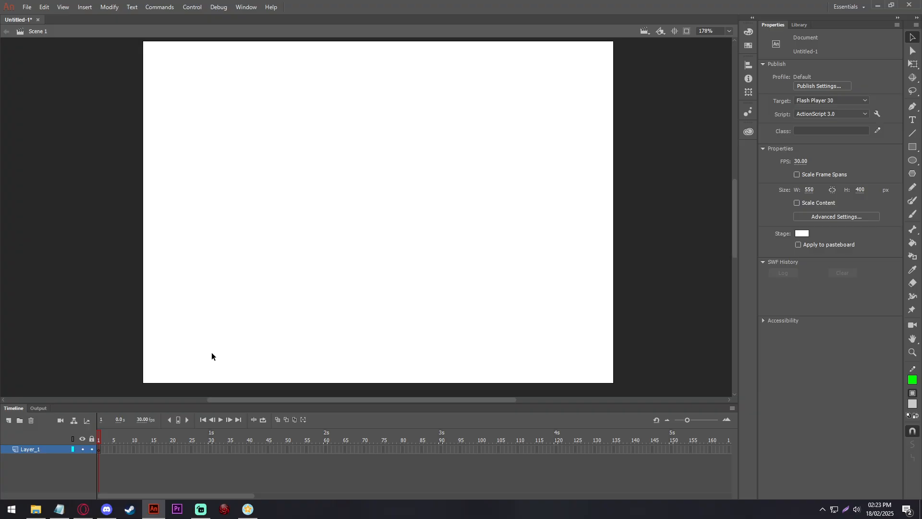
Step: Read the new document instruction in the Notepad guide and return to Adobe Animate
left_click(59, 509)
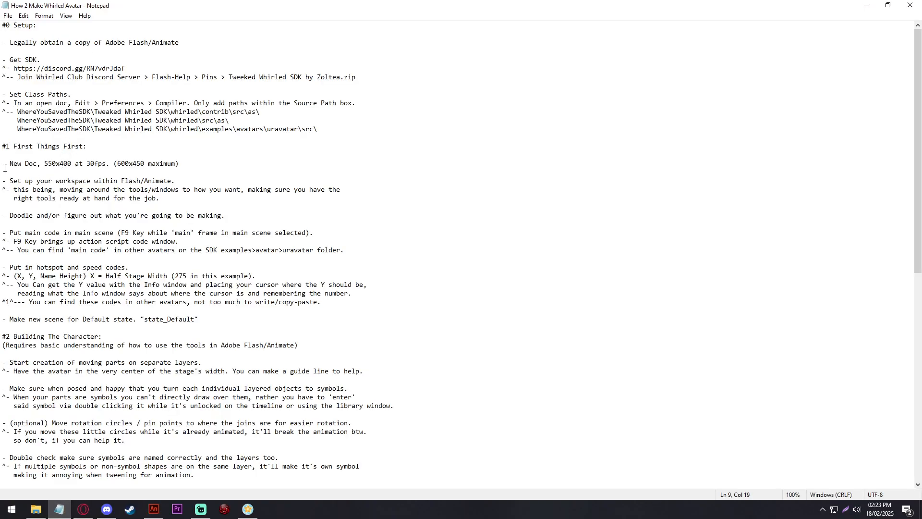
left_click_drag(4, 168, 189, 168)
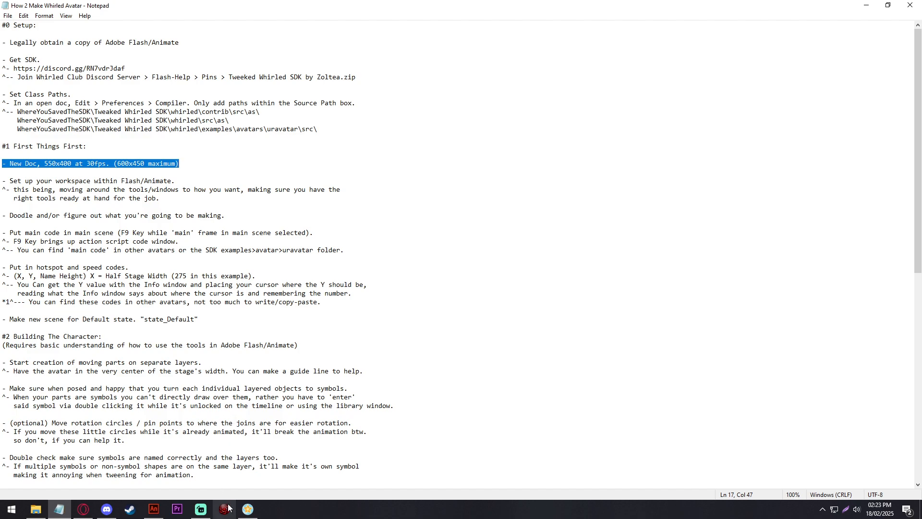
left_click(201, 509)
left_click(154, 509)
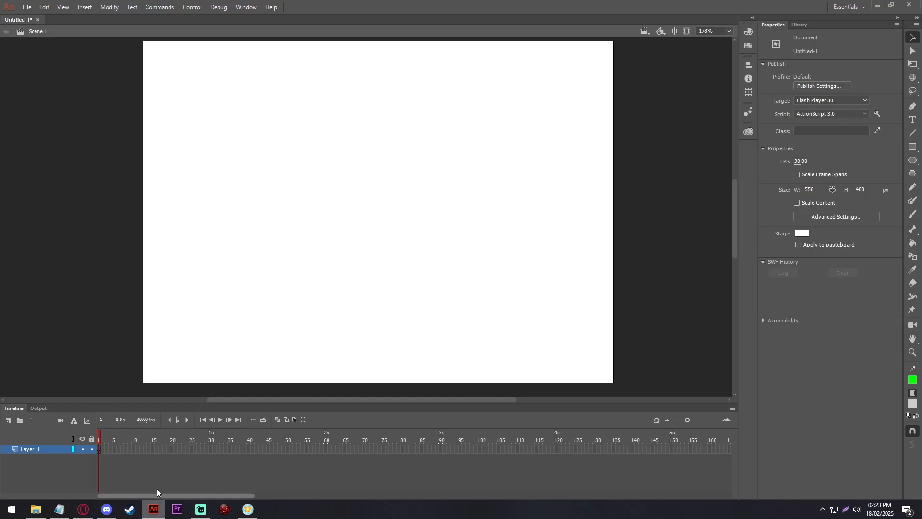
Step: Create a new ActionScript 3.0 document 550 pixels wide and 400 high at 30 fps
left_click(27, 7)
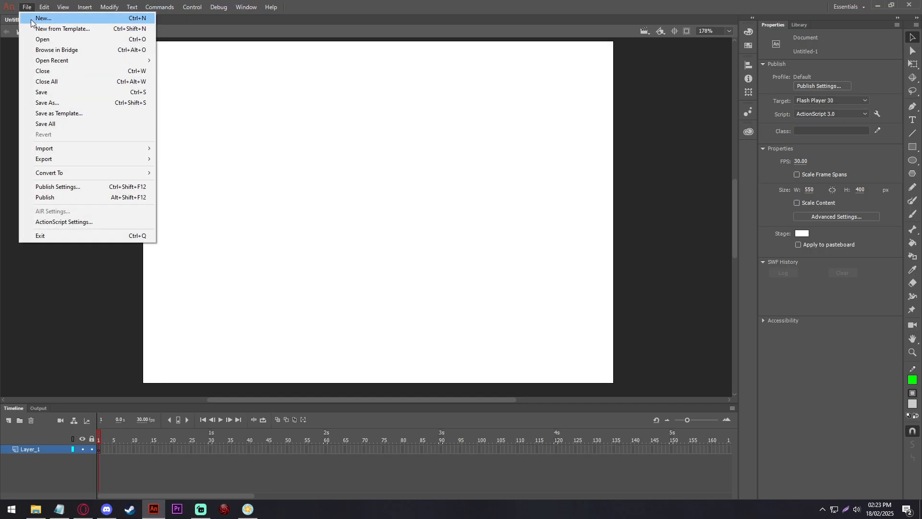
left_click(31, 20)
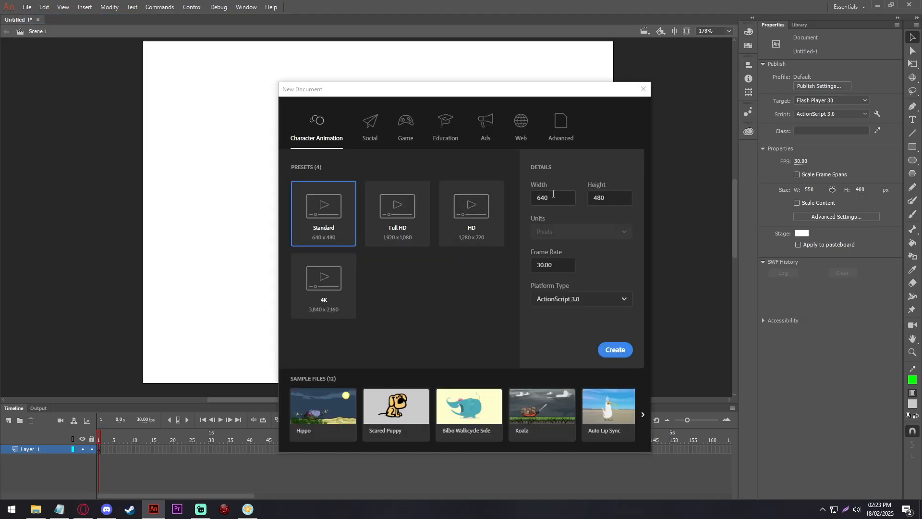
left_click(557, 198)
type("550")
left_click(615, 197)
type("400")
key("Tab")
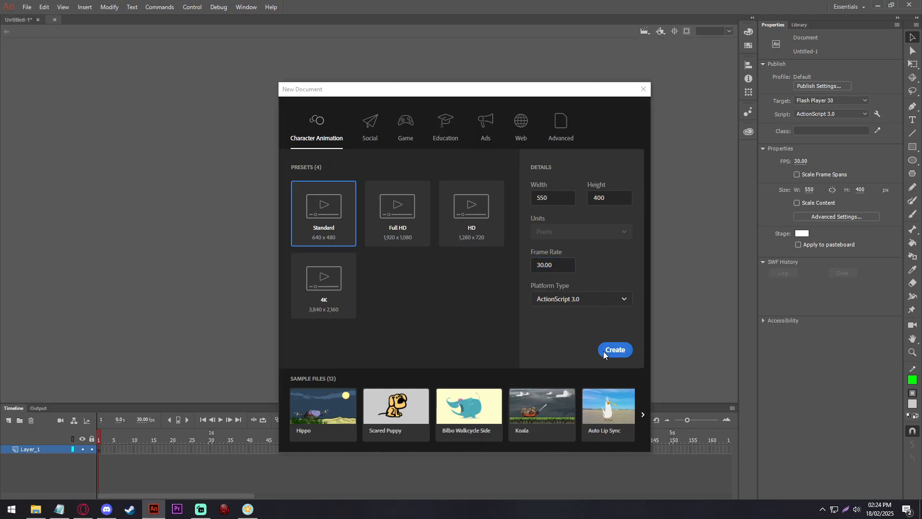
left_click(610, 350)
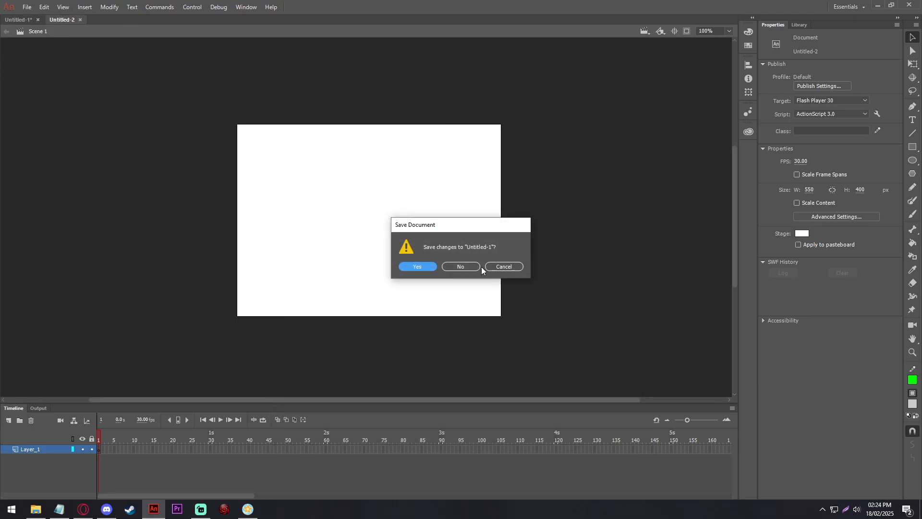
Step: Close Untitled-1 without saving it and fit the new document's stage to the window
left_click(461, 266)
left_click(729, 30)
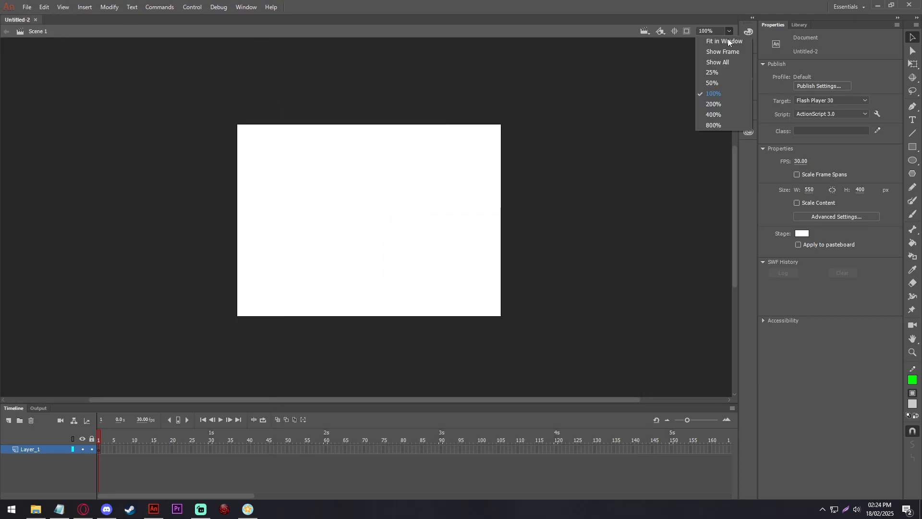
left_click(715, 39)
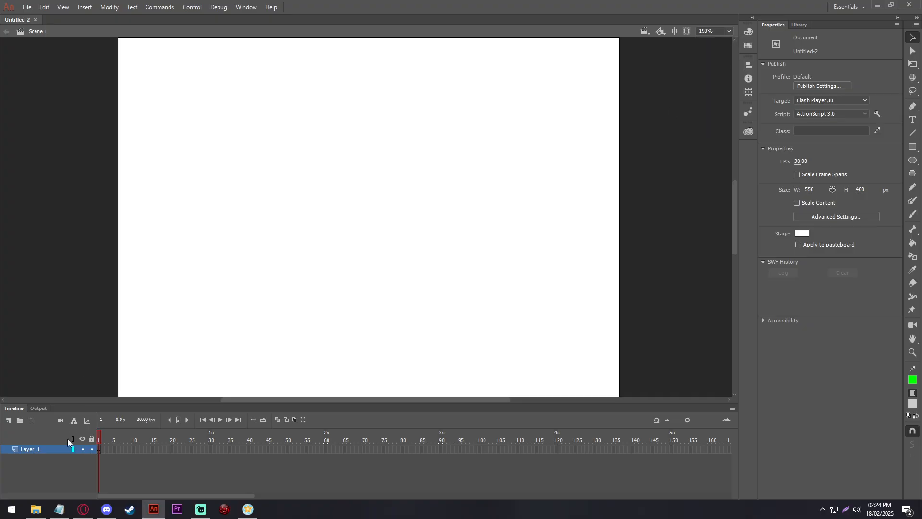
Step: Check the workspace instruction in the Notepad guide, return to Adobe Animate and dock the Tools panel to the left of the stage
left_click(59, 509)
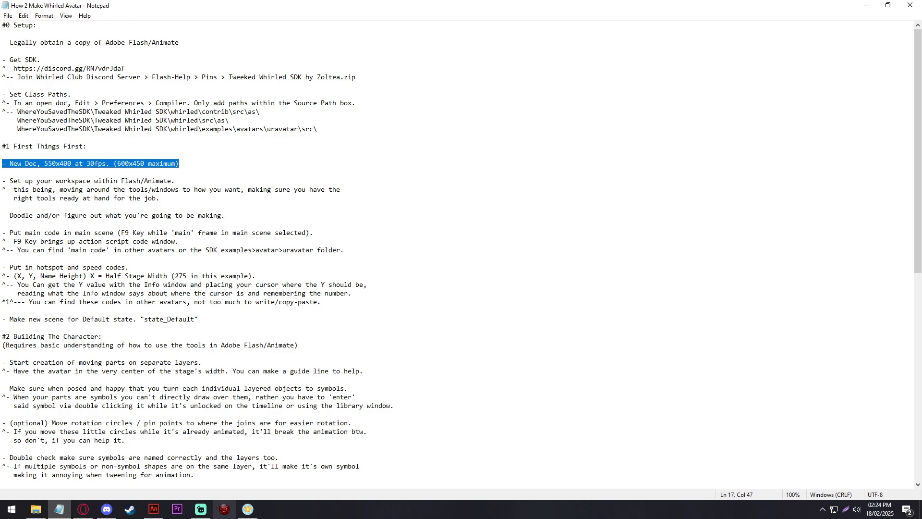
left_click(154, 509)
left_click_drag(911, 30, 1, 166)
left_click_drag(91, 166, 1, 177)
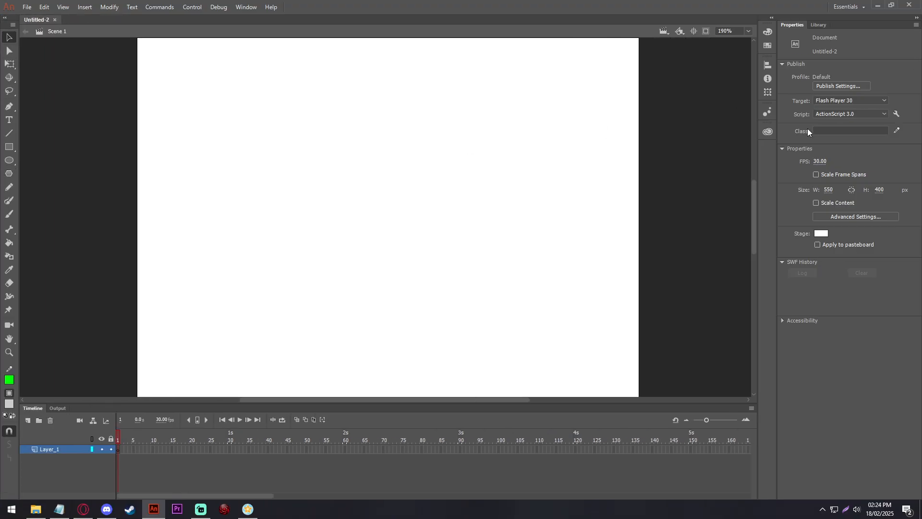
left_click_drag(836, 29, 920, 126)
left_click(813, 25)
left_click(796, 25)
left_click(813, 25)
left_click(800, 25)
left_click(813, 25)
left_click(801, 25)
Step: Pull the Swatches and Align panel groups out of the expanded dock and stack them in one floating window
left_click(774, 17)
left_click_drag(725, 27, 376, 174)
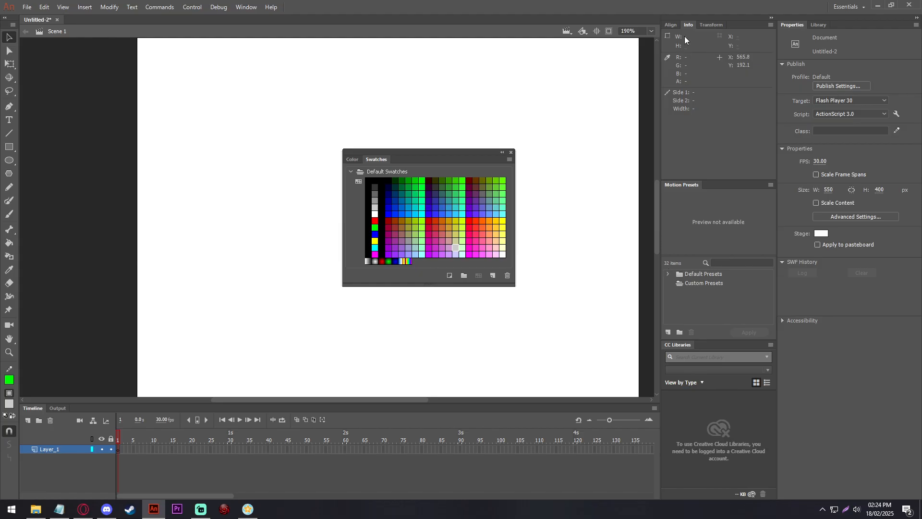
left_click_drag(736, 28, 158, 172)
left_click(193, 171)
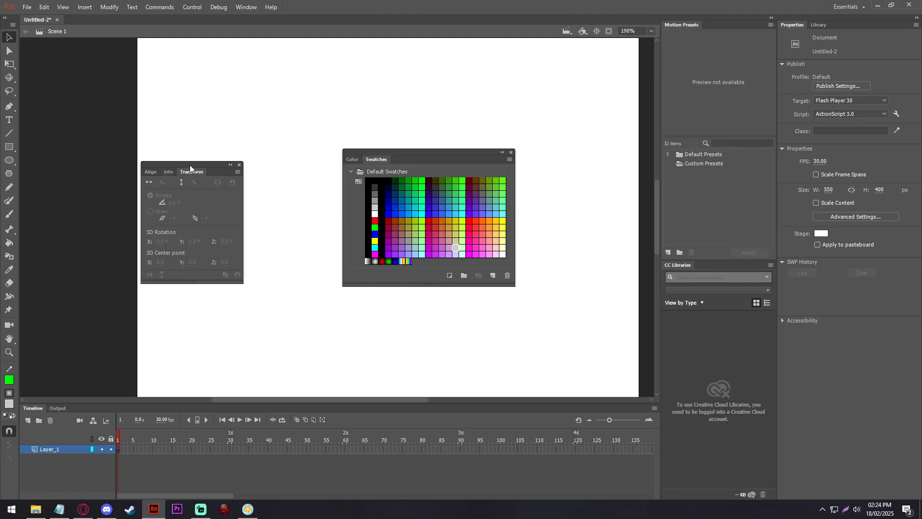
left_click(145, 174)
left_click_drag(159, 166, 424, 156)
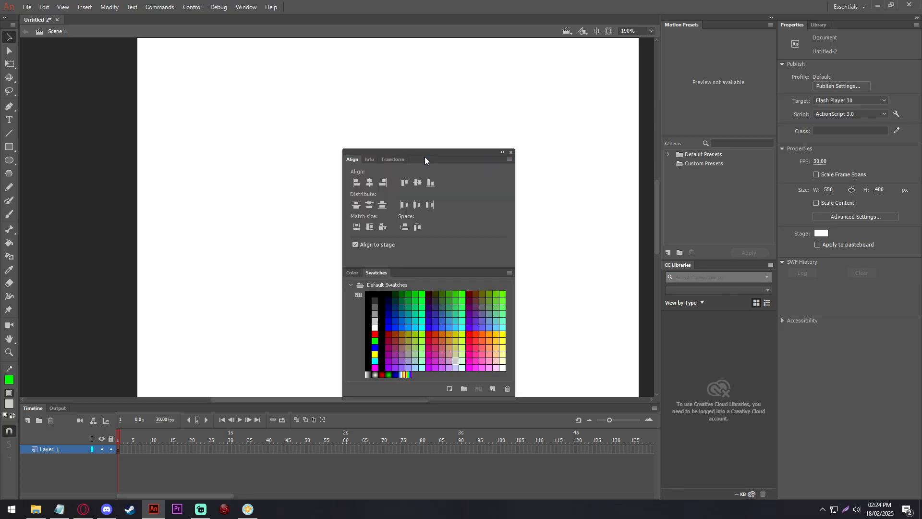
Step: Pull the CC Libraries and Motion Presets panels out of the dock and close them
left_click_drag(759, 268, 200, 171)
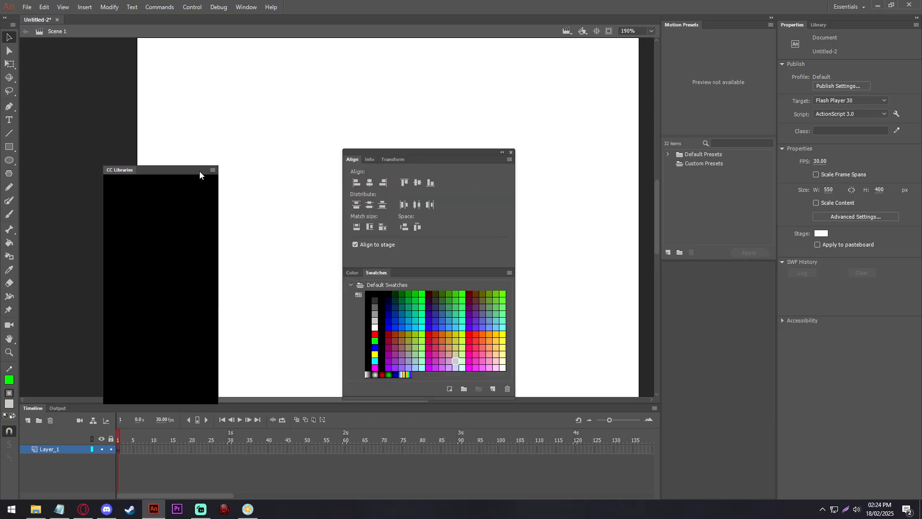
left_click(215, 166)
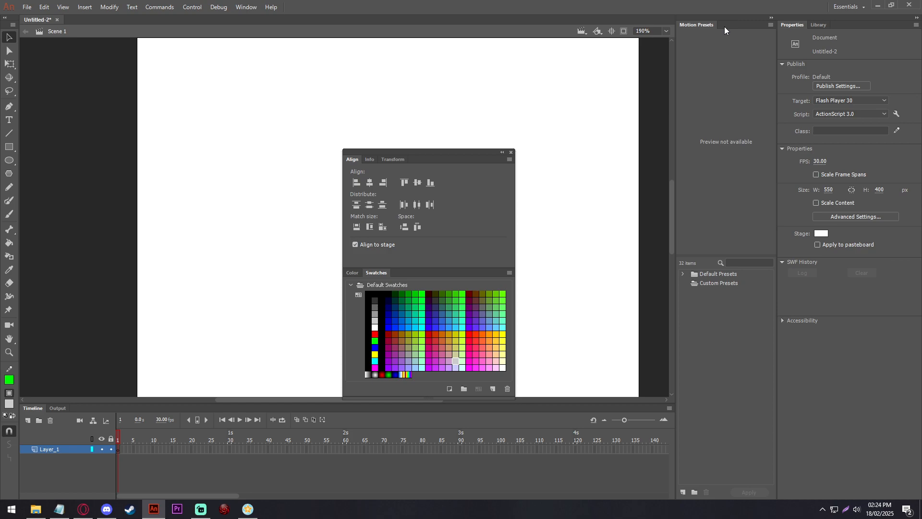
left_click_drag(725, 27, 166, 163)
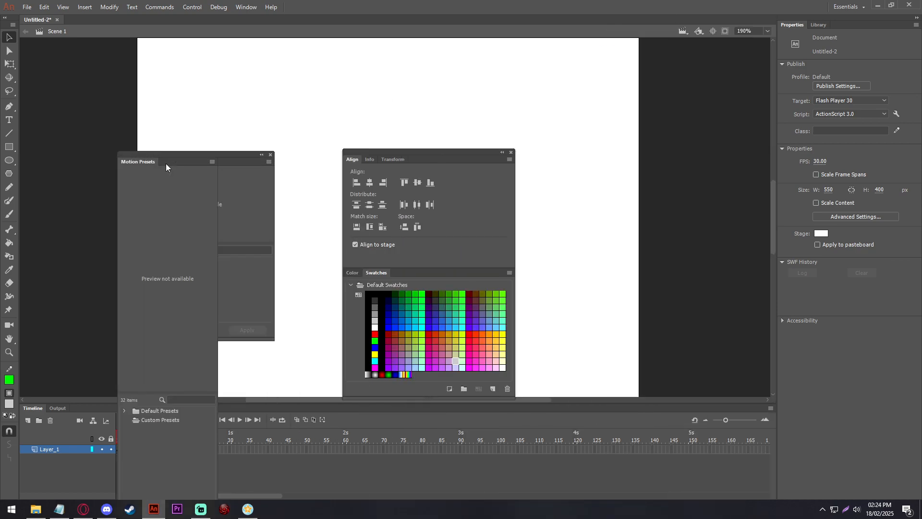
left_click(270, 155)
Step: Dock the floating panels beneath Properties and merge Color and Swatches into the Align, Info and Transform group
left_click_drag(438, 152, 864, 470)
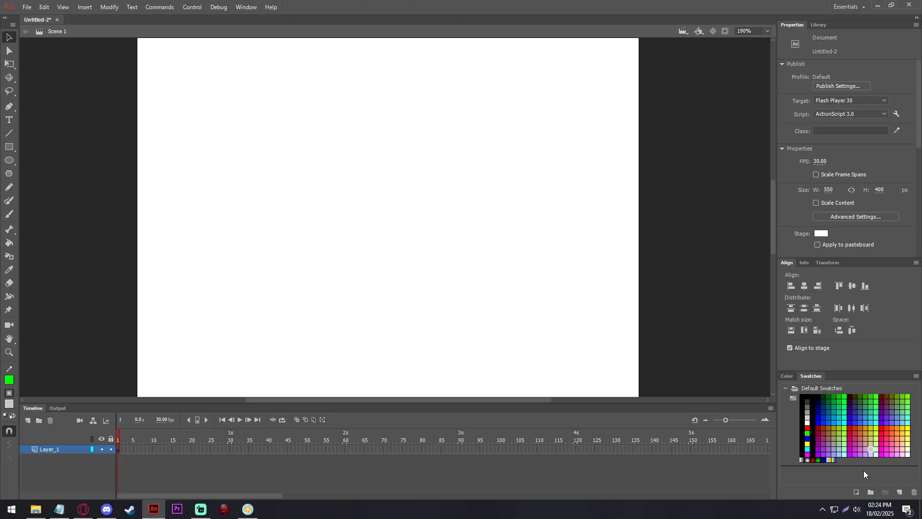
left_click(787, 375)
left_click_drag(795, 358, 849, 252)
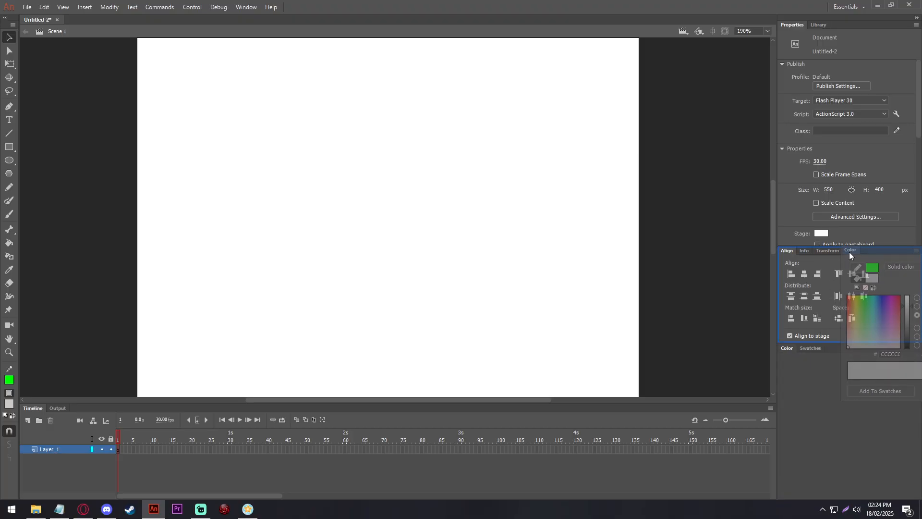
left_click_drag(802, 345, 862, 196)
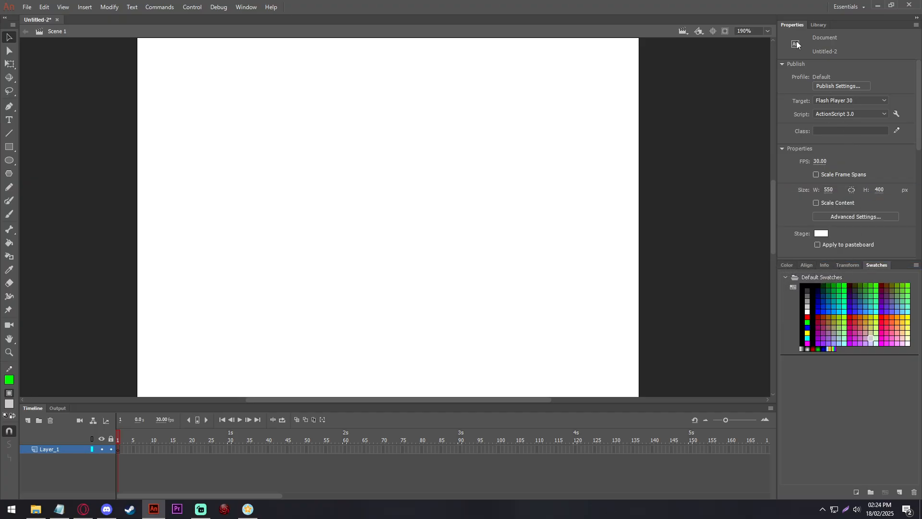
Step: Open the Scene panel and switch to the custom Whirled workspace
left_click(256, 7)
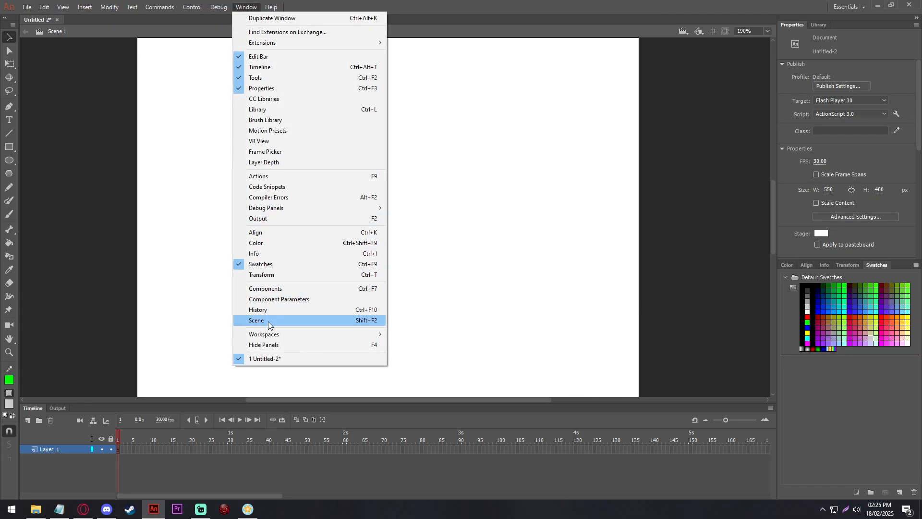
left_click(280, 320)
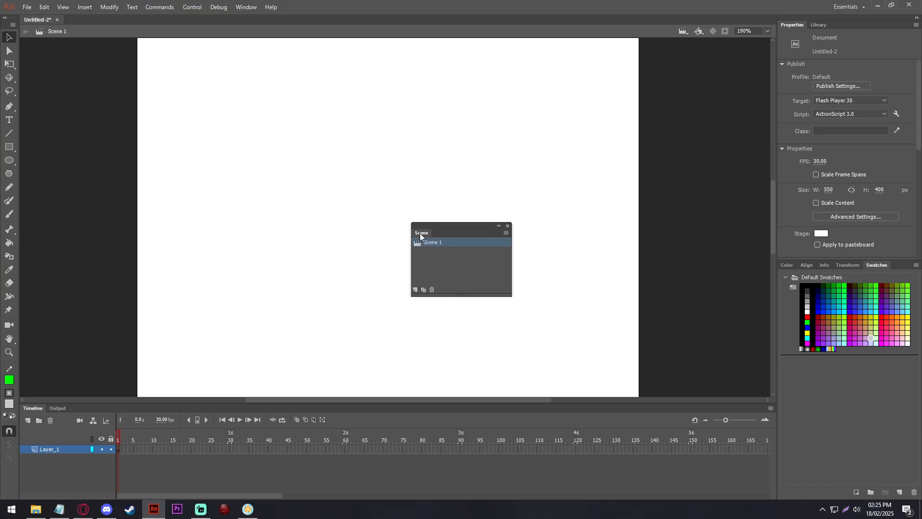
left_click(840, 9)
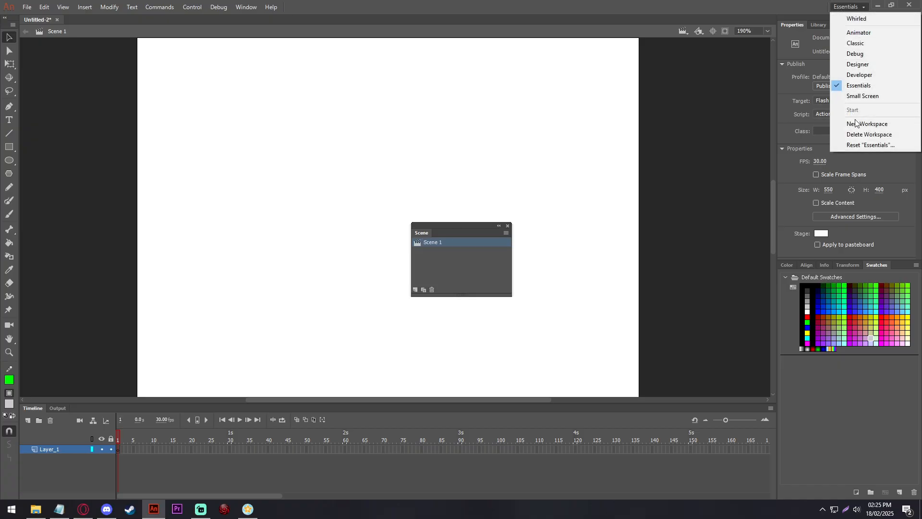
left_click(881, 18)
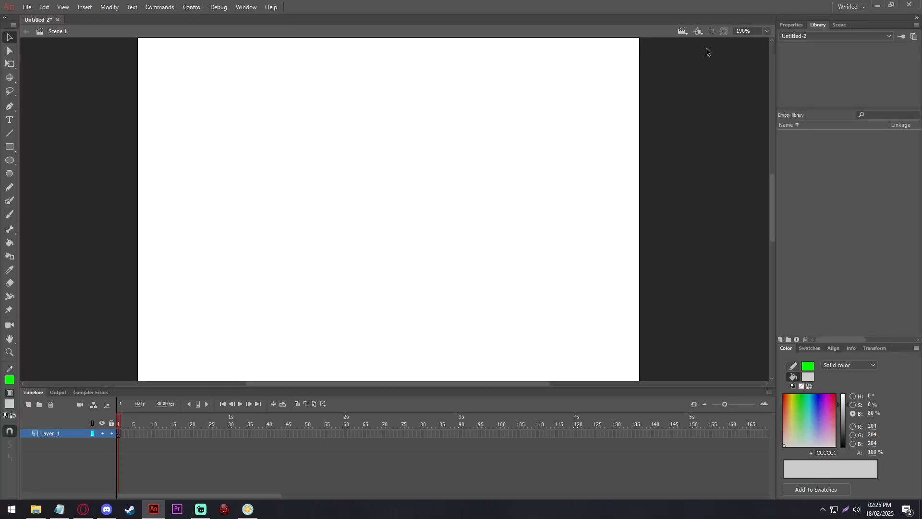
Step: Reselect the Whirled workspace and bring its docked Scene panel to the front
left_click(852, 7)
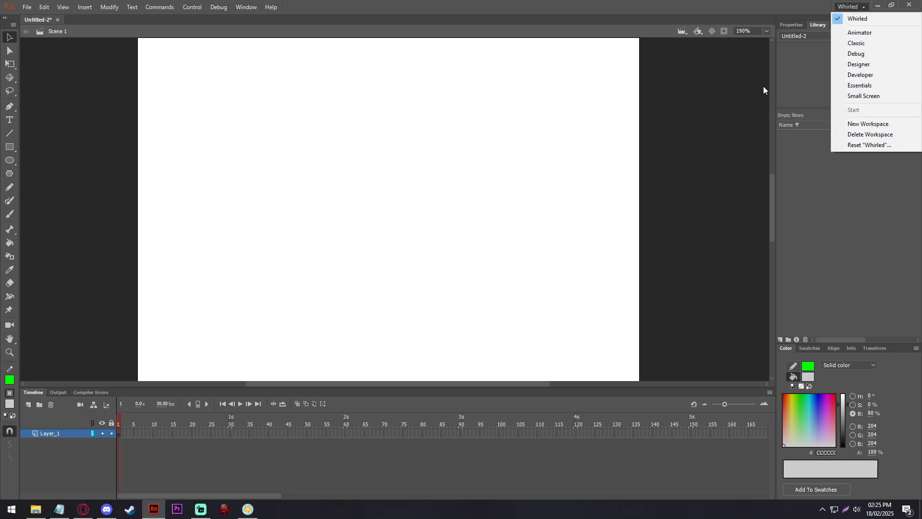
left_click(872, 19)
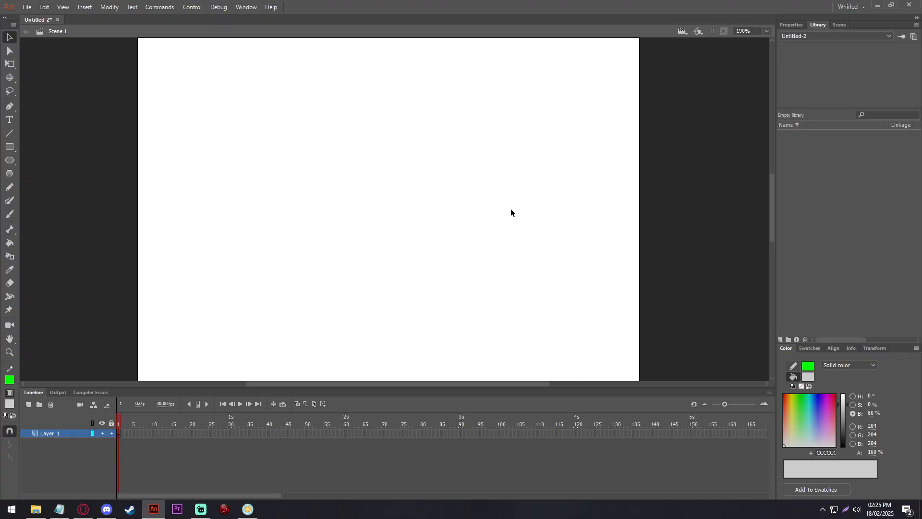
left_click(839, 25)
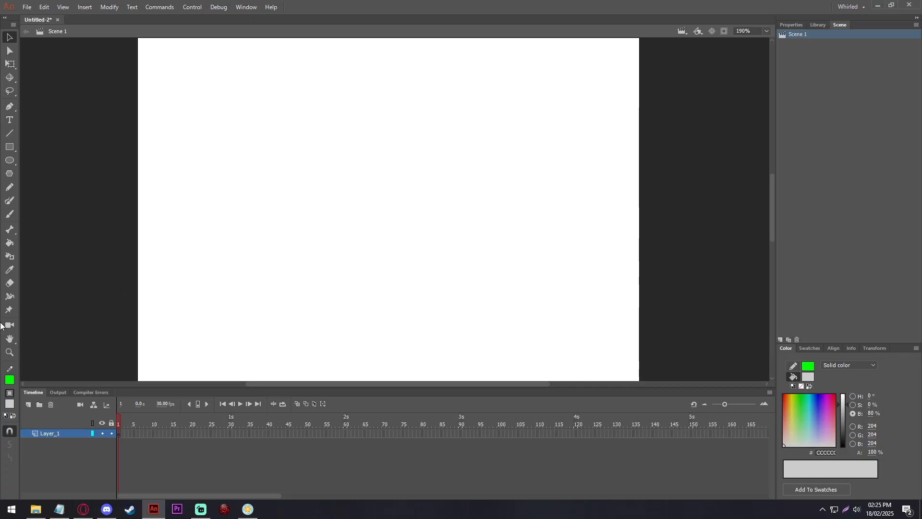
Step: Read the Notepad guide's instructions on setting up the workspace and doodling the avatar idea
left_click(60, 509)
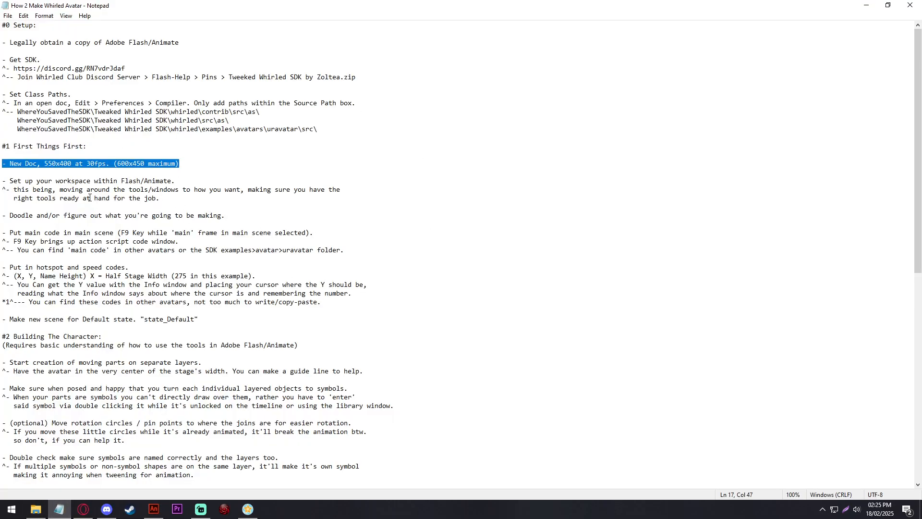
scroll(89, 198, "down", 3)
scroll(89, 198, "up", 3)
left_click_drag(53, 189, 128, 193)
left_click_drag(33, 217, 238, 218)
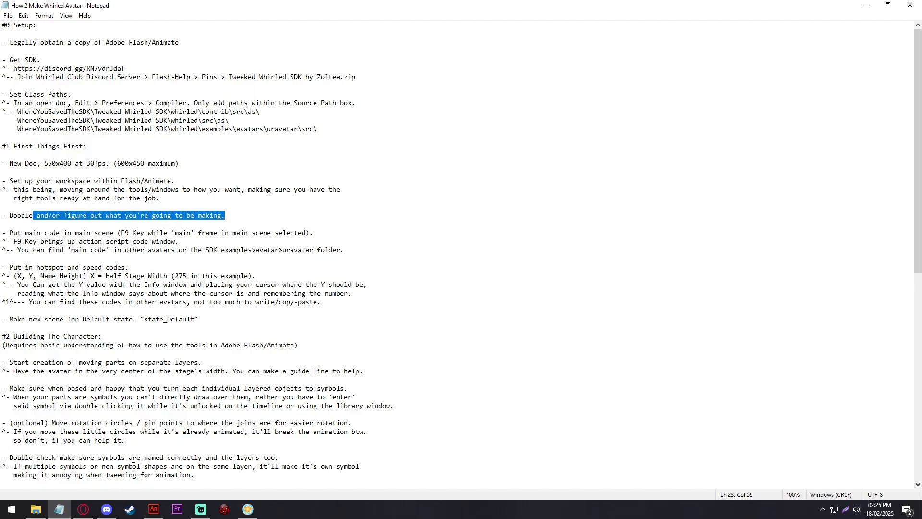
Step: Switch to Adobe Animate, pick the Brush tool and rename Scene 1 as main
left_click(154, 509)
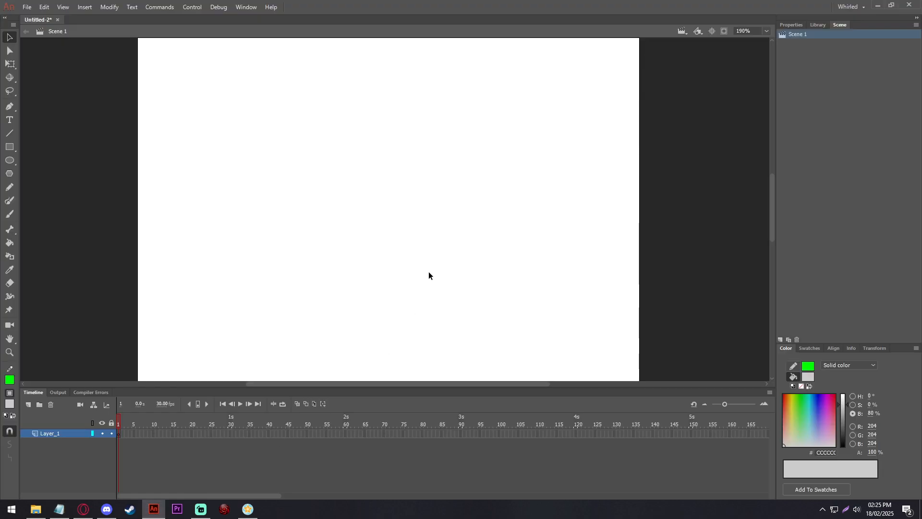
left_click(10, 215)
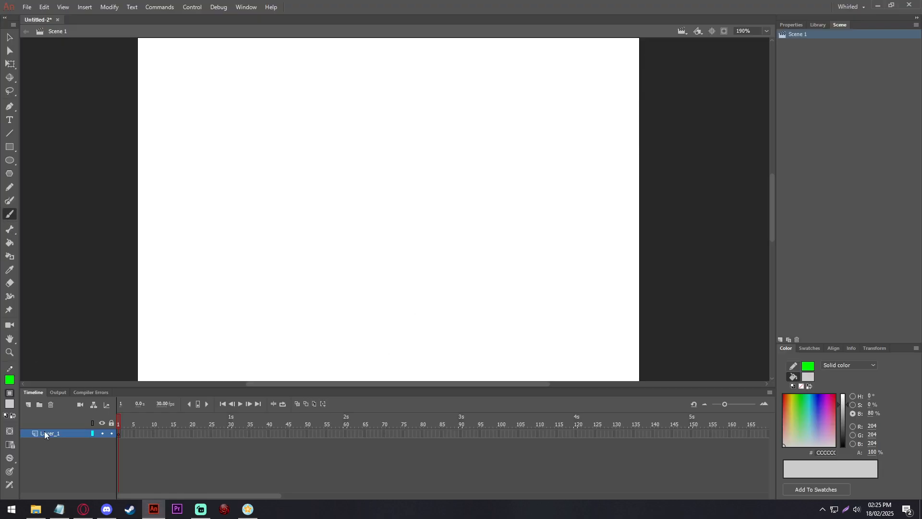
double_click(57, 435)
double_click(808, 36)
type("main")
key("Return")
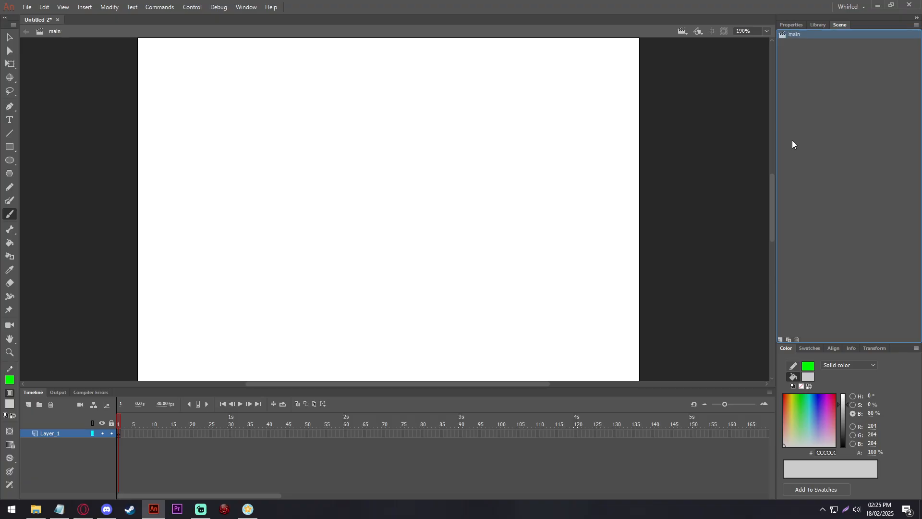
Step: Add a second scene and name it state_Default
left_click(781, 339)
key("BackSpace")
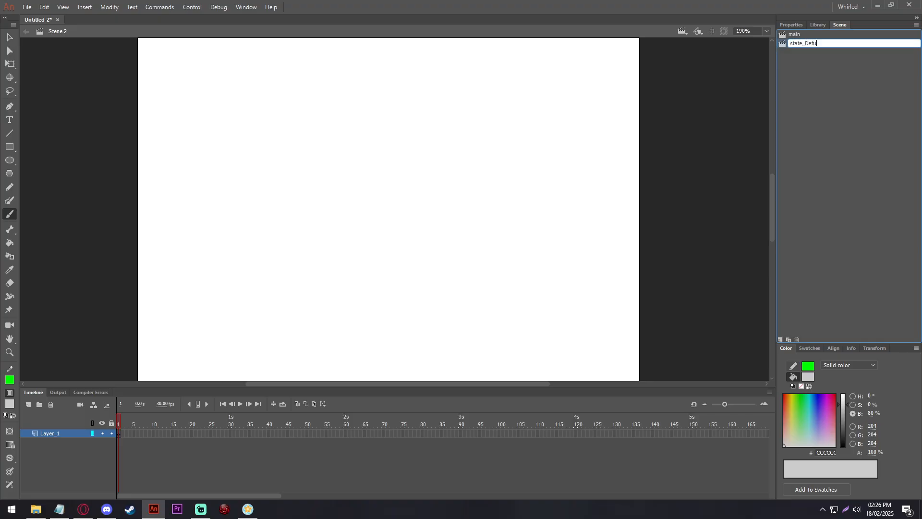
key("Return")
double_click(819, 38)
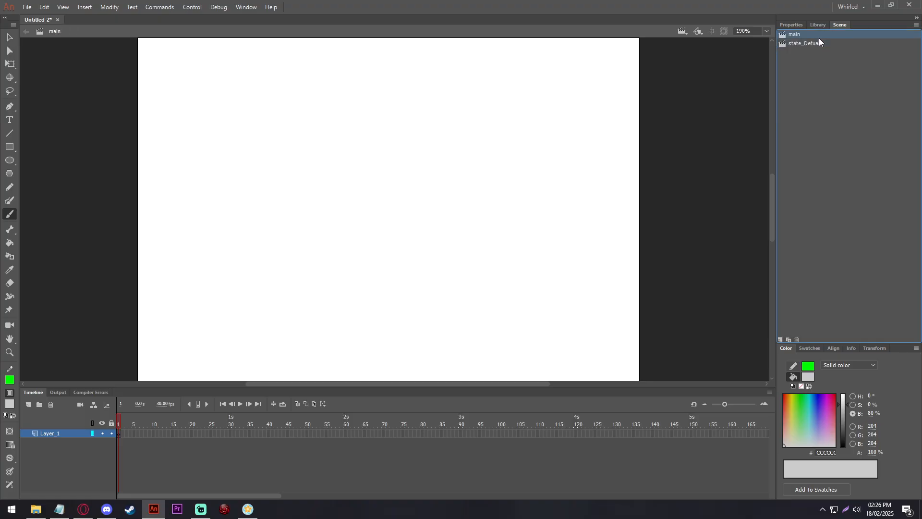
double_click(813, 44)
left_click_drag(814, 44, 842, 47)
type("ault")
key("Return")
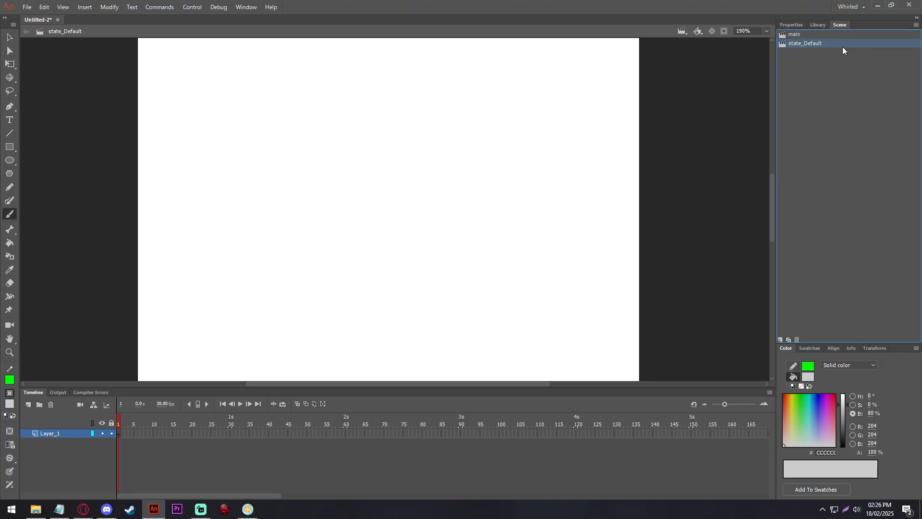
Step: Turn Layer_1 of the state_Default scene into a guide layer
right_click(53, 431)
left_click(27, 455)
right_click(47, 434)
left_click(105, 308)
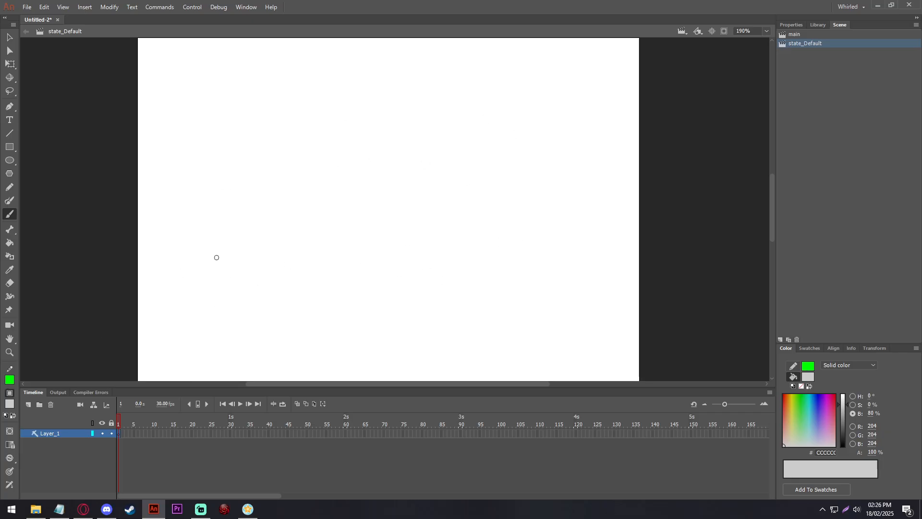
Step: Set the fill colour to green #00CC66 and brush a rough round character with a smiling face, arms and feet
left_click(9, 404)
left_click(55, 336)
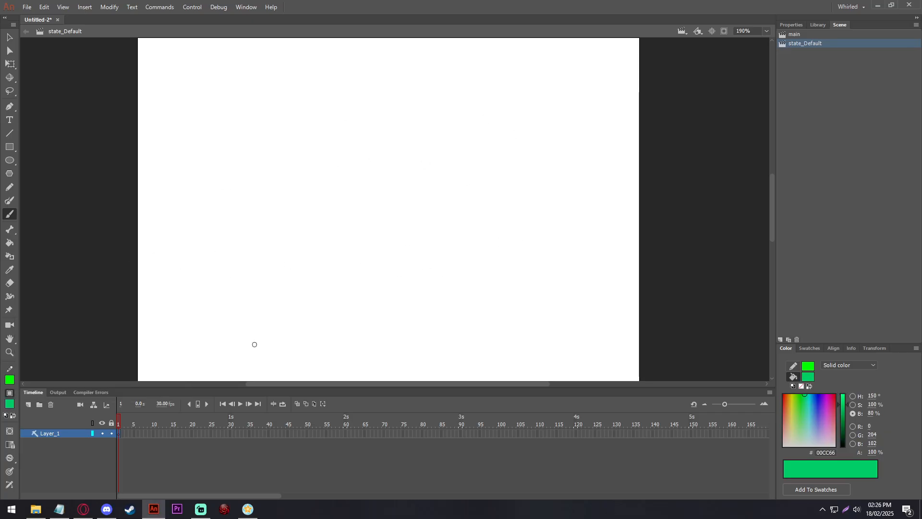
scroll(378, 295, "up", 1)
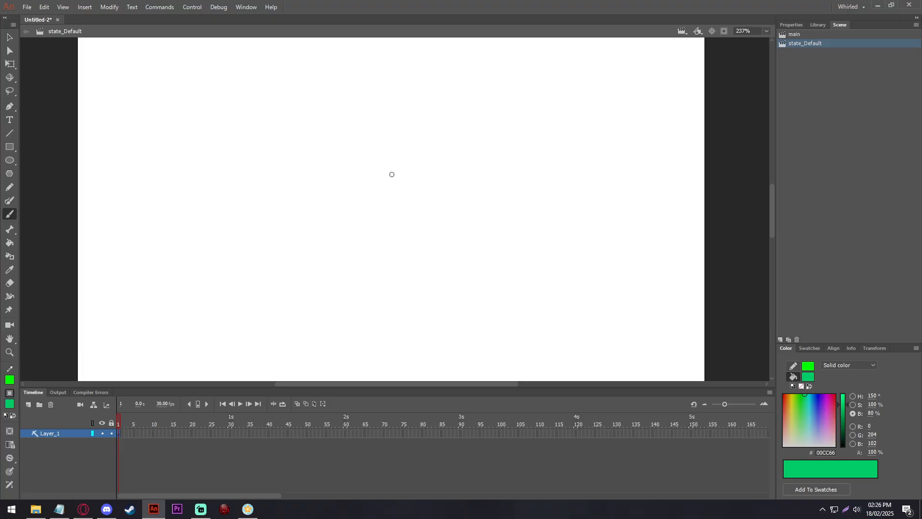
mouse_move(368, 151)
left_mouse_down()
mouse_move(321, 170)
mouse_move(298, 218)
mouse_move(320, 263)
mouse_move(364, 287)
mouse_move(423, 289)
mouse_move(454, 252)
mouse_move(452, 198)
mouse_move(428, 163)
mouse_move(386, 149)
mouse_move(338, 153)
left_mouse_up()
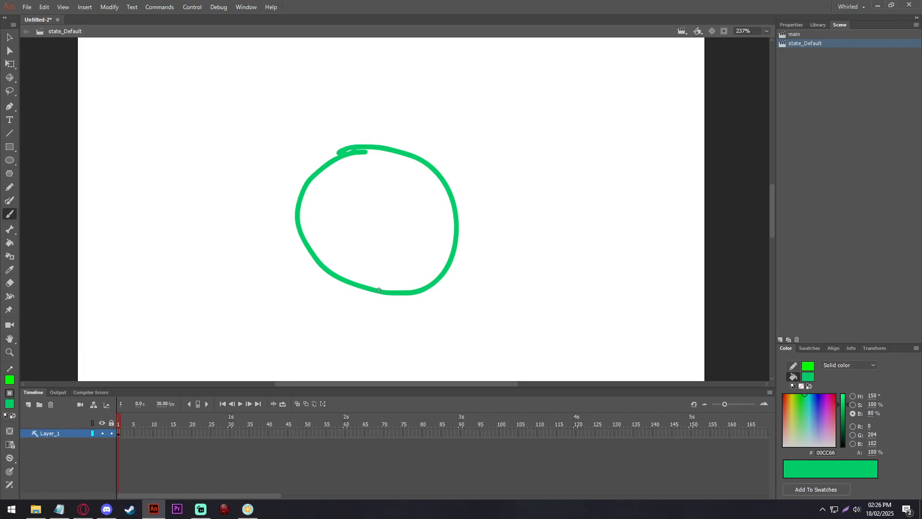
mouse_move(376, 279)
left_mouse_down()
mouse_move(361, 335)
mouse_move(426, 290)
left_mouse_up()
mouse_move(312, 259)
left_mouse_down()
mouse_move(296, 283)
mouse_move(315, 298)
mouse_move(346, 293)
left_mouse_up()
mouse_move(324, 234)
left_mouse_down()
mouse_move(333, 250)
mouse_move(373, 251)
mouse_move(337, 210)
mouse_move(428, 272)
mouse_move(432, 247)
left_mouse_up()
left_click(338, 210)
mouse_move(294, 219)
left_mouse_down()
mouse_move(260, 268)
mouse_move(312, 258)
left_mouse_up()
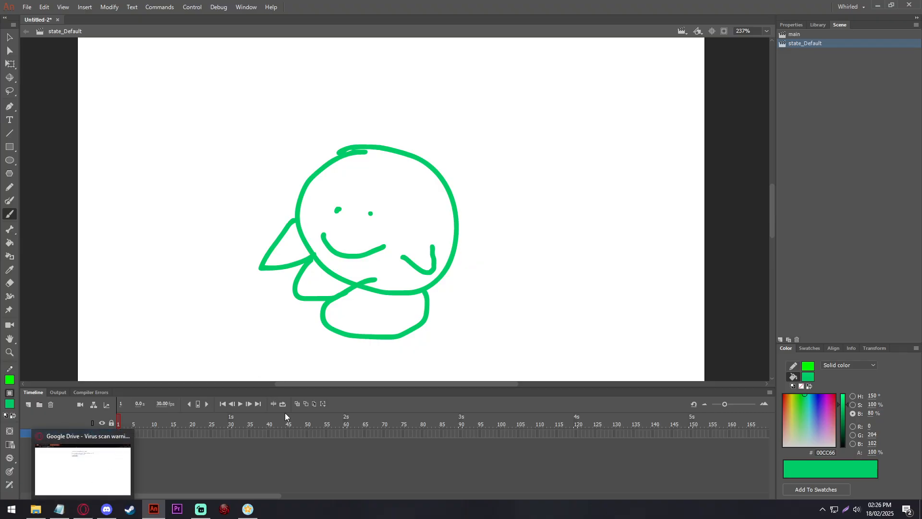
Step: Switch to the web browser and search Google Images for kirby
left_click(84, 509)
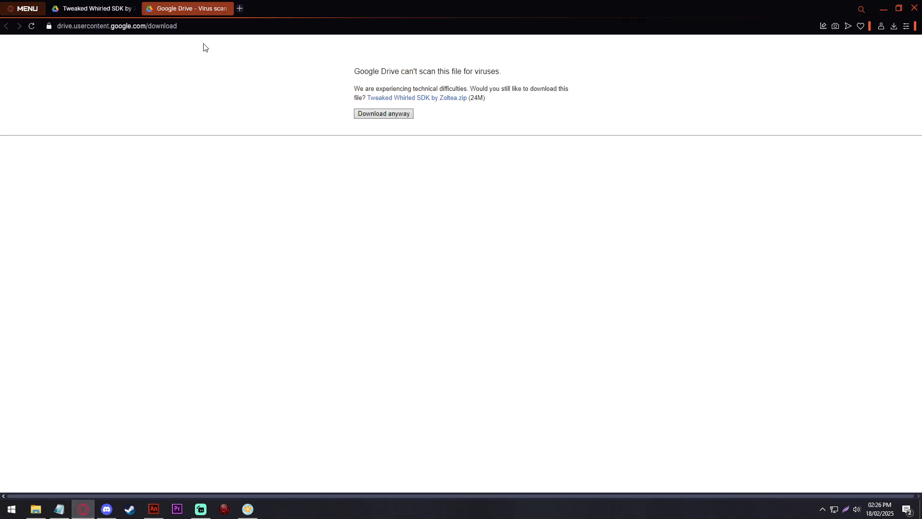
left_click(238, 31)
type("kirby")
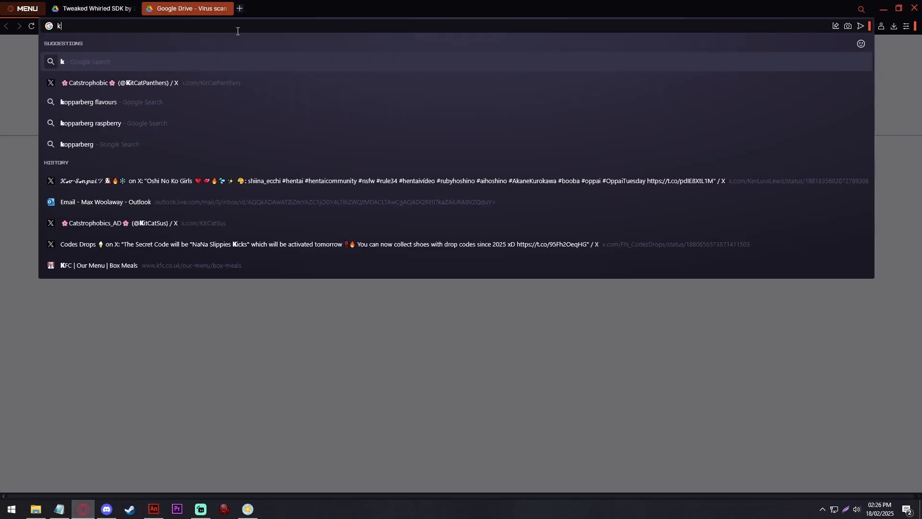
key("Return")
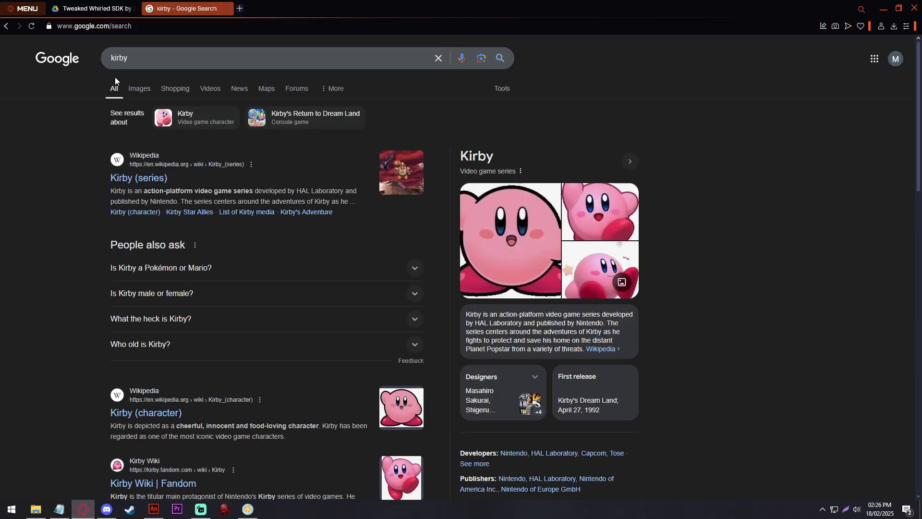
left_click(131, 90)
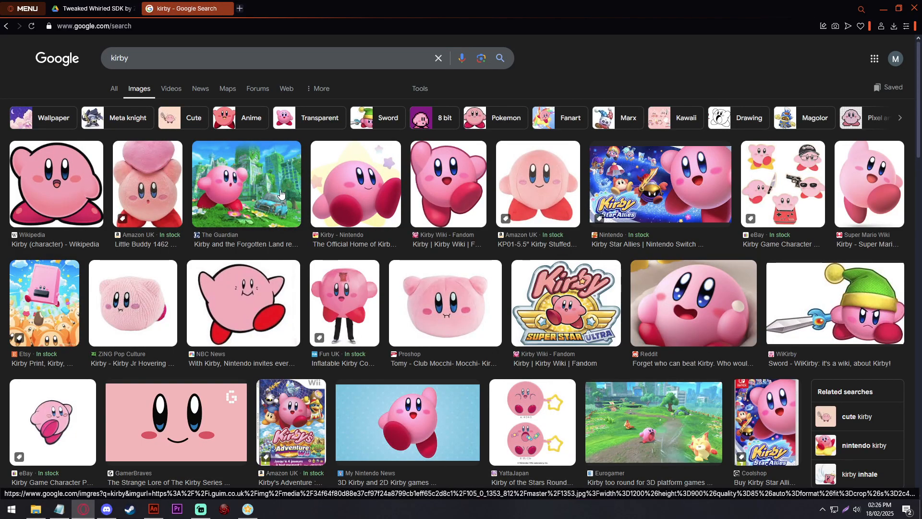
Step: Browse the image results and copy the Nintendo Life picture of Kirby sitting on a pink background
scroll(529, 211, "down", 7)
scroll(504, 220, "down", 3)
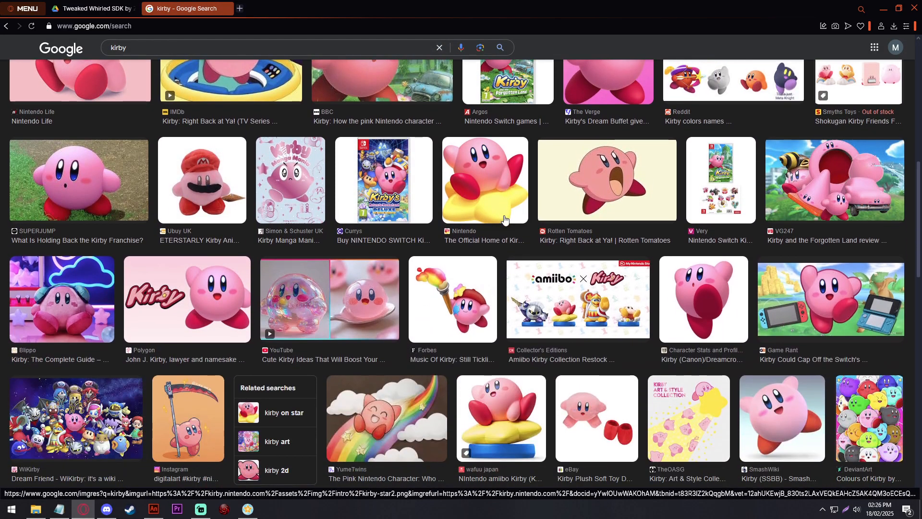
scroll(504, 220, "up", 10)
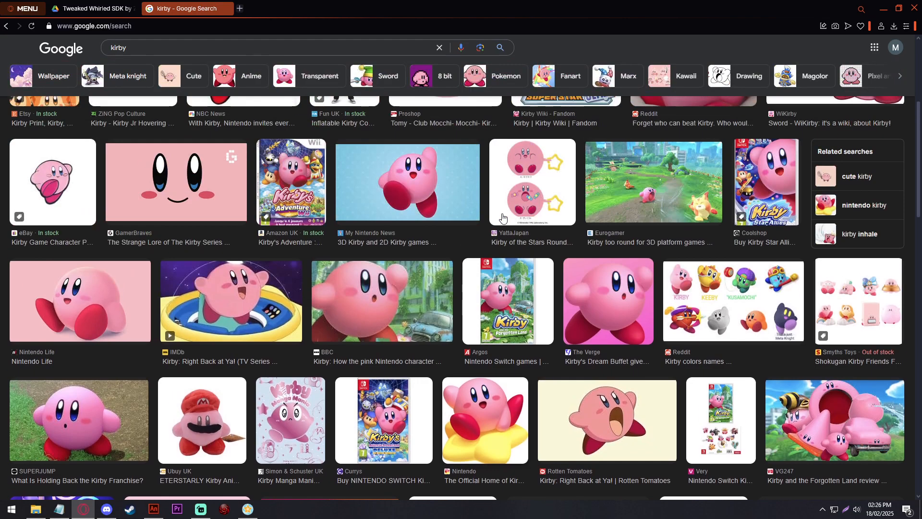
scroll(419, 251, "down", 4)
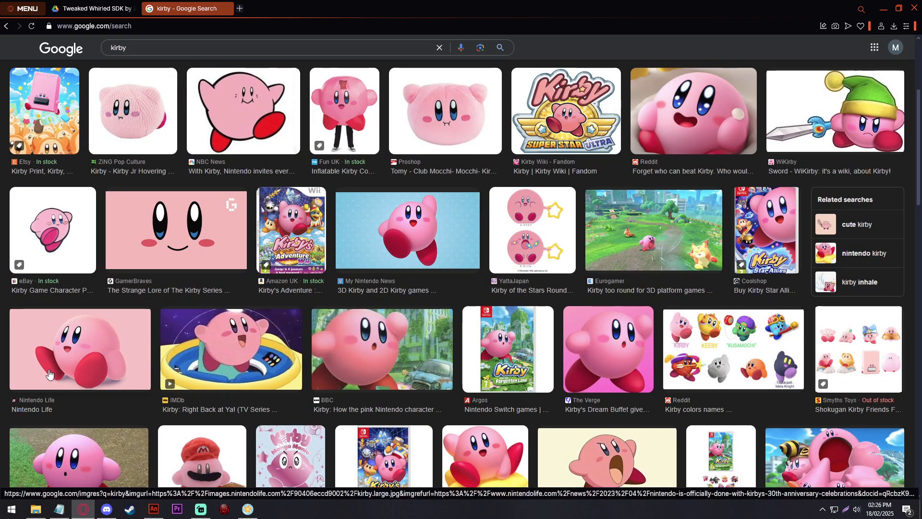
left_click(80, 349)
right_click(719, 193)
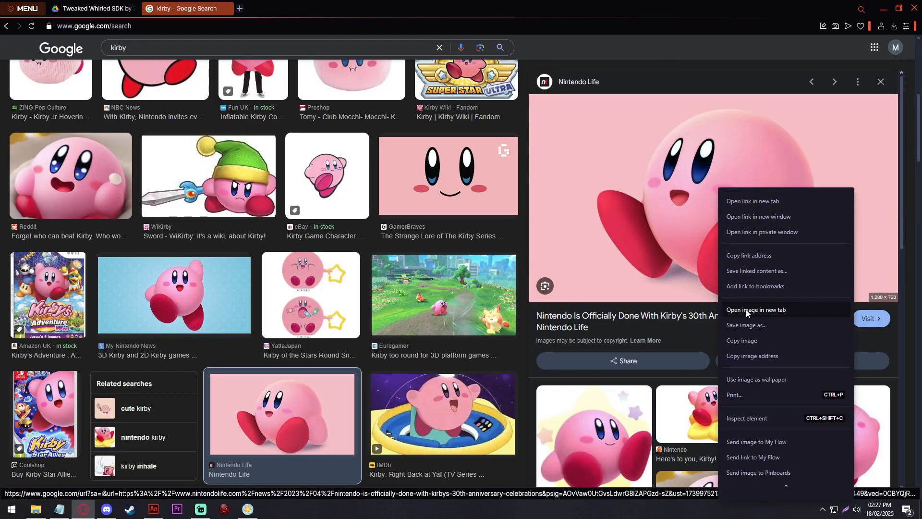
left_click(745, 342)
Step: Paste the Kirby picture into the state_Default scene in Animate and scale it down beside the doodle with Free Transform
left_click(151, 510)
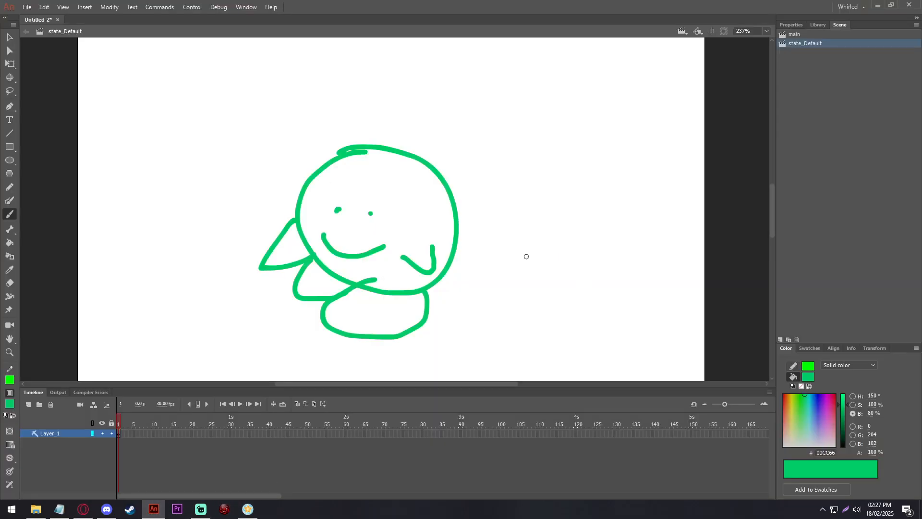
key("ctrl+minus")
key("ctrl+v")
left_click_drag(451, 271, 154, 173)
key("ctrl+z")
left_click(8, 64)
left_click_drag(468, 288, 235, 170)
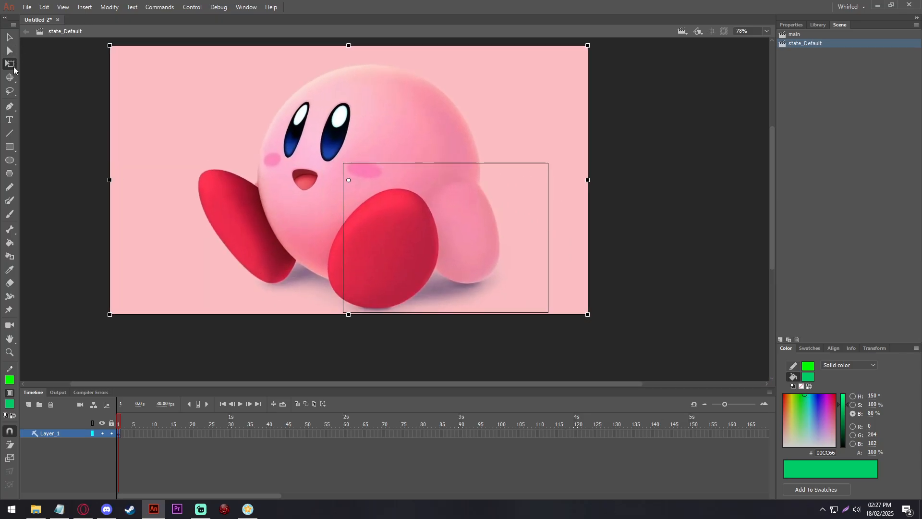
mouse_move(109, 46)
left_mouse_down()
mouse_move(198, 140)
mouse_move(265, 132)
mouse_move(261, 223)
left_mouse_up()
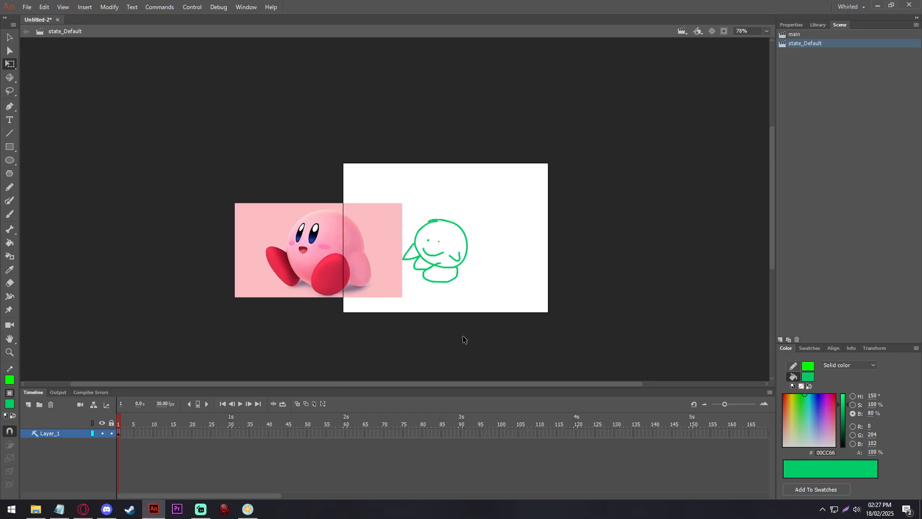
Step: Cut the Kirby picture, delete the whole green doodle and paste the picture back onto the stage
scroll(459, 273, "up", 3)
key("ctrl+x")
key("ctrl+a")
key("Delete")
right_click(155, 240)
left_click(212, 270)
Step: Centre the Kirby picture horizontally and vertically on the stage and scale it down slightly
left_click(323, 229)
left_click(826, 350)
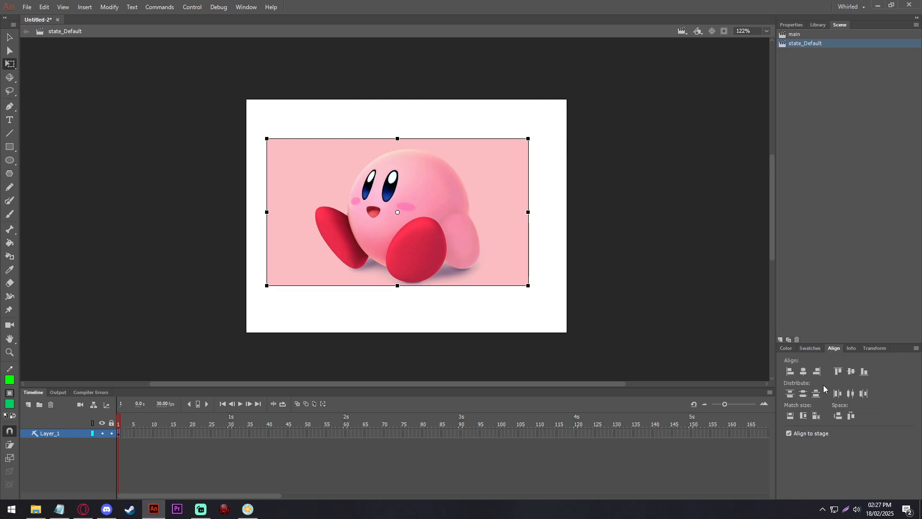
left_click(803, 394)
left_click(851, 393)
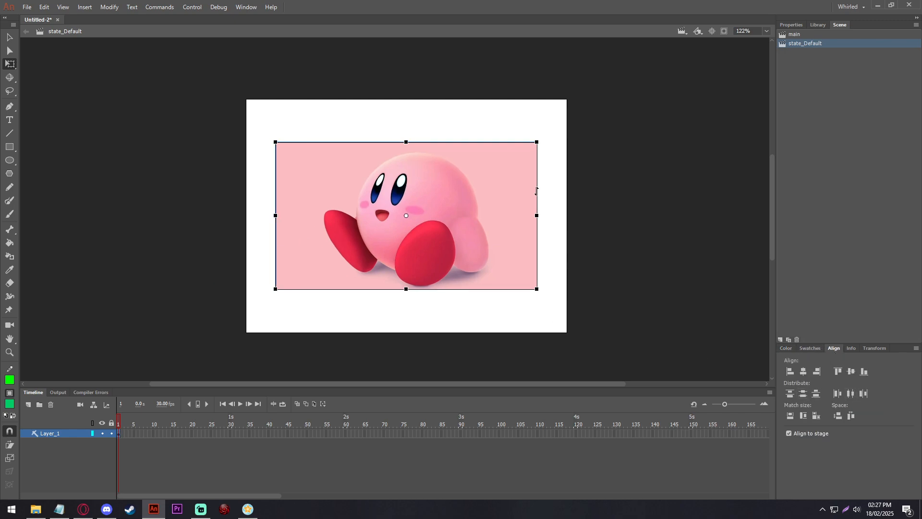
left_click_drag(537, 142, 523, 149)
left_click(564, 191)
Step: Move the Kirby picture mostly off the stage's left edge as a reference and lock Layer_1
scroll(396, 278, "up", 2, "ctrl")
left_click(392, 229)
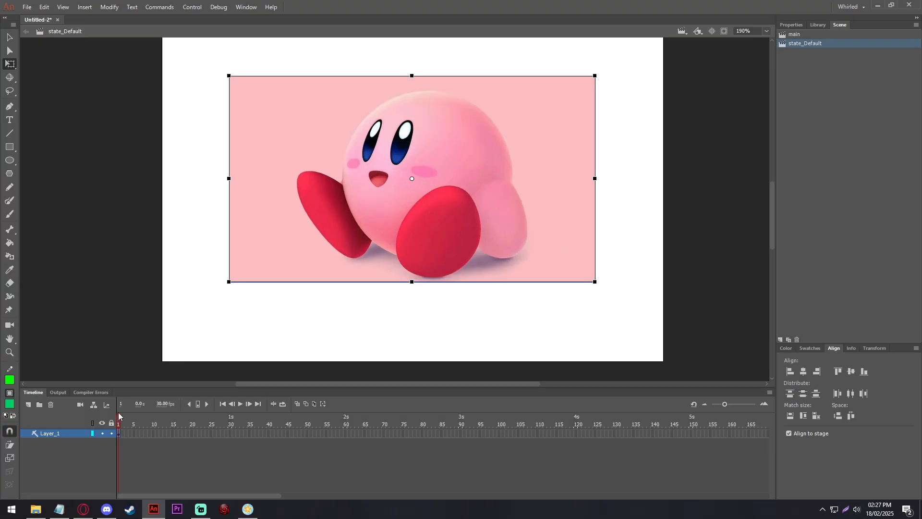
left_click_drag(371, 206, 86, 279)
left_click(283, 272)
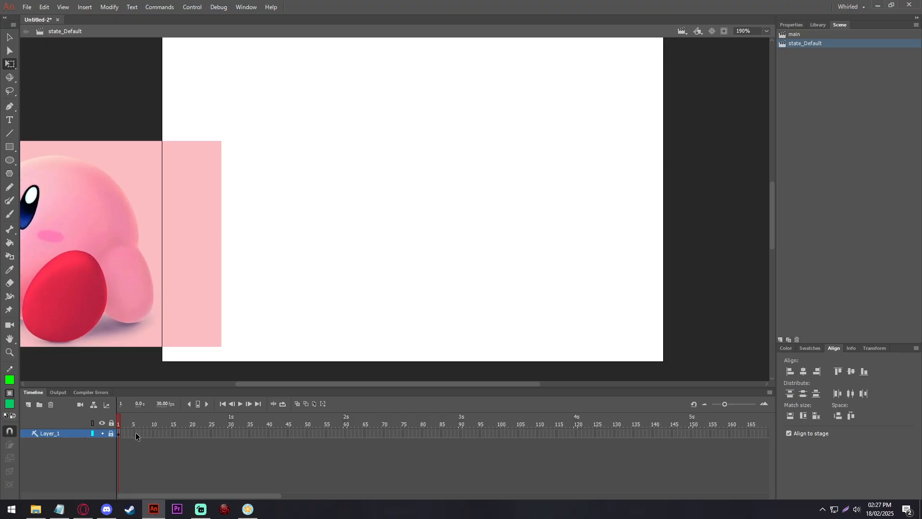
Step: Try to paint on the locked Layer_1 with the Brush tool and toggle the layer's visibility off and on
left_click(9, 214)
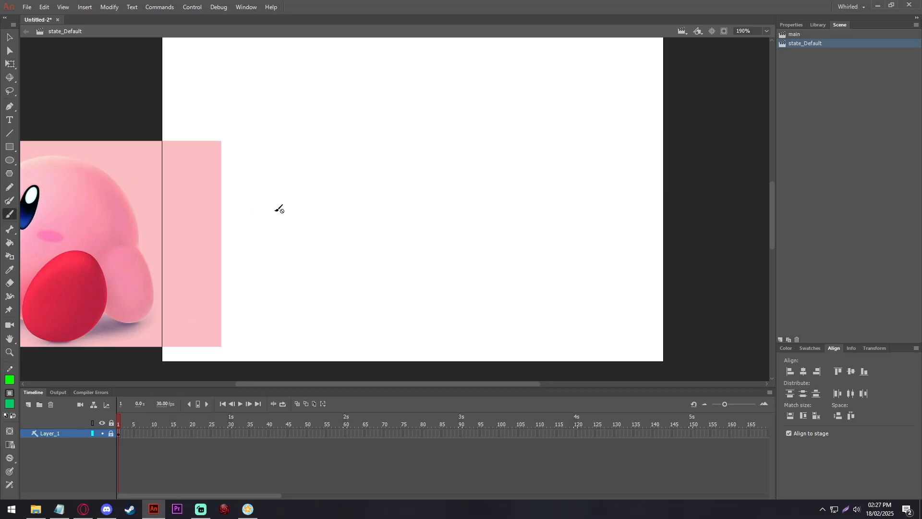
left_click(278, 208)
left_click(554, 265)
left_click(102, 433)
left_click(101, 433)
left_click(102, 433)
left_click(102, 433)
left_click(102, 433)
left_click(103, 434)
left_click(104, 434)
left_click(103, 434)
left_click(111, 433)
Step: Add a new layer above the locked guide layer and choose the Oval tool for drawing beside the Kirby reference
left_click(28, 405)
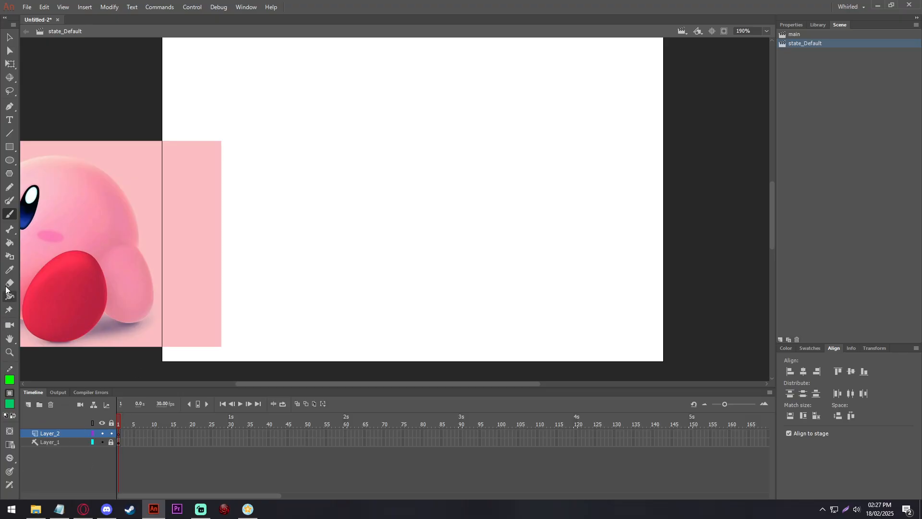
left_click(10, 160)
scroll(335, 167, "down", 3)
scroll(126, 241, "up", 2)
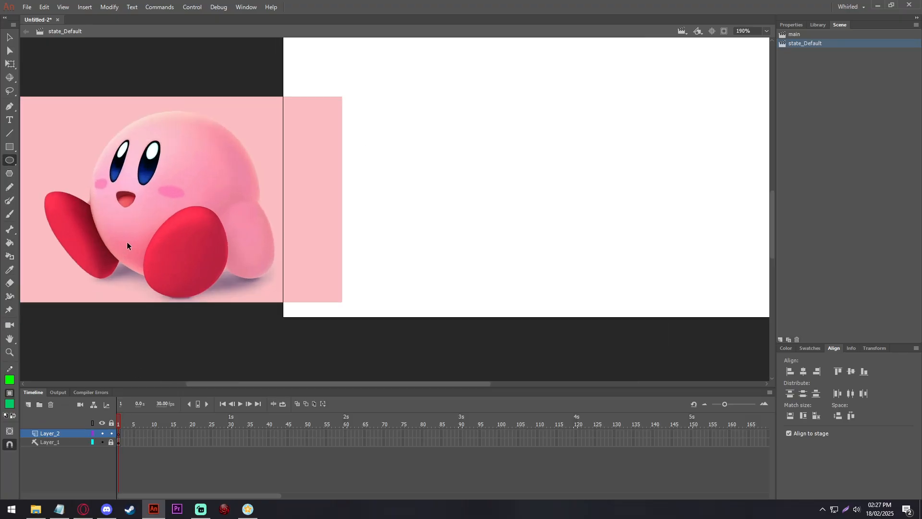
scroll(101, 235, "down", 1)
scroll(344, 157, "up", 1)
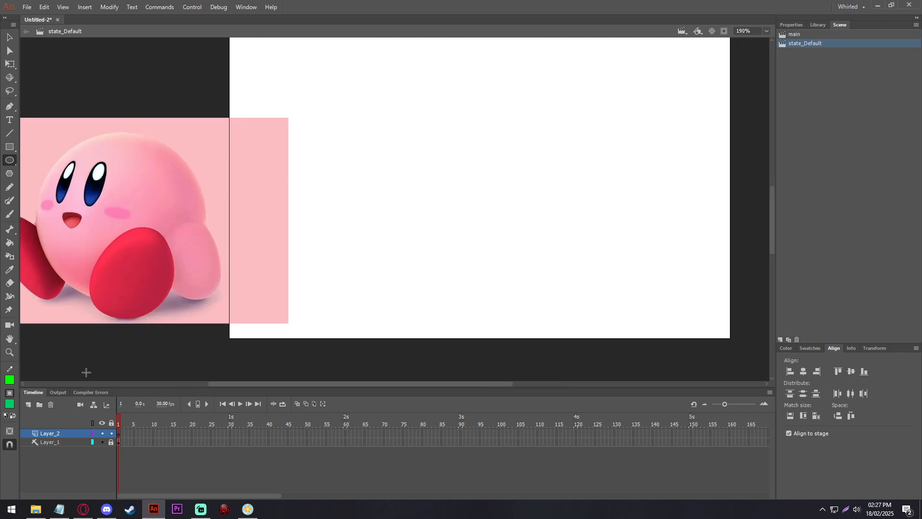
Step: Read the Notepad guide's instruction on putting the main code in the main scene, then return to Animate
left_click(59, 509)
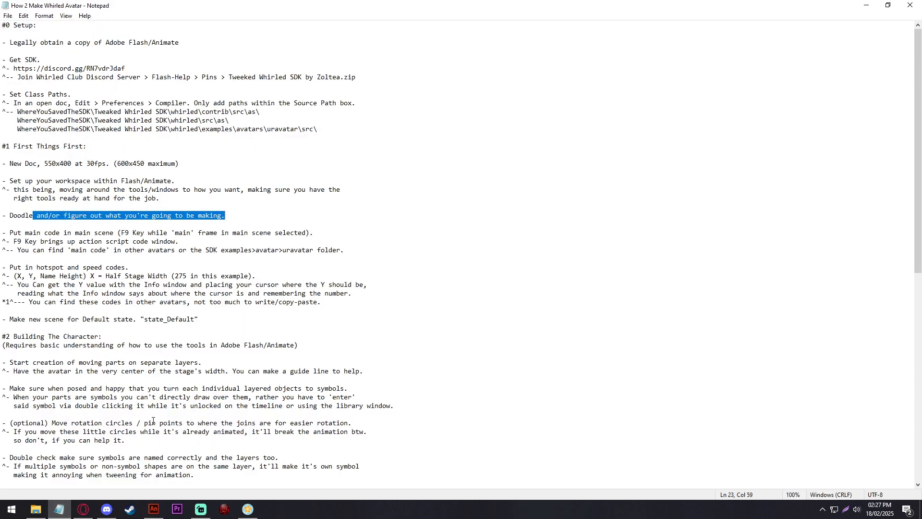
left_click_drag(14, 233, 291, 234)
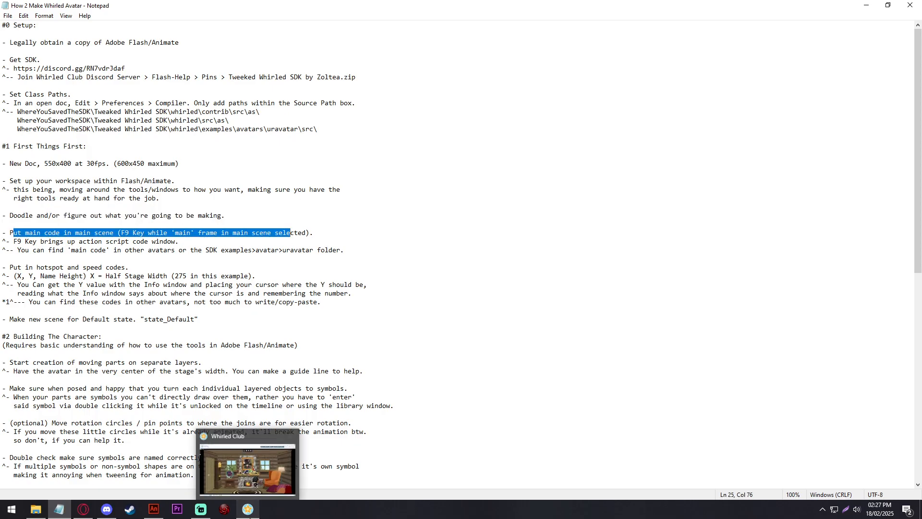
left_click(246, 512)
left_click(154, 509)
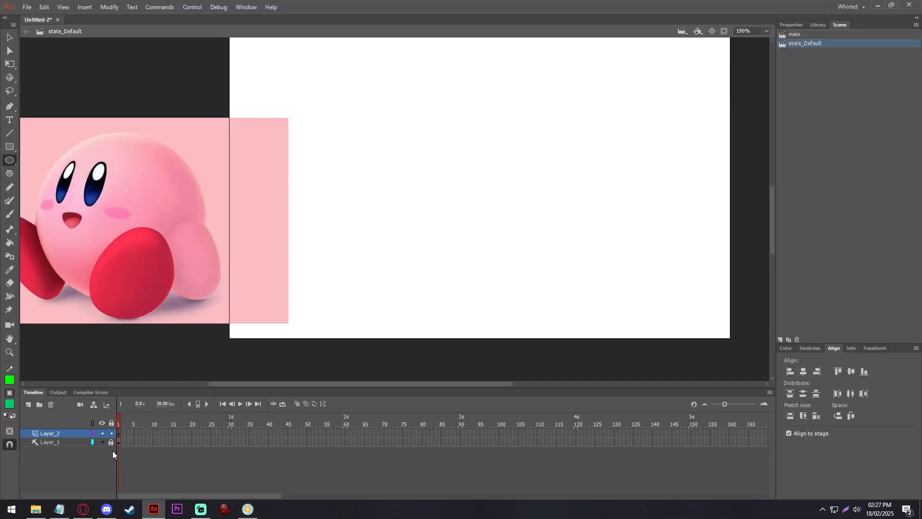
Step: Copy the main ActionScript code from the README in the Tweaked Whirled SDK's whirled\examples\avatars\uravatar folder
left_click(36, 510)
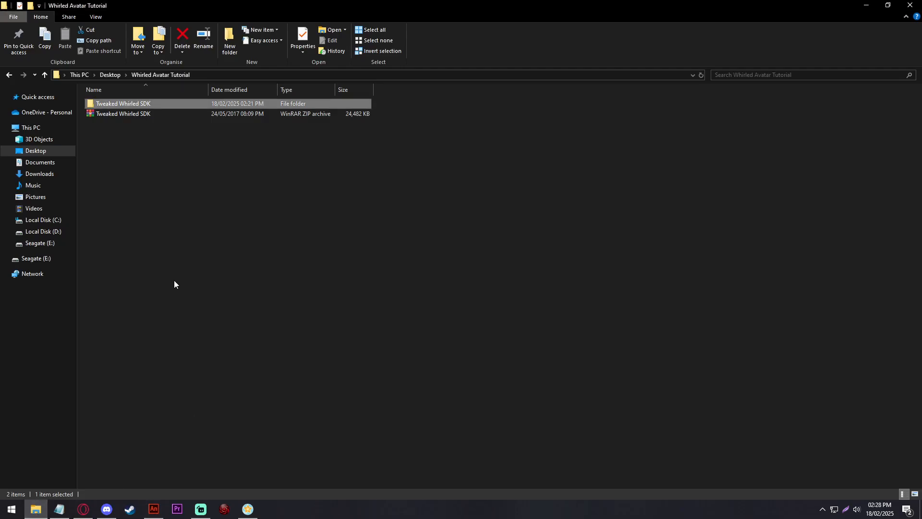
double_click(186, 102)
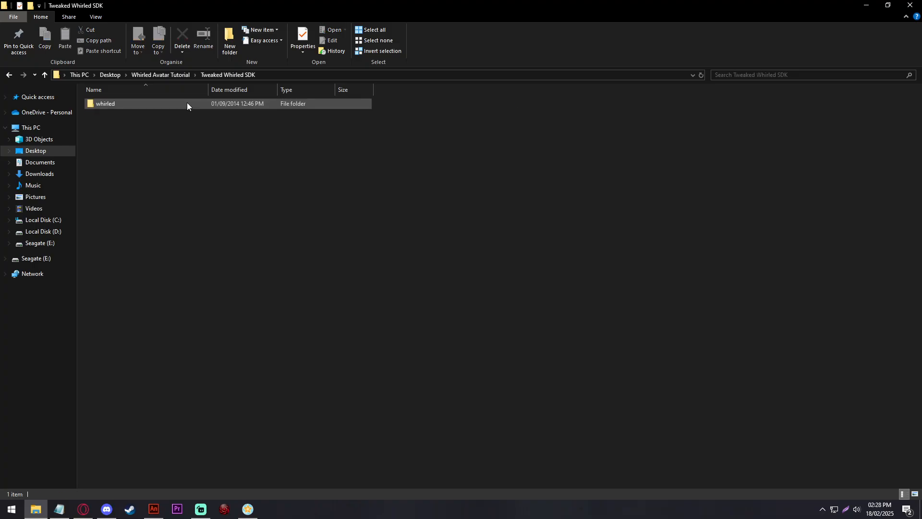
double_click(187, 103)
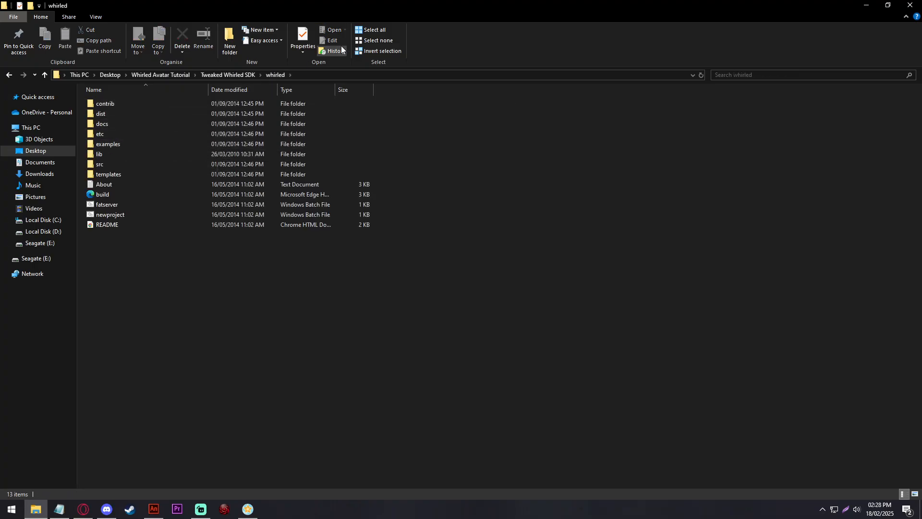
double_click(134, 144)
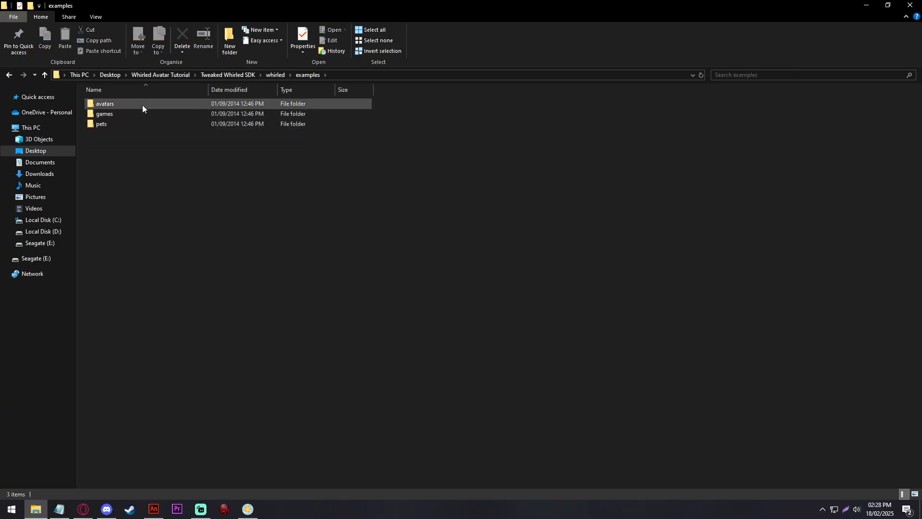
double_click(142, 104)
double_click(153, 154)
double_click(164, 113)
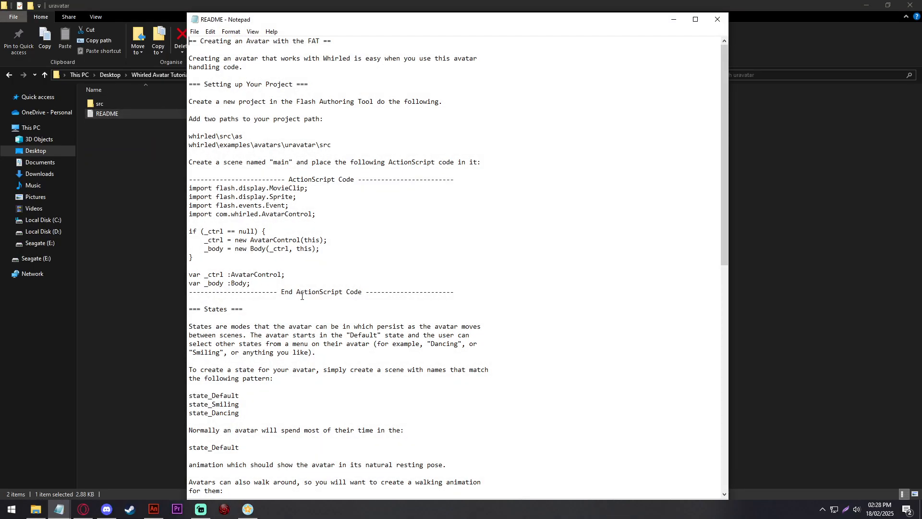
left_click_drag(327, 283, 147, 187)
key("ctrl+c")
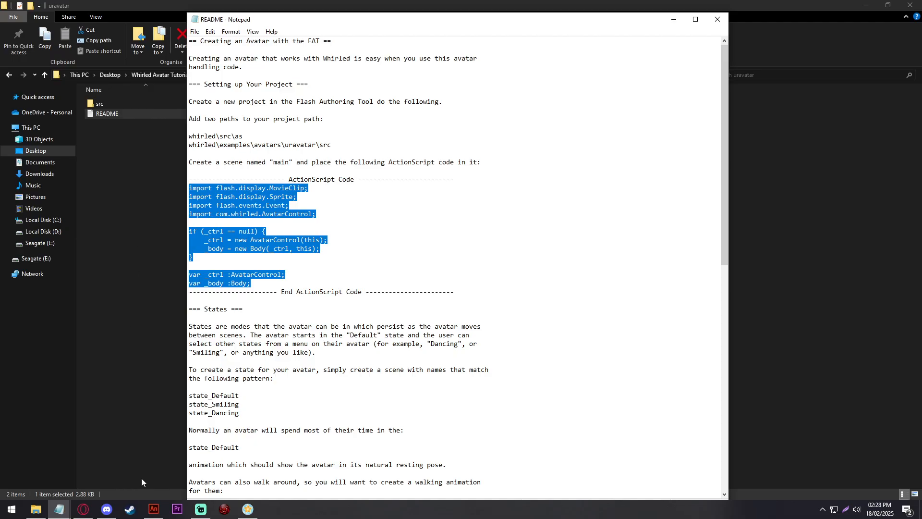
Step: Switch back to Animate, open the main scene and rename its only layer to main
left_click(154, 502)
left_click(817, 34)
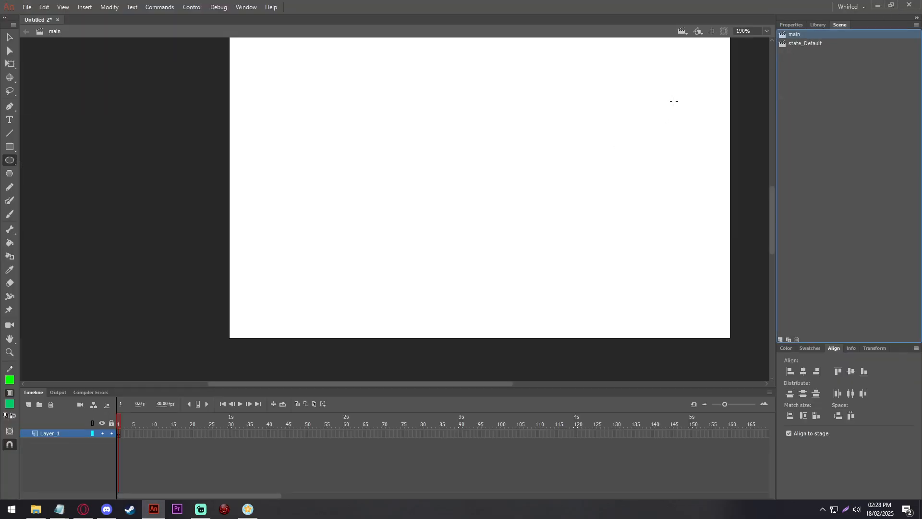
left_click(113, 434)
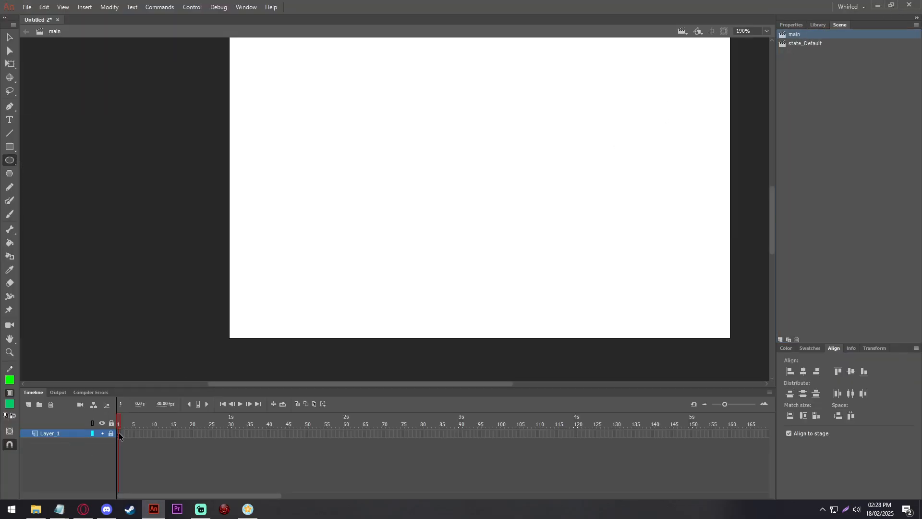
left_click(111, 434)
double_click(48, 433)
type("main")
key("Return")
Step: Paste the copied code into the main layer's frame 1 script and add 550 as the Body call's width argument
key("F9")
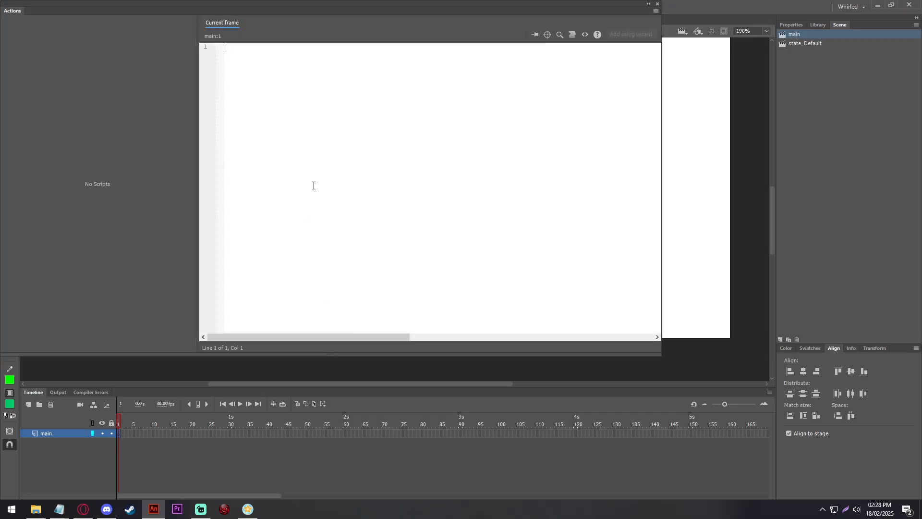
key("ctrl+v")
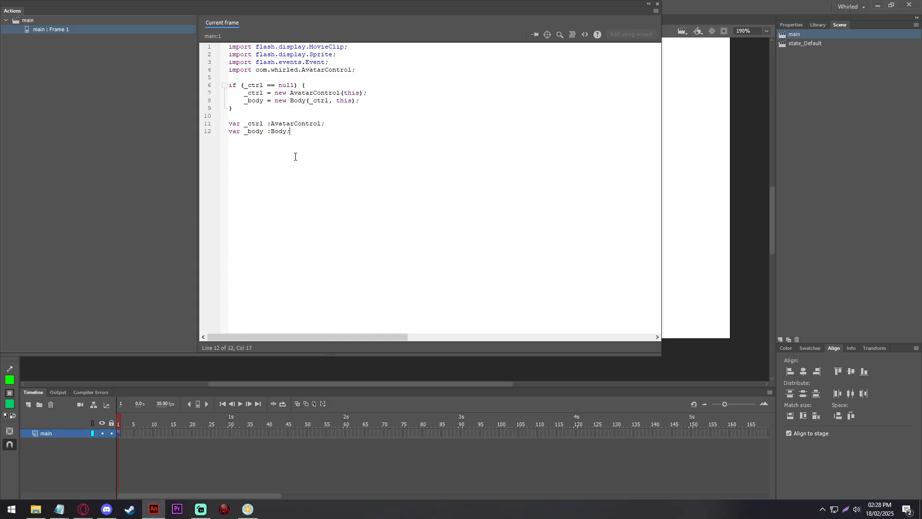
left_click_drag(517, 18, 569, 63)
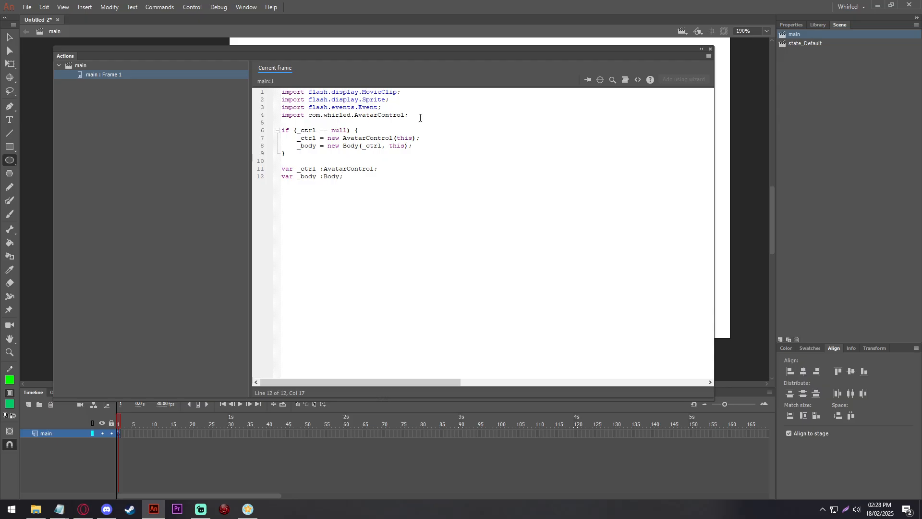
left_click(405, 145)
type(", 5550")
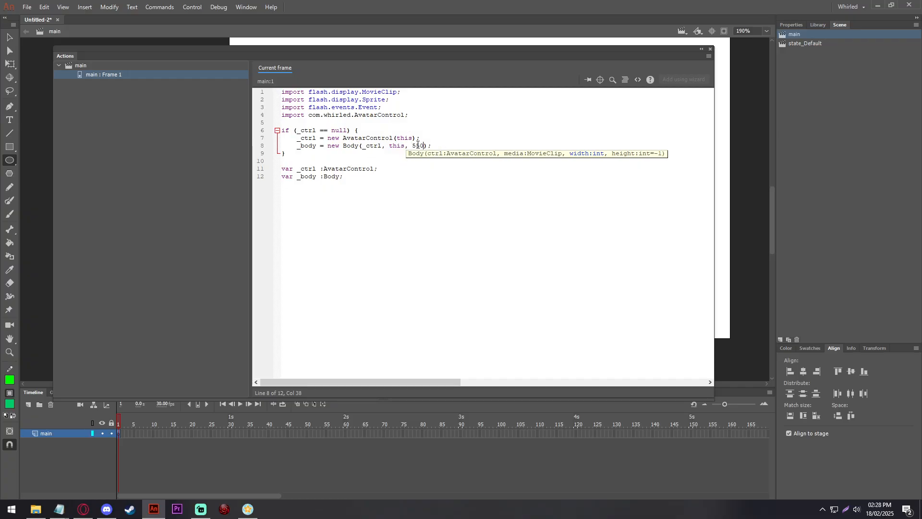
left_click(381, 220)
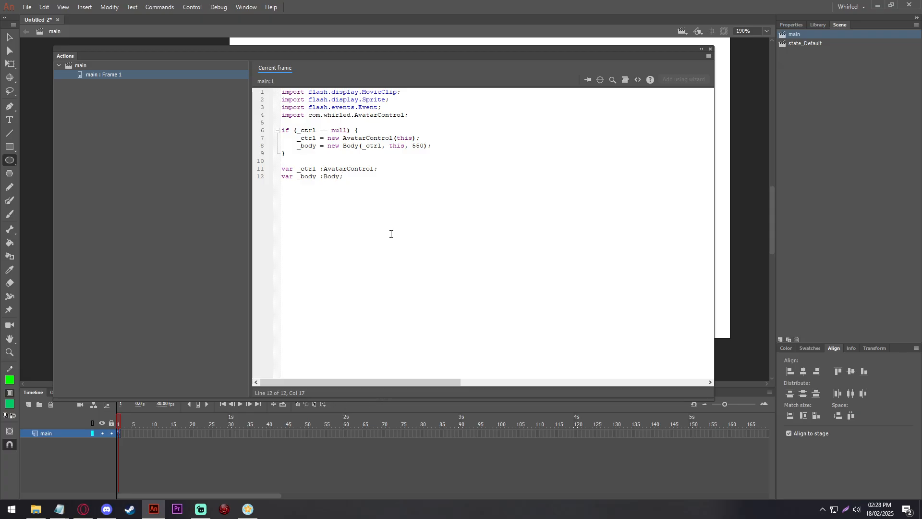
Step: Take the line _ctrl.setHotSpot(X, Y, 400); from the Notepad guide and insert it below the new AvatarControl line in Animate's script
mouse_move(57, 508)
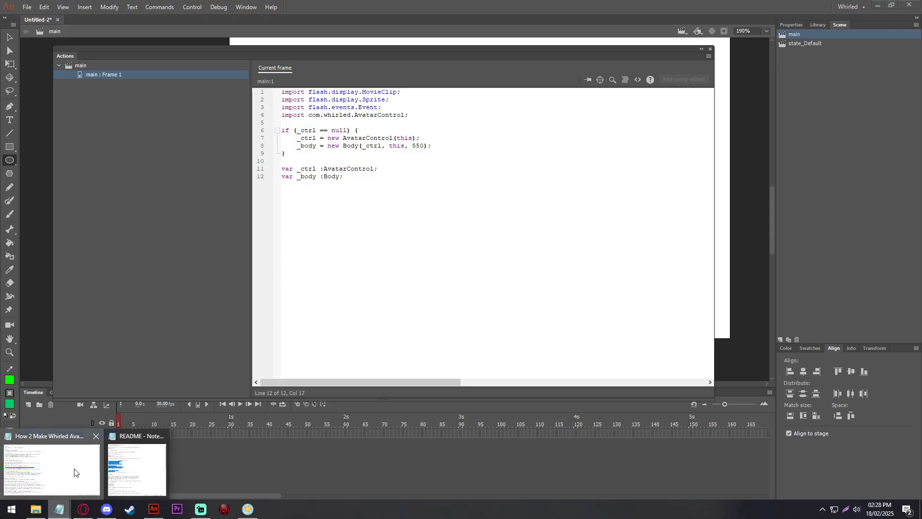
left_click(96, 466)
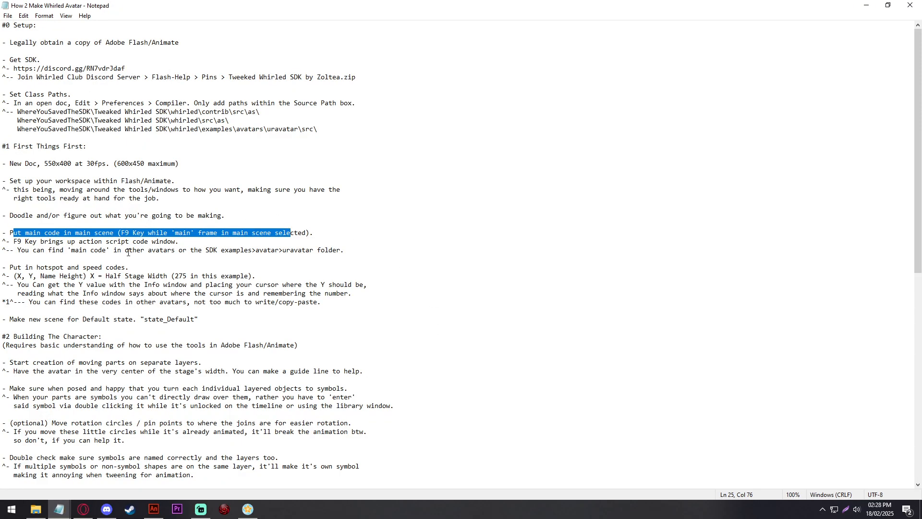
scroll(106, 233, "down", 15)
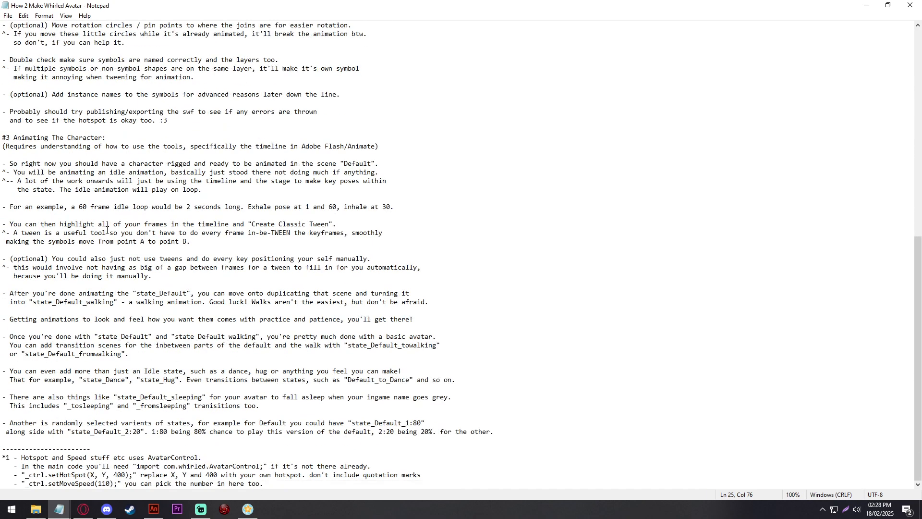
left_click_drag(26, 477, 132, 475)
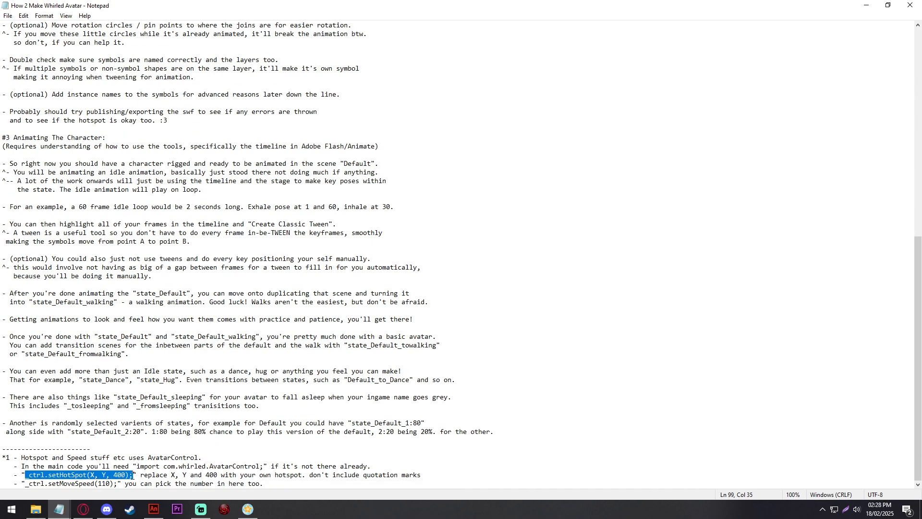
left_click(160, 515)
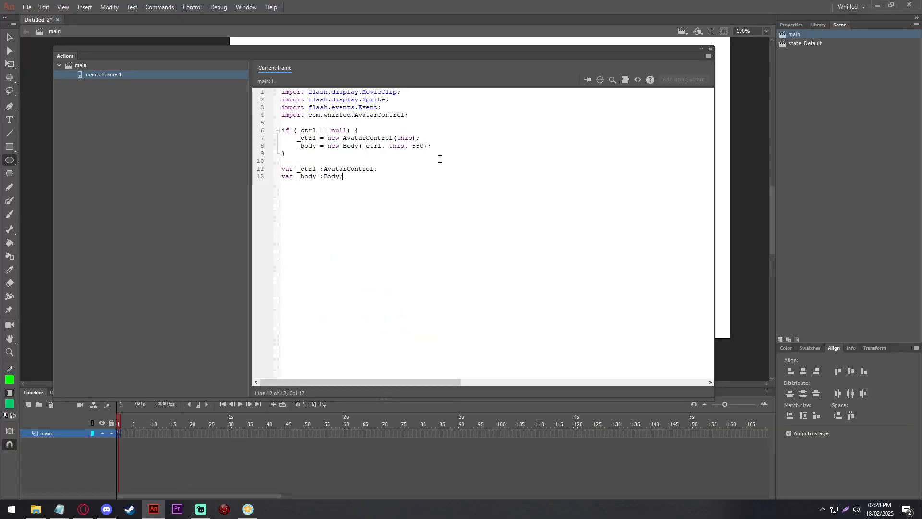
left_click(432, 139)
key("Return")
type("_ctrl.setHotSpot(X, Y, 400);")
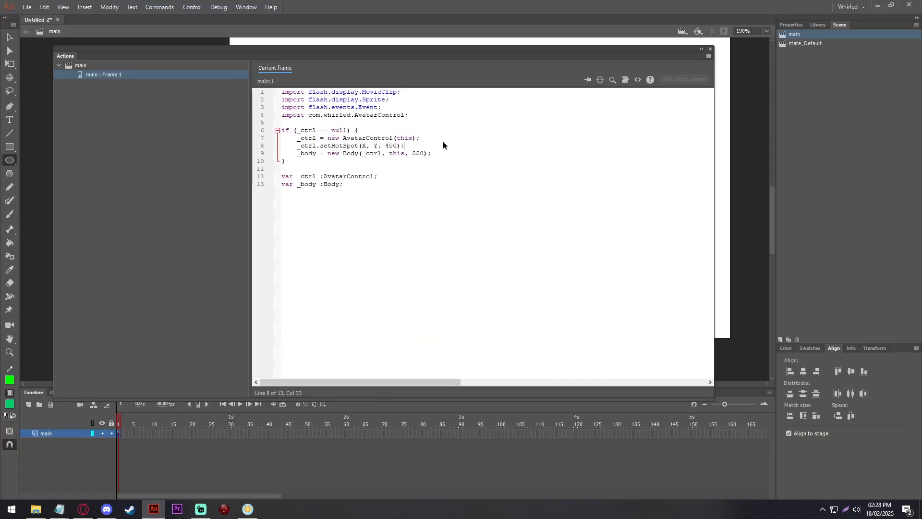
Step: Copy _ctrl.setMoveSpeed(110); from the Notepad guide and add it on a new line below the setHotSpot line in Animate
key("Return")
key("alt+Tab")
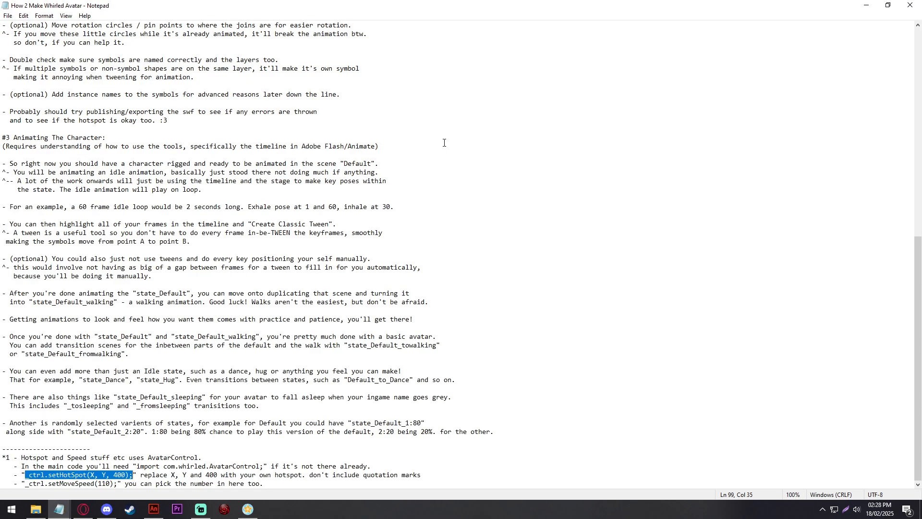
left_click_drag(28, 484, 119, 484)
key("ctrl+c")
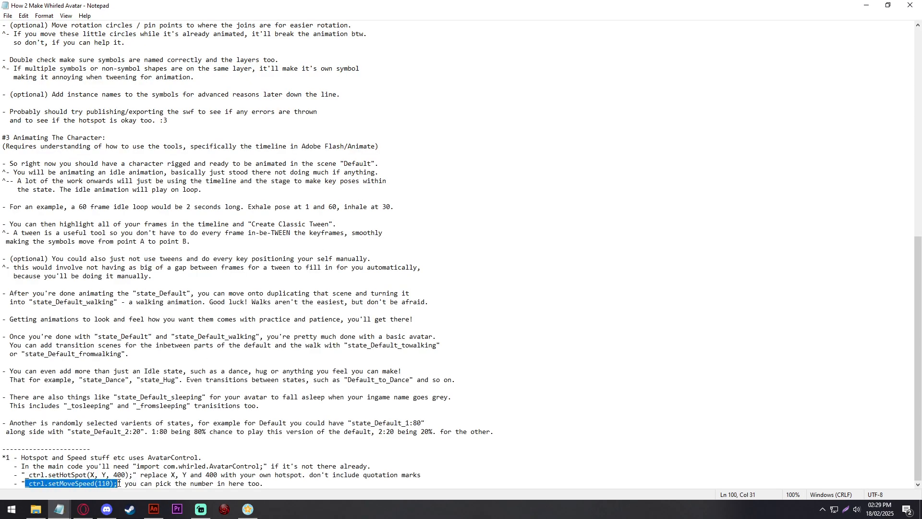
left_click(154, 509)
key("ctrl+v")
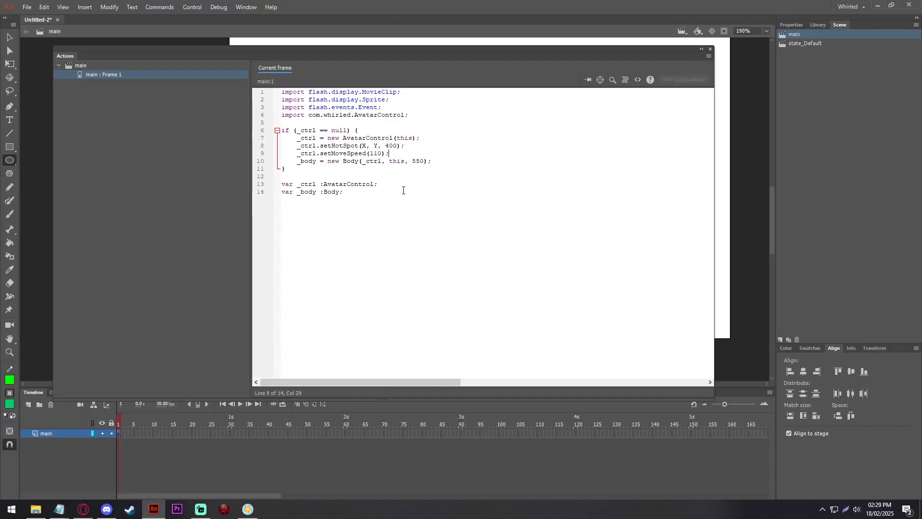
Step: Replace the X in the setHotSpot line with 275 and close the script editor
double_click(363, 146)
type("27")
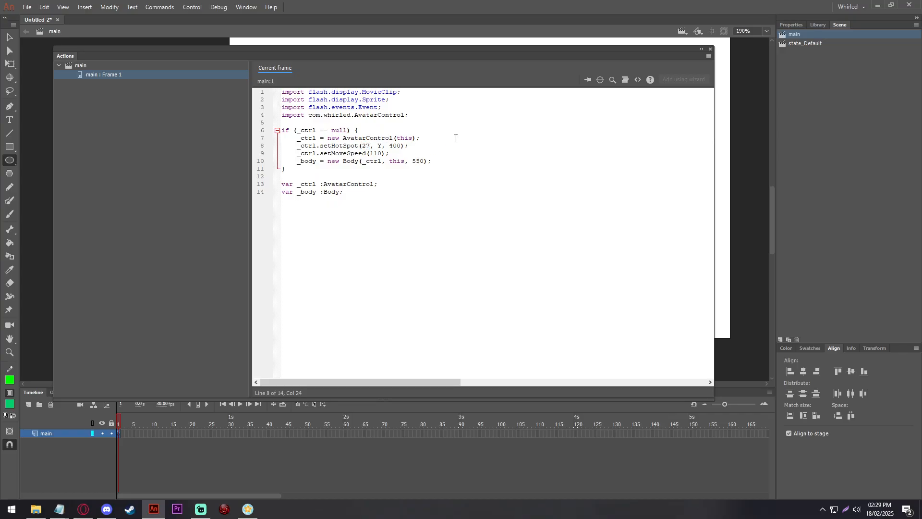
type("5")
left_click(711, 49)
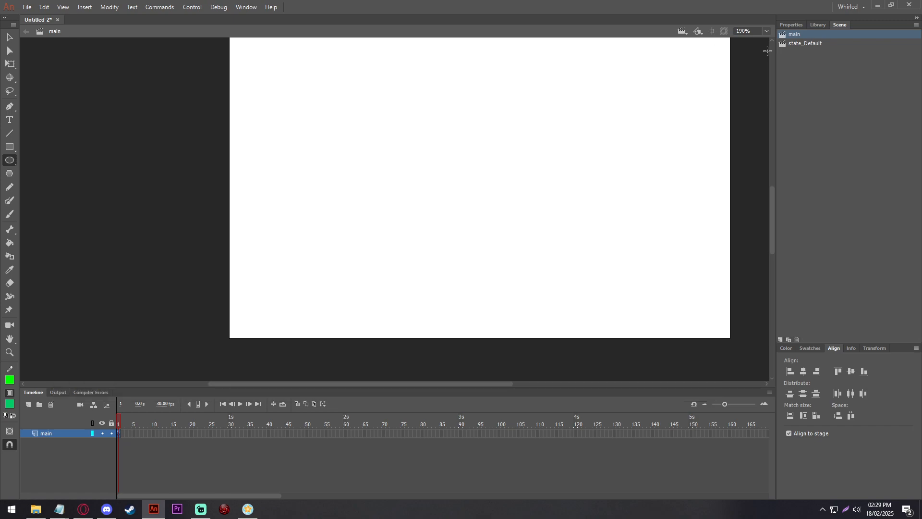
Step: In the state_Default scene, draw a horizontal ground line near the stage's lower edge and a vertical line above it on Layer_2
left_click(821, 43)
scroll(382, 183, "up", 3)
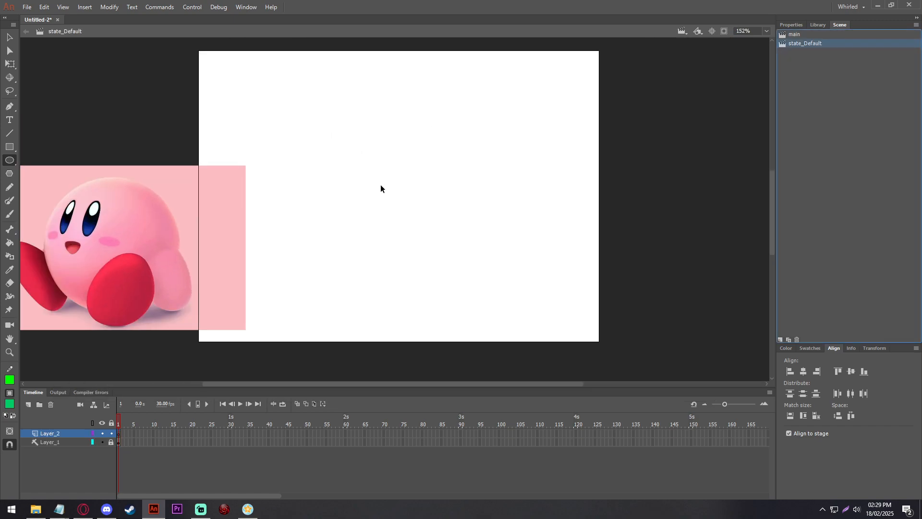
left_click(850, 349)
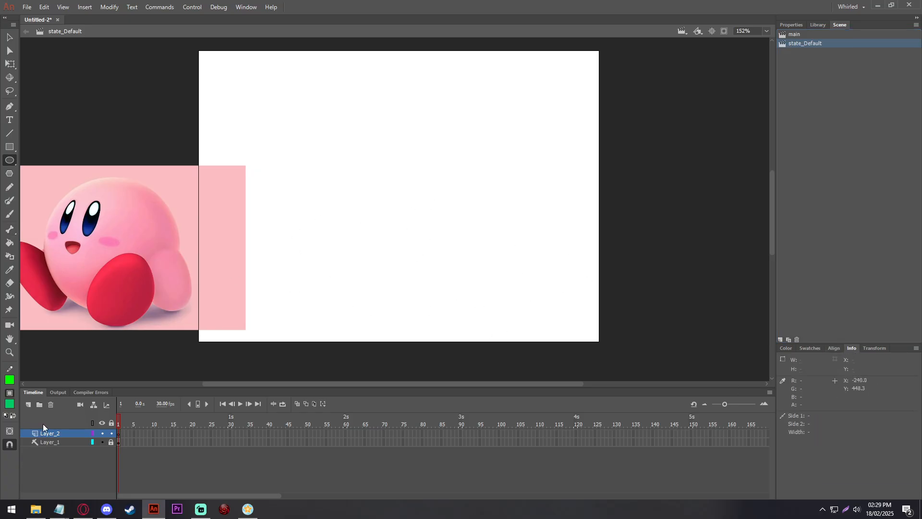
left_click(10, 133)
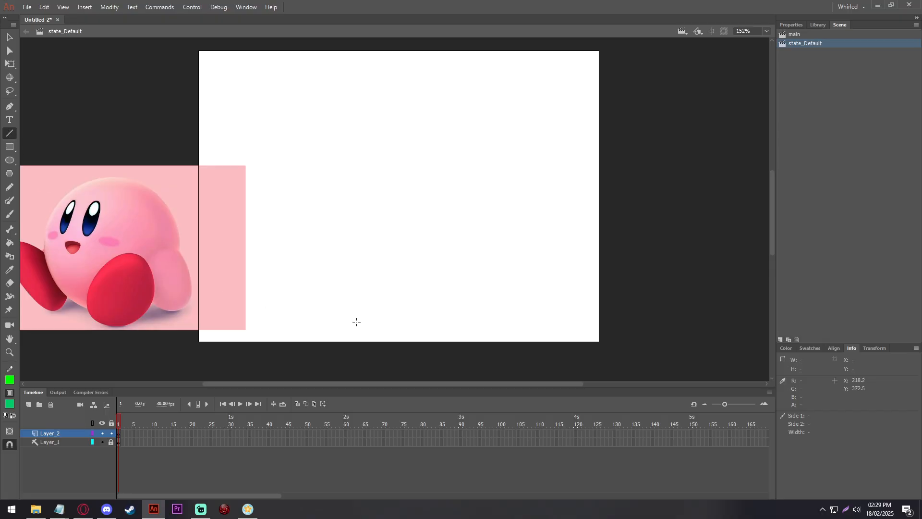
scroll(374, 286, "up", 1)
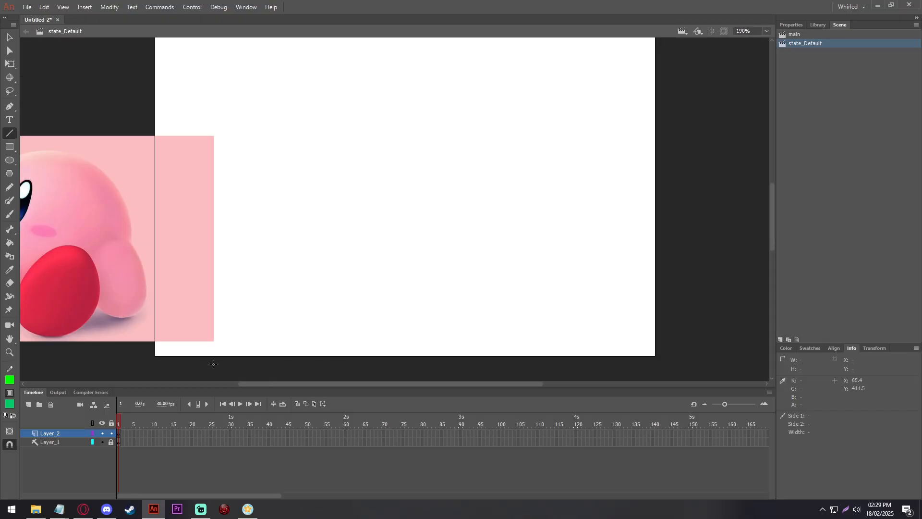
left_click_drag(200, 329, 584, 329)
left_click_drag(377, 78, 376, 277)
Step: Distribute the vertical and horizontal lines to the stage's horizontal centre, undoing the ground line's extra vertical centring
left_click(9, 64)
left_click(376, 198)
left_click(835, 349)
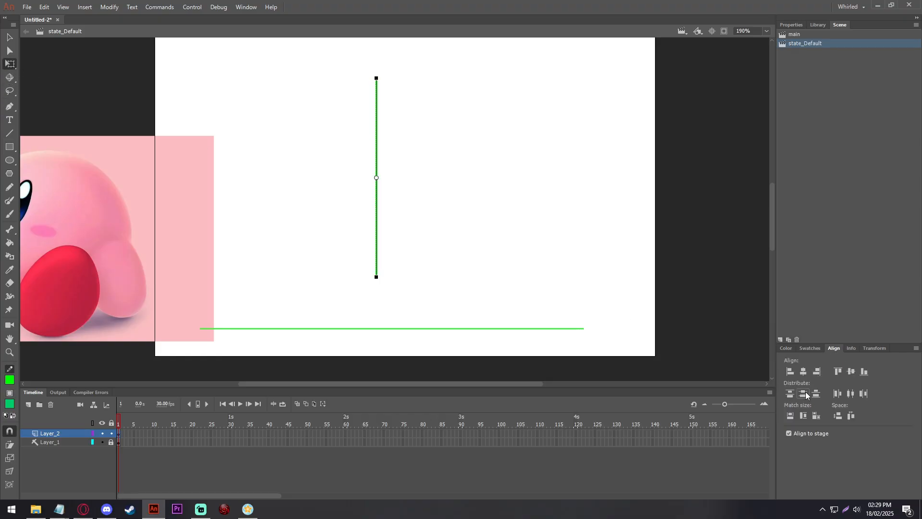
left_click(851, 393)
left_click(398, 306)
left_click(399, 328)
left_click(851, 393)
left_click(803, 393)
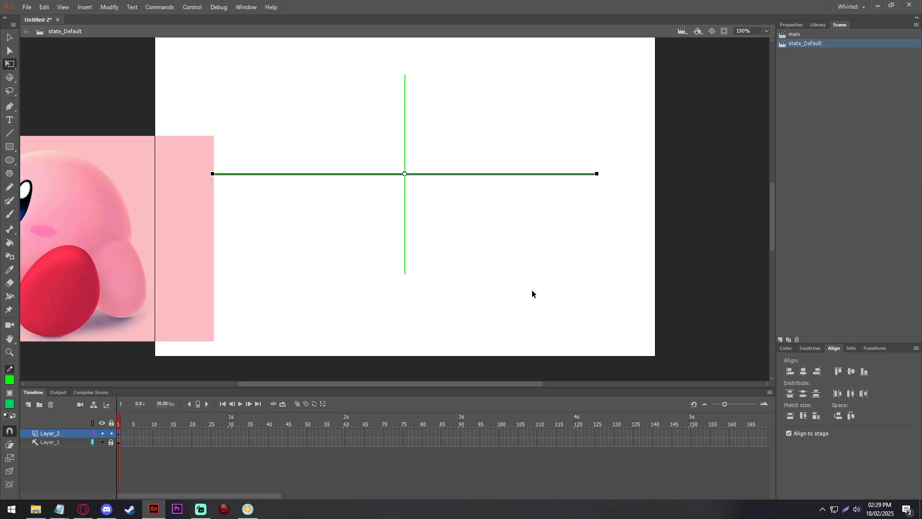
key("ctrl+z")
left_click(426, 239)
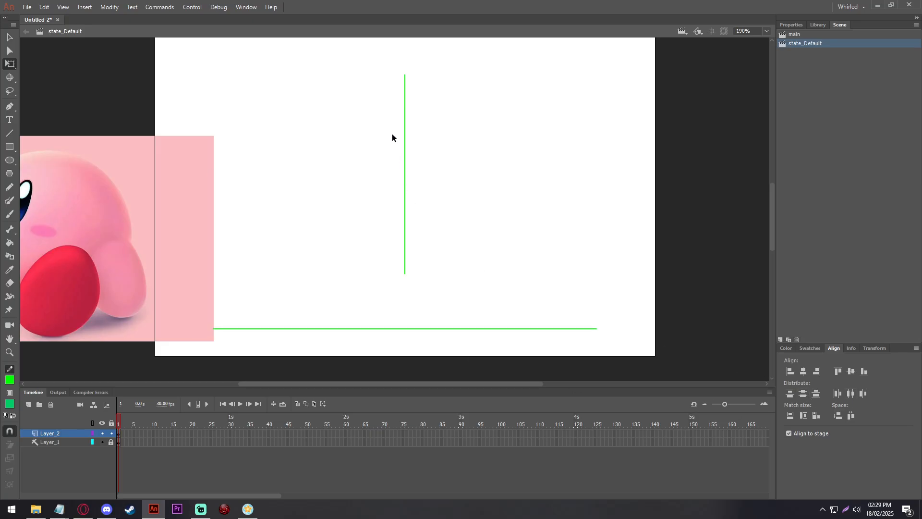
left_click(403, 257)
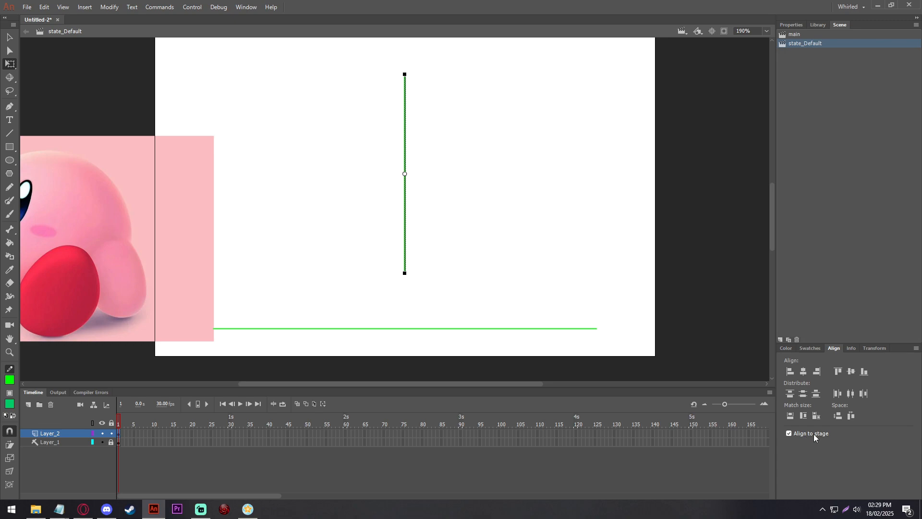
left_click(855, 394)
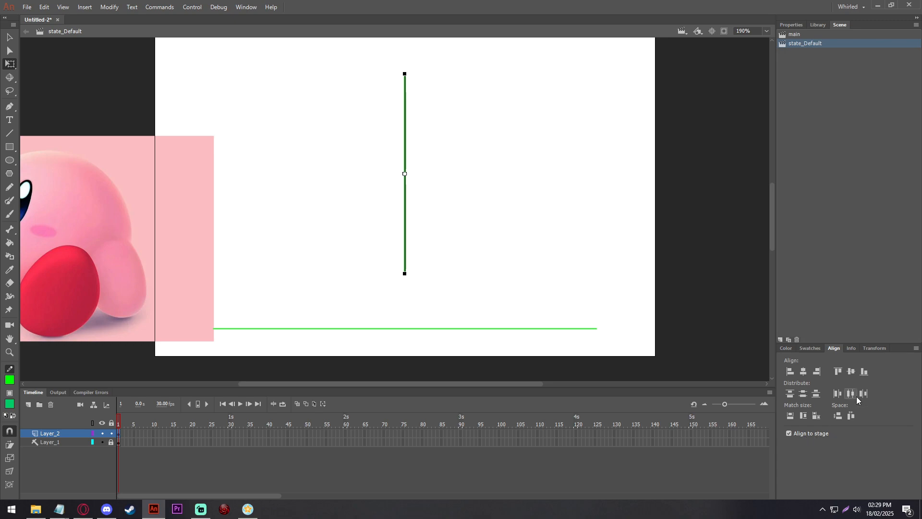
Step: Extend the vertical centre line down across the horizontal ground line and delete the part below it
left_click(391, 276)
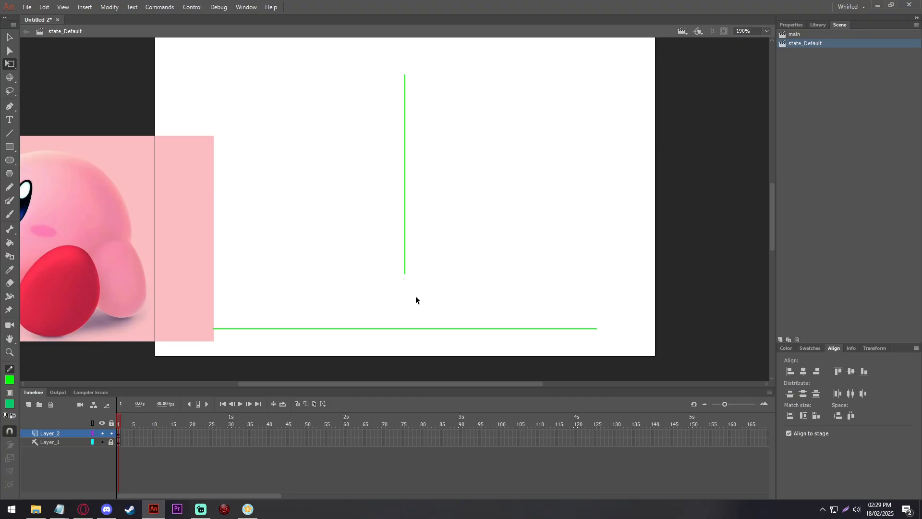
left_click(404, 355)
key("Delete")
scroll(403, 351, "up", 4)
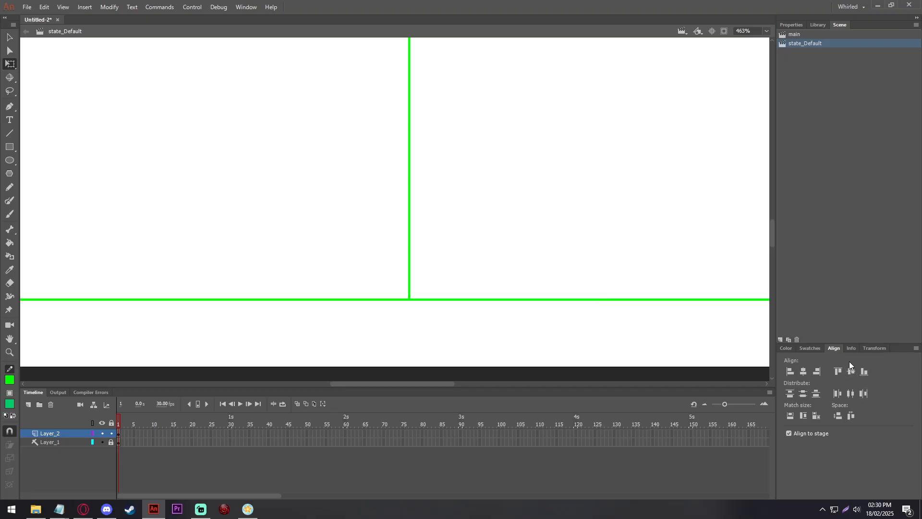
Step: Read the Y coordinate where the guide lines meet and replace the Y in the main code's setHotSpot line with 370
left_click(850, 348)
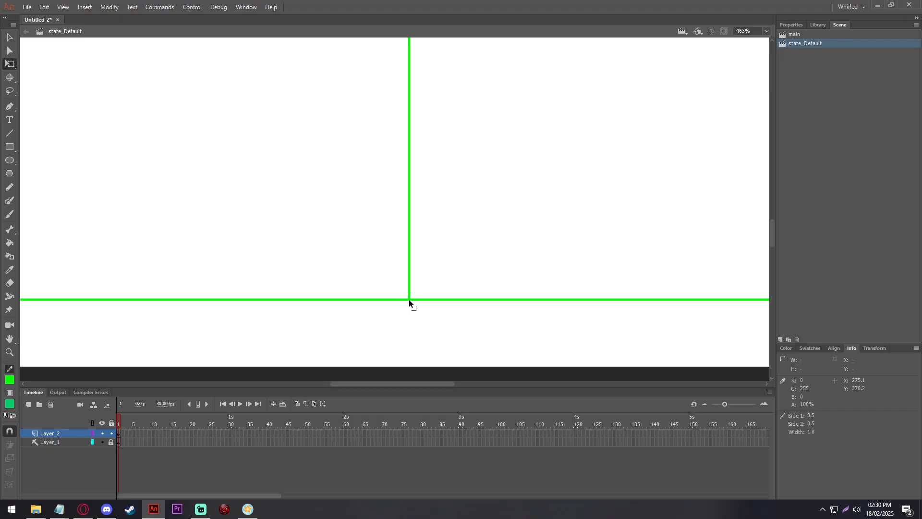
key("F9")
left_click(96, 74)
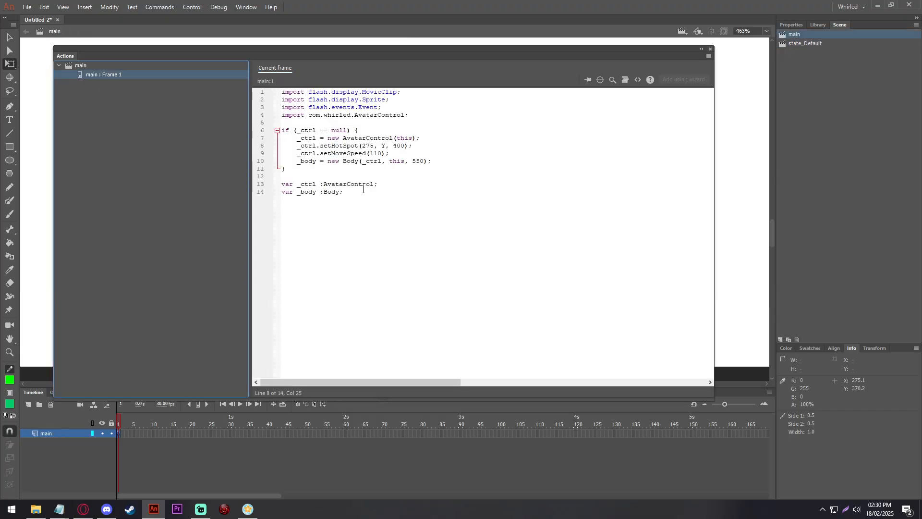
double_click(384, 145)
type("3")
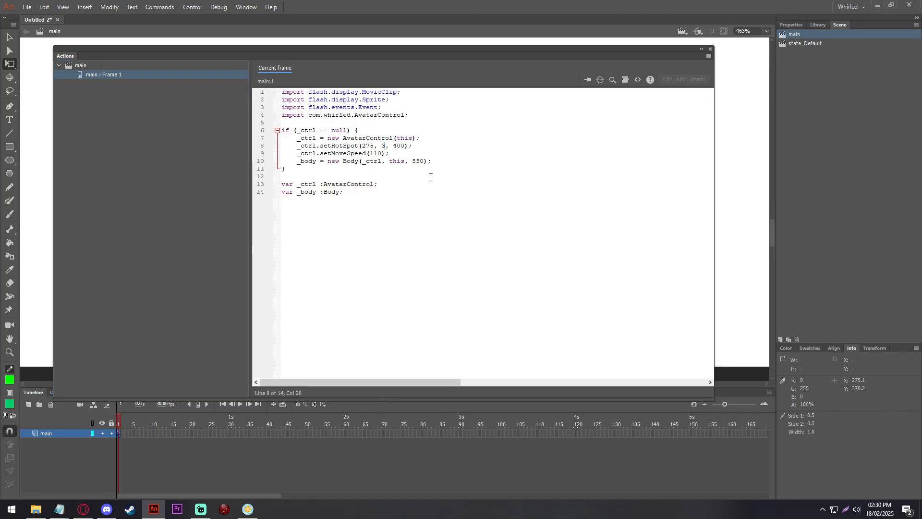
type("70")
Step: Try 200 as the third value in the setHotSpot line and put 400 back
left_click_drag(401, 146, 411, 147)
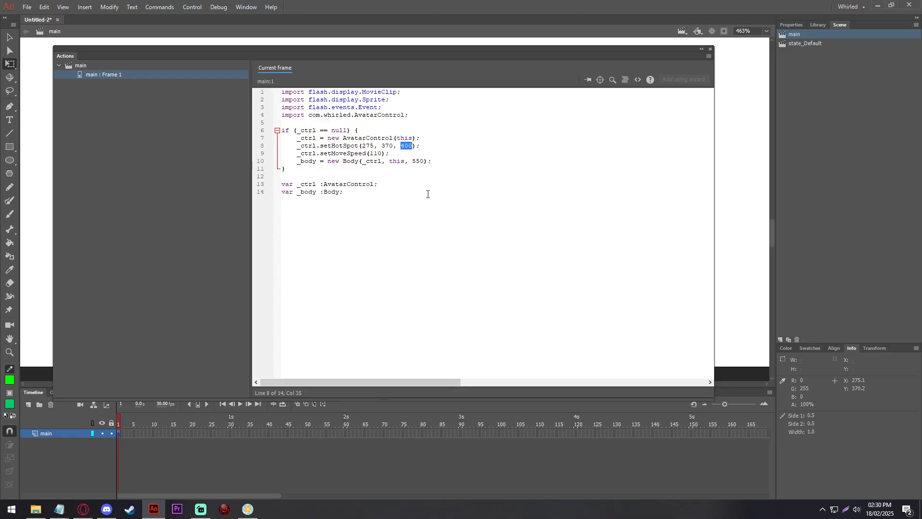
type("200")
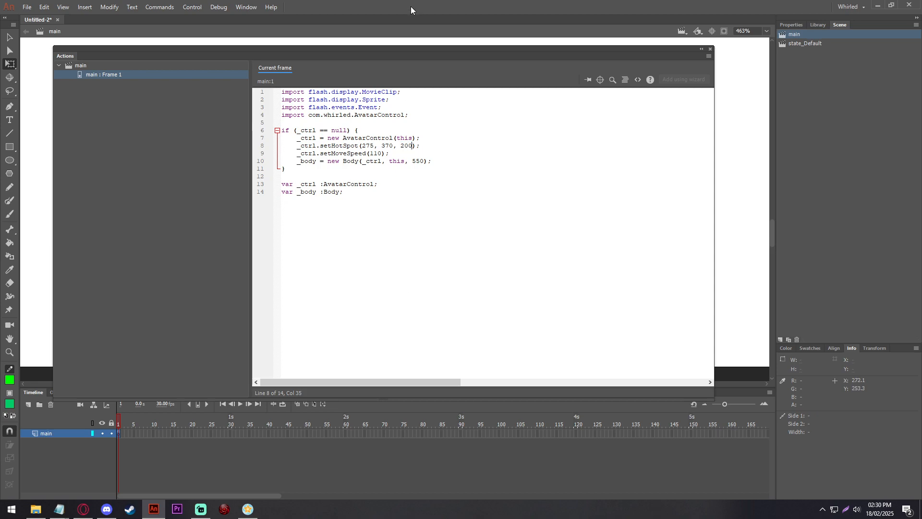
key("BackSpace")
key("BackSpace")
key("BackSpace")
type("400")
key("ctrl+a")
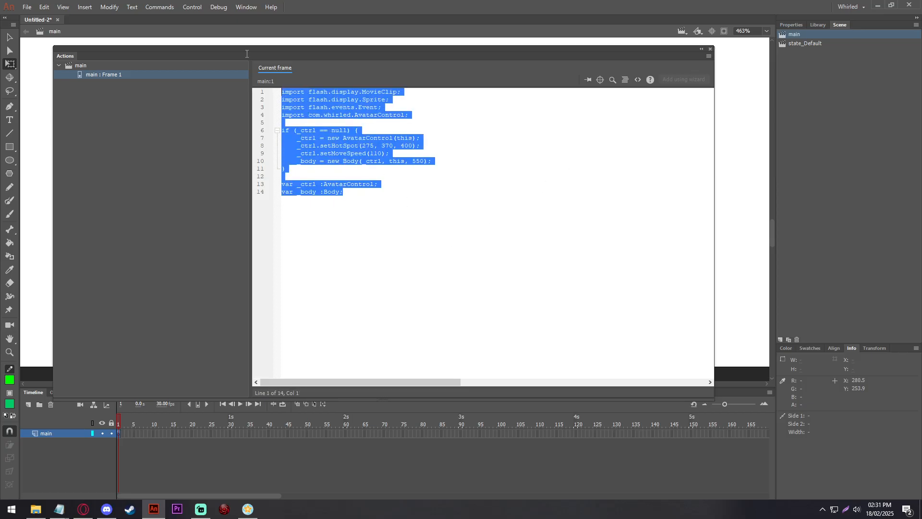
Step: Close the script editor, return to the state_Default scene, lock Layer_2 with the green lines and turn it into a guide layer
left_click(712, 49)
left_click(766, 31)
left_click(745, 62)
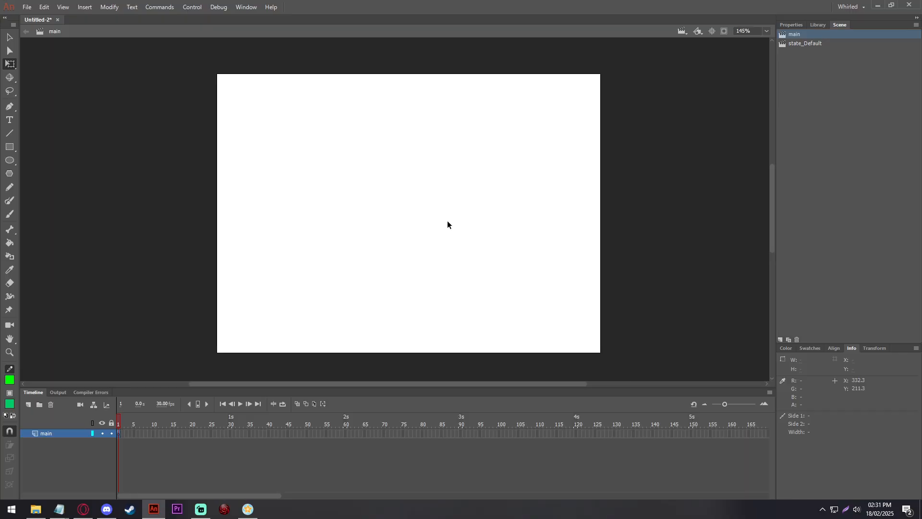
left_click(819, 44)
scroll(505, 188, "down", 1)
scroll(208, 265, "up", 2)
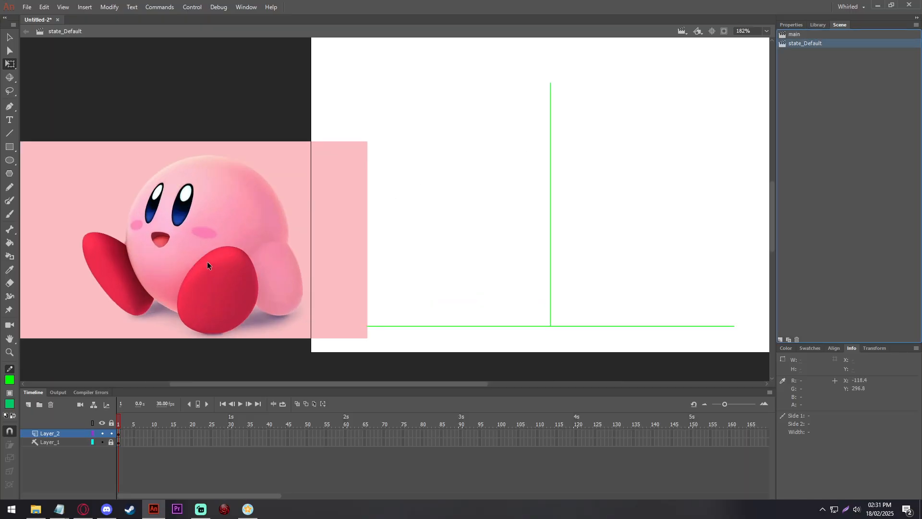
left_click(67, 429)
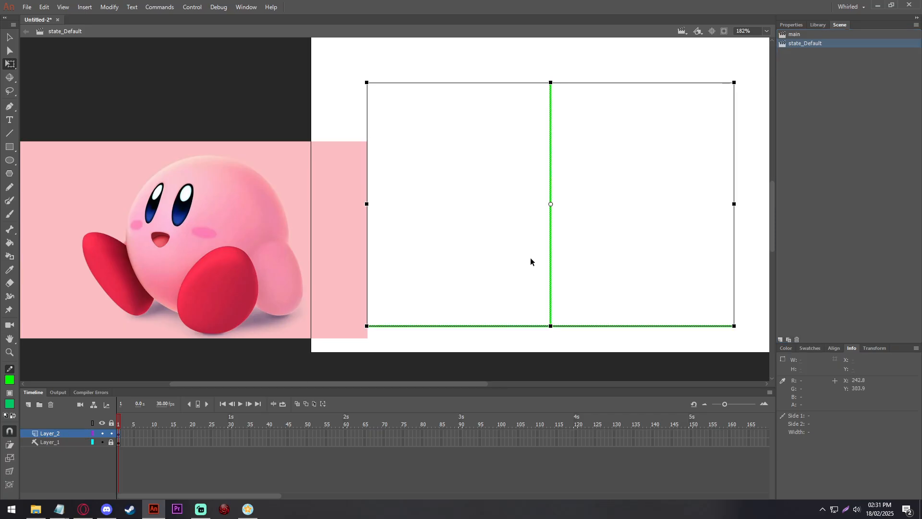
left_click(105, 433)
left_click(102, 433)
right_click(49, 439)
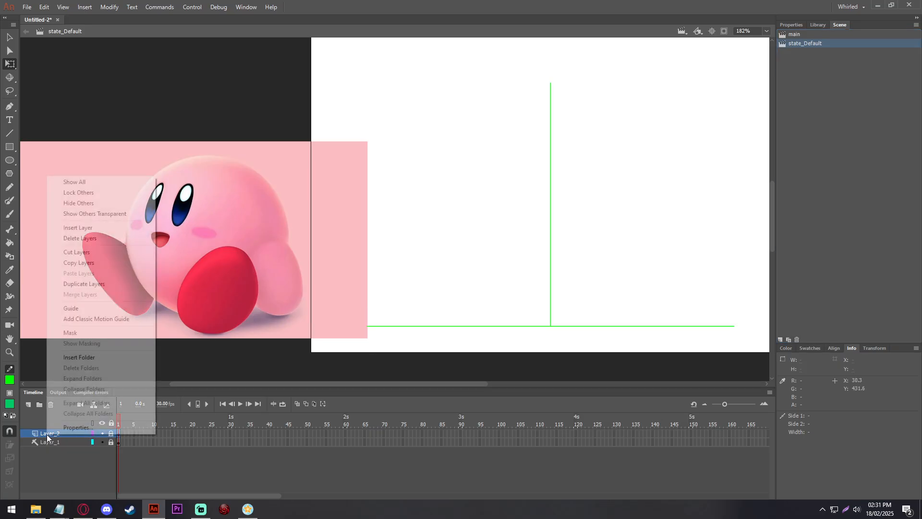
left_click(85, 312)
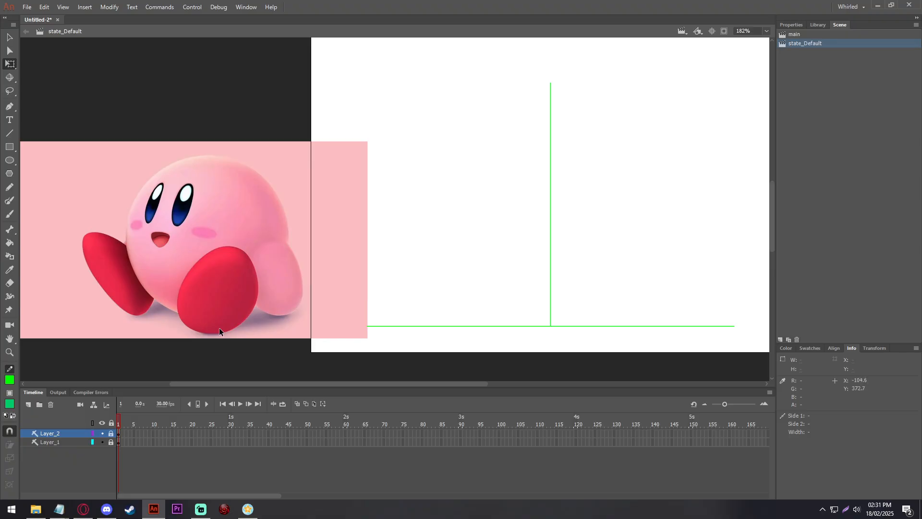
Step: Add a new layer above the guide layers in state_Default and choose the Oval tool
scroll(431, 280, "right", 3)
scroll(431, 280, "up", 1)
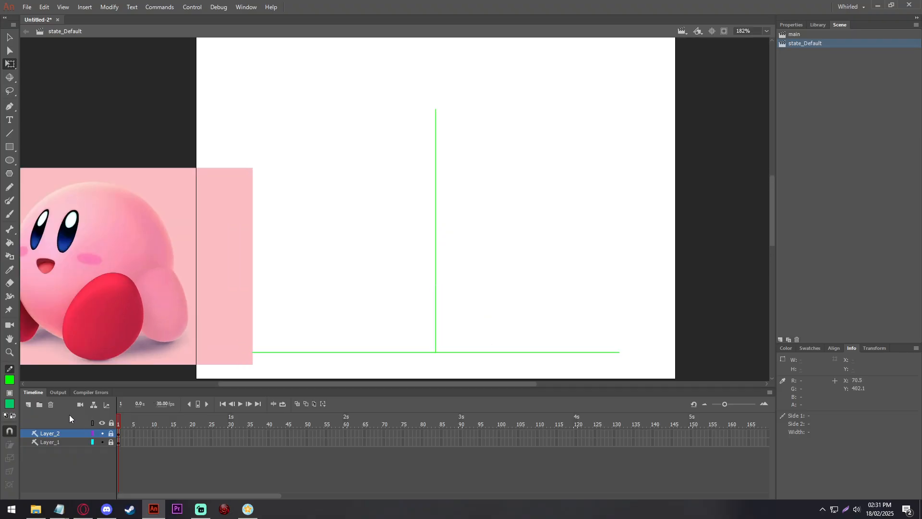
left_click(30, 404)
key("o")
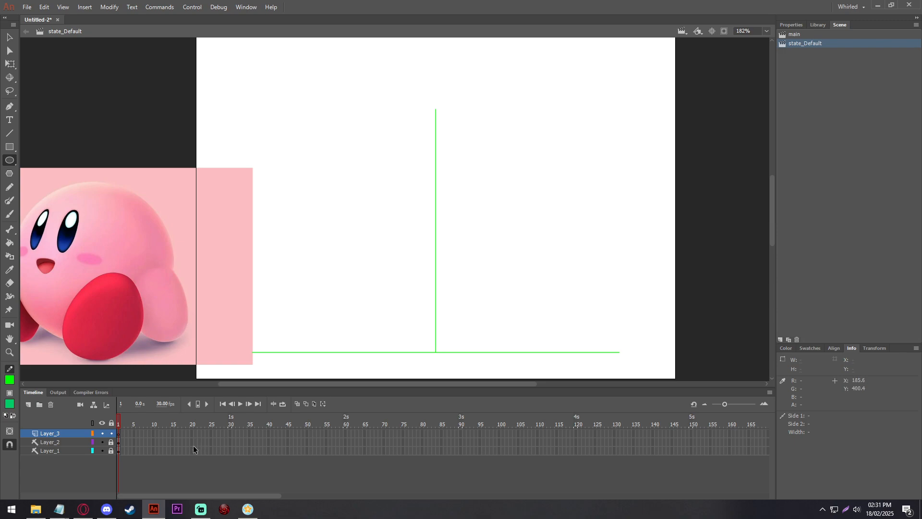
Step: Switch to the Notepad guide and review the Setup and First Things First sections, including the hotspot and speed code notes
mouse_move(60, 510)
left_click(51, 461)
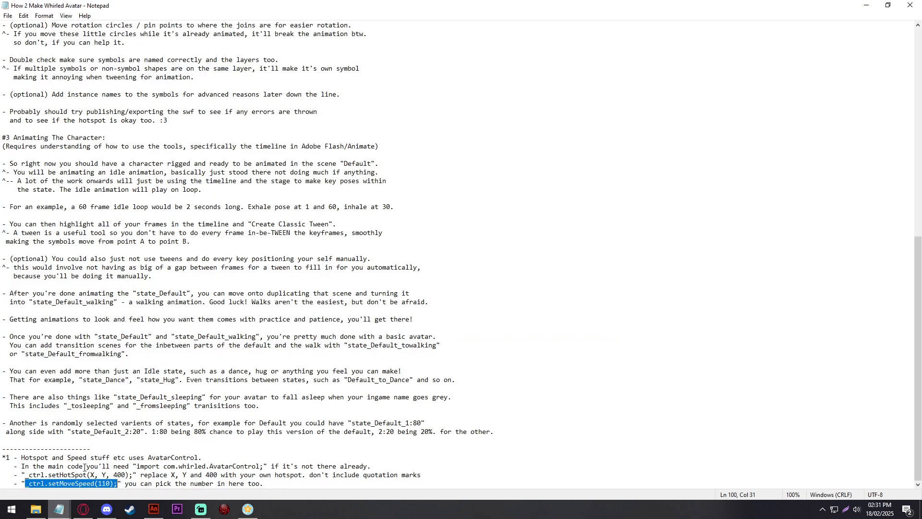
scroll(59, 225, "up", 15)
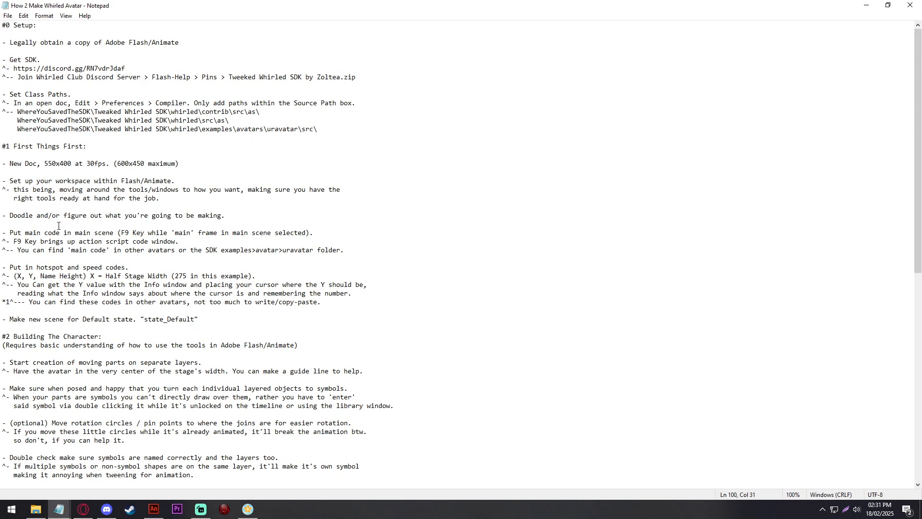
left_click_drag(3, 43, 132, 130)
left_click_drag(6, 163, 164, 242)
scroll(140, 265, "down", 1)
left_click_drag(17, 241, 168, 276)
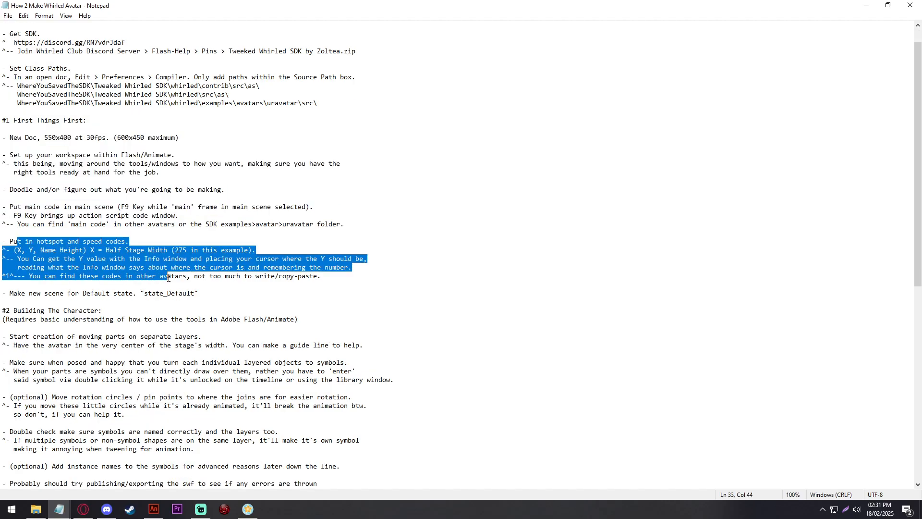
Step: Read the Building The Character section, including the advice on separate layers and a centre guide line
scroll(119, 259, "down", 2)
scroll(119, 259, "down", 4)
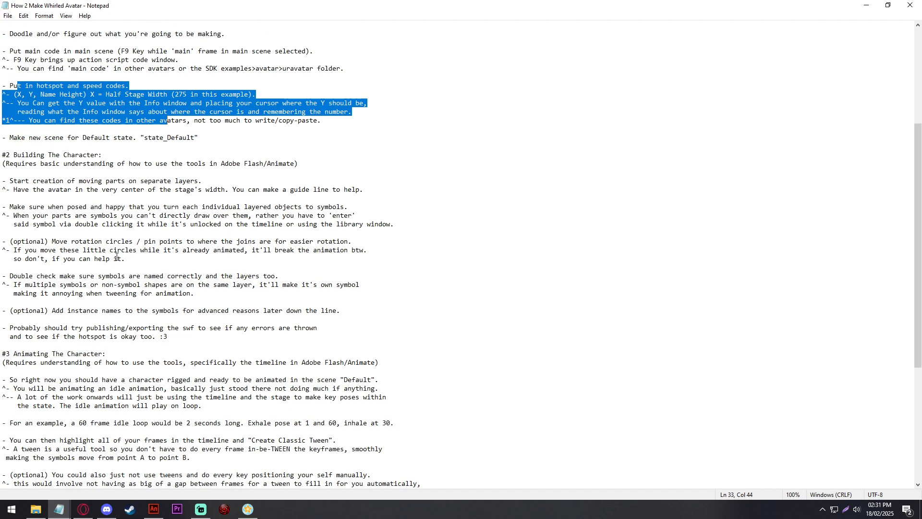
left_click_drag(6, 155, 194, 163)
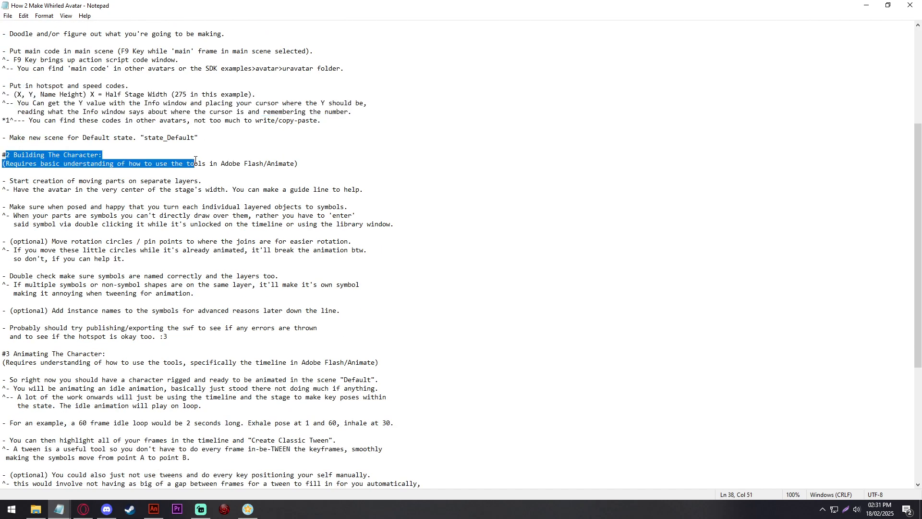
left_click(190, 189)
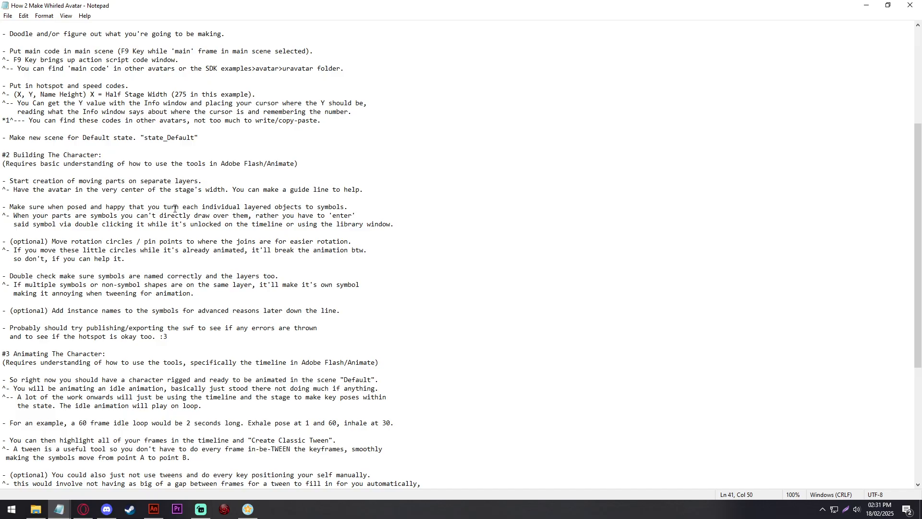
scroll(72, 182, "down", 2)
scroll(86, 181, "up", 1)
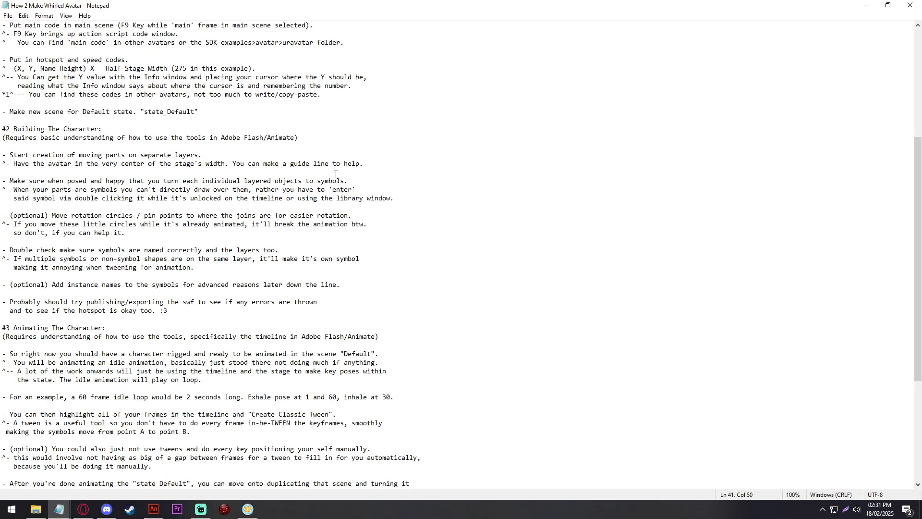
left_click_drag(222, 163, 374, 163)
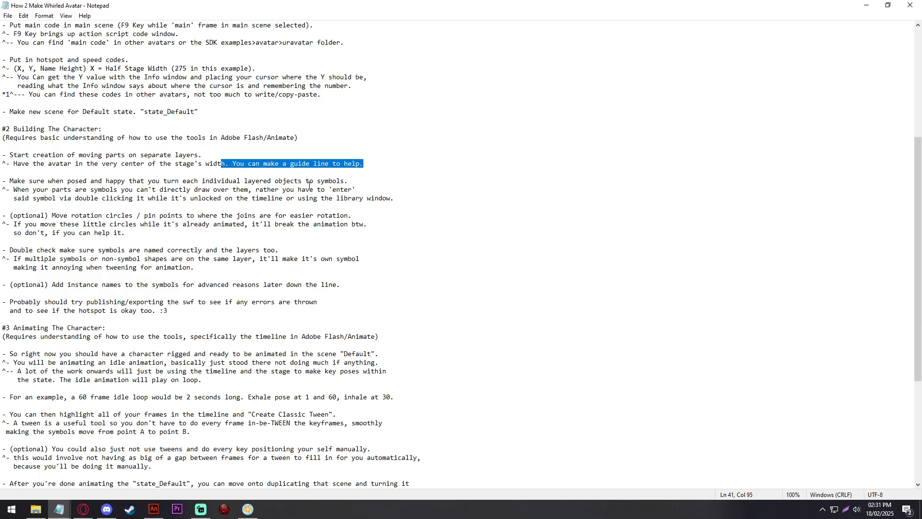
Step: Switch back to Adobe Animate and draw a circle about 112 px in diameter over the vertical guide line on the new layer
left_click(153, 508)
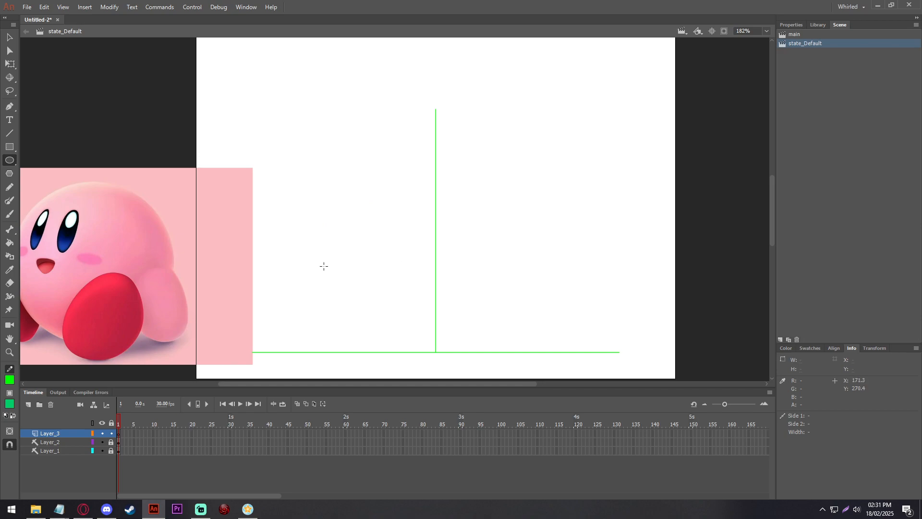
scroll(474, 352, "up", 3)
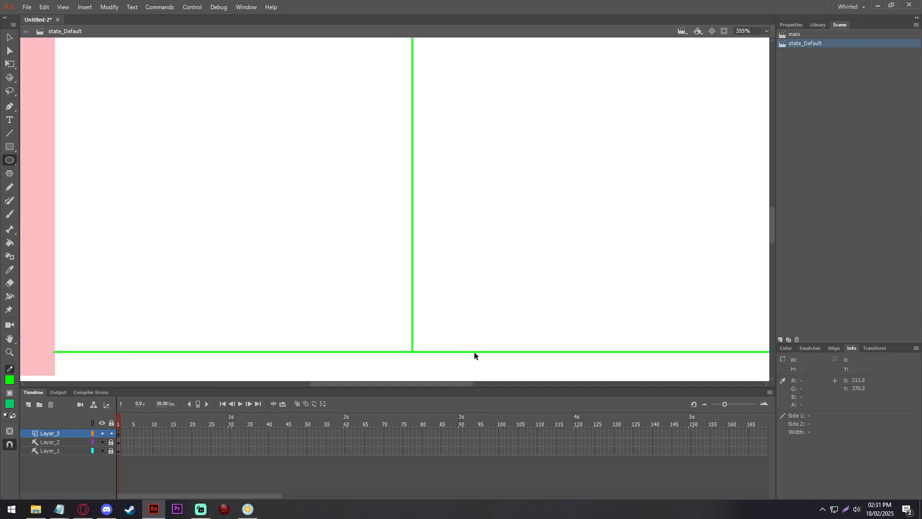
left_click_drag(356, 145, 496, 299)
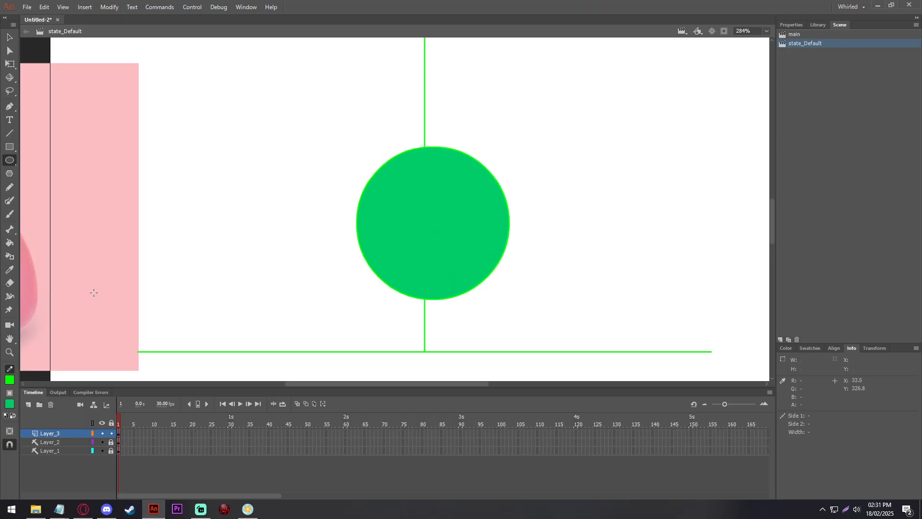
Step: Sample the pink of Kirby's body from the reference image and fill the circle with it
left_click(6, 271)
scroll(395, 251, "down", 5)
scroll(236, 255, "up", 4)
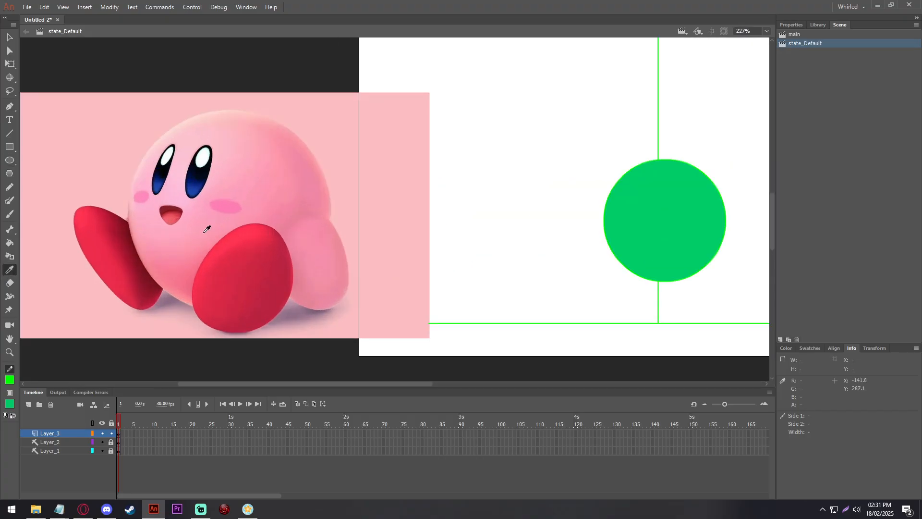
left_click(194, 215)
left_click(661, 234)
scroll(420, 214, "down", 2)
scroll(627, 237, "up", 3)
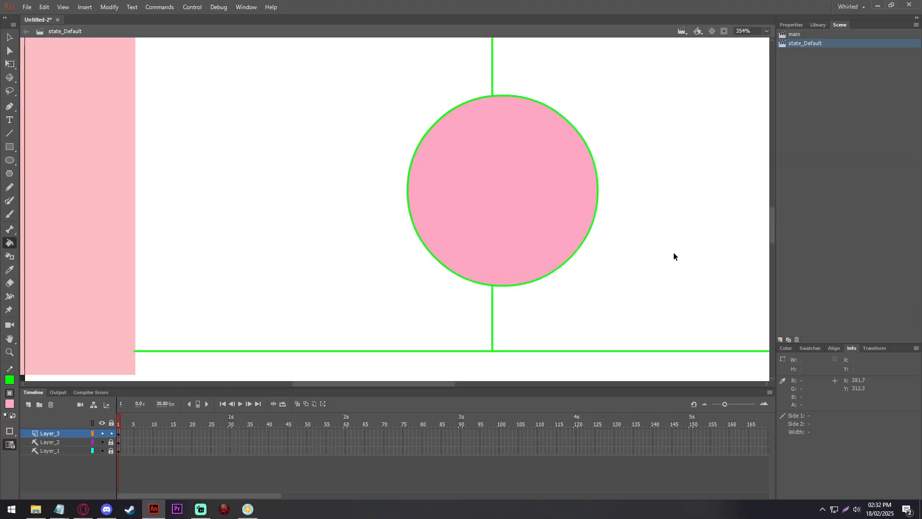
Step: Distribute the circle to the stage's vertical and horizontal centre and move it down the centre line to just above the ground line
left_click(9, 64)
scroll(384, 193, "down", 2)
scroll(518, 198, "up", 2)
left_click(428, 215)
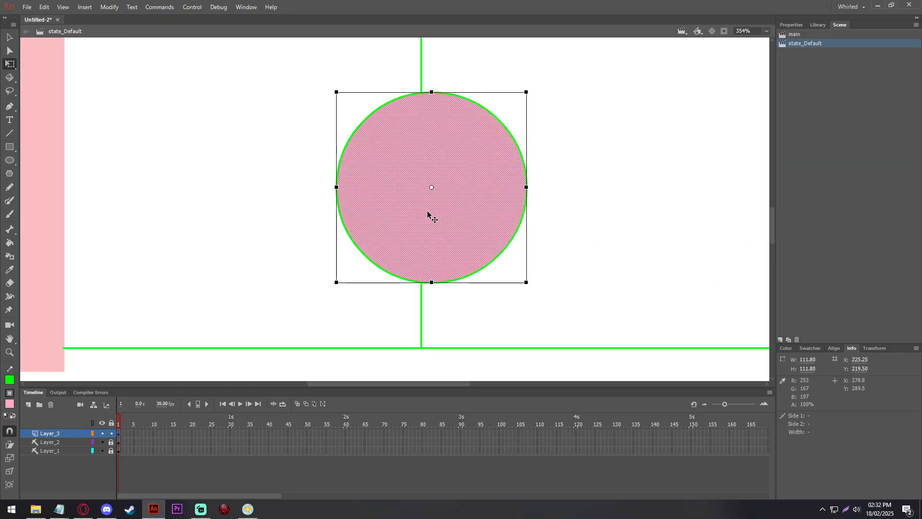
left_click(834, 347)
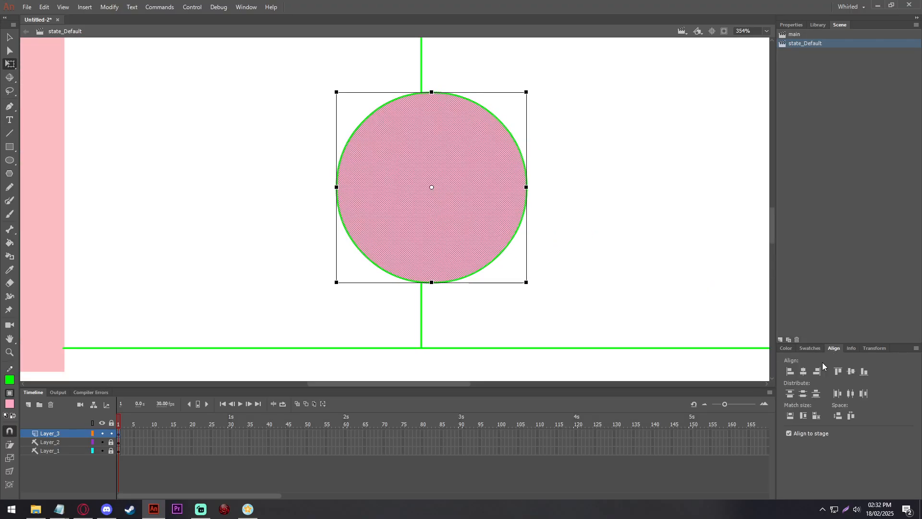
left_click(807, 394)
left_click(851, 394)
left_click_drag(474, 103, 464, 264)
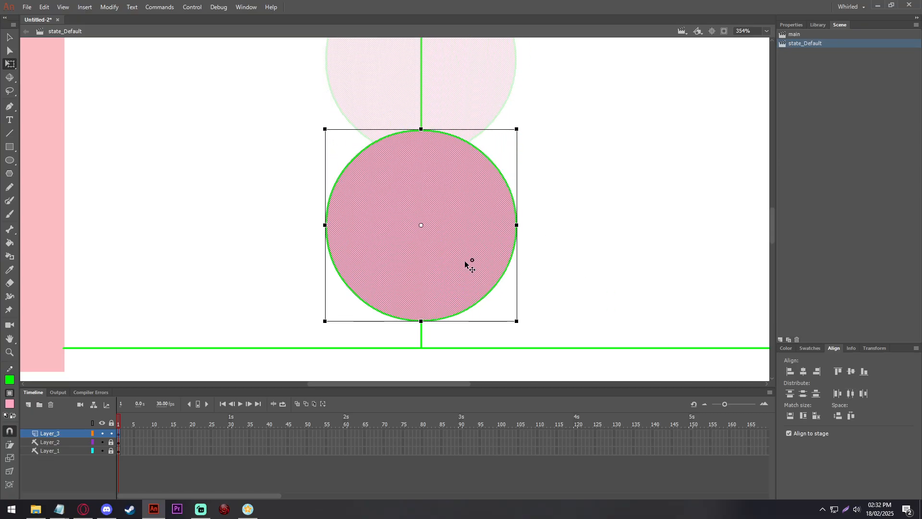
left_click(656, 265)
Step: Rename the circle's layer as body and add a new layer above it
double_click(59, 430)
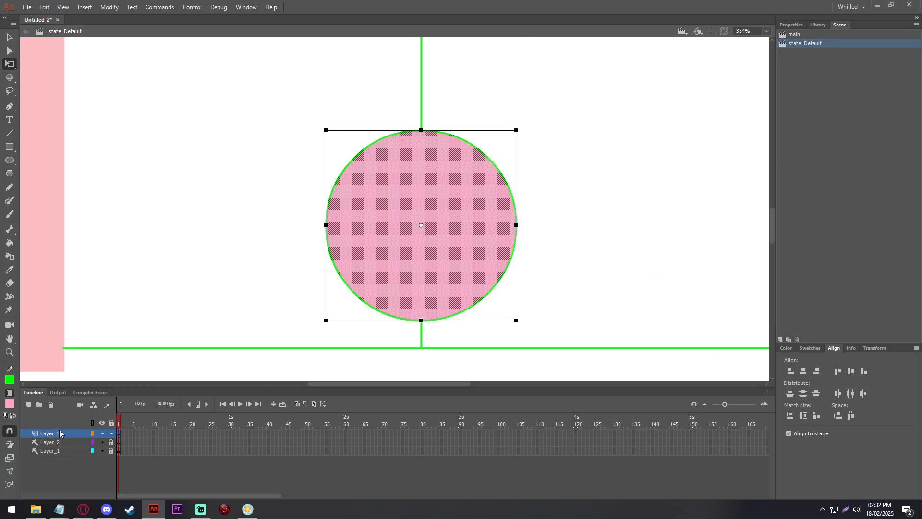
type("body")
key("Return")
left_click(28, 405)
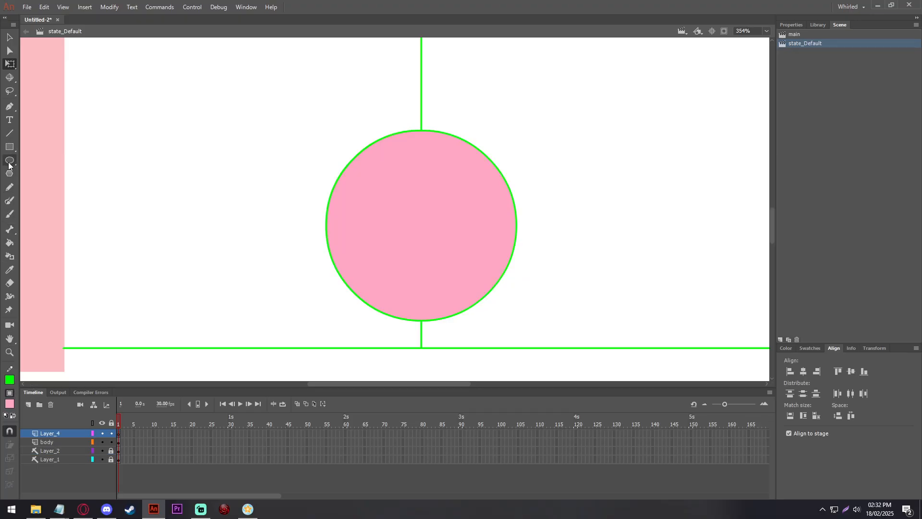
Step: Paint a smile and two short vertical eyes in black on the circle with the Brush tool
left_click(9, 213)
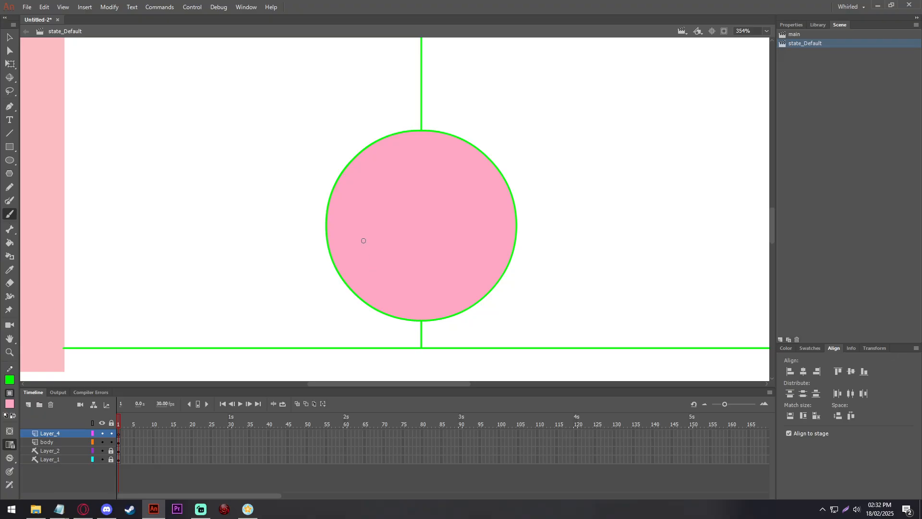
left_click(10, 403)
left_click(57, 336)
mouse_move(368, 247)
left_mouse_down()
mouse_move(395, 267)
mouse_move(450, 245)
left_mouse_up()
mouse_move(383, 209)
left_mouse_down()
mouse_move(385, 225)
mouse_move(422, 222)
left_mouse_up()
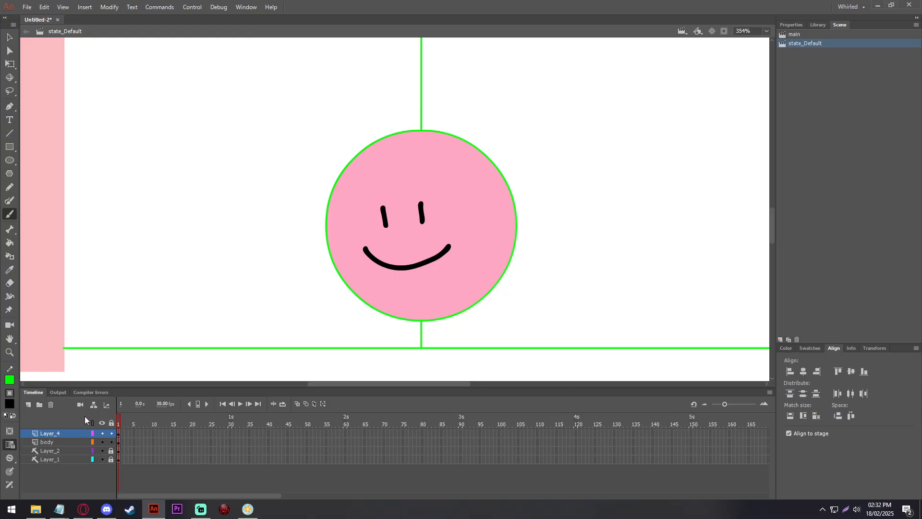
Step: Rename the layer with the painted smile and eyes as face
left_click(58, 434)
double_click(50, 433)
type("face")
key("Return")
Step: Toggle the visibility of the face and body layers to check which artwork each one holds
left_click(102, 433)
left_click(102, 434)
left_click(102, 442)
left_click(103, 442)
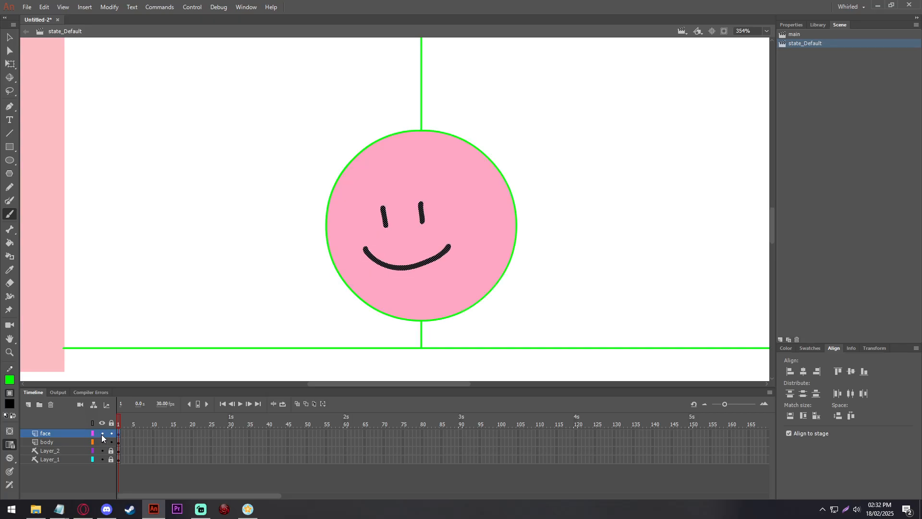
left_click(102, 442)
left_click(102, 443)
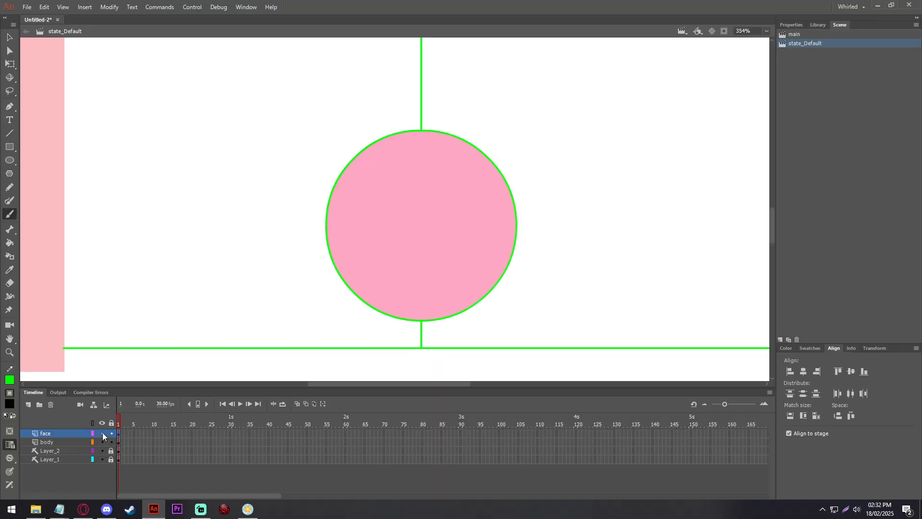
Step: Add a new layer and place it above the face layer
left_click(62, 443)
left_click(28, 404)
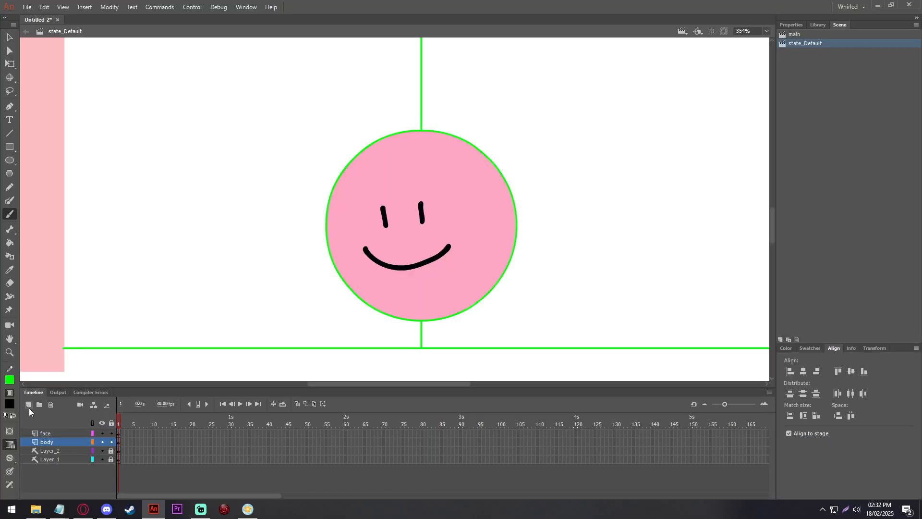
left_click_drag(50, 445, 55, 425)
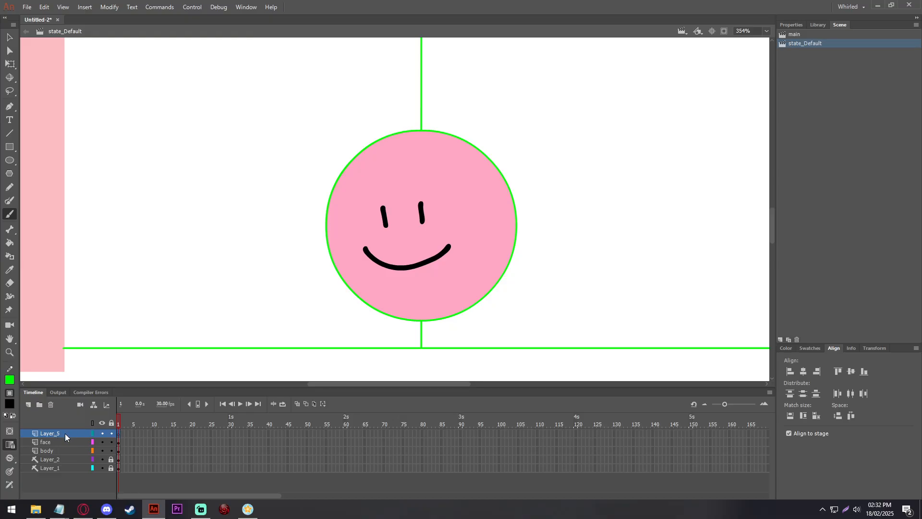
Step: Draw a black oval with a green outline beside the body and delete its lower half to leave a dome
left_click(15, 160)
mouse_move(131, 168)
left_mouse_down()
mouse_move(247, 251)
mouse_move(254, 270)
left_mouse_up()
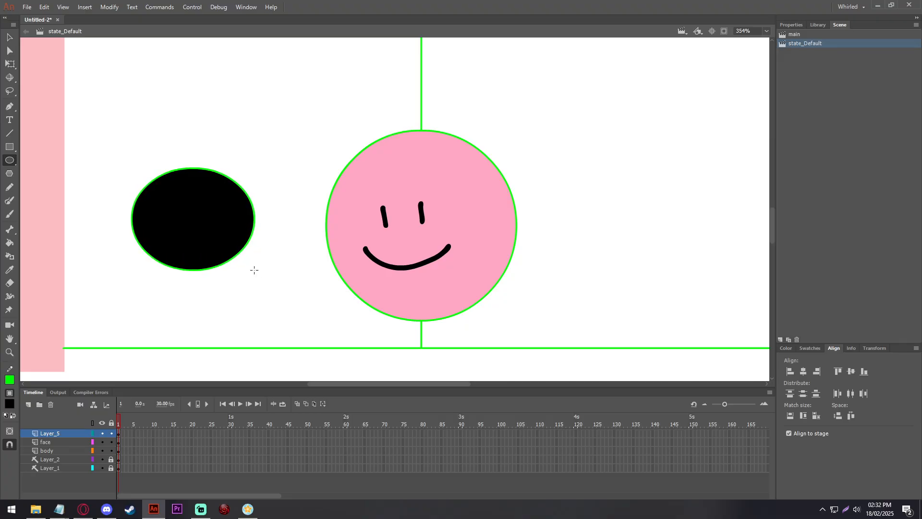
left_click_drag(105, 301, 226, 282)
key("ctrl+z")
left_click(8, 64)
left_click_drag(117, 283, 276, 225)
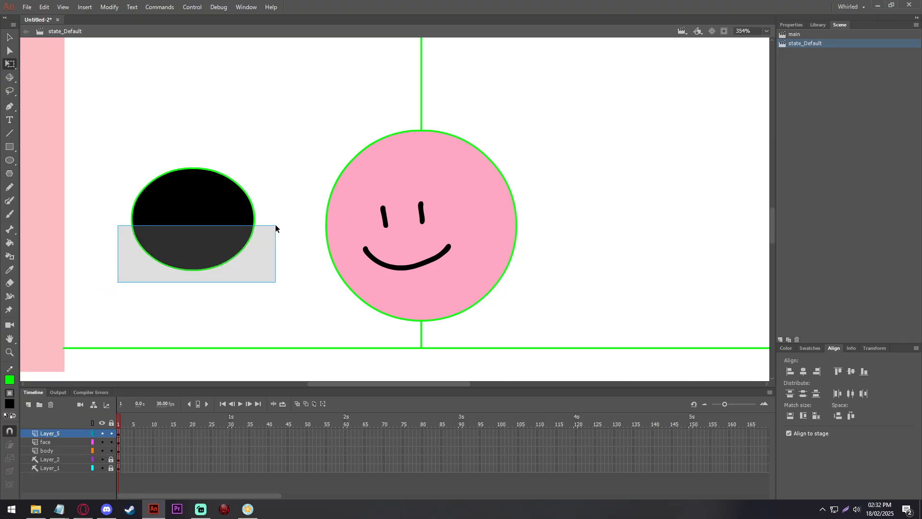
key("Delete")
Step: Outline the dome's flat cut edge in green with the Ink Bottle tool
left_click(9, 256)
left_click(207, 208)
left_click(10, 64)
Step: Try to bend the dome's flat bottom edge into a downward curve
scroll(347, 249, "down", 2)
scroll(346, 249, "up", 1)
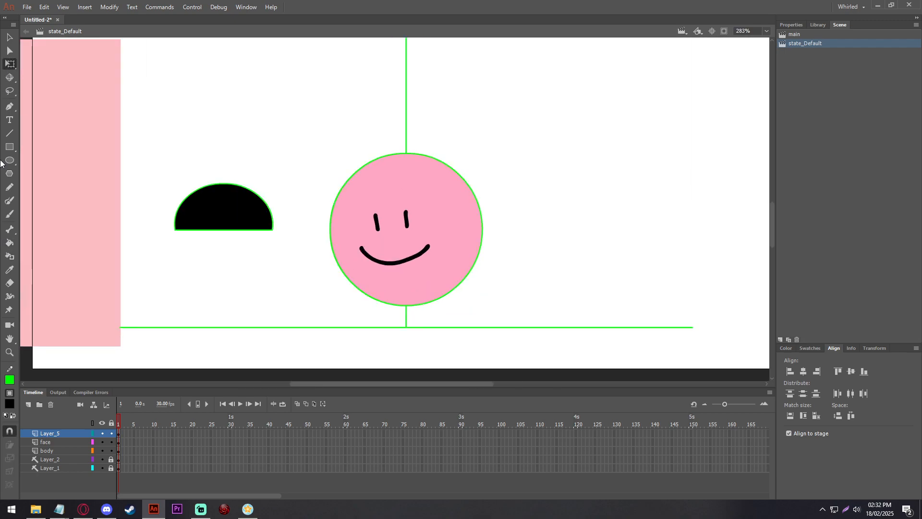
scroll(365, 188, "down", 2)
scroll(284, 220, "up", 4)
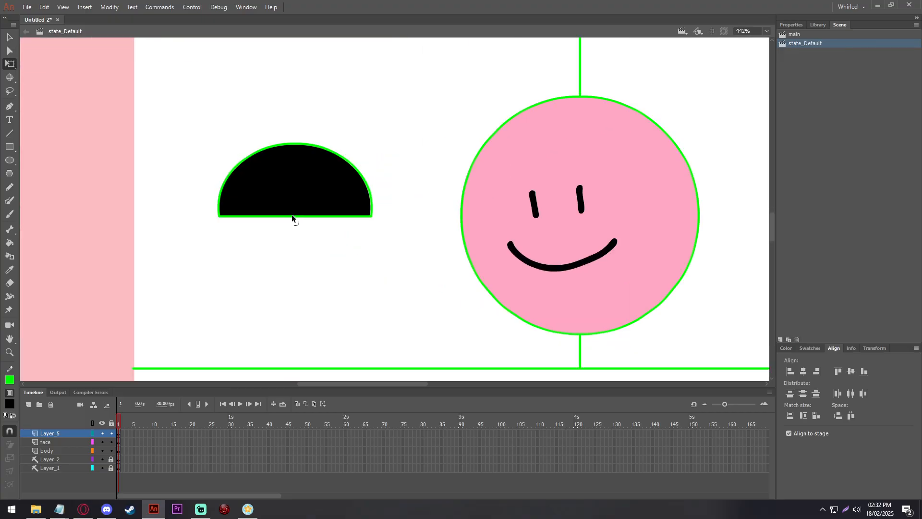
left_click_drag(304, 218, 339, 235)
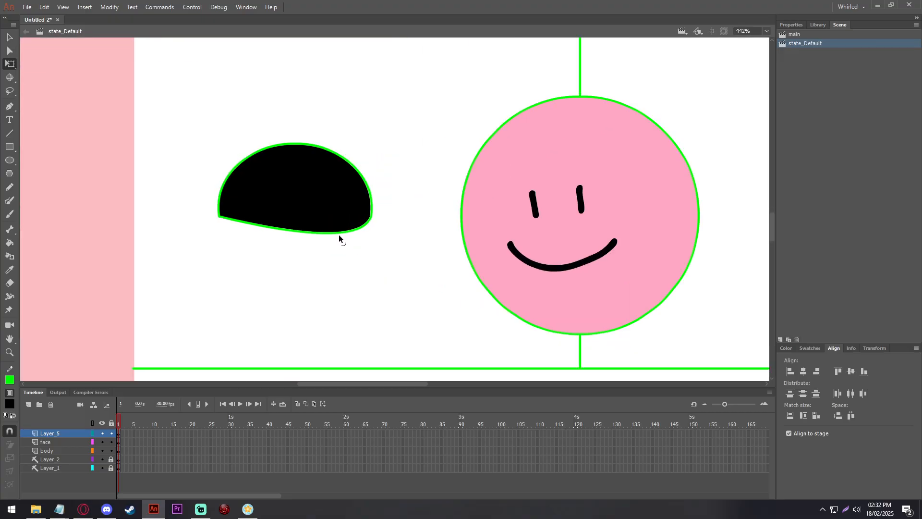
key("ctrl+z")
scroll(522, 235, "down", 3)
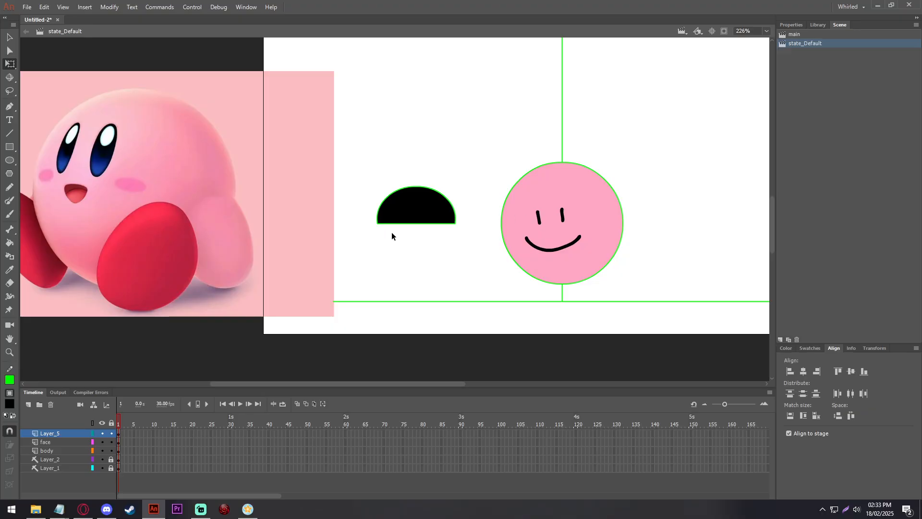
scroll(457, 219, "up", 3)
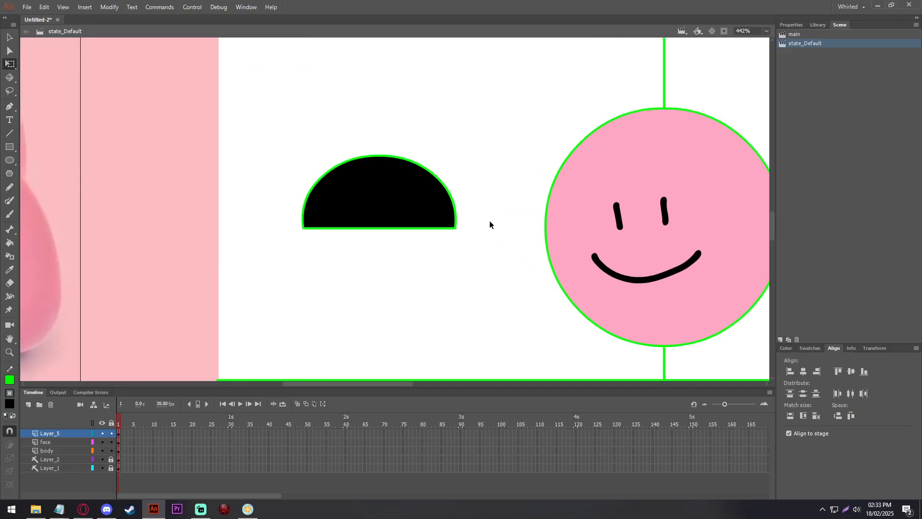
scroll(524, 214, "down", 2)
scroll(524, 214, "up", 1)
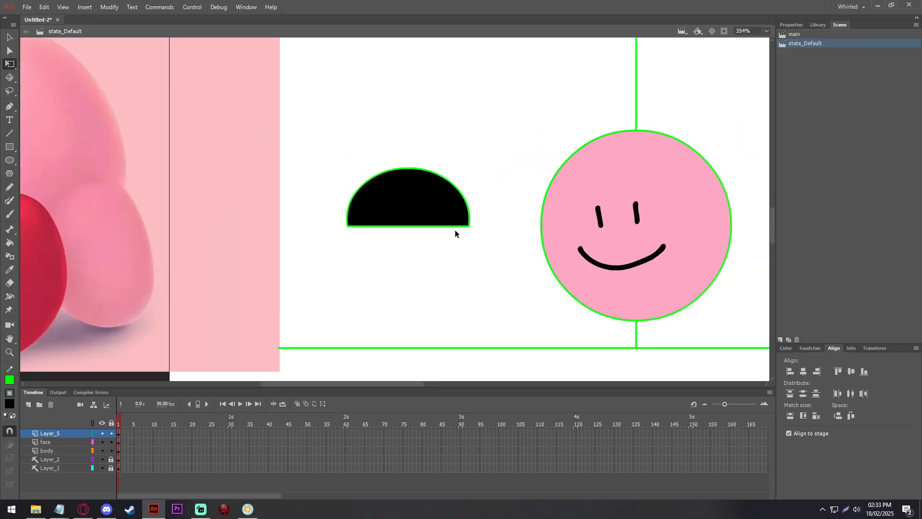
scroll(455, 234, "up", 2)
scroll(423, 195, "down", 3)
scroll(319, 182, "up", 2)
left_click(319, 181)
left_click(496, 217)
Step: Sample the red of Kirby's shoe from the reference image and fill the dome with it
scroll(496, 218, "down", 2)
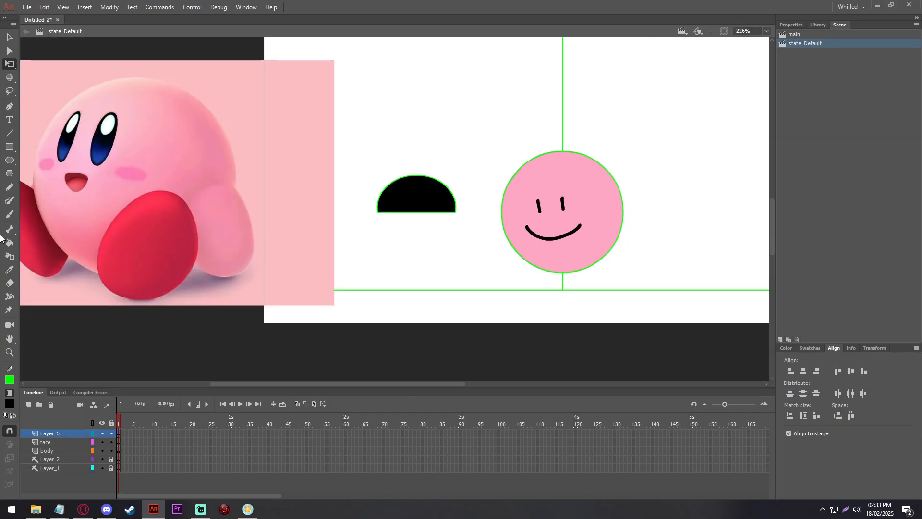
left_click(9, 269)
left_click(183, 226)
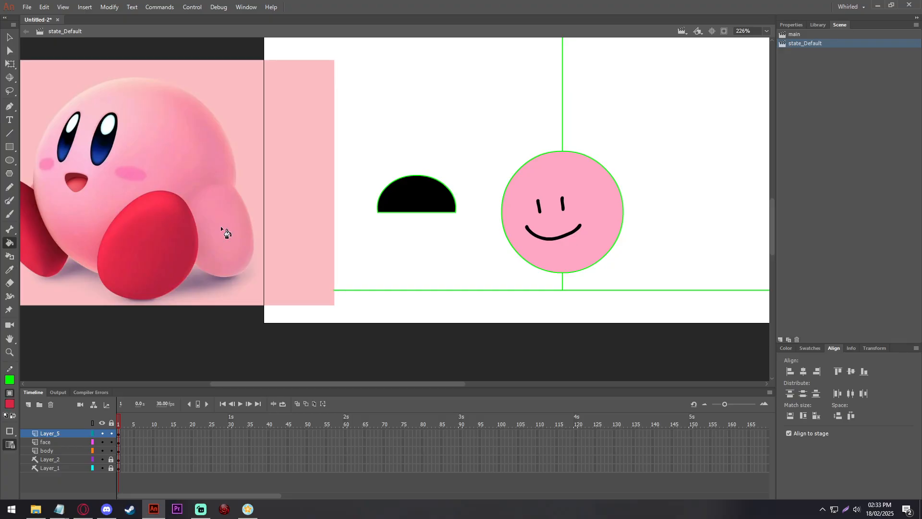
left_click(445, 194)
Step: Move the red dome under the body's lower right side so its flat edge rests on the ground line
left_click(10, 64)
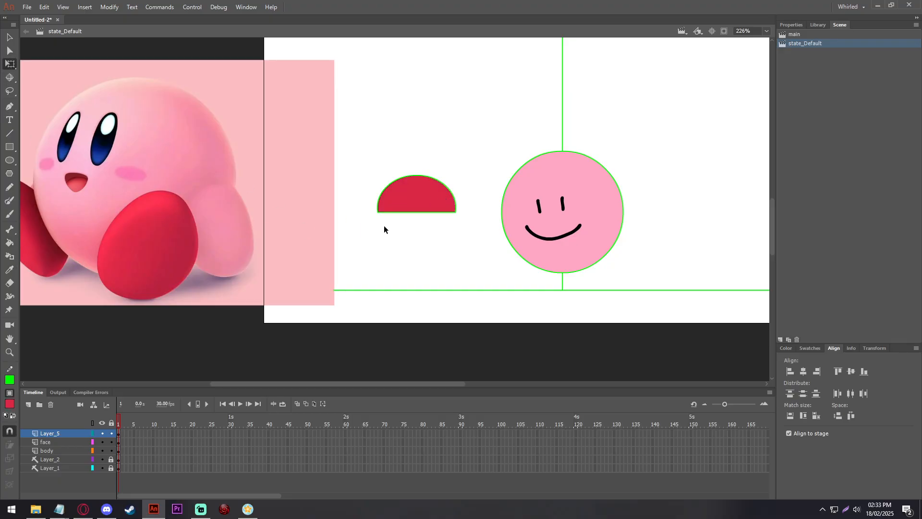
scroll(553, 217, "up", 3)
scroll(385, 185, "down", 1)
scroll(506, 189, "up", 1)
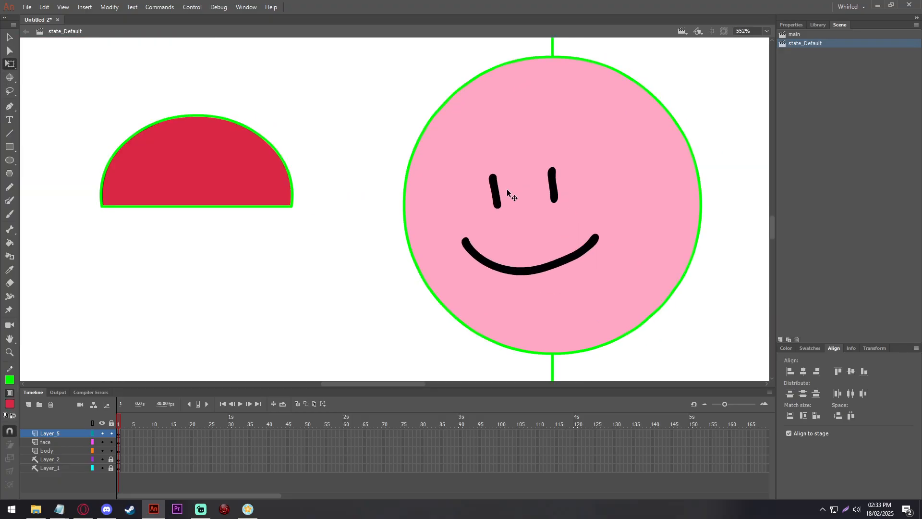
left_click(219, 185)
scroll(221, 163, "down", 1)
left_click_drag(221, 168, 498, 289)
left_click(270, 313)
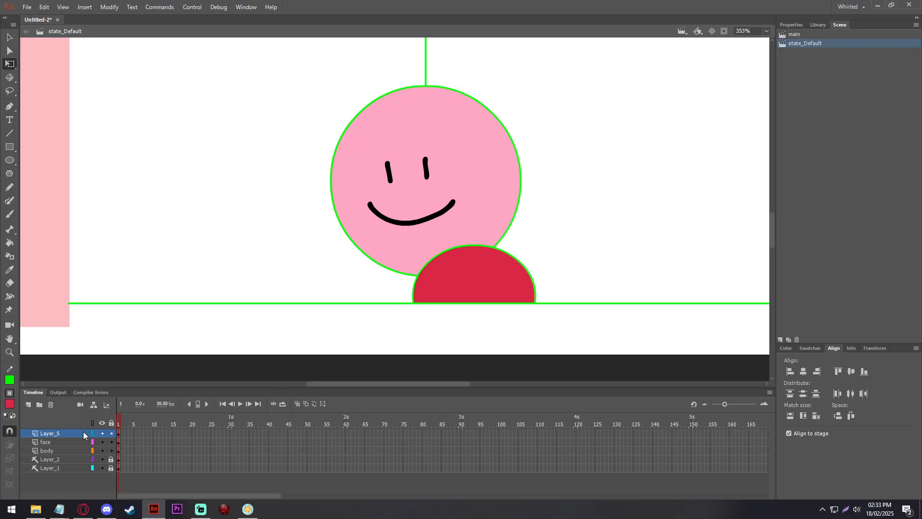
Step: Rename the red dome's layer as left_foot
double_click(56, 432)
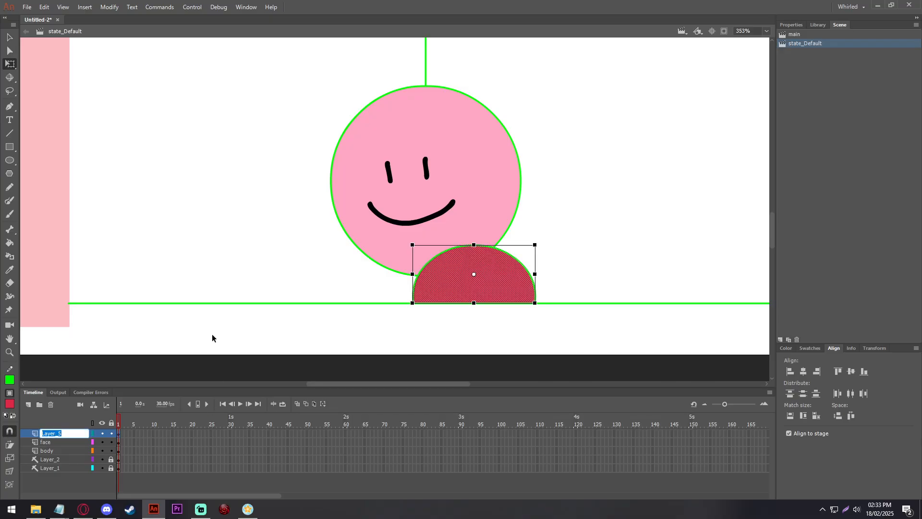
type("left_foot")
key("Return")
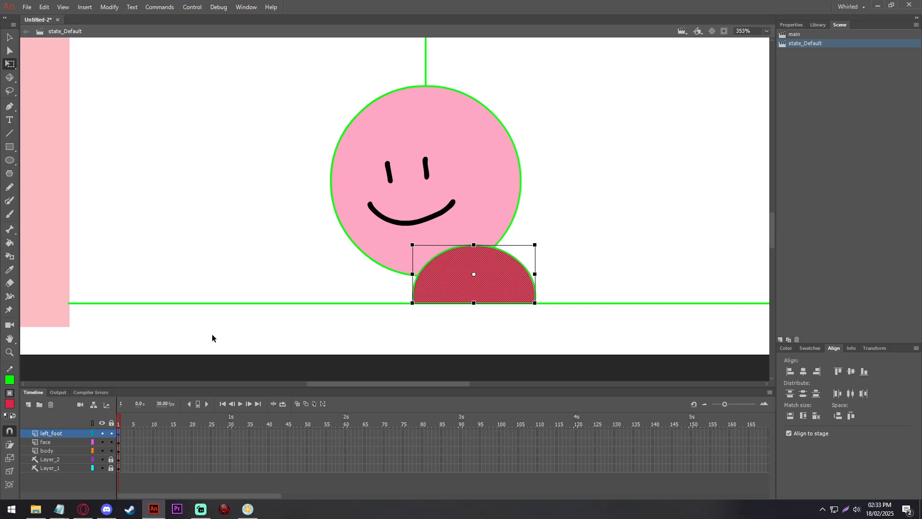
Step: Add a new layer below the body layer and paste the foot in place on it
left_click(51, 460)
left_click(28, 404)
right_click(182, 228)
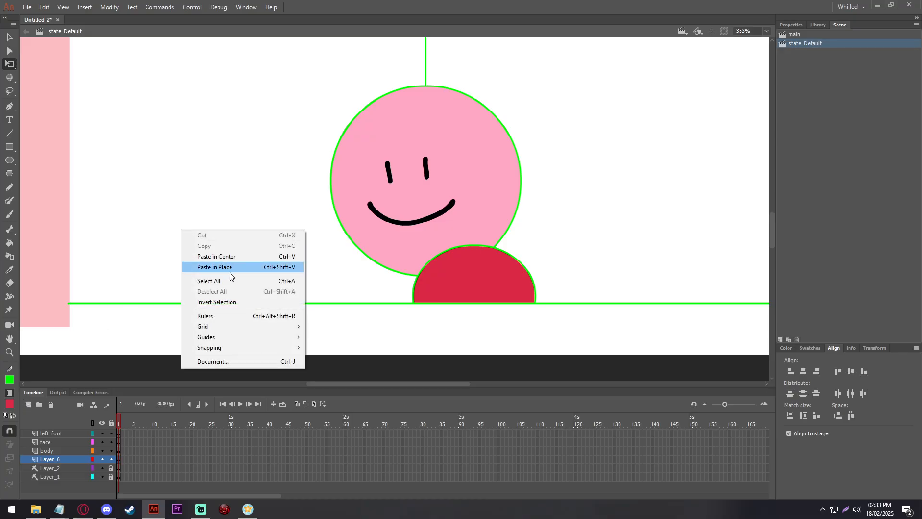
left_click(231, 270)
Step: Move the pasted foot left along the ground line until it sits side by side with the original foot
key("Left")
key("Left")
key("Left")
key("Left")
key("Left")
key("Left")
key("Left")
key("Left")
key("Left")
key("Left")
key("Left")
key("Left")
key("Left")
key("Left")
key("Left")
key("Left")
key("Left")
key("Left")
key("Left")
key("Left")
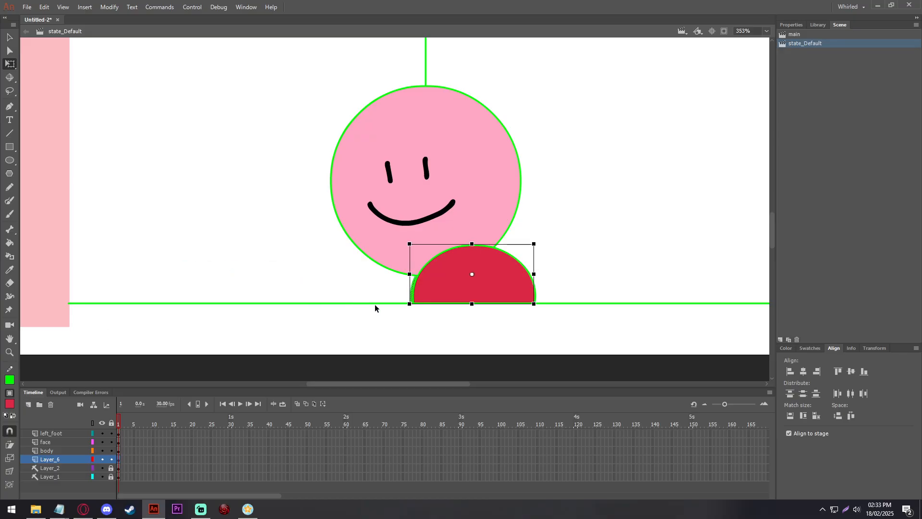
left_click_drag(408, 288, 296, 288)
left_click(203, 336)
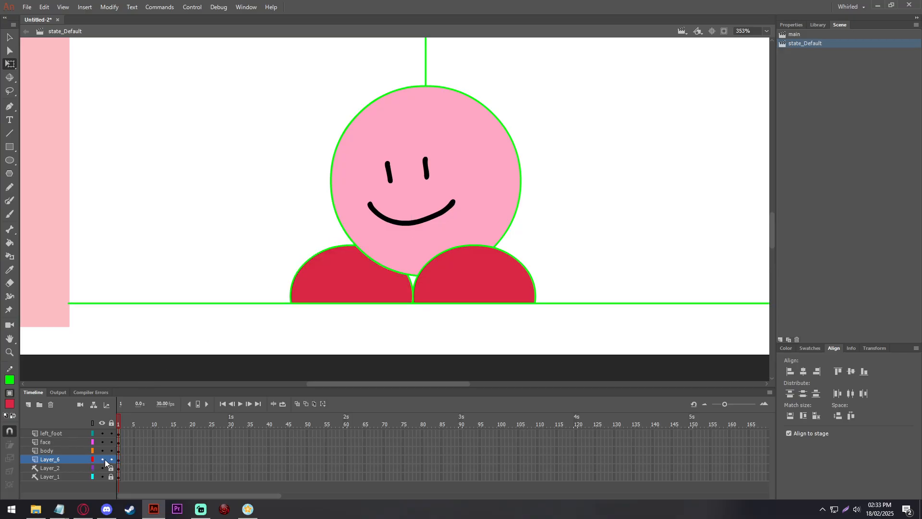
Step: Narrow the foot on the left_foot layer from both sides and bend its bottom edge into a downward curve
left_click(456, 278)
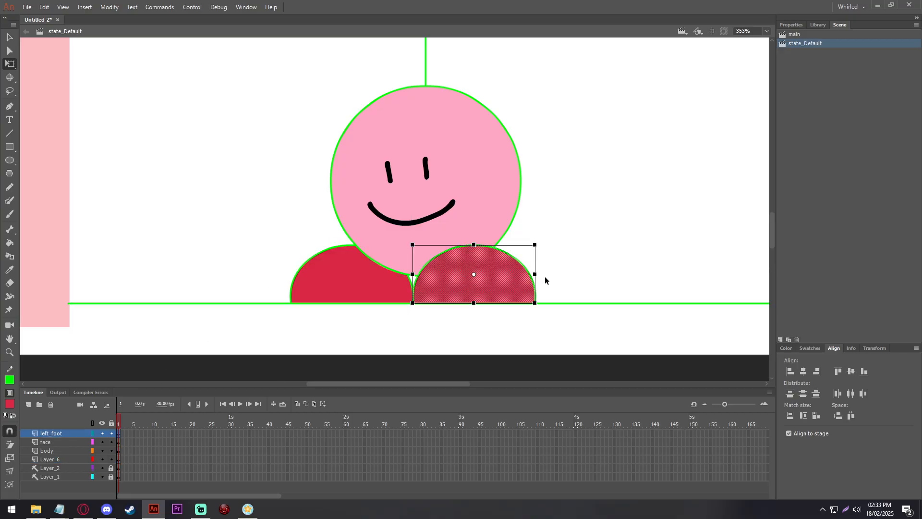
left_click_drag(535, 273, 514, 272)
left_click(461, 325)
left_click_drag(462, 304, 452, 314)
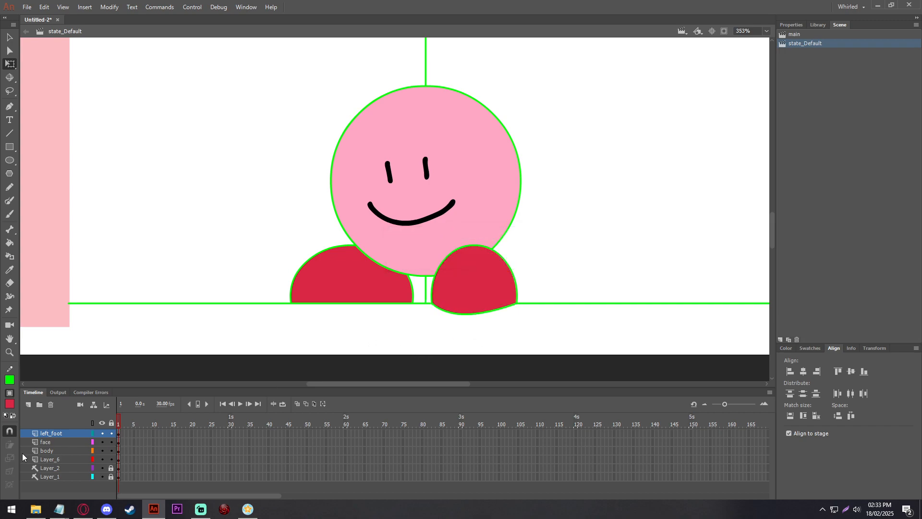
Step: Rename the layer with the copied foot as right_foot
left_click(45, 460)
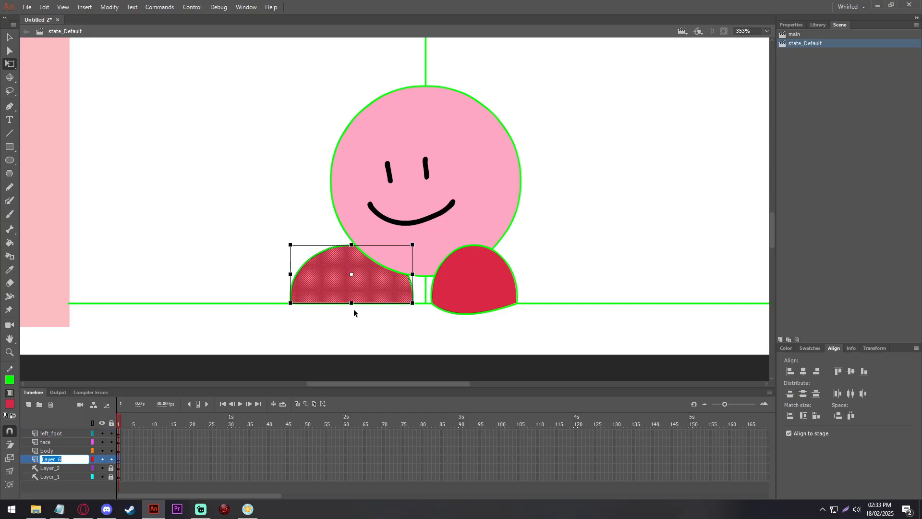
left_click(464, 301)
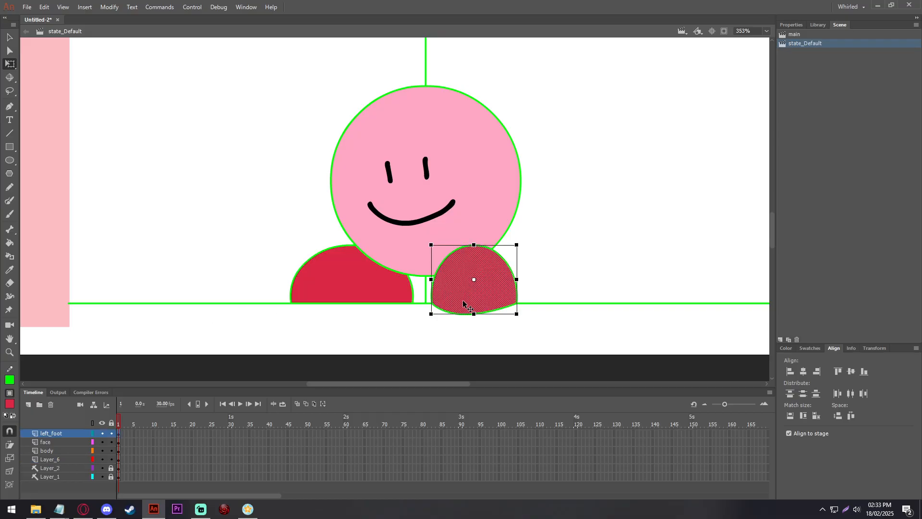
double_click(61, 461)
type("right_foot")
key("Return")
left_click(211, 243)
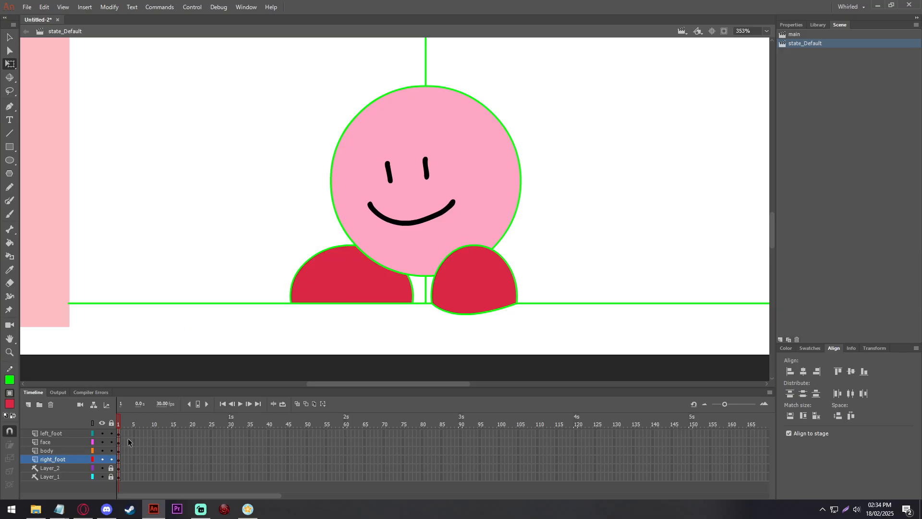
Step: Add a new layer above left_foot and name it left_arm
left_click(27, 404)
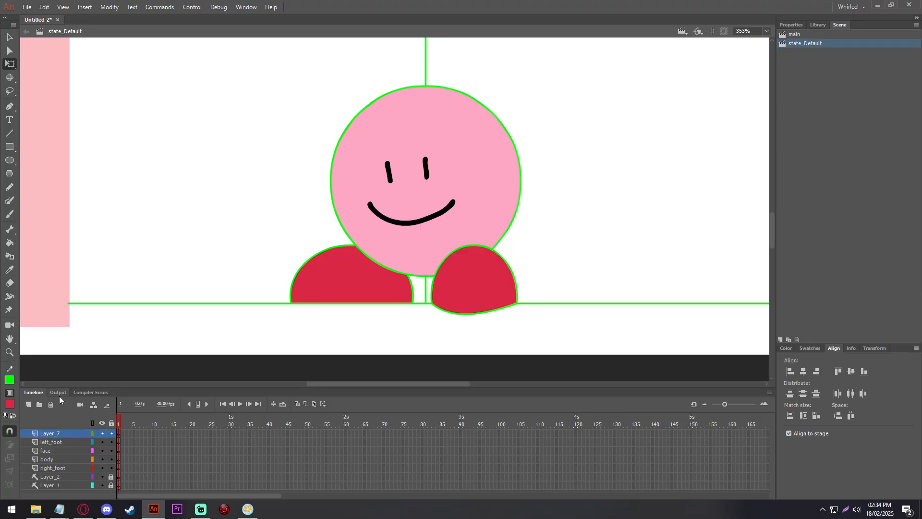
left_click(9, 133)
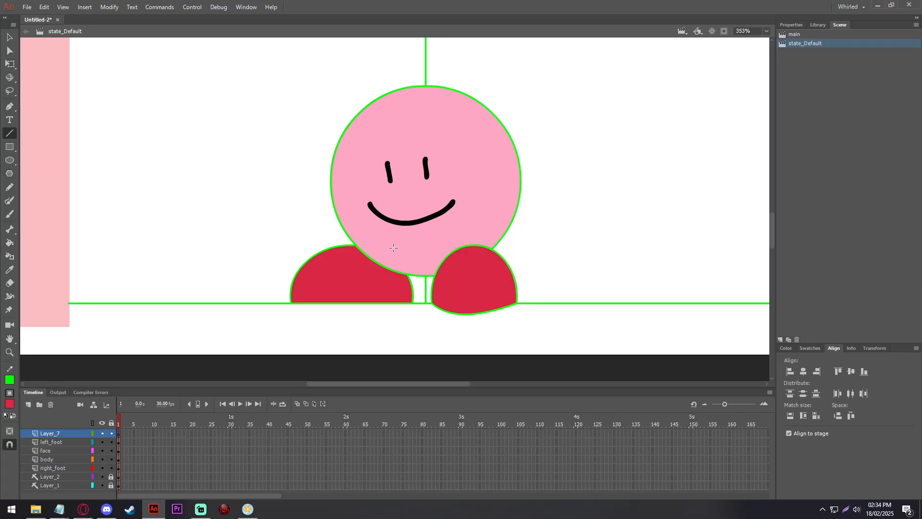
double_click(66, 432)
type("ar")
key("BackSpace")
key("BackSpace")
type("left a")
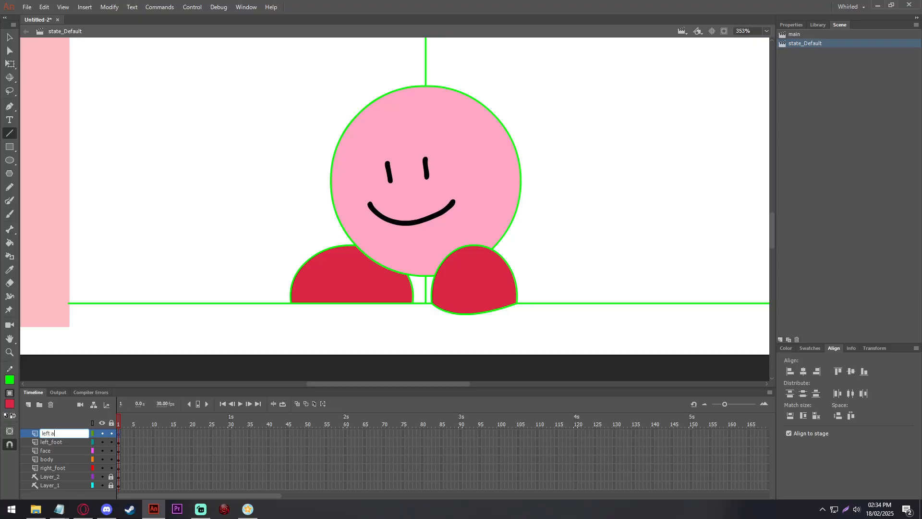
type("rm")
key("Return")
Step: Draw a green triangle outline for the arm over the body's right edge with the Line tool
left_click(7, 163)
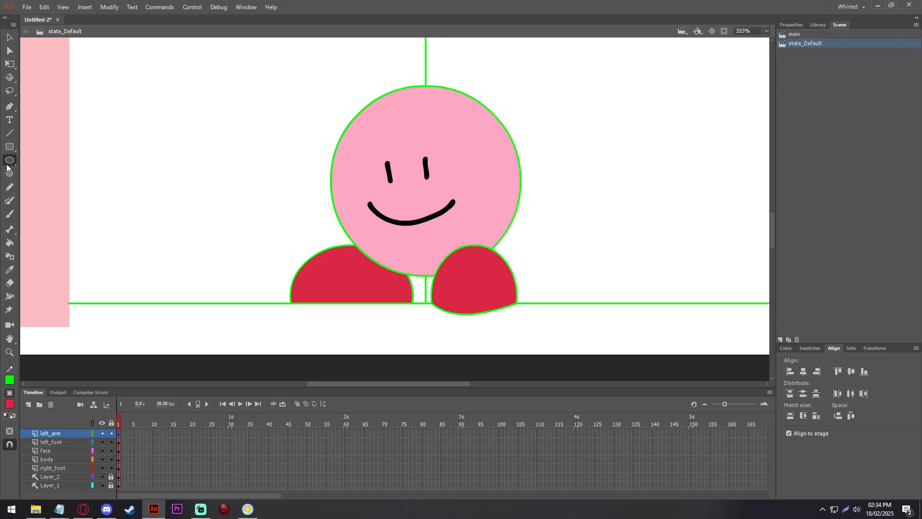
left_click(10, 133)
left_click_drag(459, 215, 542, 248)
key("ctrl+z")
left_click_drag(542, 248, 479, 214)
Step: Sample the body's pink and fill the arm triangle with it
left_click(10, 272)
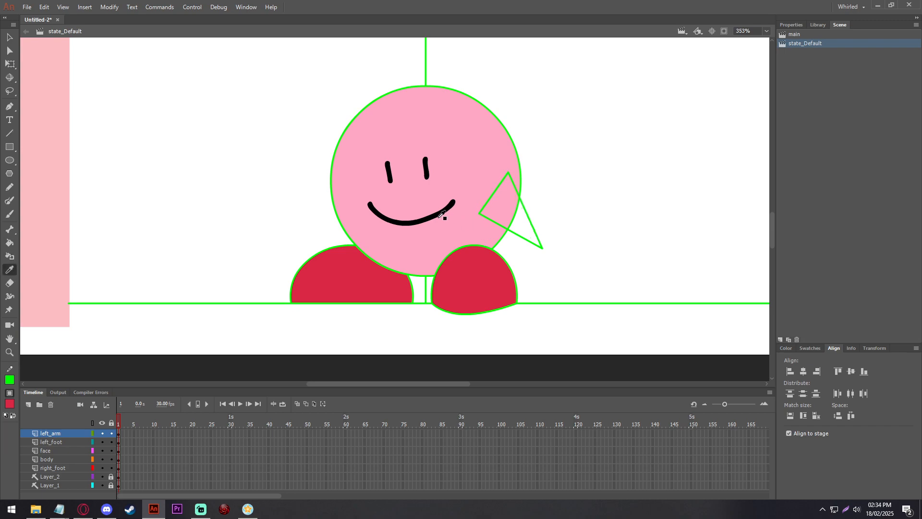
left_click(448, 229)
left_click(524, 220)
Step: Lengthen the arm by pulling its tip downward and bend its two long sides into outward curves
left_click(9, 63)
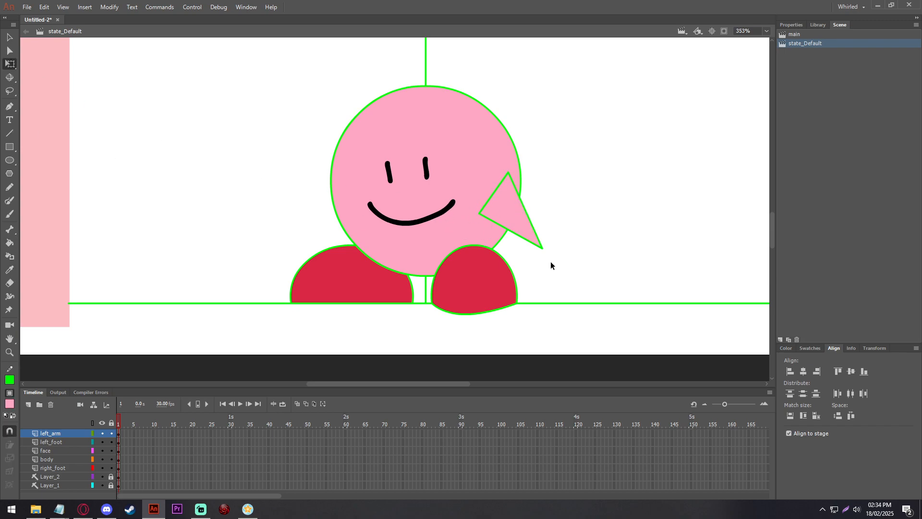
left_click_drag(541, 249, 543, 262)
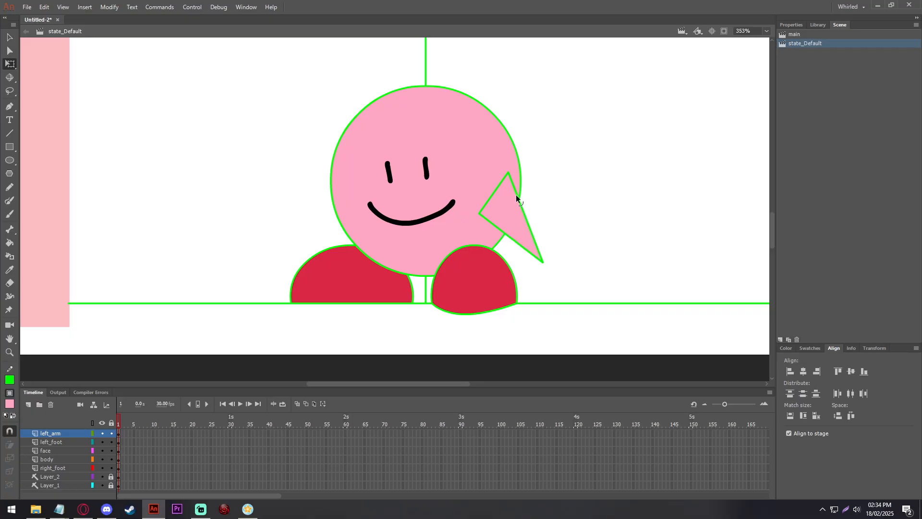
left_click_drag(516, 195, 527, 192)
left_click_drag(506, 232, 494, 241)
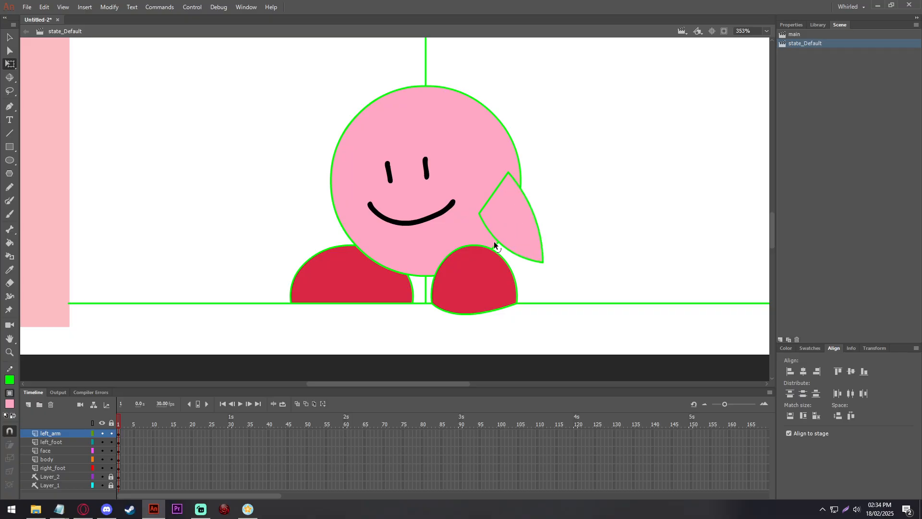
Step: Delete the arm's inner outline edge where it meets the body and pull in its upper corner and tip
left_click(490, 197)
key("Delete")
mouse_move(508, 172)
left_mouse_down()
mouse_move(519, 174)
mouse_move(512, 179)
left_mouse_up()
left_click_drag(546, 264, 532, 253)
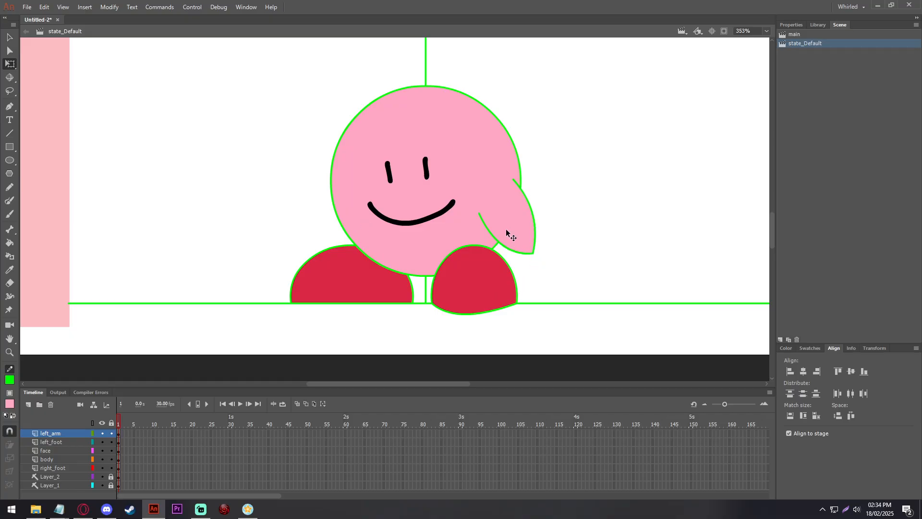
Step: Copy the finished arm and paste it in place on a new layer directly above Layer_2
scroll(446, 290, "down", 5)
scroll(212, 257, "up", 3)
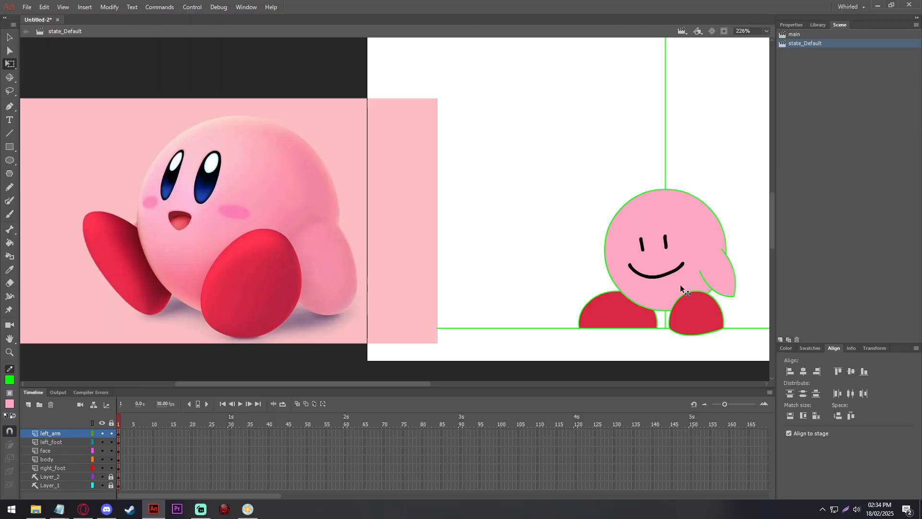
scroll(673, 257, "down", 3)
scroll(616, 269, "up", 5)
left_click(446, 265)
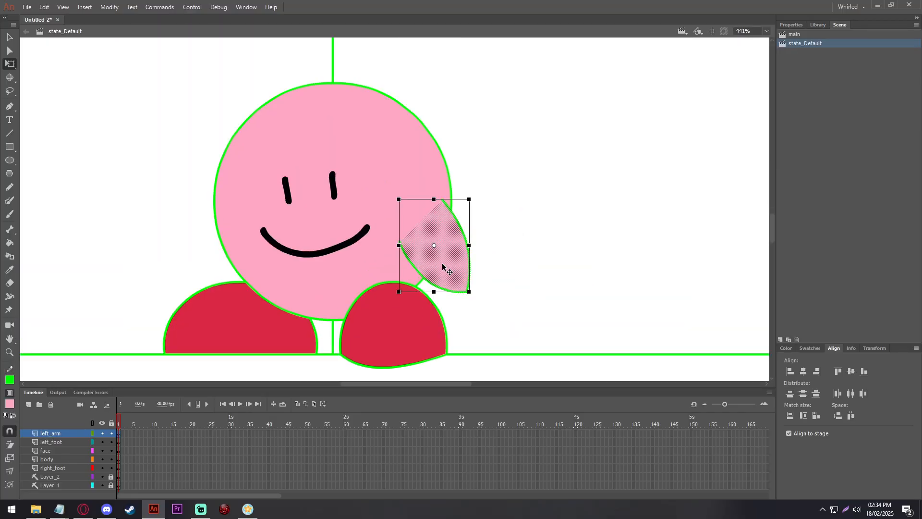
left_click(58, 477)
left_click(28, 405)
right_click(102, 241)
left_click(144, 279)
Step: Flip the pasted arm horizontally and move it to the body's opposite side, behind the body and right foot
left_click(110, 7)
mouse_move(140, 136)
left_click(288, 229)
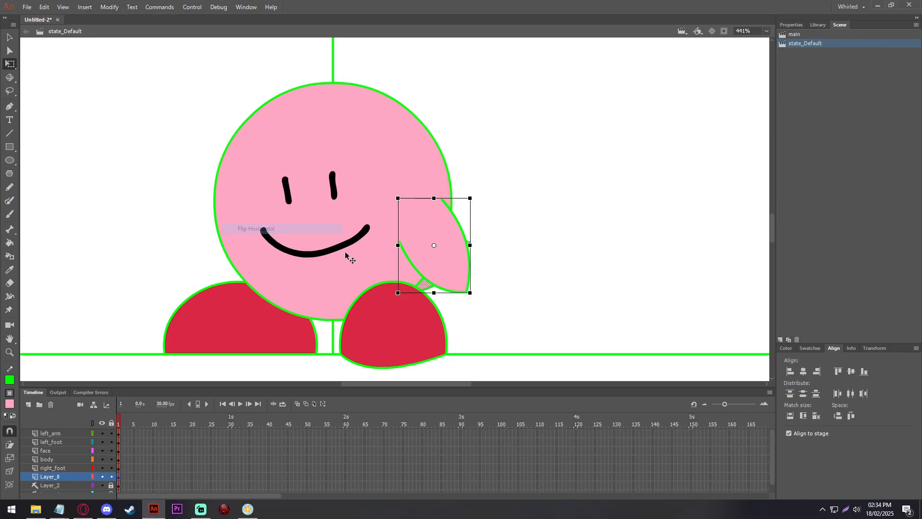
left_click_drag(423, 284, 207, 265)
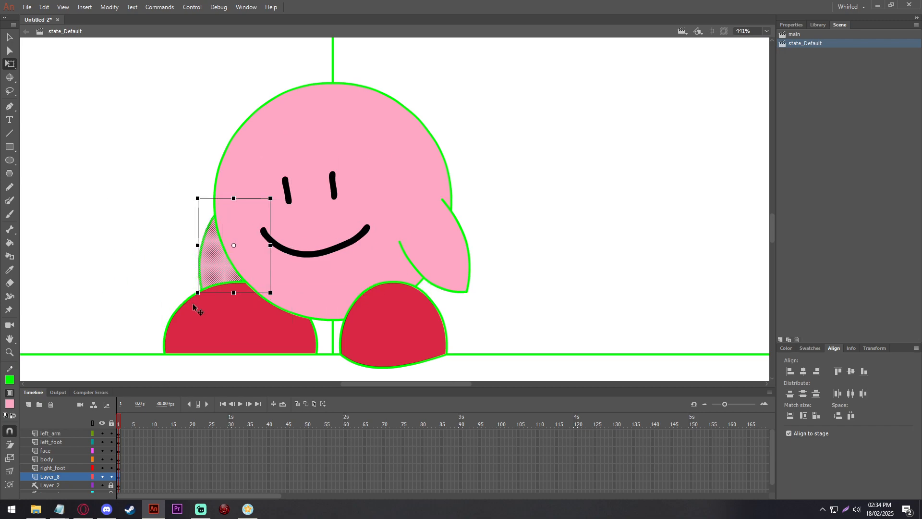
left_click(173, 270)
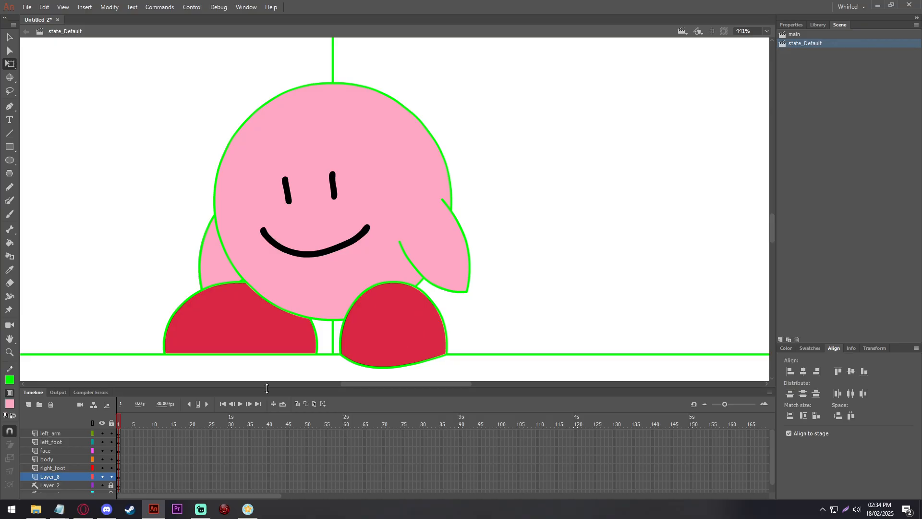
scroll(495, 264, "down", 4)
scroll(492, 263, "up", 2)
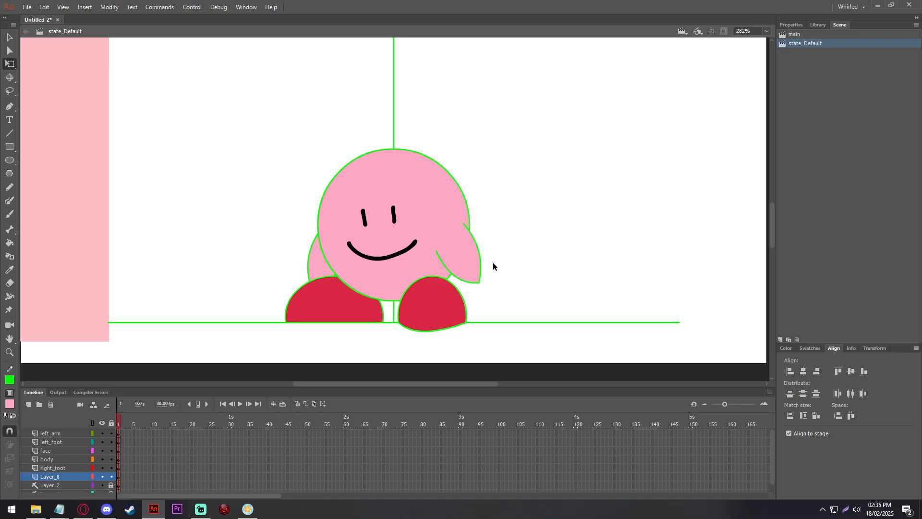
Step: Convert the shape on the left_arm layer into a movie clip symbol named "left arm"
left_click(53, 435)
right_click(469, 259)
left_click(51, 304)
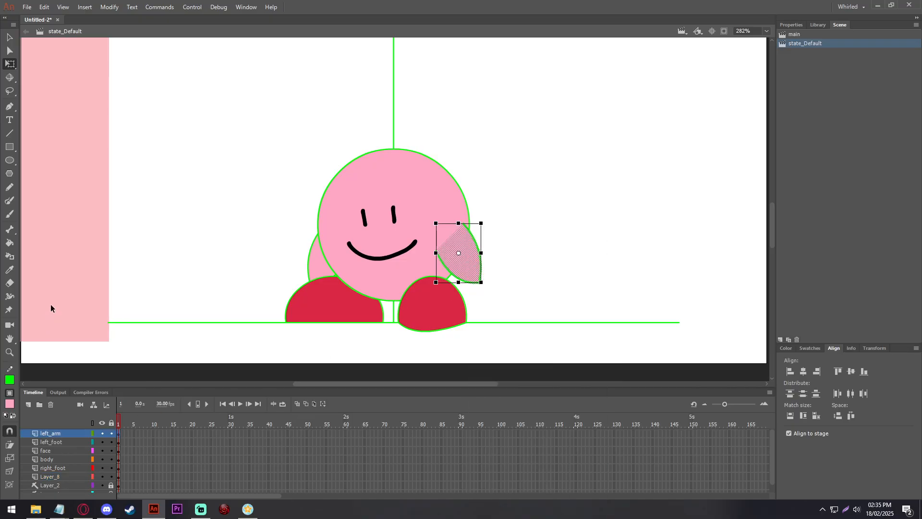
left_click(72, 434)
right_click(458, 269)
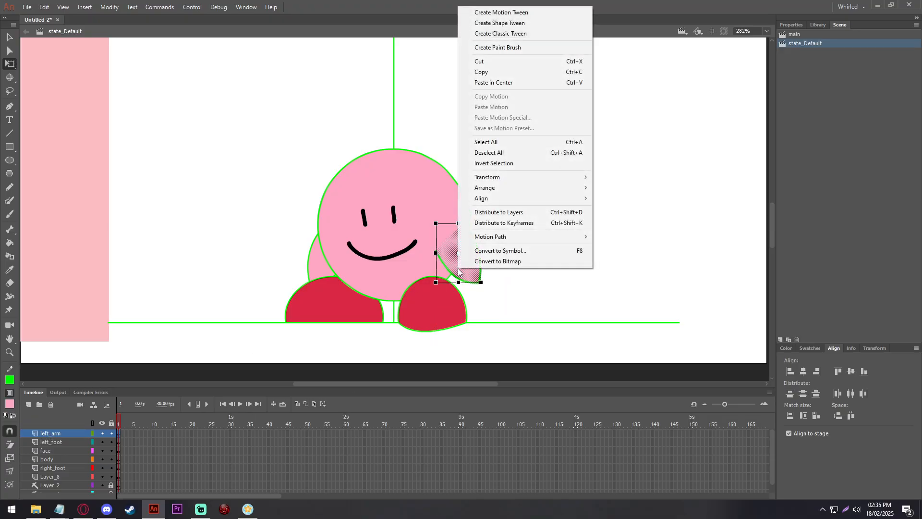
left_click(514, 252)
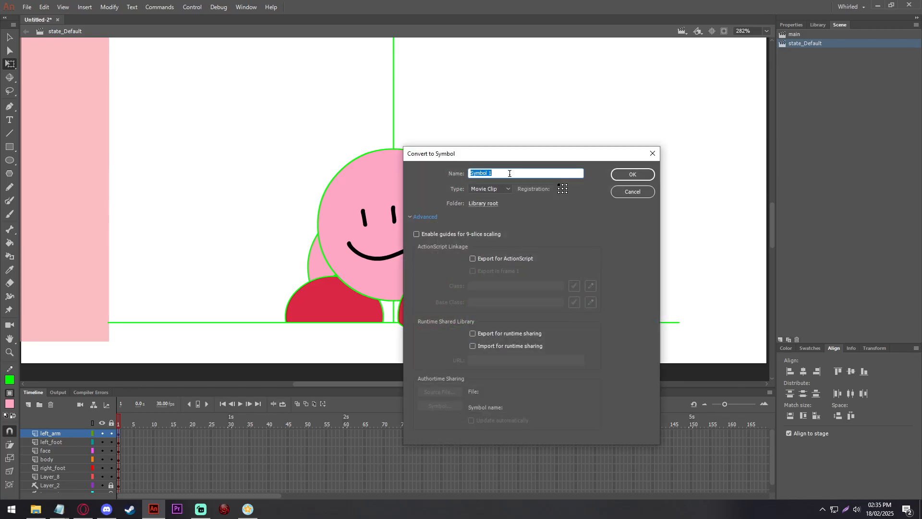
type("left_arm")
key("Return")
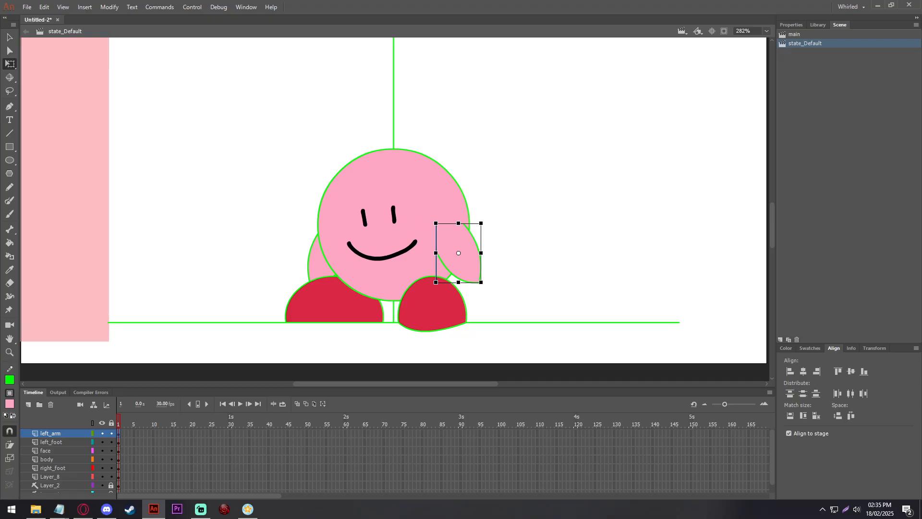
Step: Convert the shape on the left_foot layer into a movie clip symbol named "left foot"
left_click(55, 442)
right_click(435, 314)
left_click(466, 298)
type("left_foot")
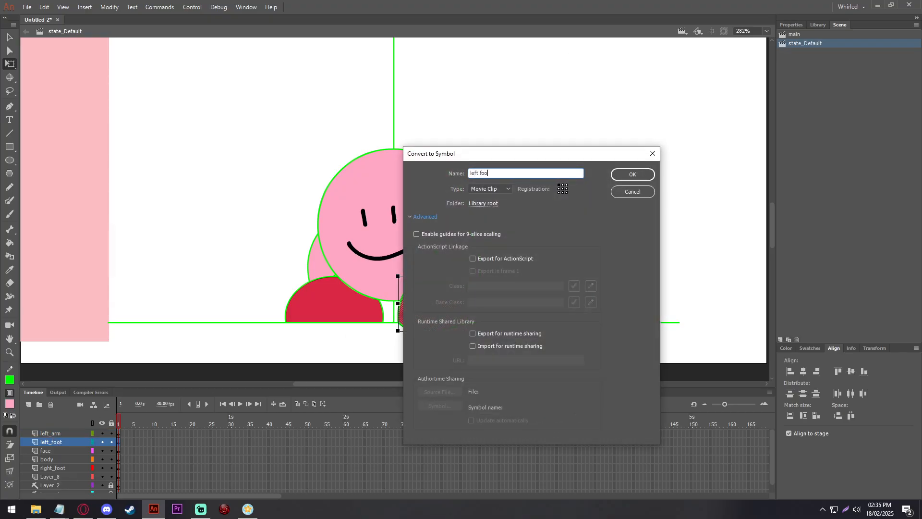
key("Return")
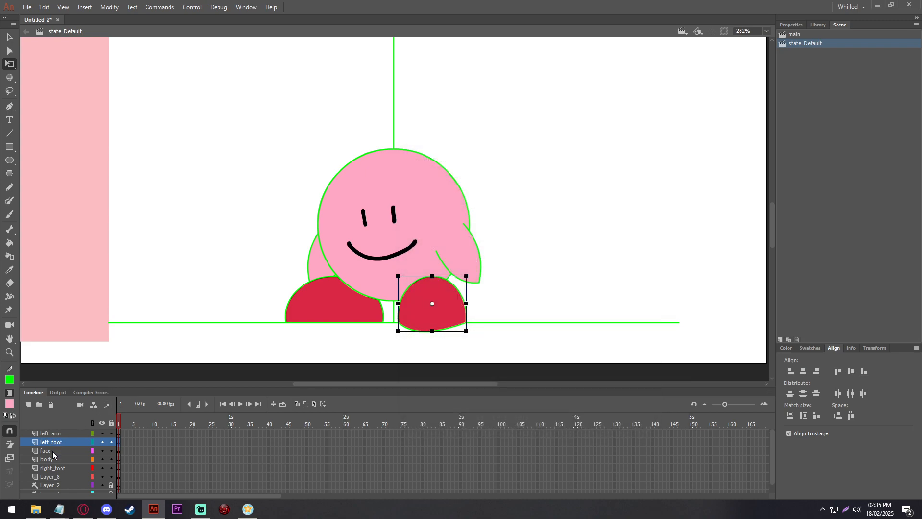
Step: Convert the eyes and smile on the face layer into a movie clip symbol named "face"
left_click(54, 450)
right_click(395, 214)
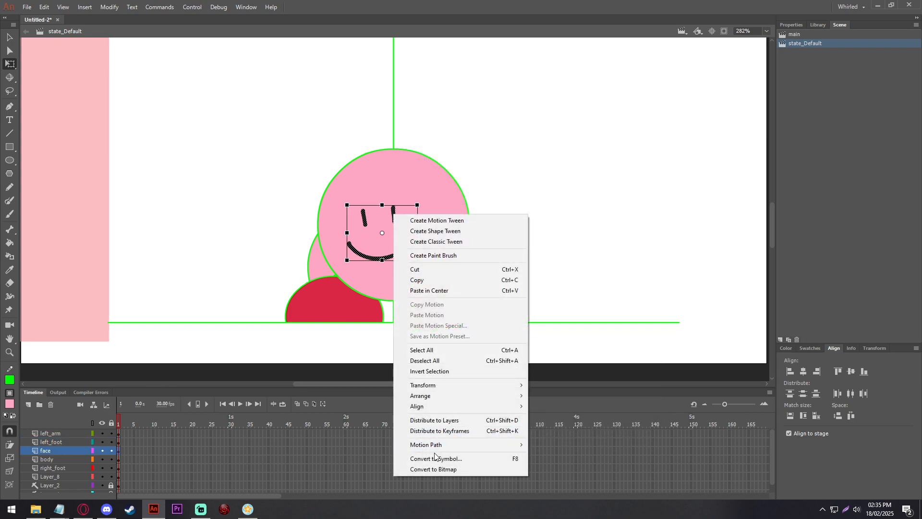
left_click(435, 457)
type("face")
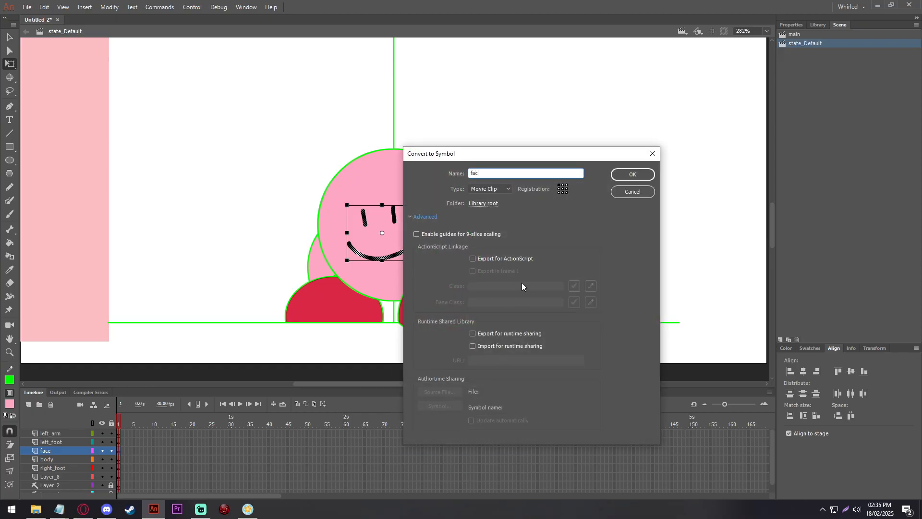
left_click(630, 173)
Step: Convert the round shape on the body layer into a movie clip symbol named "body"
left_click(36, 460)
right_click(390, 276)
left_click(431, 259)
type("body")
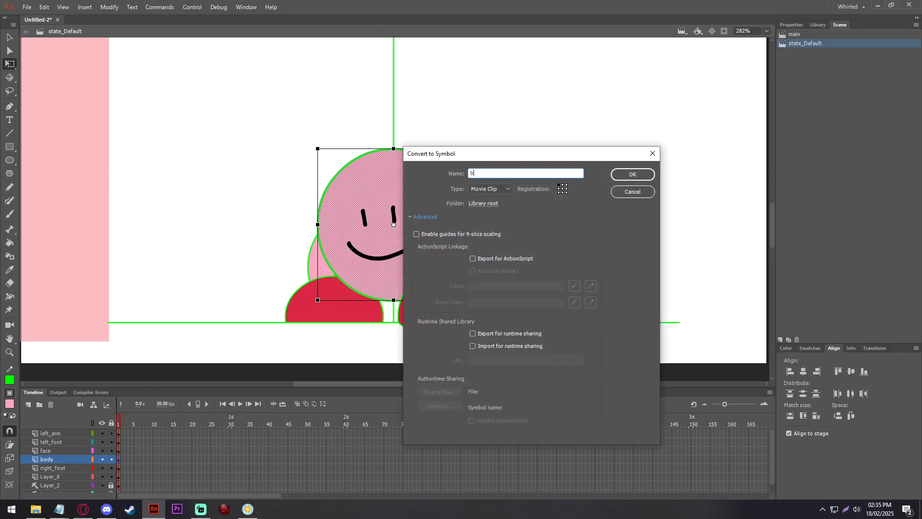
key("Return")
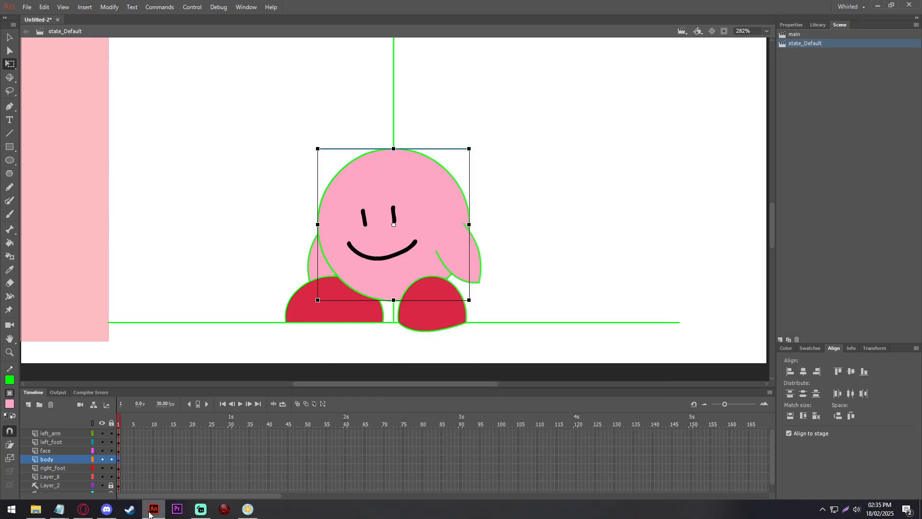
Step: Convert the shape on the right_foot layer into a movie clip symbol named "right foot"
left_click(67, 469)
right_click(341, 302)
left_click(365, 296)
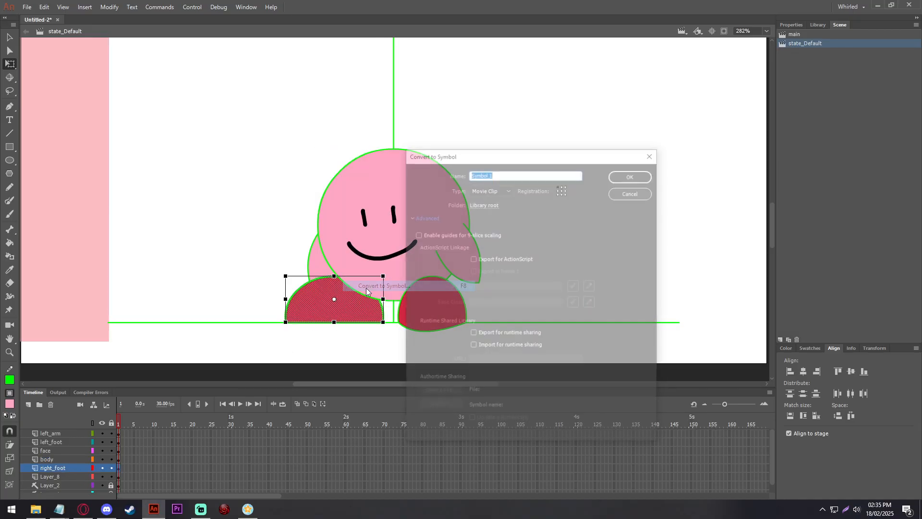
type("right foot")
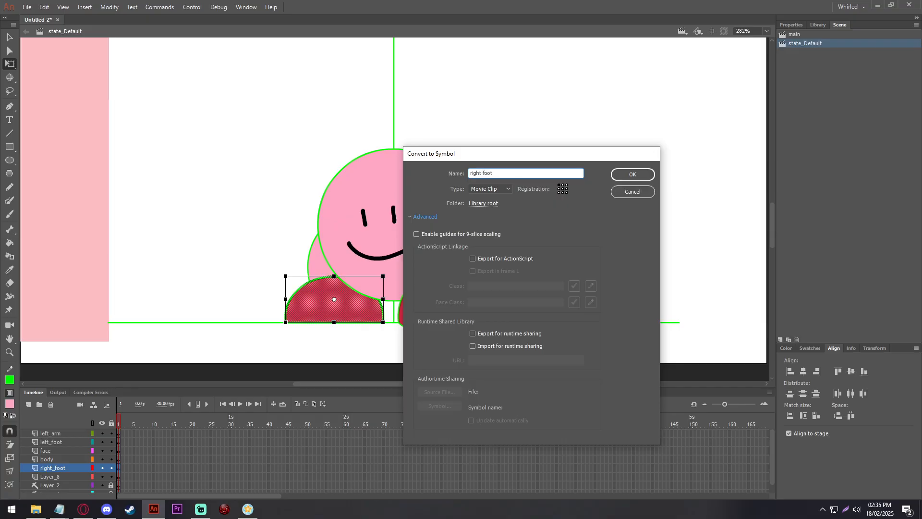
key("Return")
Step: Rename Layer_8 as right_arm and convert its arm shape into a movie clip symbol named "right arm"
double_click(50, 477)
type("right")
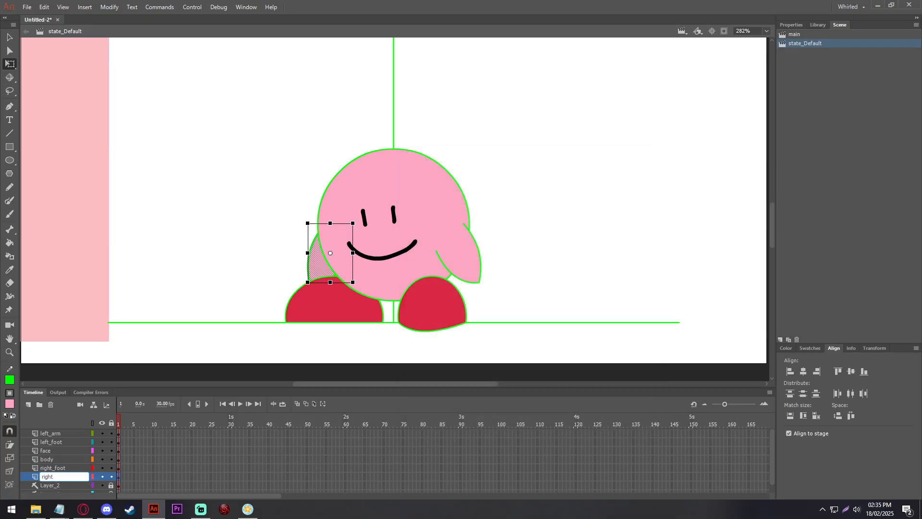
type("_arm")
key("Return")
right_click(311, 238)
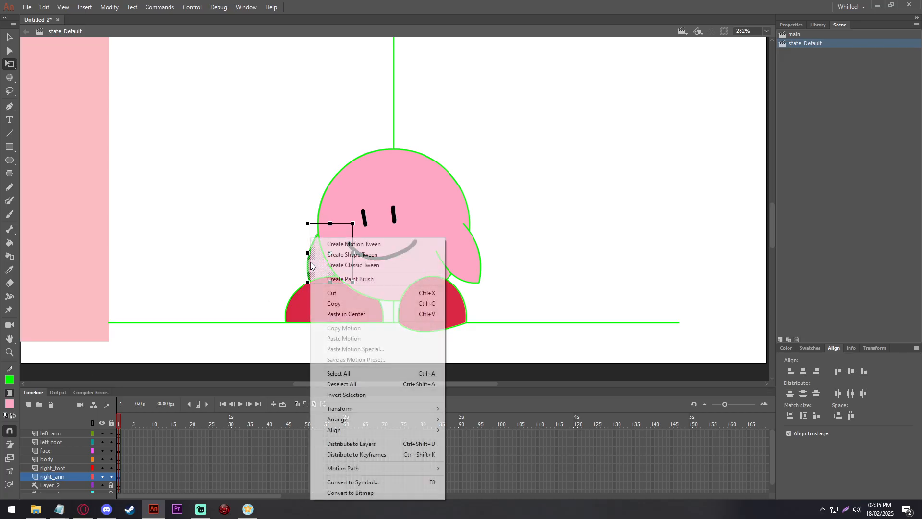
left_click(343, 481)
type("right_arm")
key("Return")
Step: Select the body, face, arms and feet one after another to check that each is a separate symbol
left_click(518, 210)
left_click(378, 224)
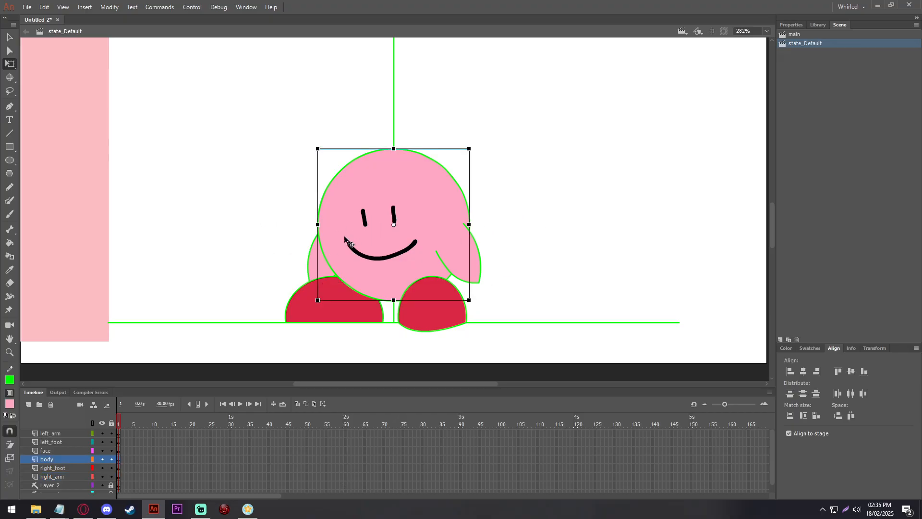
left_click(364, 219)
left_click(318, 272)
left_click(328, 294)
left_click(435, 309)
left_click(464, 269)
left_click(508, 254)
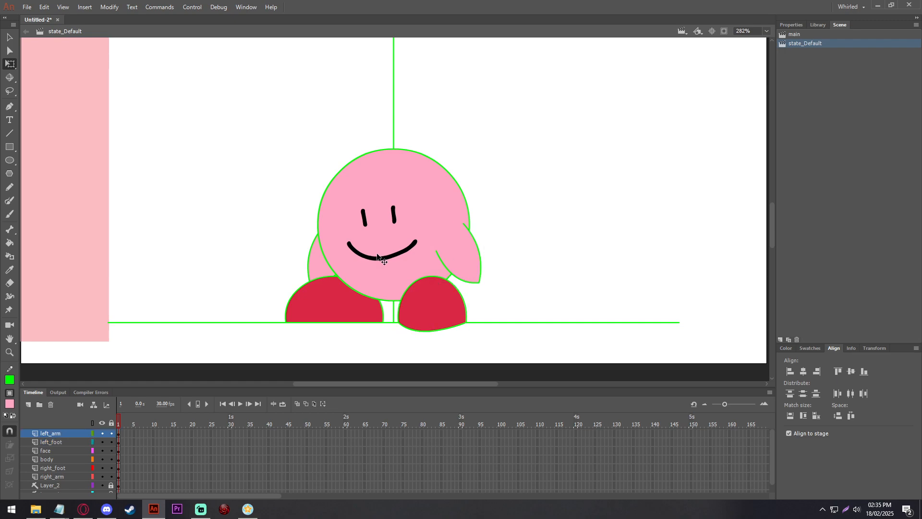
Step: Set the brush fill to blue, try a stroke over the left arm in the scene, and undo it
left_click(10, 214)
left_click_drag(481, 282, 468, 256)
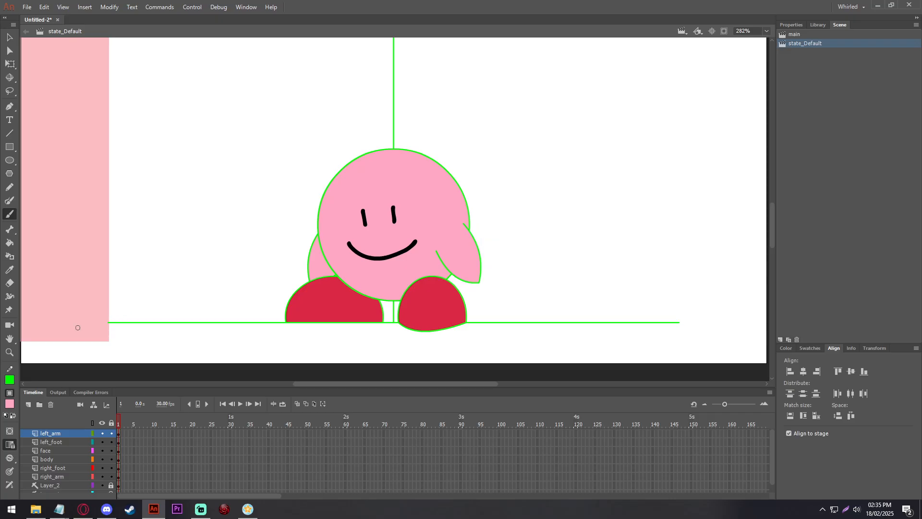
left_click(11, 404)
mouse_move(452, 269)
left_mouse_down()
mouse_move(482, 238)
mouse_move(463, 297)
left_mouse_up()
key("ctrl+z")
Step: Open the left arm symbol to view its contents and return to the state_Default scene
left_click(10, 64)
left_click(456, 255)
double_click(468, 269)
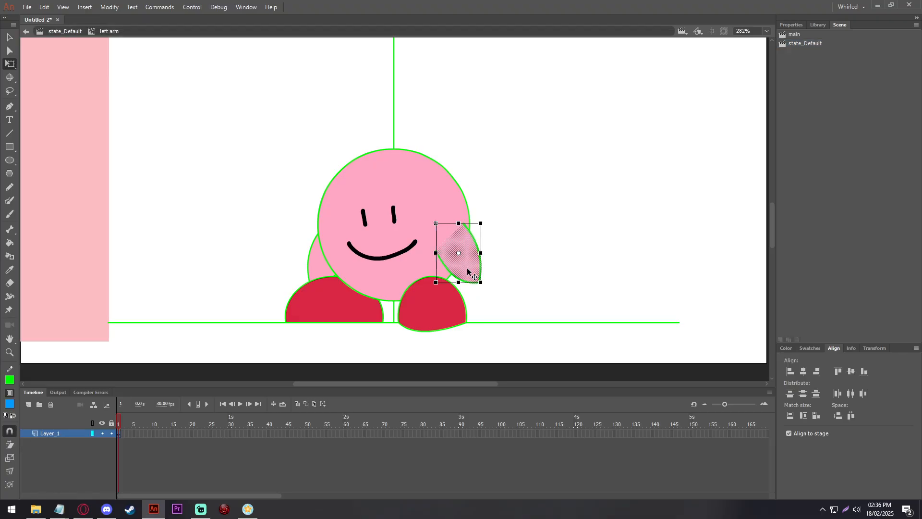
double_click(506, 270)
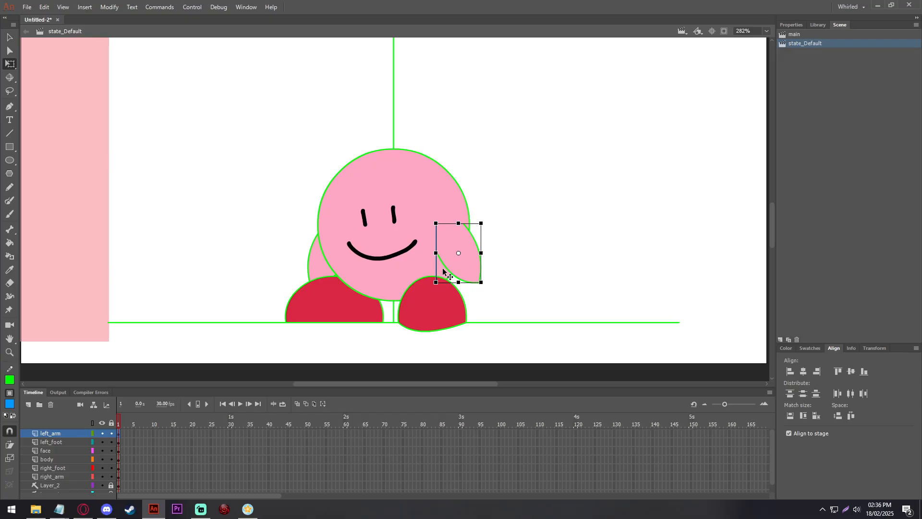
Step: Paint a blue brush stroke across the arm inside the left arm symbol and return to the scene
double_click(465, 270)
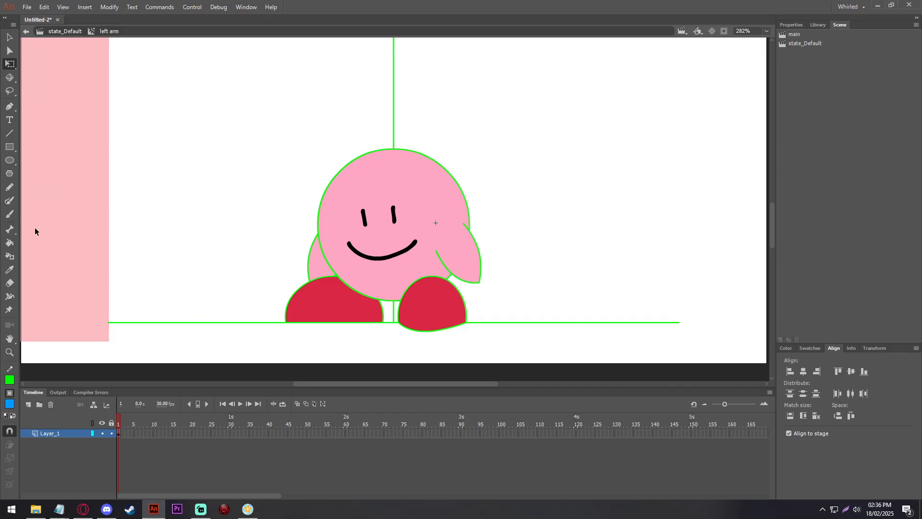
left_click(6, 220)
left_click_drag(404, 276, 504, 223)
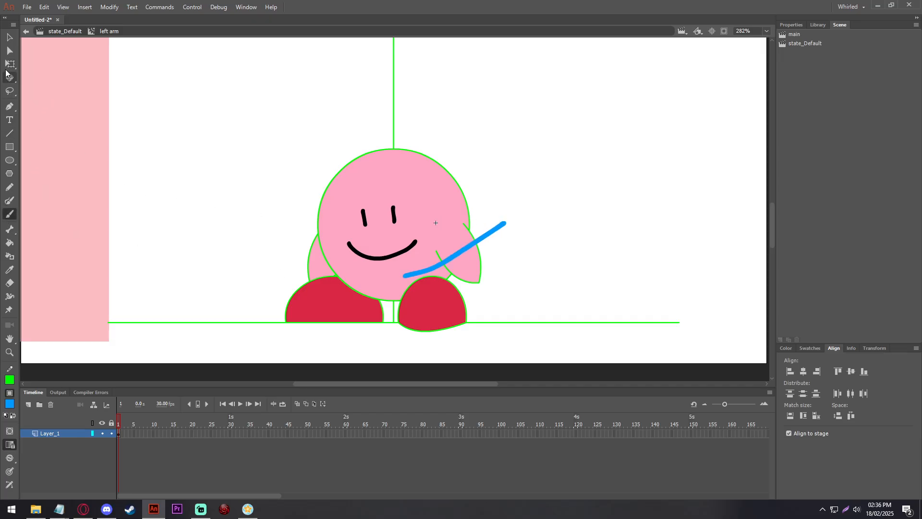
key("q")
double_click(589, 208)
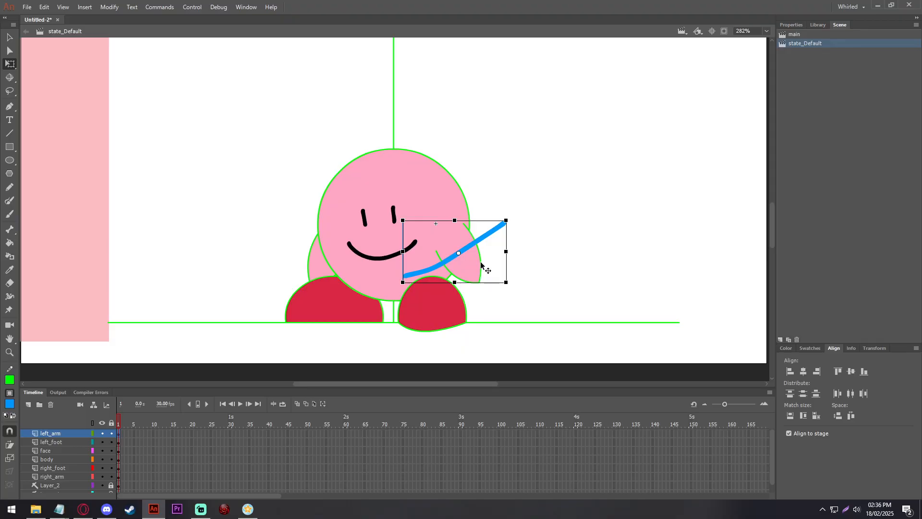
Step: Remove the blue test stroke from the left arm symbol and return to the state_Default scene
left_click_drag(514, 290, 663, 262)
double_click(457, 265)
key("ctrl+a")
key("Delete")
scroll(474, 290, "up", 2)
mouse_move(397, 208)
left_mouse_down()
mouse_move(392, 231)
mouse_move(413, 209)
mouse_move(394, 244)
mouse_move(406, 219)
mouse_move(399, 214)
left_mouse_up()
double_click(573, 225)
left_click(504, 233)
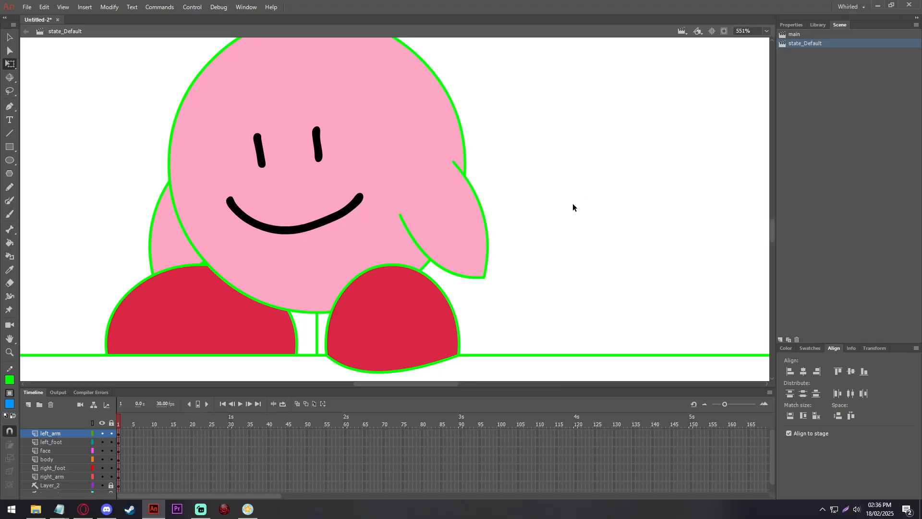
Step: Preview the arm, foot and face symbols stored in the document's library
left_click(817, 24)
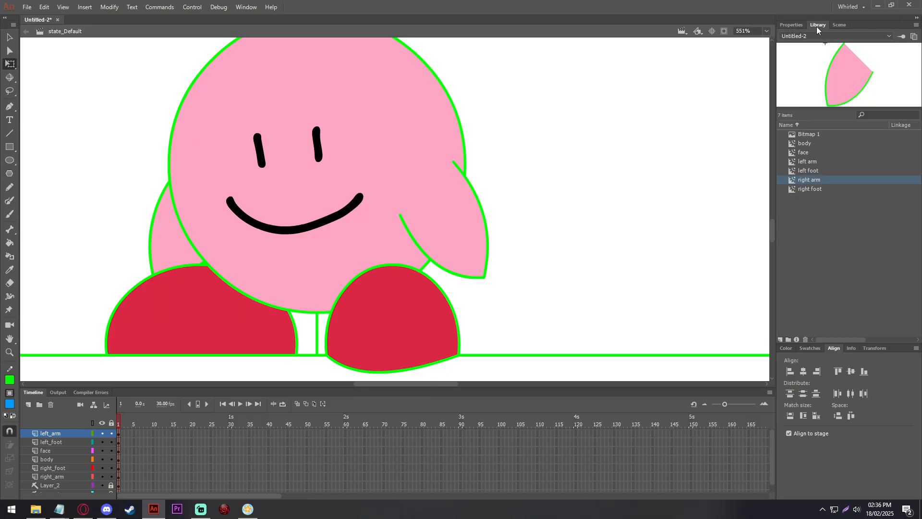
left_click(803, 163)
left_click(799, 180)
left_click(796, 188)
left_click(796, 173)
left_click(796, 163)
left_click(794, 151)
left_click(791, 180)
left_click(792, 163)
left_click(793, 152)
left_click(794, 171)
Step: Open the face symbol for editing and delete its black smile
double_click(794, 152)
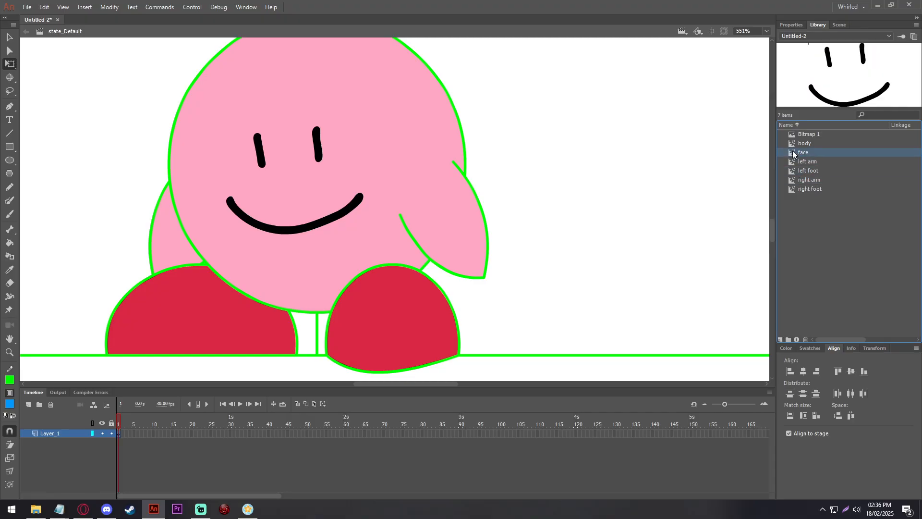
left_click(294, 246)
scroll(376, 216, "up", 10)
left_click(391, 255)
key("Delete")
Step: Paint a blue two-curve cat mouth below the eyes in the face symbol and return to the state_Default scene
left_click(10, 214)
mouse_move(376, 196)
left_mouse_down()
mouse_move(425, 206)
mouse_move(452, 180)
left_mouse_up()
mouse_move(387, 200)
left_mouse_down()
mouse_move(350, 217)
mouse_move(315, 207)
left_mouse_up()
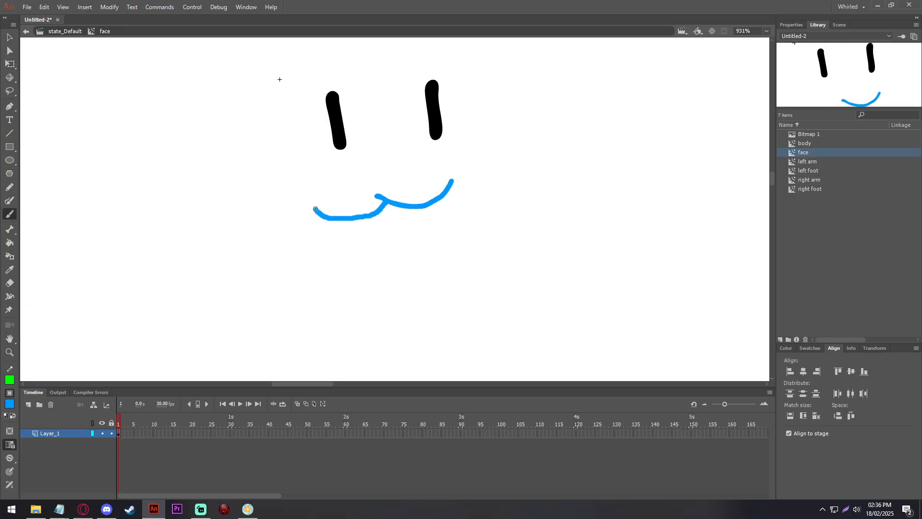
left_click(61, 32)
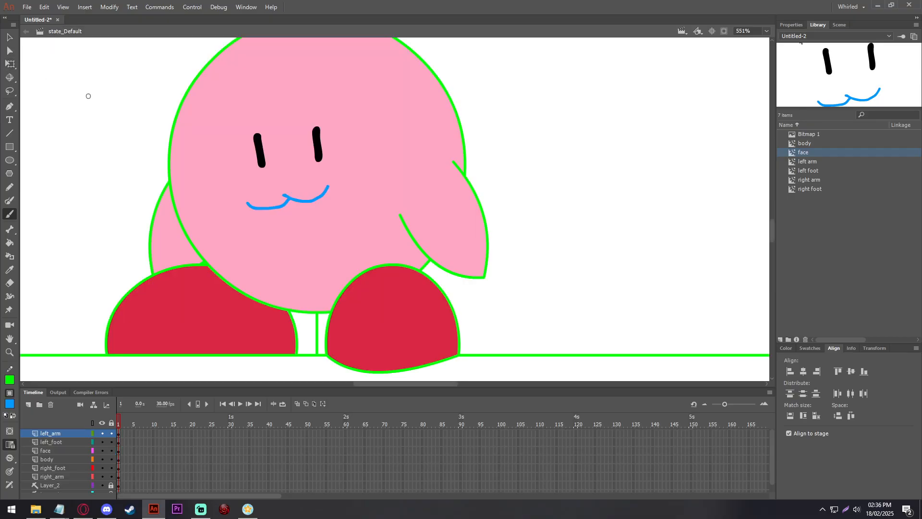
scroll(408, 268, "down", 3)
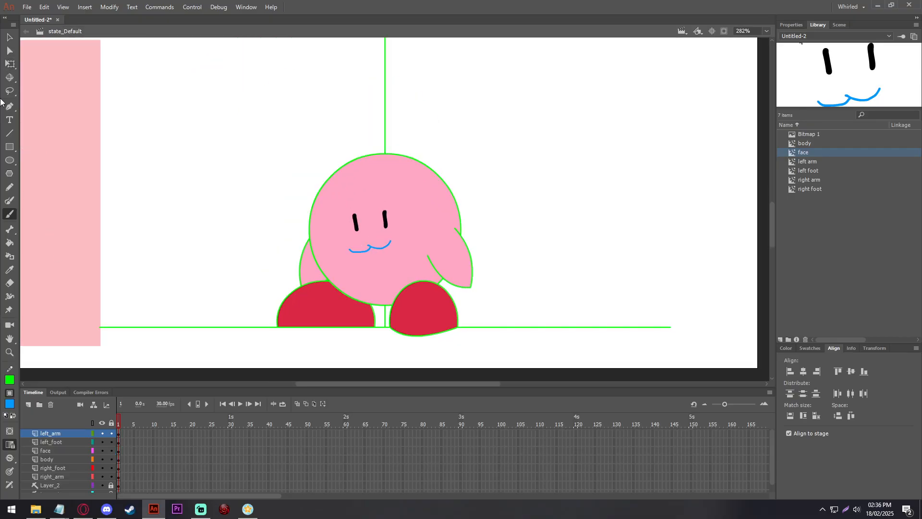
Step: Open the face symbol for editing and delete its blue two-curve mouth
left_click(9, 64)
scroll(402, 261, "up", 5)
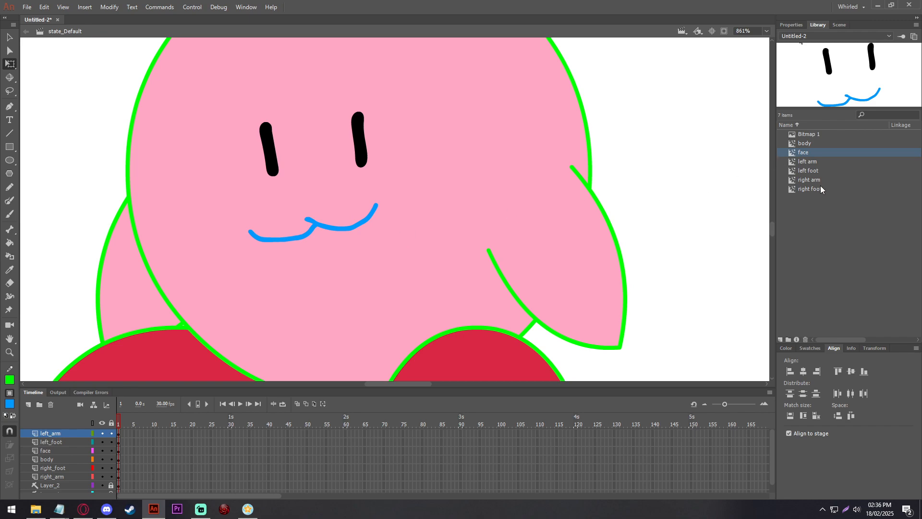
left_click(284, 235)
double_click(284, 234)
left_click(286, 238)
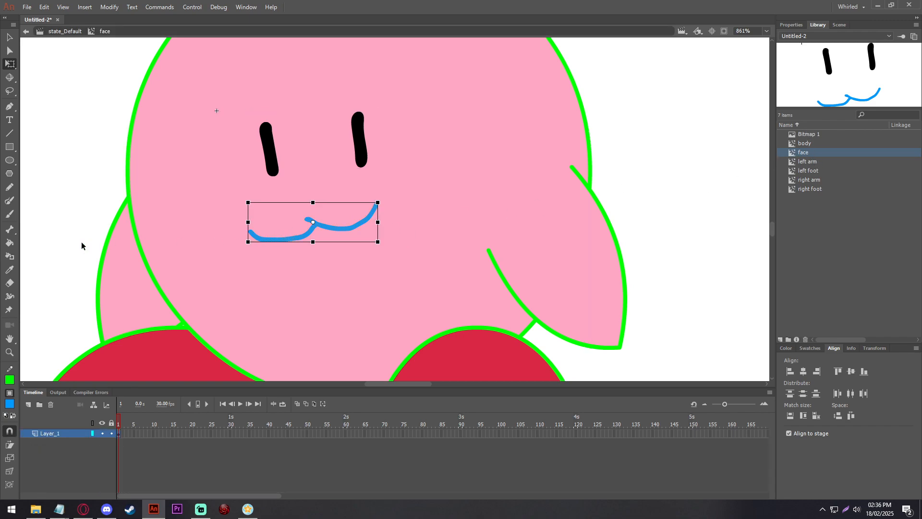
key("Delete")
Step: Paint a blue open-mouth outline below the eyes, with a curved tongue line across its lower part
left_click(10, 213)
mouse_move(296, 216)
left_mouse_down()
mouse_move(324, 263)
mouse_move(341, 211)
mouse_move(296, 217)
left_mouse_up()
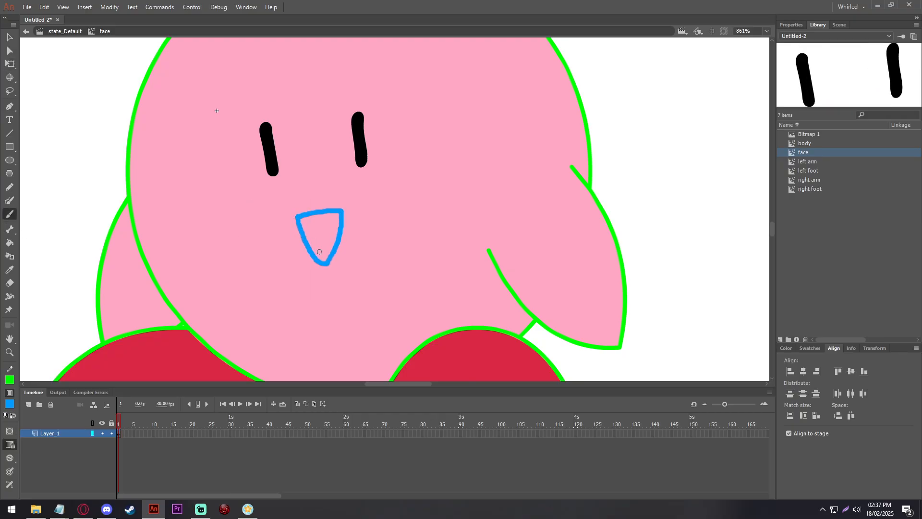
left_click_drag(315, 254, 339, 234)
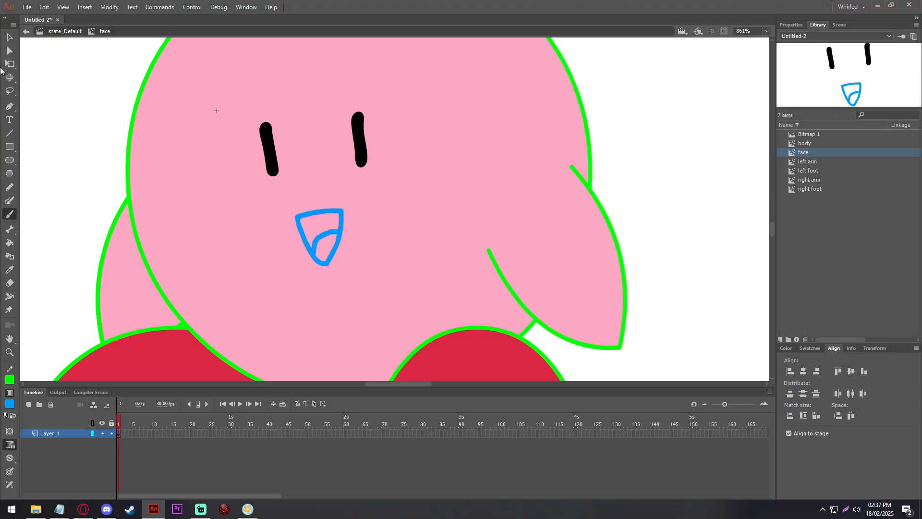
Step: Fill the mouth area above the tongue and recolor the mouth with the black sampled from the eye
left_click(9, 242)
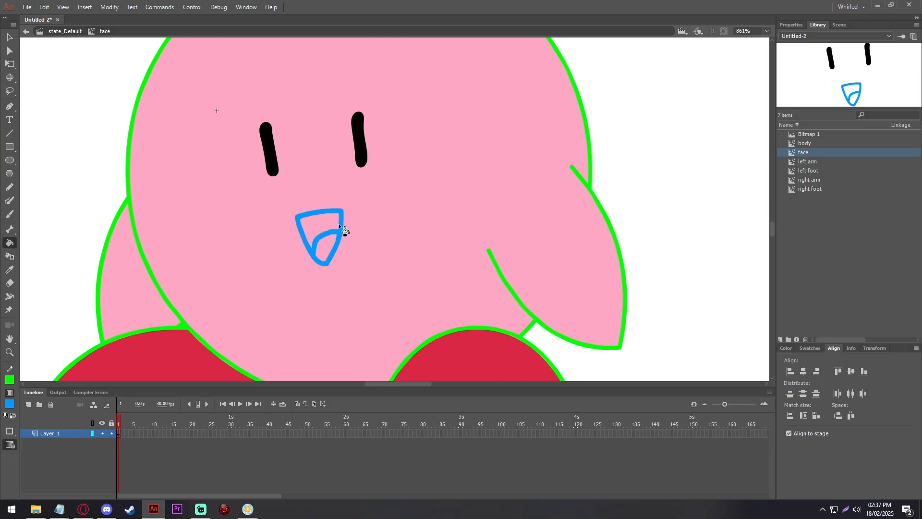
left_click(339, 226)
left_click(9, 269)
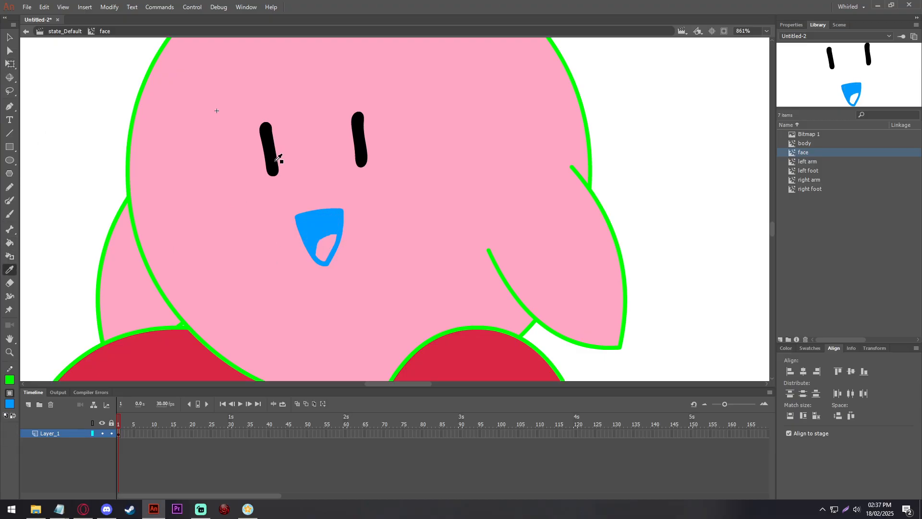
left_click(277, 161)
left_click(323, 233)
Step: Fill the tongue with the red sampled from the foot and return to the state_Default scene
left_click(10, 404)
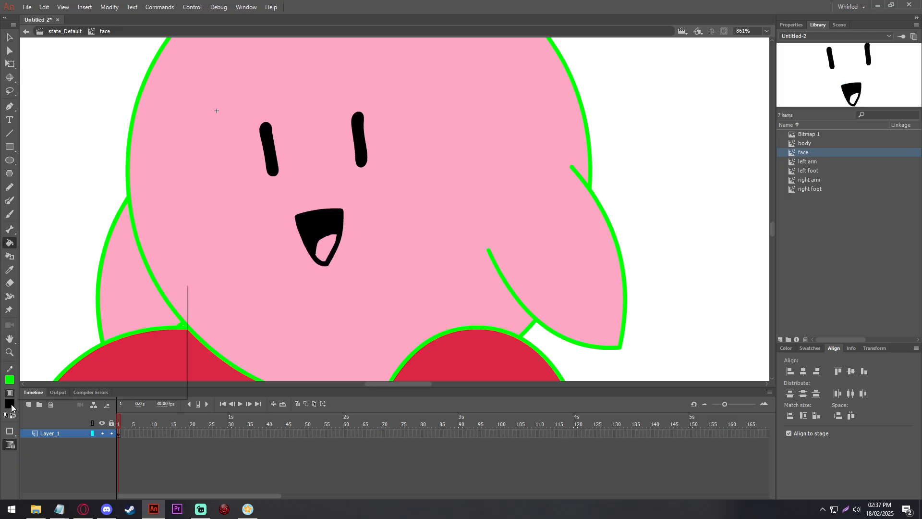
left_click(212, 365)
left_click(326, 246)
left_click(6, 66)
scroll(486, 169, "down", 4)
scroll(474, 168, "up", 1)
double_click(217, 117)
left_click(216, 116)
scroll(464, 292, "down", 1)
scroll(461, 300, "up", 1)
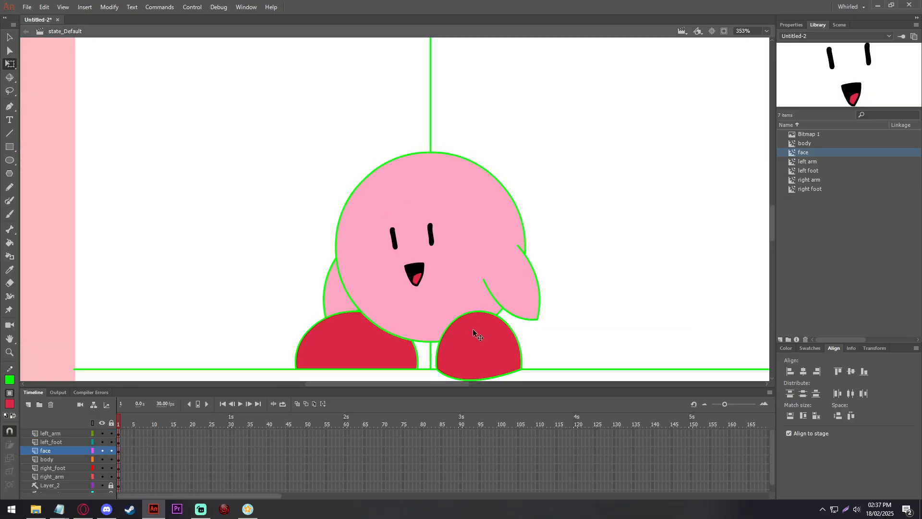
Step: Move the left arm's transformation point from its center to the shoulder joint
left_click(528, 281)
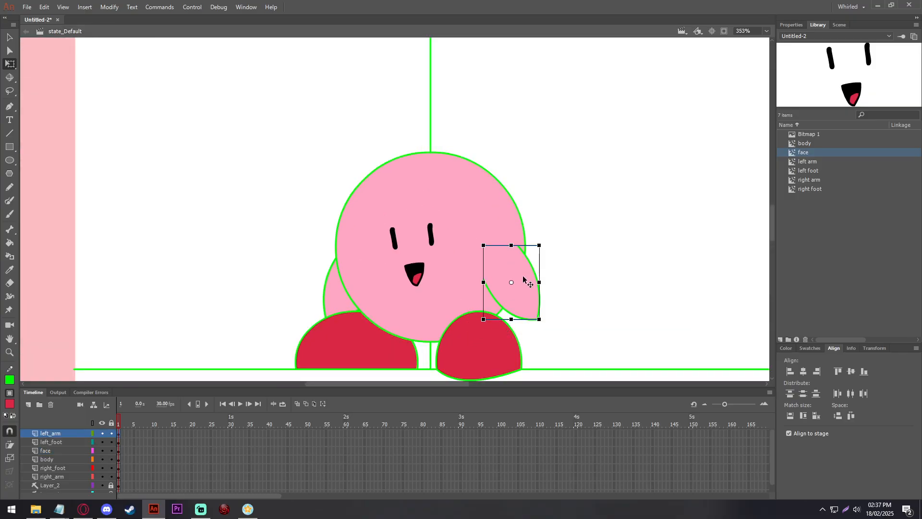
left_click_drag(511, 283, 520, 263)
scroll(549, 342, "up", 3)
scroll(471, 230, "down", 3)
scroll(469, 210, "up", 2)
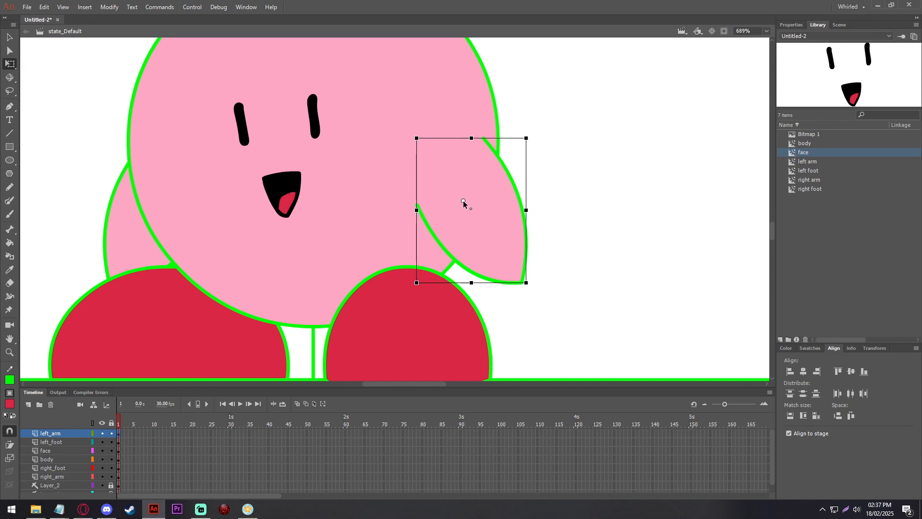
left_click_drag(432, 178, 454, 215)
left_click_drag(419, 167, 445, 162)
left_click_drag(489, 217, 466, 206)
left_click_drag(432, 161, 432, 157)
Step: Try rotating the left arm about its shoulder and about its tip, restoring its pose and the shoulder transformation point
left_click_drag(533, 287, 590, 183)
key("ctrl+z")
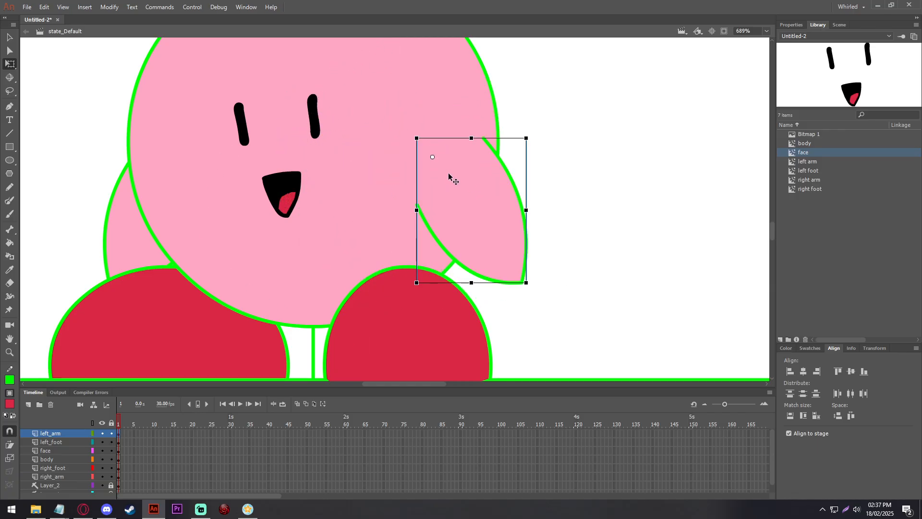
mouse_move(527, 291)
left_mouse_down()
mouse_move(494, 107)
mouse_move(341, 294)
mouse_move(581, 202)
mouse_move(315, 161)
mouse_move(529, 309)
mouse_move(527, 292)
left_mouse_up()
left_click_drag(432, 157, 500, 300)
key("ctrl+z")
left_click_drag(513, 276, 446, 161)
left_click_drag(529, 285, 554, 295)
Step: Move the right foot's and right arm's transformation points to their joints with the body, and check the face's and body's points
left_click(410, 299)
left_click(158, 331)
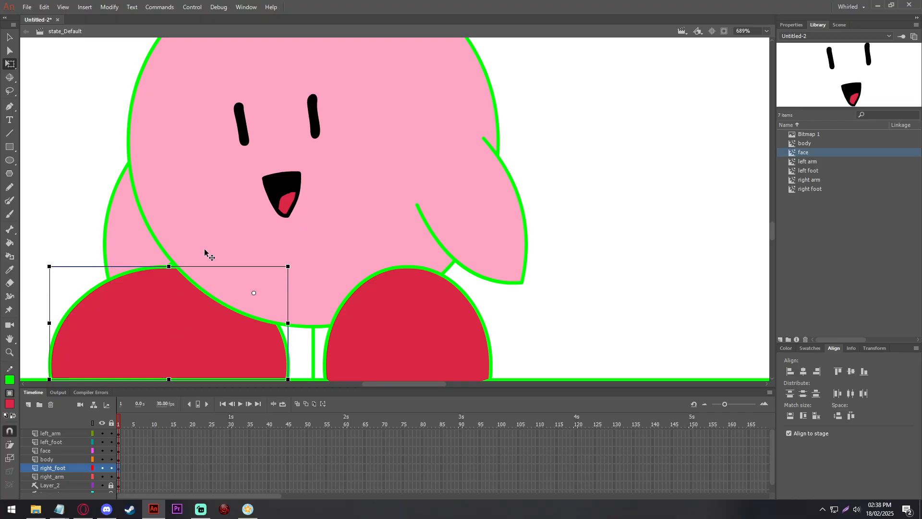
left_click(161, 222)
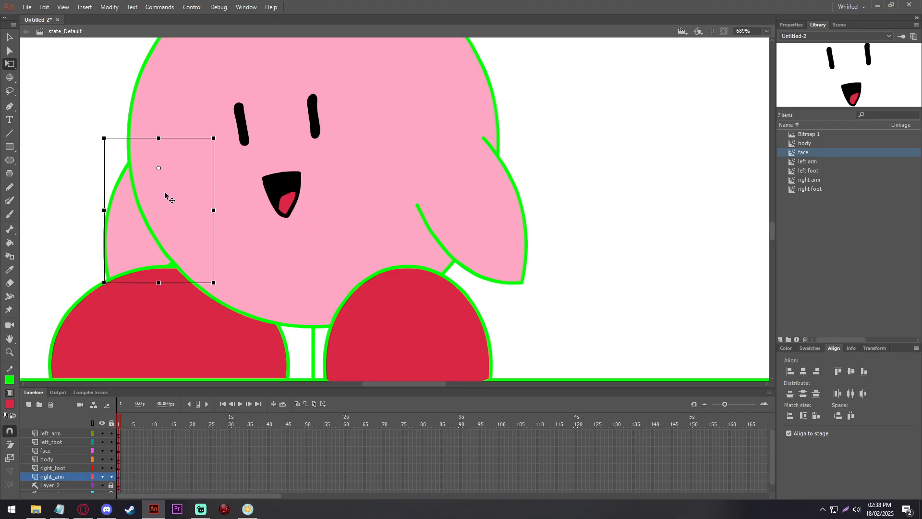
left_click(246, 133)
scroll(430, 193, "down", 2)
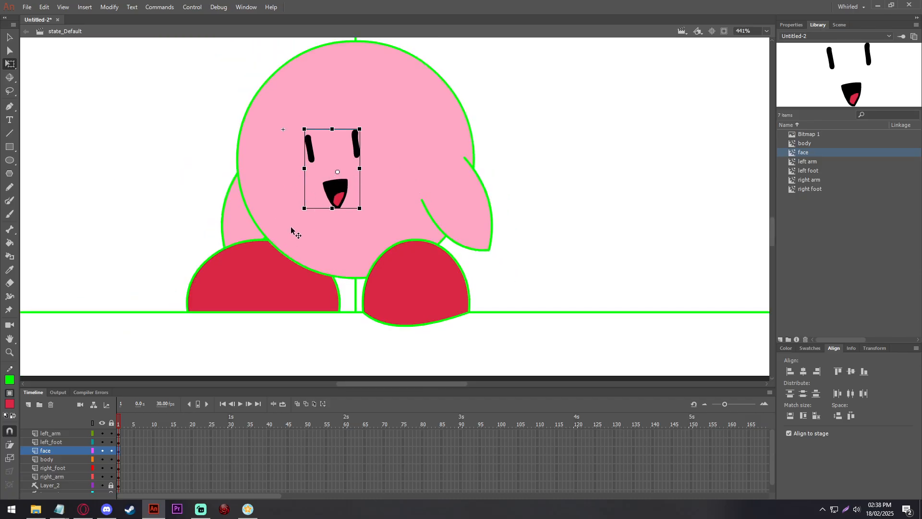
left_click(321, 234)
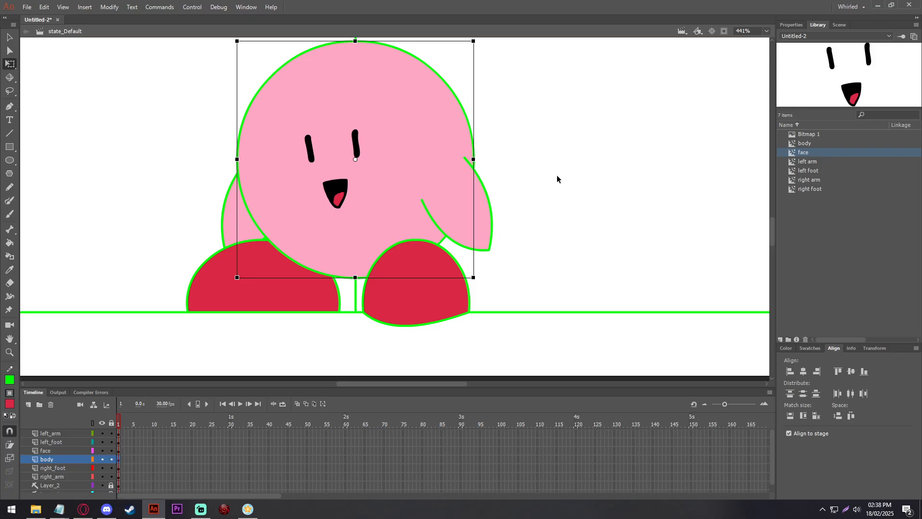
Step: Test a rotation of the left arm around its shoulder point, undo it and deselect the arm
left_click(465, 213)
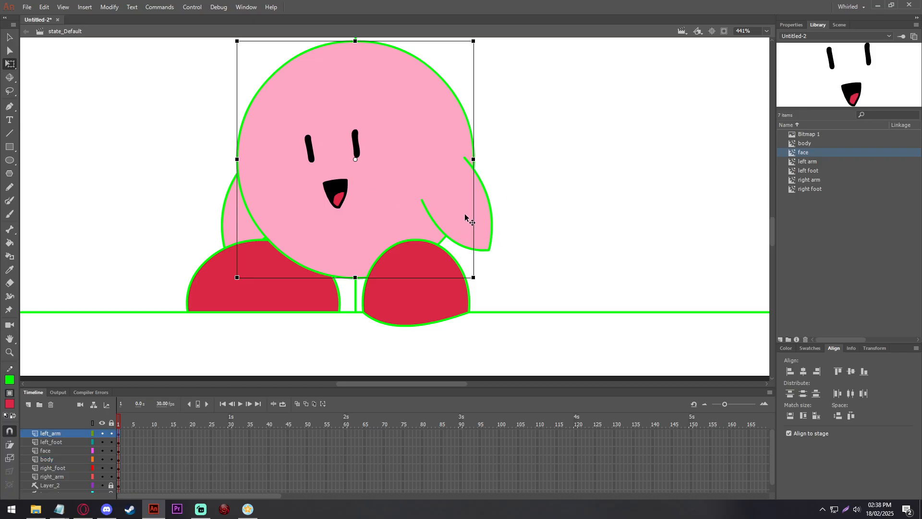
left_click_drag(499, 262, 527, 233)
key("ctrl+z")
left_click(566, 225)
Step: Select the feet, arms, body and face in turn to check that each part is a separate symbol on its own layer
left_click(389, 303)
left_click(256, 229)
left_click(318, 214)
left_click(336, 198)
left_click(463, 224)
left_click(366, 291)
left_click(250, 260)
left_click(239, 222)
left_click(336, 194)
left_click(61, 305)
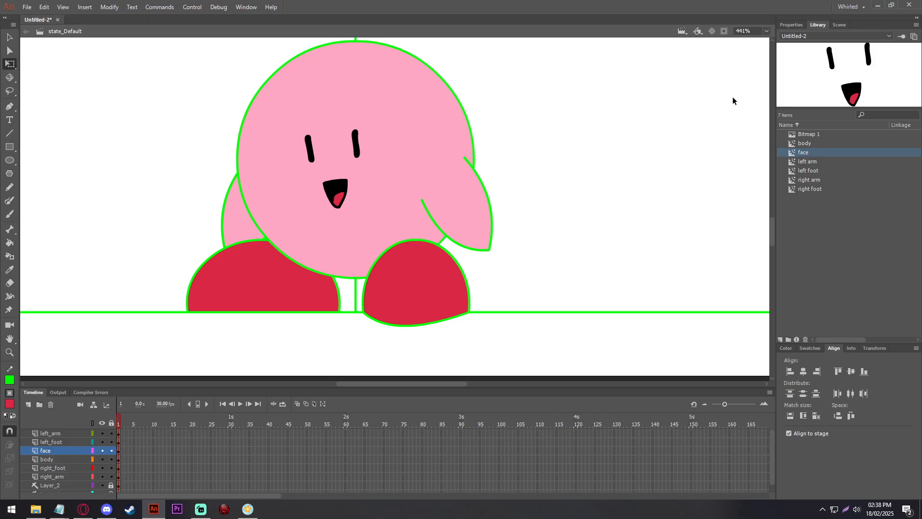
left_click(768, 31)
left_click(761, 56)
Step: Switch to the Notepad guide and review the character-building notes on symbols, rotation points, layer naming and instance names
mouse_move(69, 511)
left_click(53, 468)
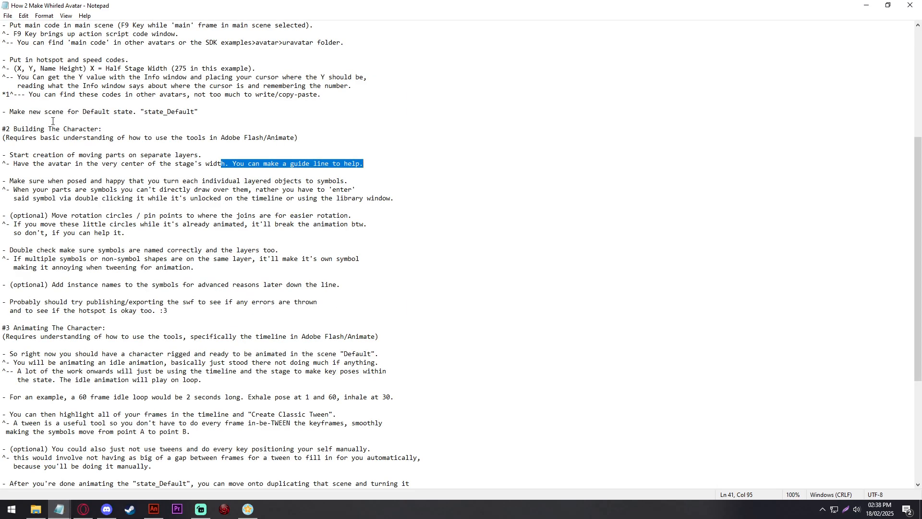
left_click_drag(17, 182, 276, 185)
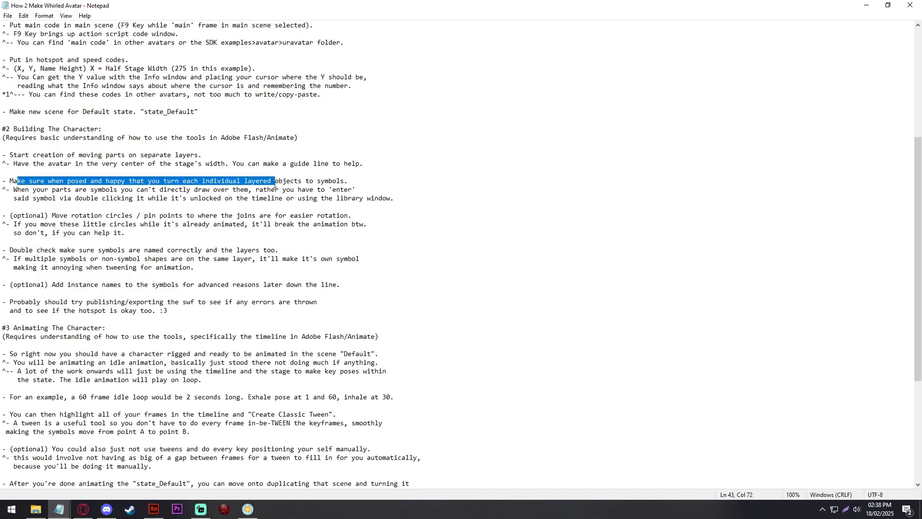
left_click(321, 180)
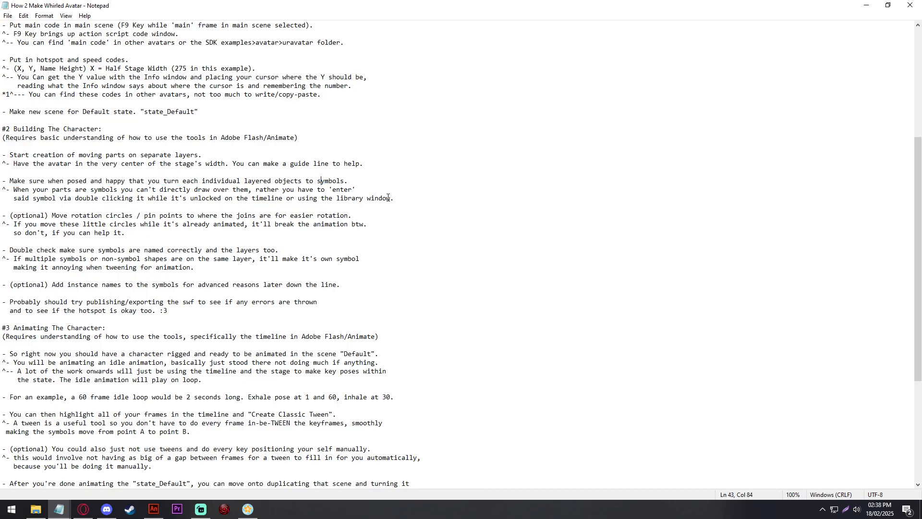
left_click_drag(60, 197, 350, 196)
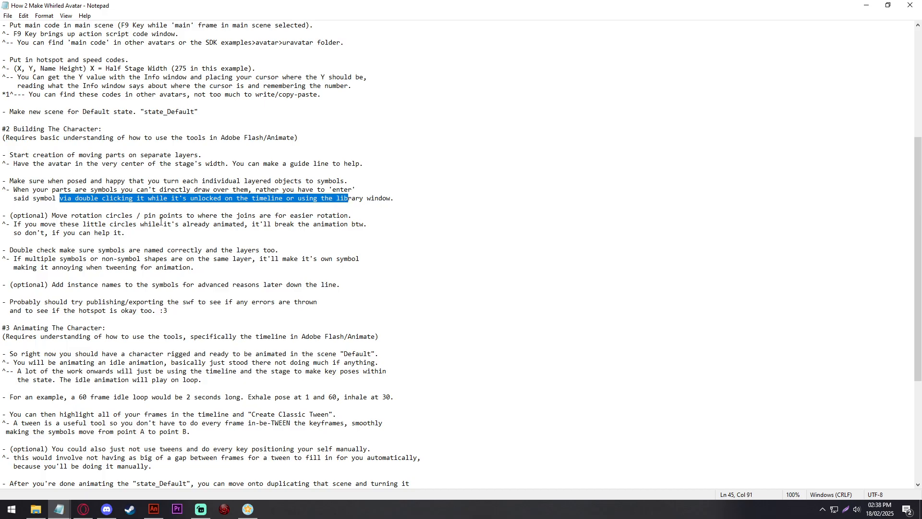
scroll(161, 222, "down", 1)
left_click_drag(79, 191, 235, 189)
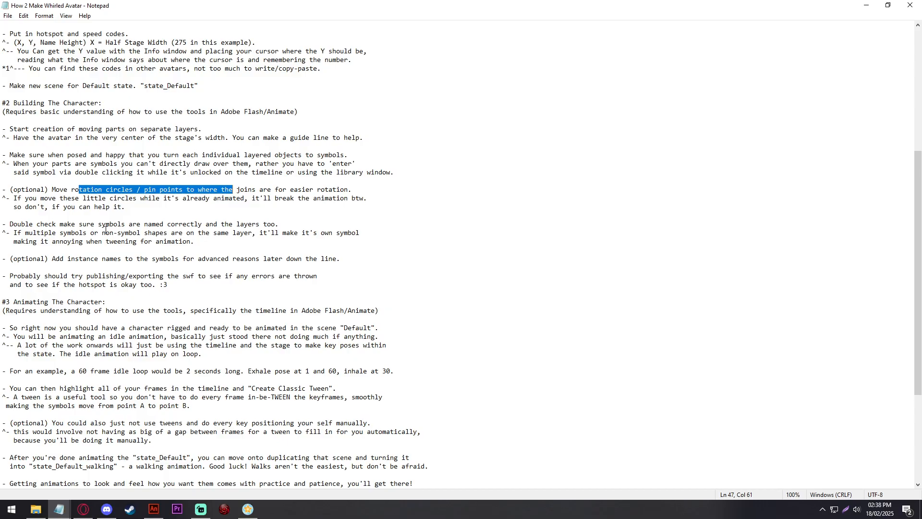
left_click_drag(103, 223, 259, 232)
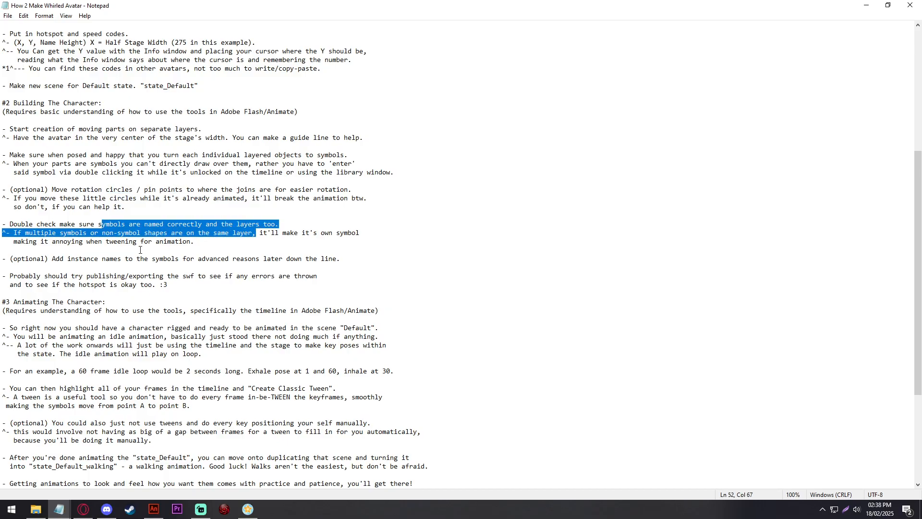
scroll(141, 250, "down", 1)
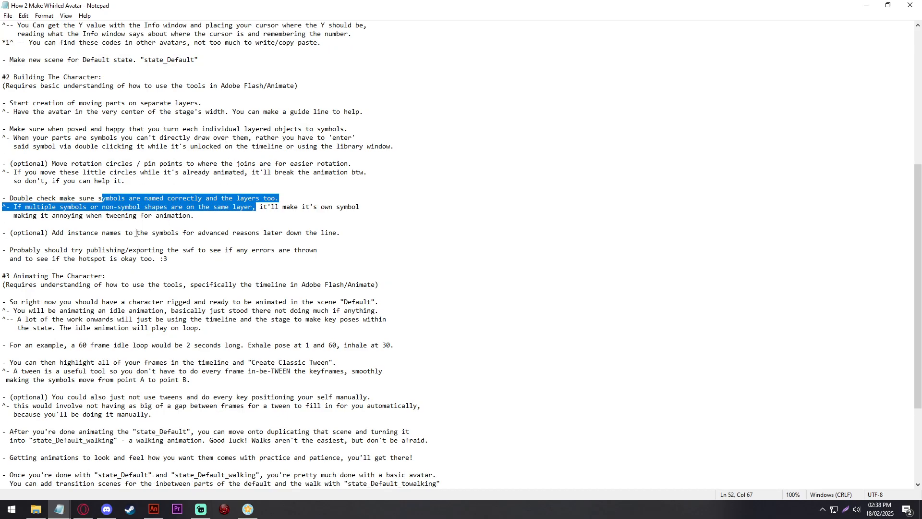
left_click_drag(25, 234, 2, 232)
left_click_drag(341, 230, 52, 236)
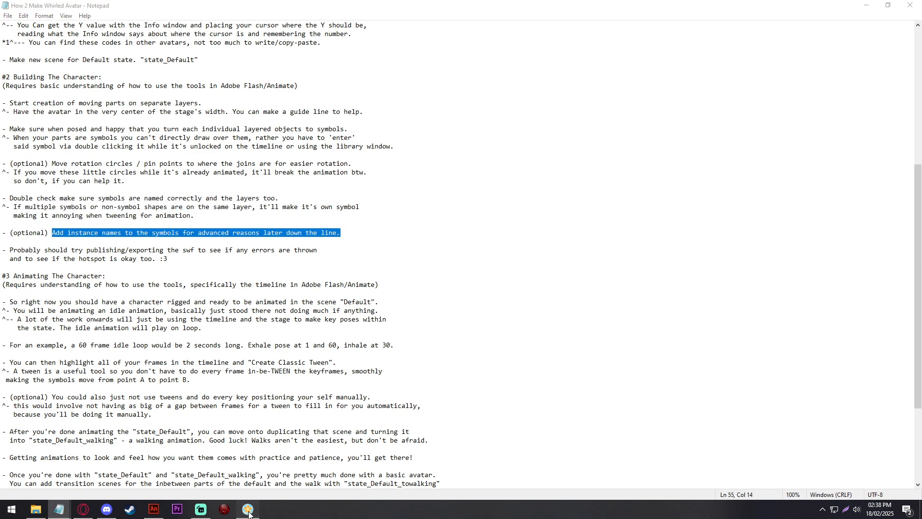
Step: Switch back to Adobe Animate and display the properties of the right arm instance
left_click(248, 509)
left_click(200, 509)
left_click(152, 509)
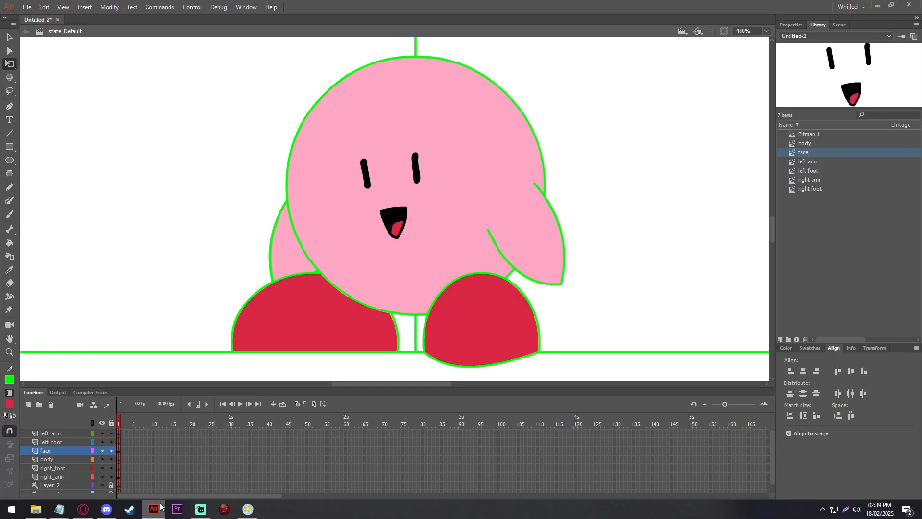
left_click(792, 25)
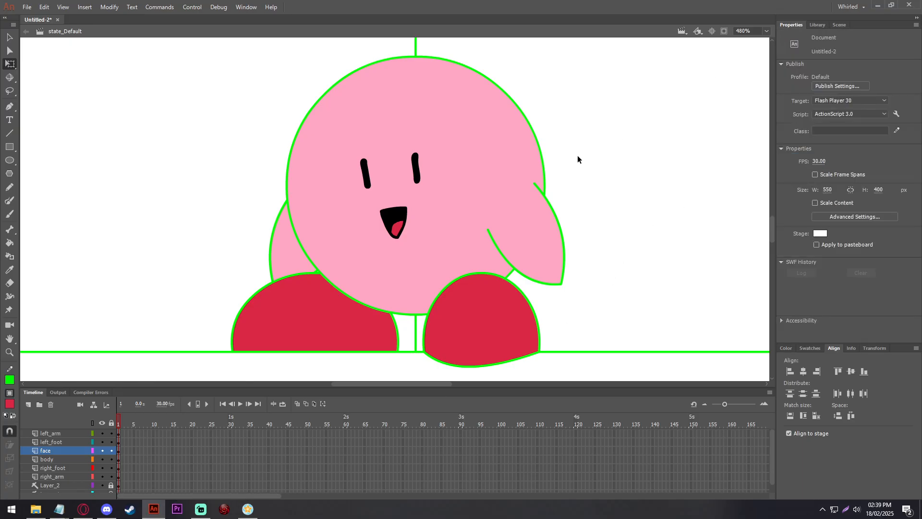
left_click(289, 257)
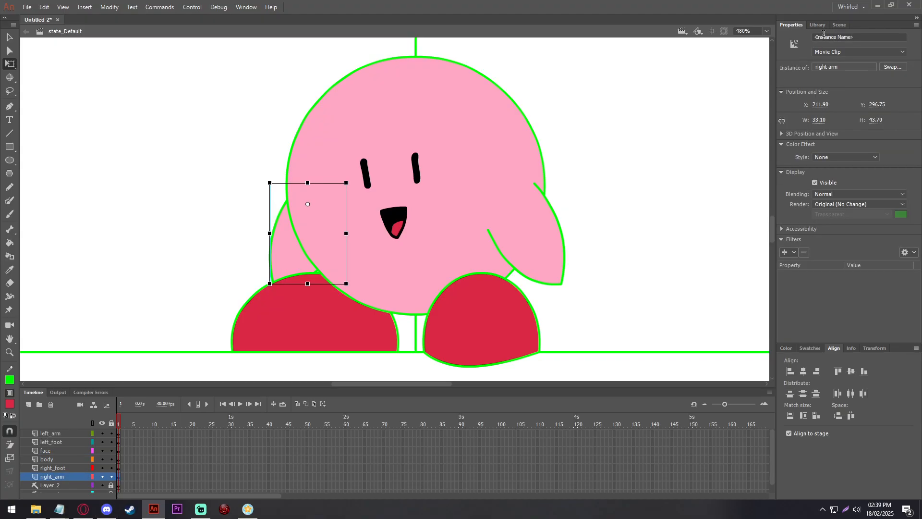
Step: Change the right arm instance's type to Graphic and back to Movie Clip twice to compare the available properties
left_click(831, 53)
left_click(835, 85)
left_click(827, 56)
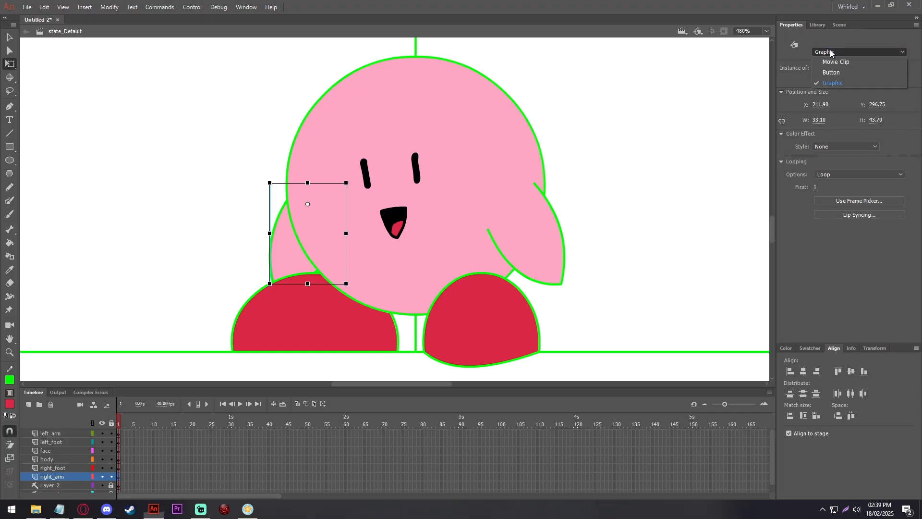
left_click(829, 61)
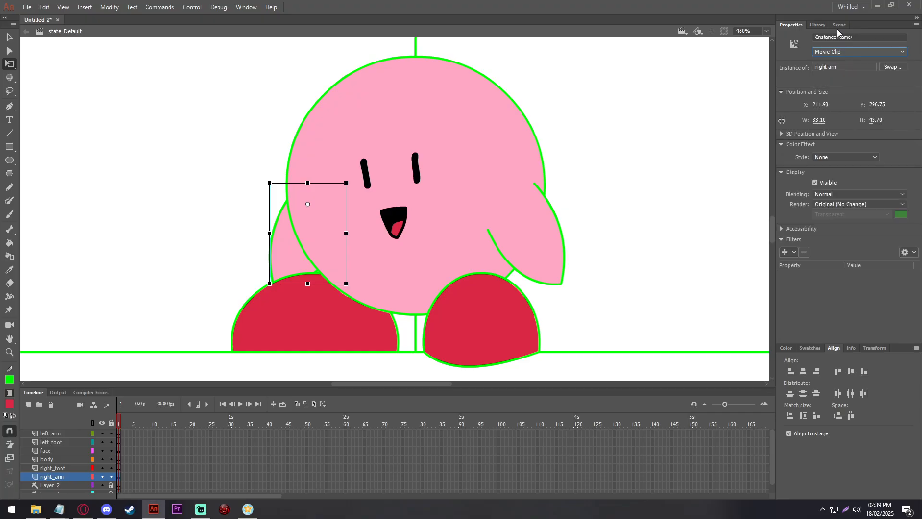
left_click(859, 50)
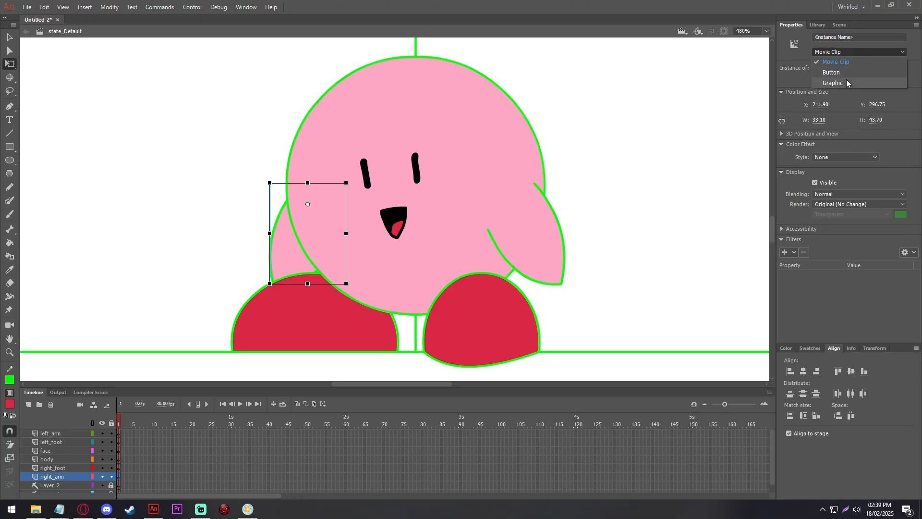
left_click(846, 83)
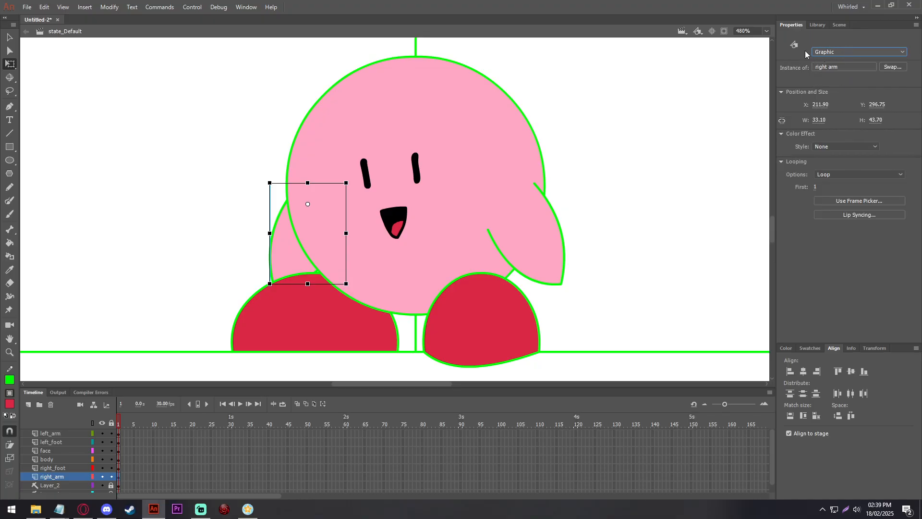
left_click(839, 51)
left_click(837, 62)
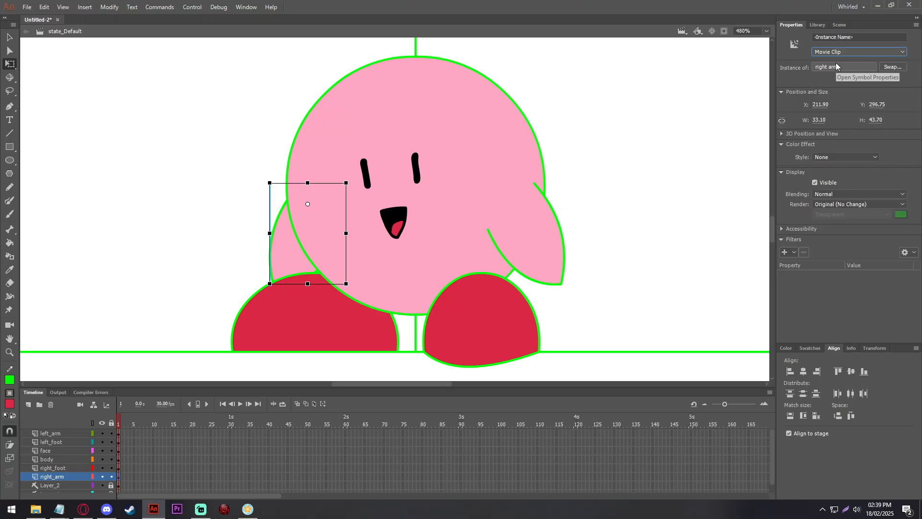
Step: Give the right arm movie clip the instance name rightArm
left_click(841, 37)
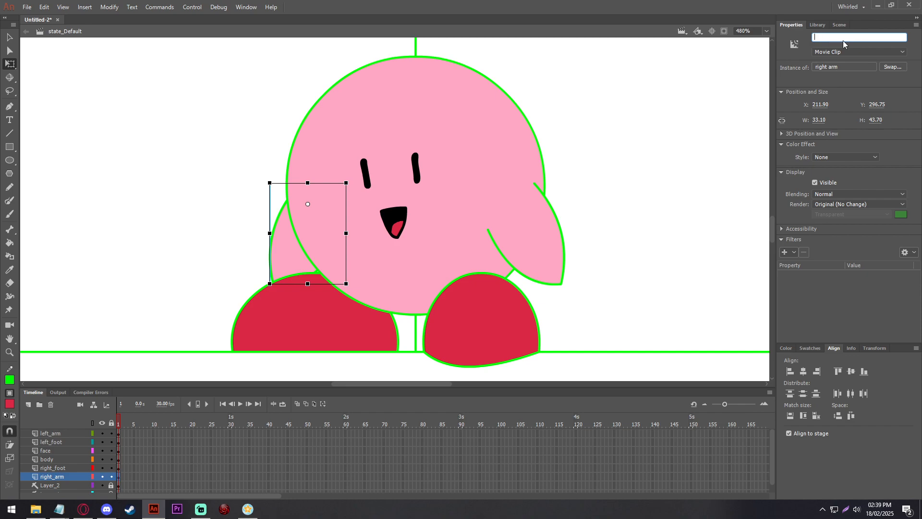
type("rightArm")
key("Return")
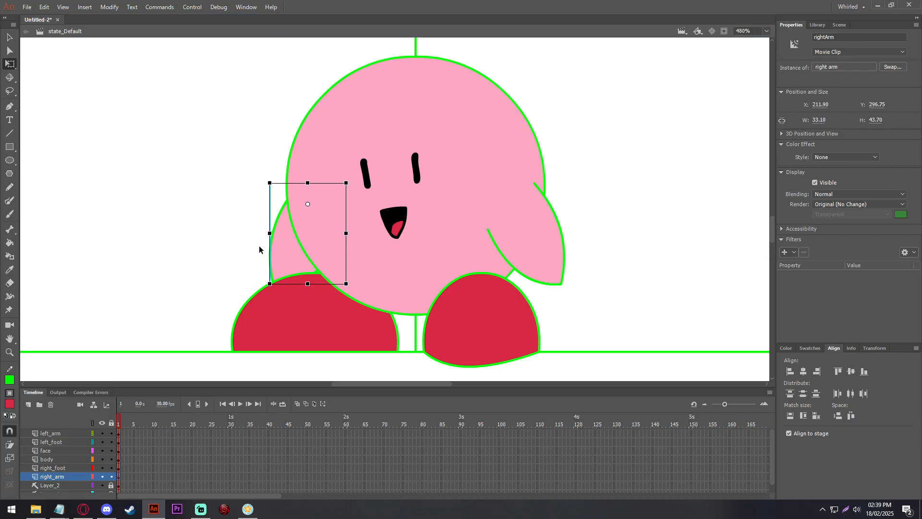
Step: Give the left arm movie clip the instance name leftArm
left_click(838, 37)
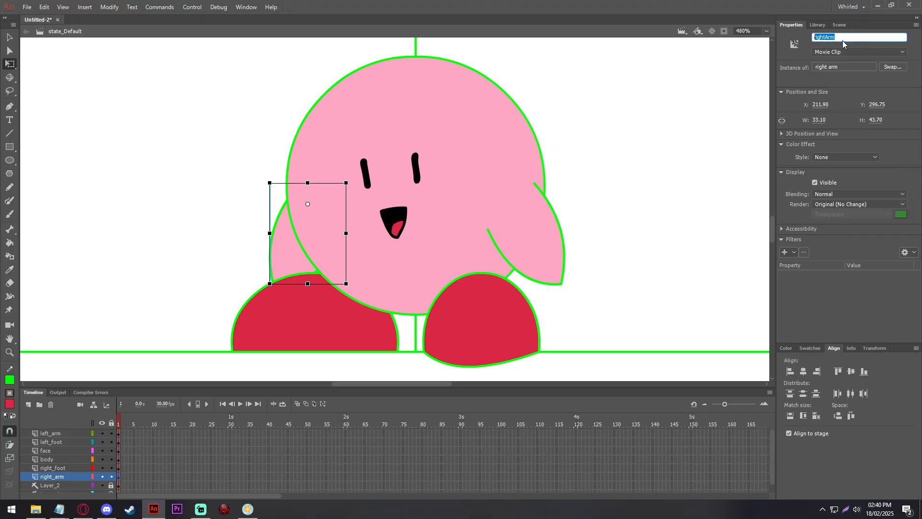
left_click(531, 263)
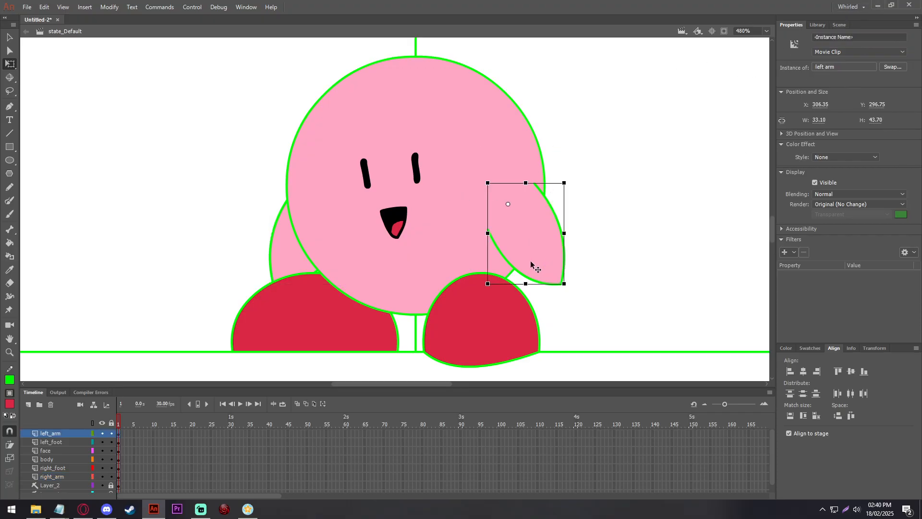
left_click(884, 36)
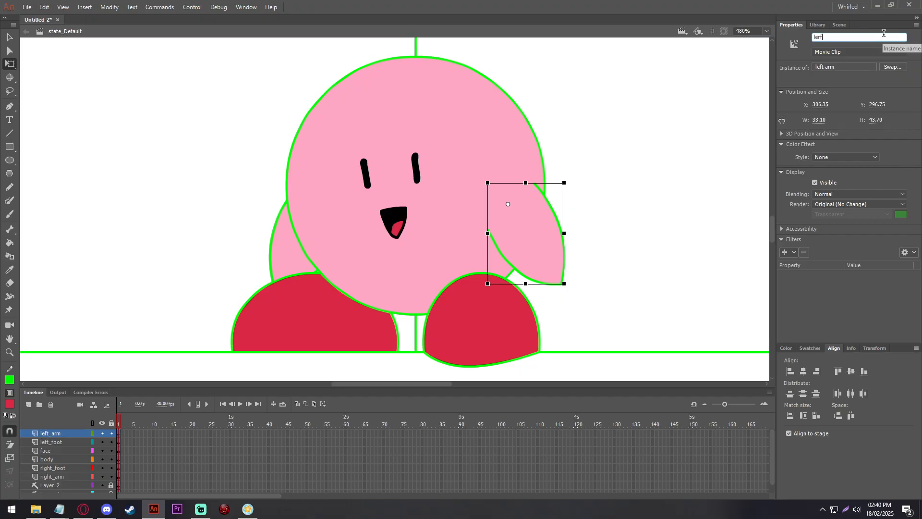
type("leftArm")
key("Return")
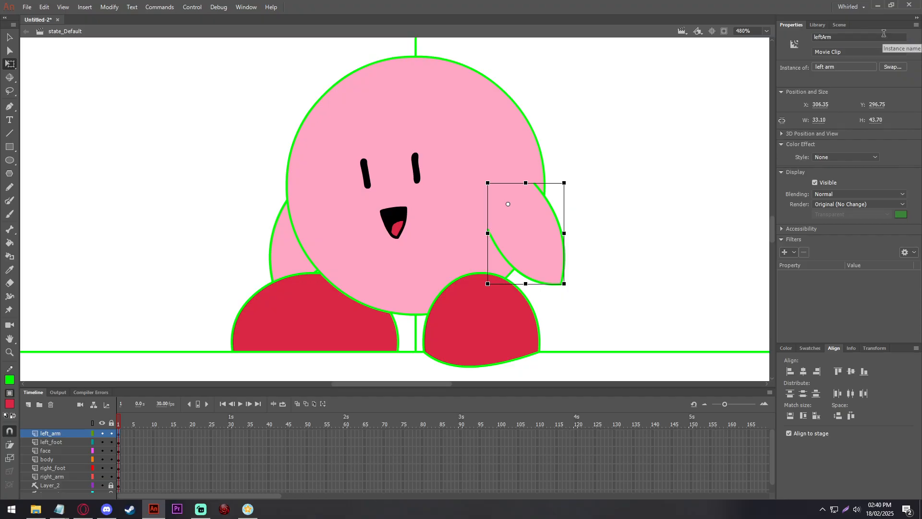
Step: Give the body movie clip the instance name torso
left_click(495, 172)
left_click(824, 38)
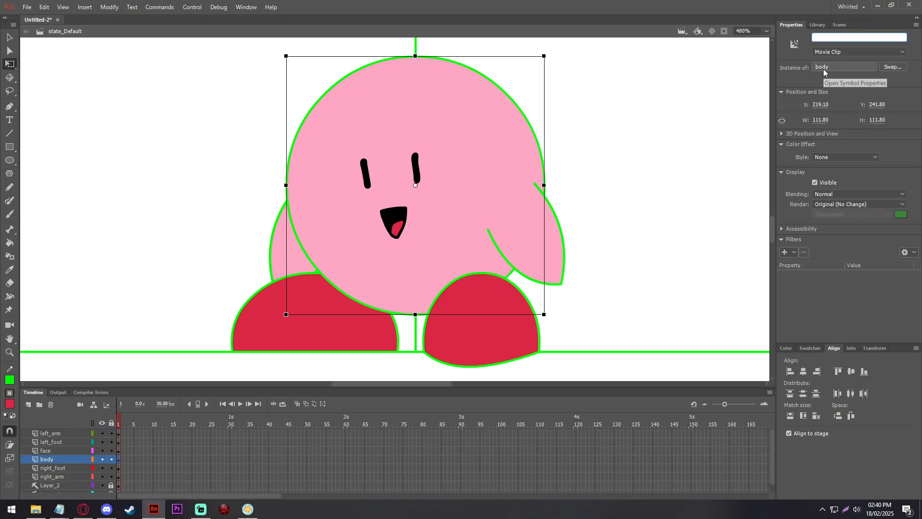
type("torso")
key("Return")
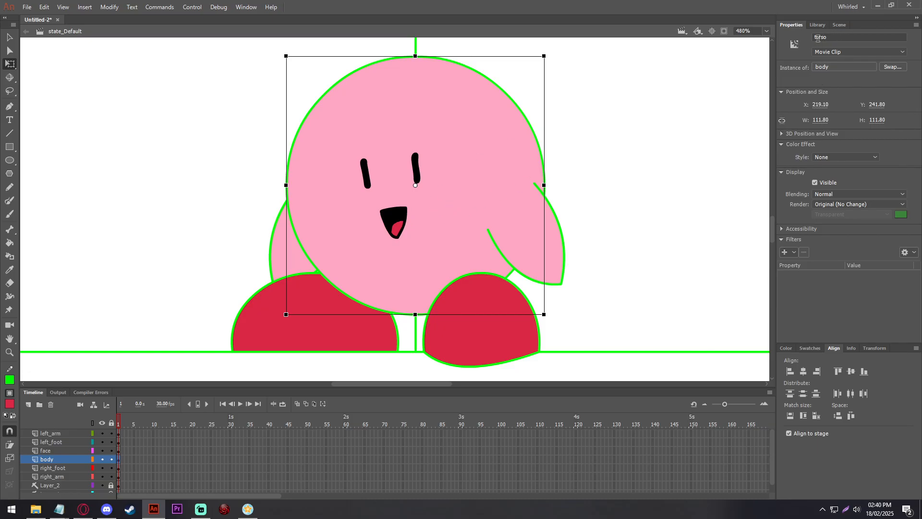
Step: Give the face movie clip the instance name face
left_click(390, 223)
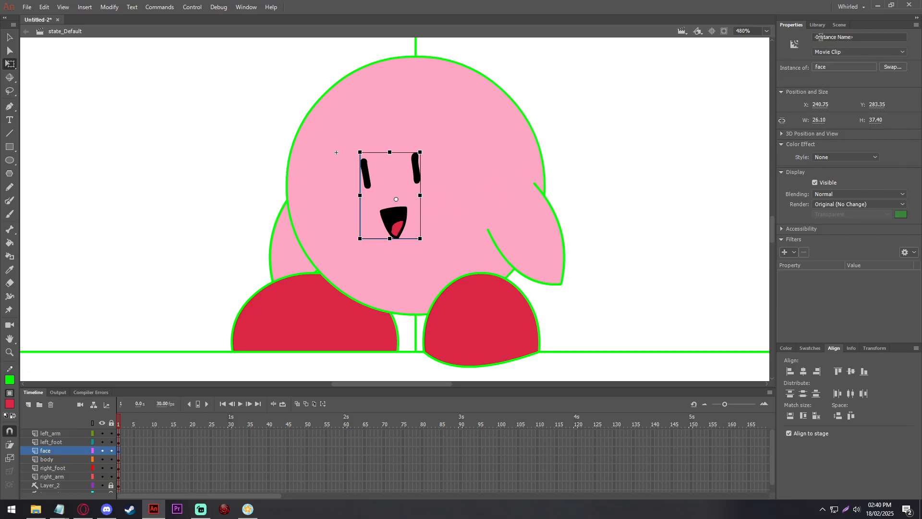
left_click(845, 37)
type("face")
left_click(647, 143)
Step: Give the left foot movie clip the instance name leftFoot
left_click(468, 281)
left_click(851, 32)
type("leftFoo")
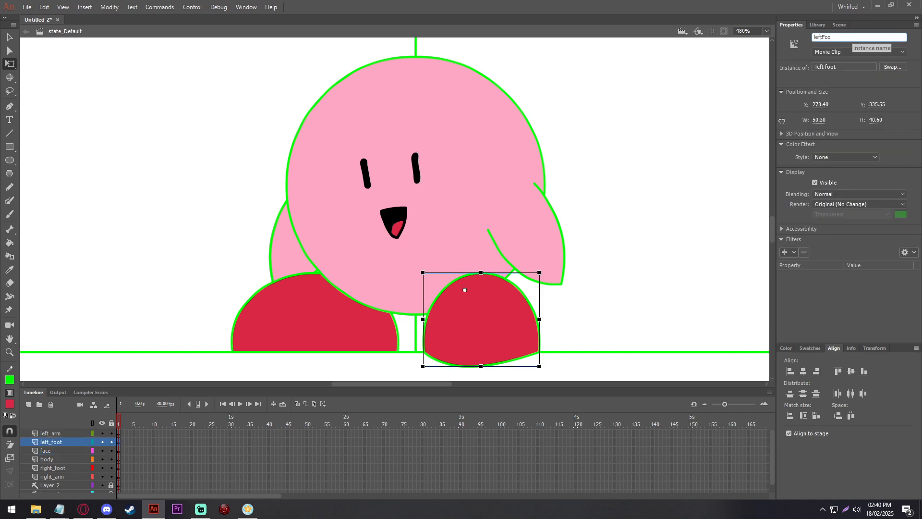
type("t")
key("Return")
Step: Give the right foot movie clip the instance name rightFoot
left_click(307, 328)
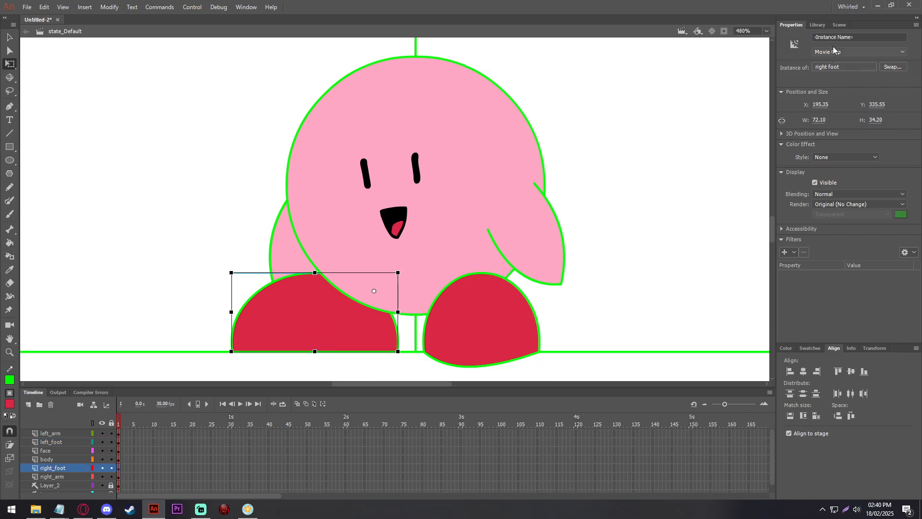
left_click(833, 37)
type("rightFoo")
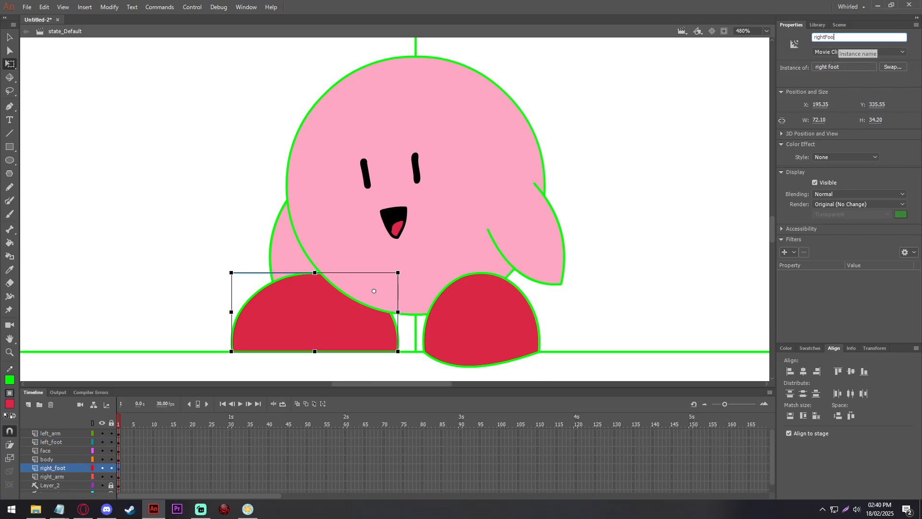
type("t")
key("Return")
Step: Check the instance names of the arms, body, face and feet by selecting each part on the stage
left_click(273, 260)
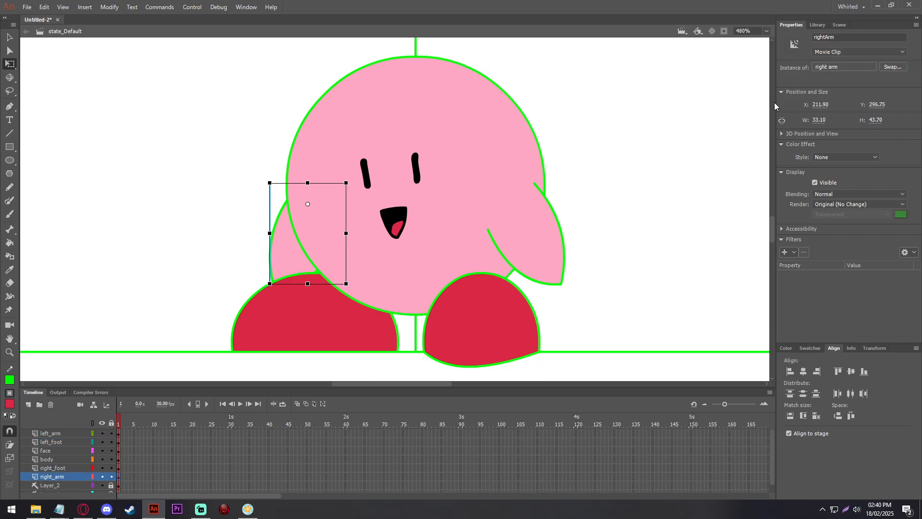
left_click(480, 188)
left_click(405, 224)
left_click(463, 302)
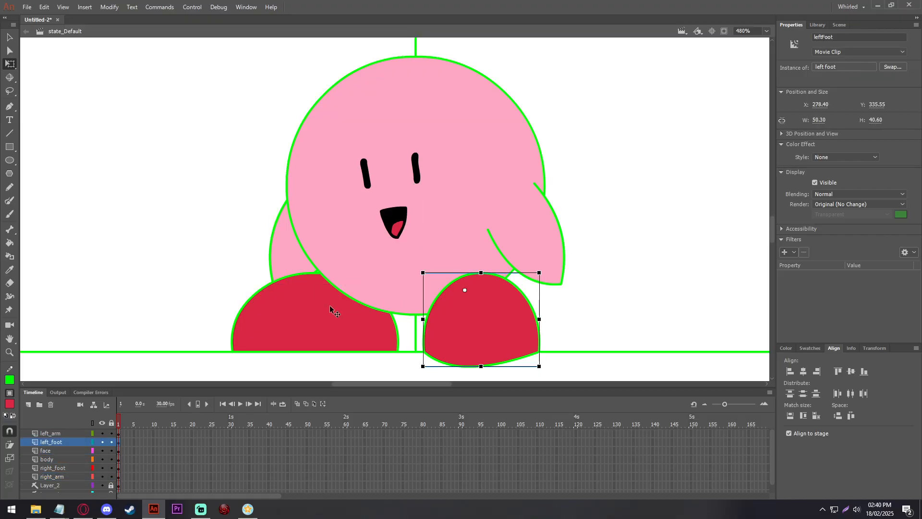
left_click(371, 269)
left_click(546, 227)
left_click(376, 224)
left_click(425, 173)
left_click(592, 197)
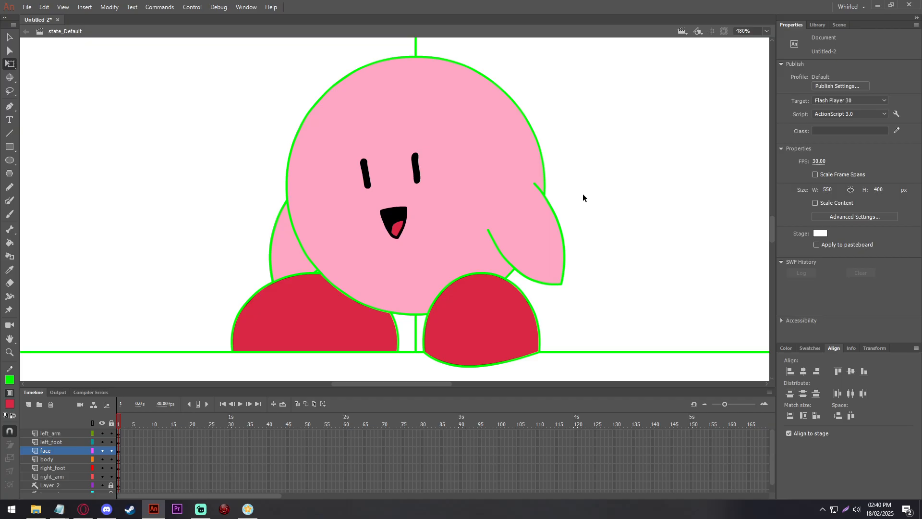
Step: Switch to the Notepad guide and read the note on test-publishing the SWF to check for errors and the hotspot
mouse_move(59, 509)
left_click(52, 468)
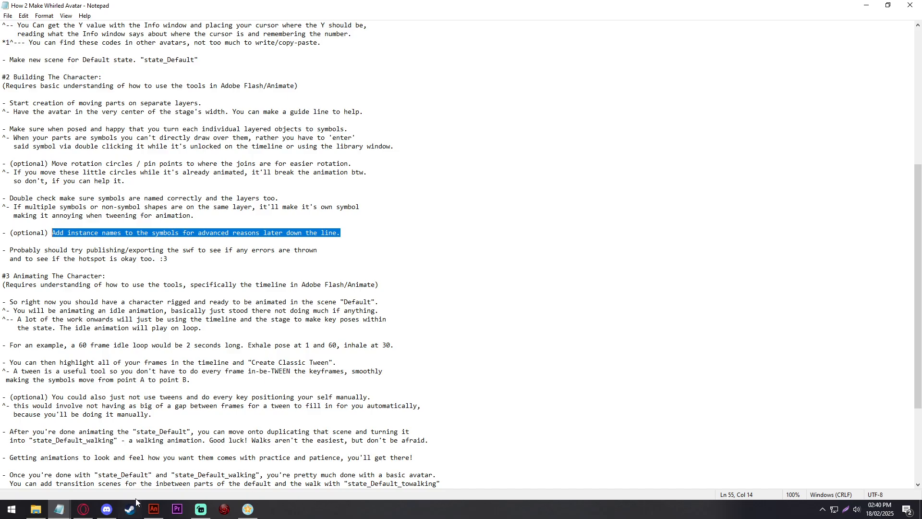
left_click(303, 244)
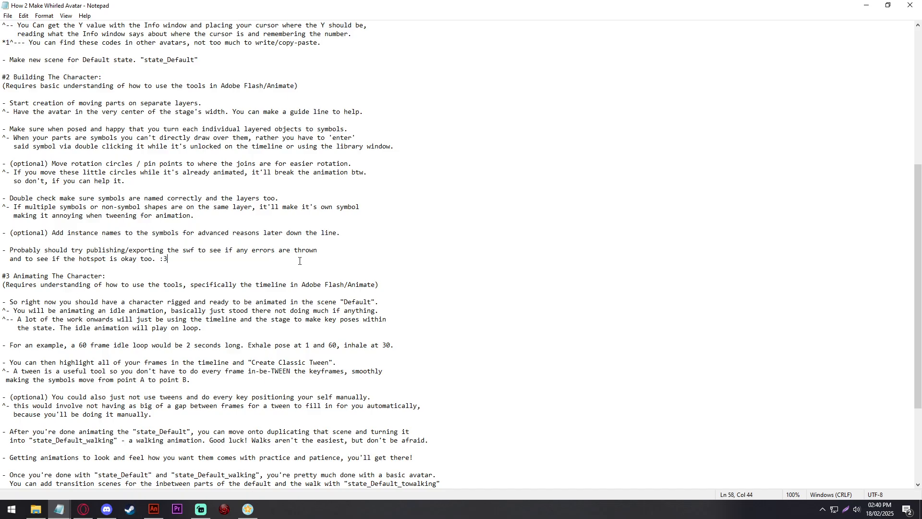
Step: Switch back to Adobe Animate and choose the Whirled Avatar Tutorial folder on the Desktop as the save location for the document
left_click(153, 509)
left_click(766, 31)
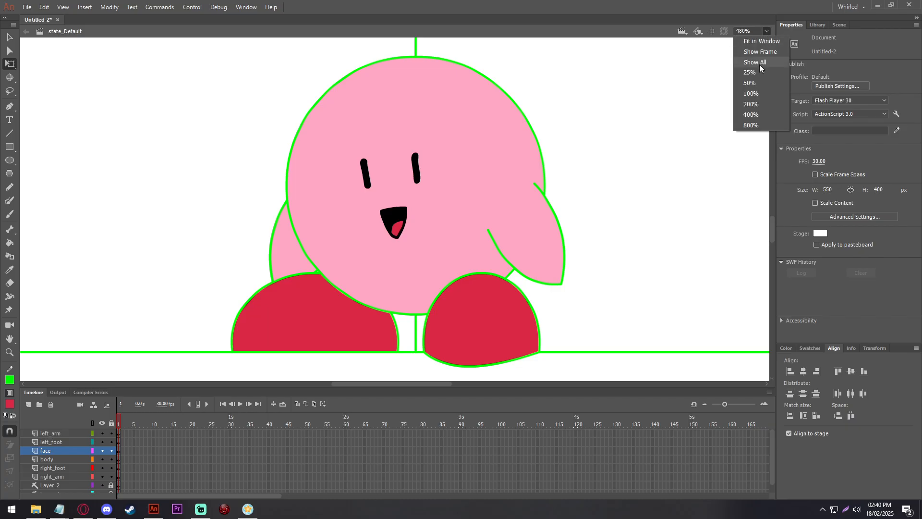
left_click(756, 64)
scroll(344, 199, "up", 8)
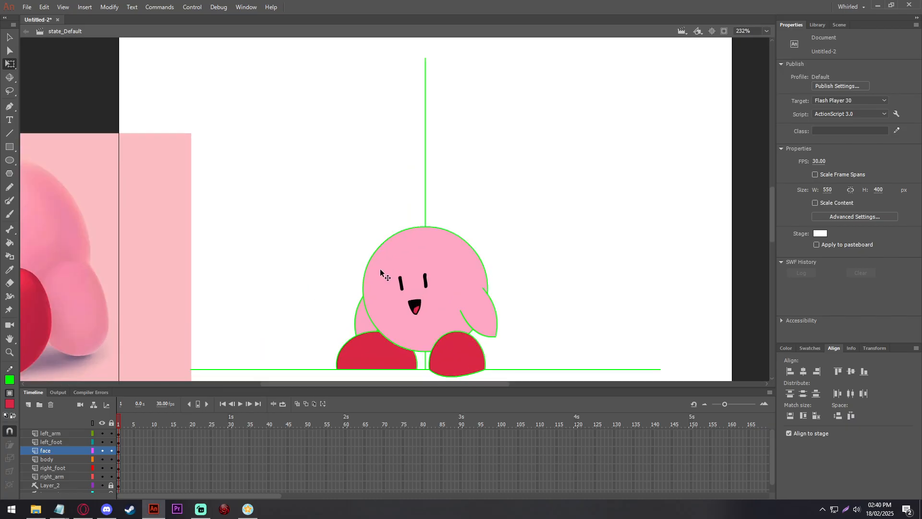
left_click(27, 7)
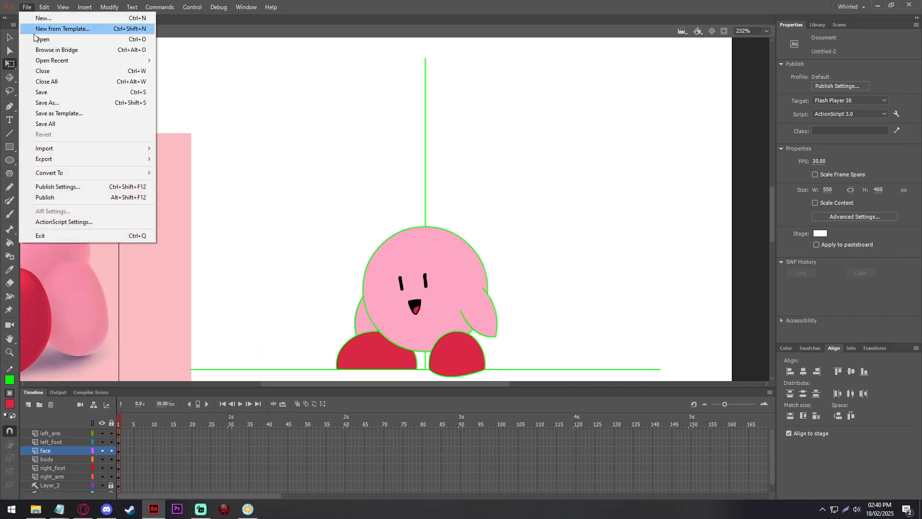
left_click(55, 101)
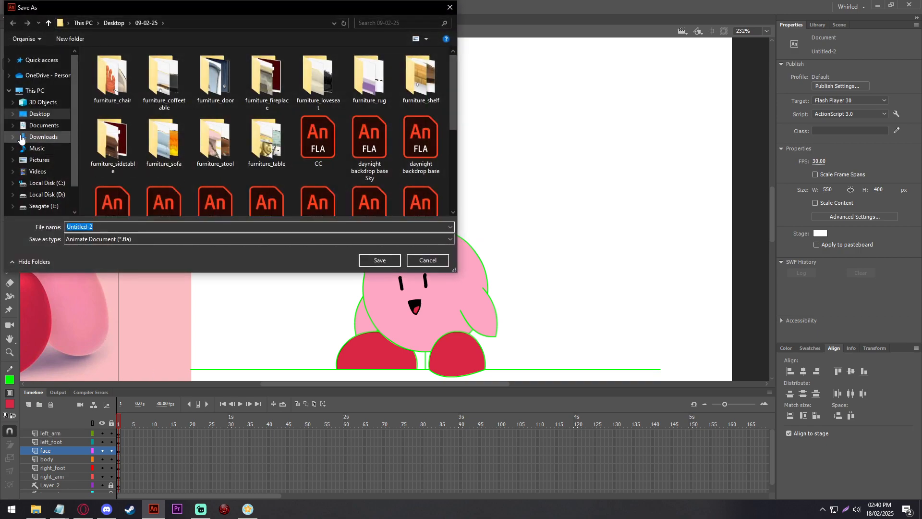
left_click(39, 114)
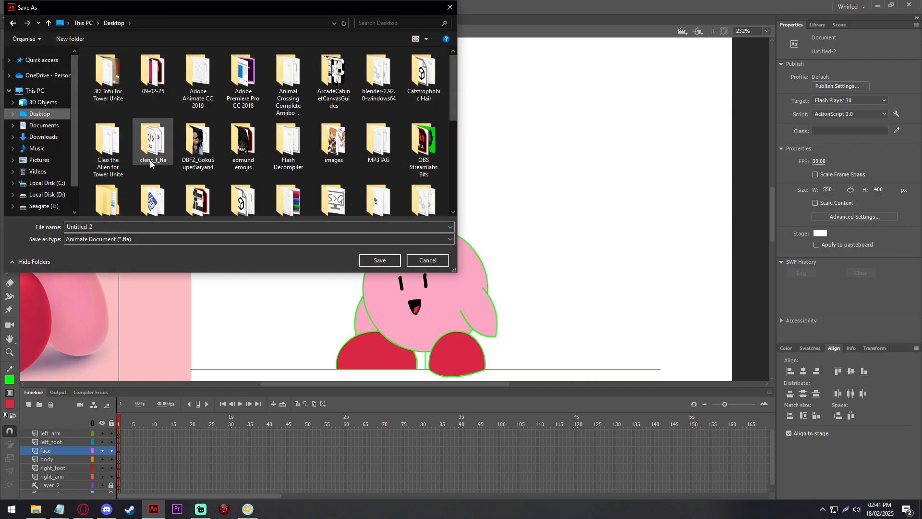
scroll(172, 123, "down", 5)
scroll(172, 123, "up", 5)
scroll(171, 123, "down", 2)
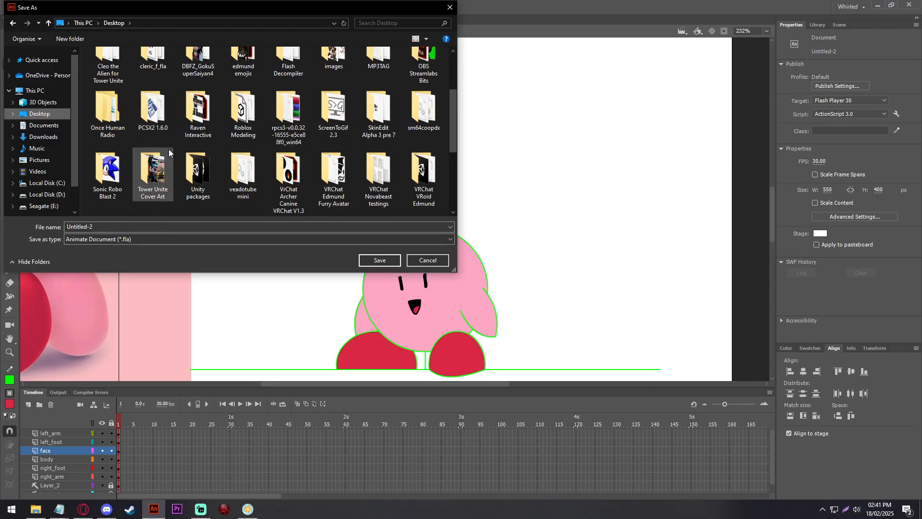
scroll(263, 160, "down", 2)
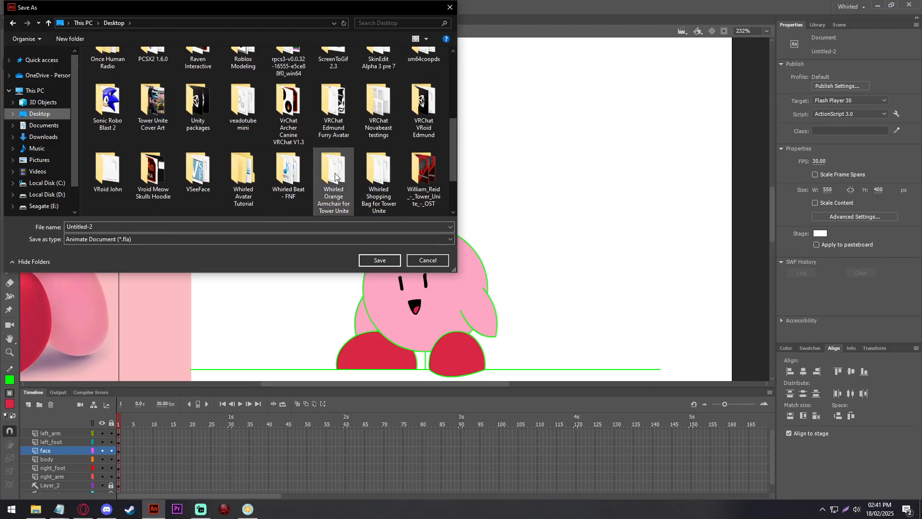
scroll(333, 178, "down", 2)
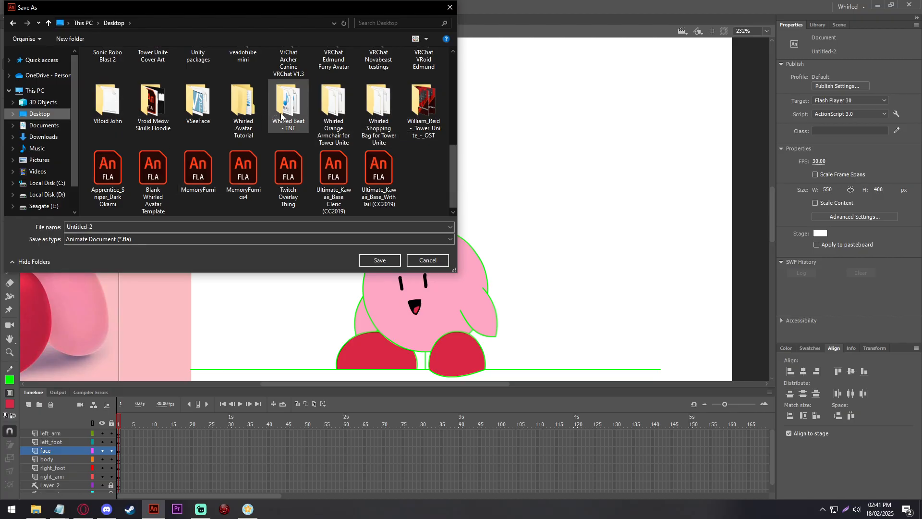
double_click(244, 111)
Step: Save the document as an Animate file named Kirby Example
double_click(130, 227)
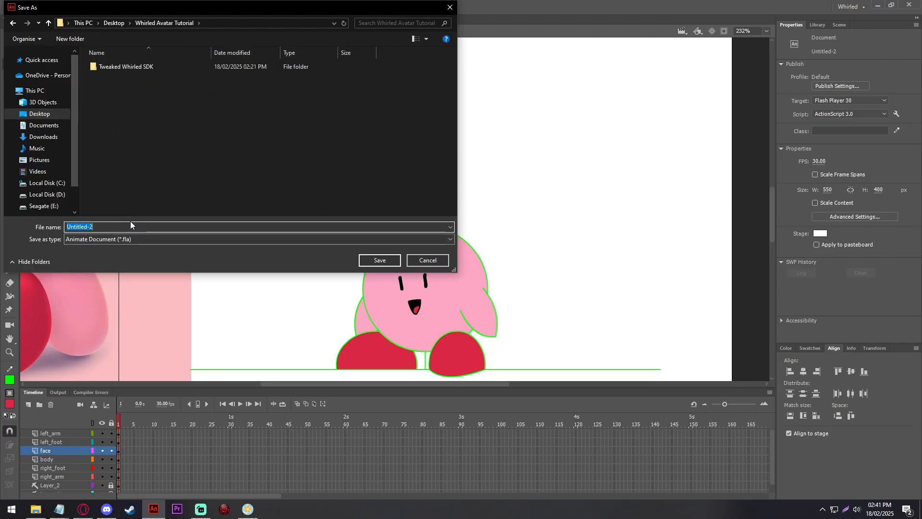
type("Kirby ")
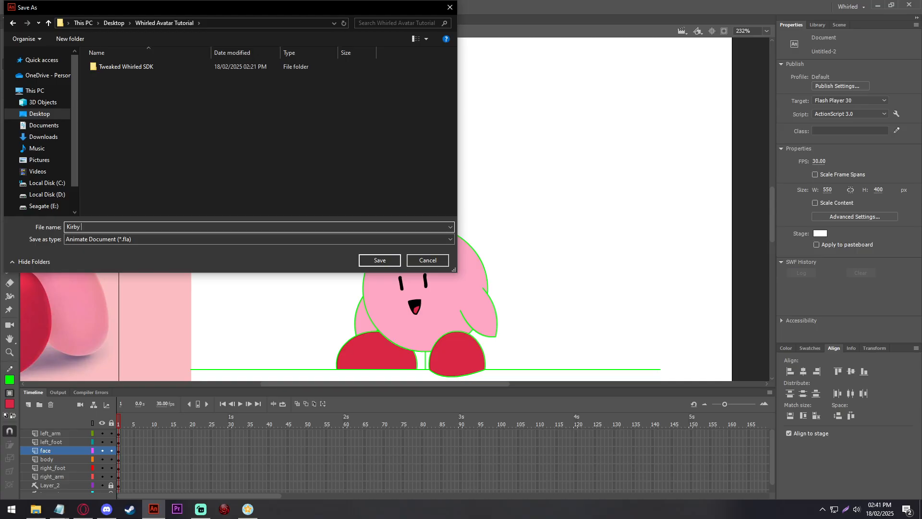
type("Example")
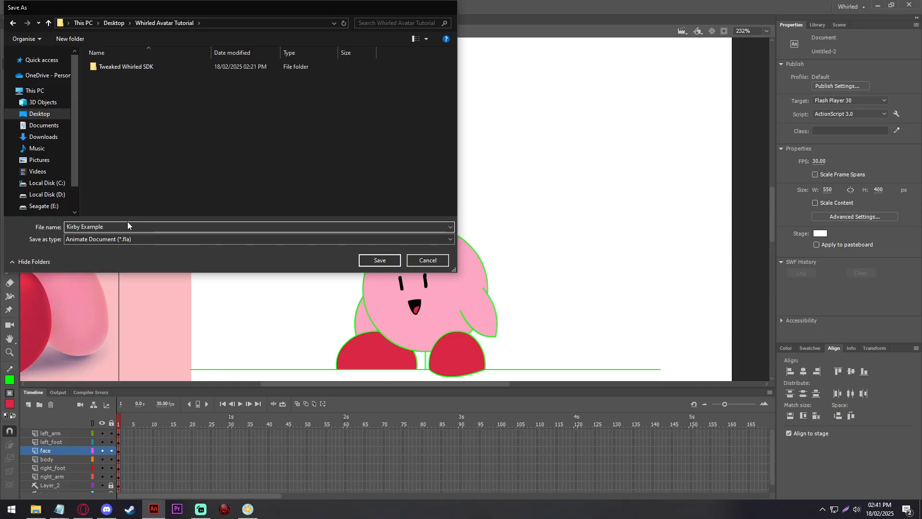
key("Return")
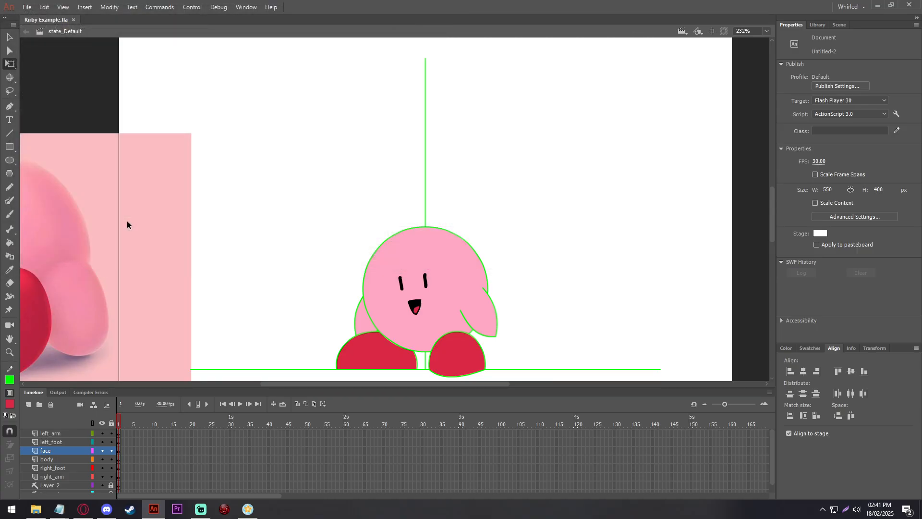
Step: Turn off the HTML Wrapper output and enable PNG Image output alongside Flash (.swf) in the publish settings
left_click(26, 7)
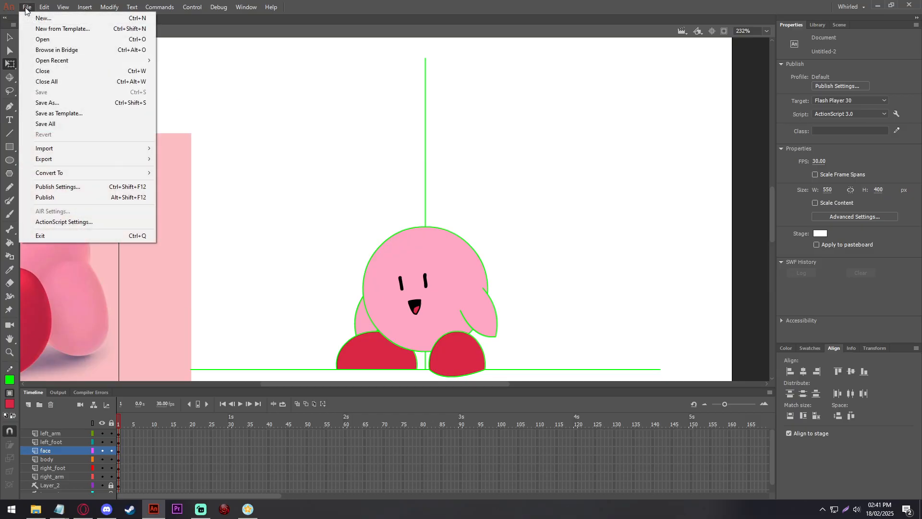
left_click(74, 186)
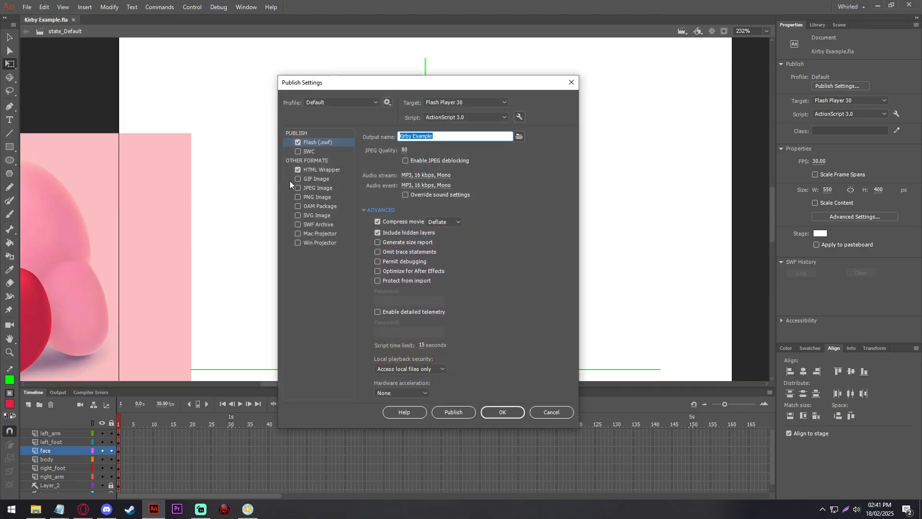
left_click(298, 169)
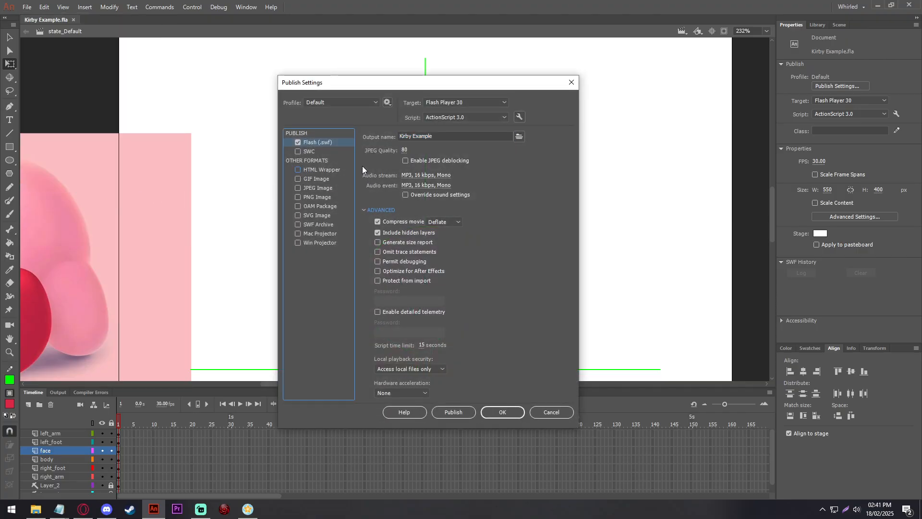
left_click(321, 197)
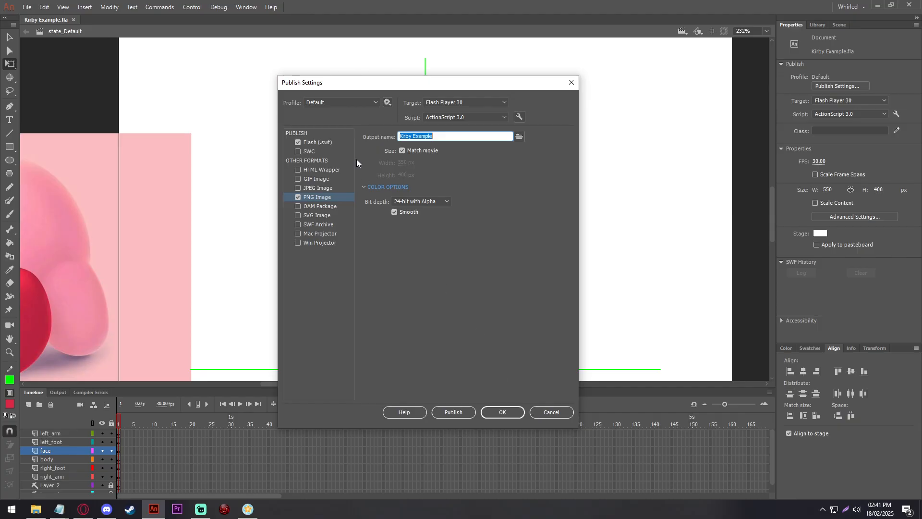
left_click(328, 141)
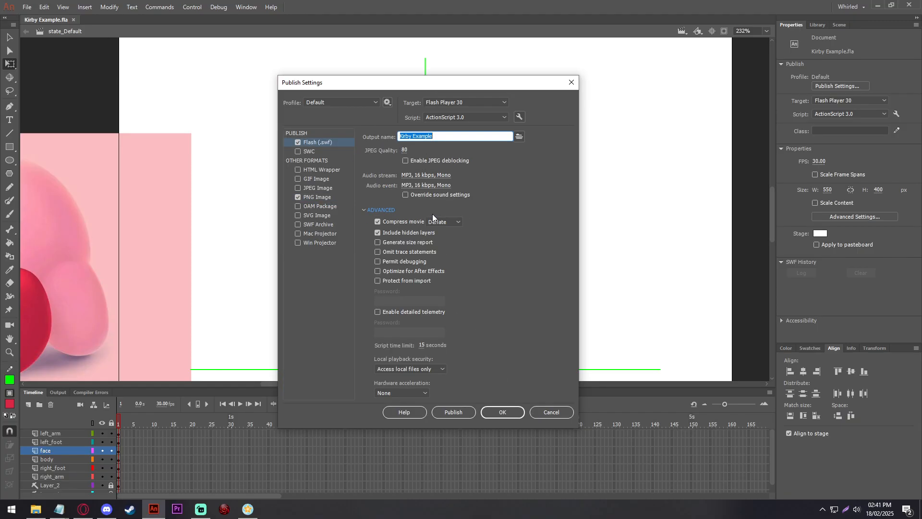
left_click(313, 196)
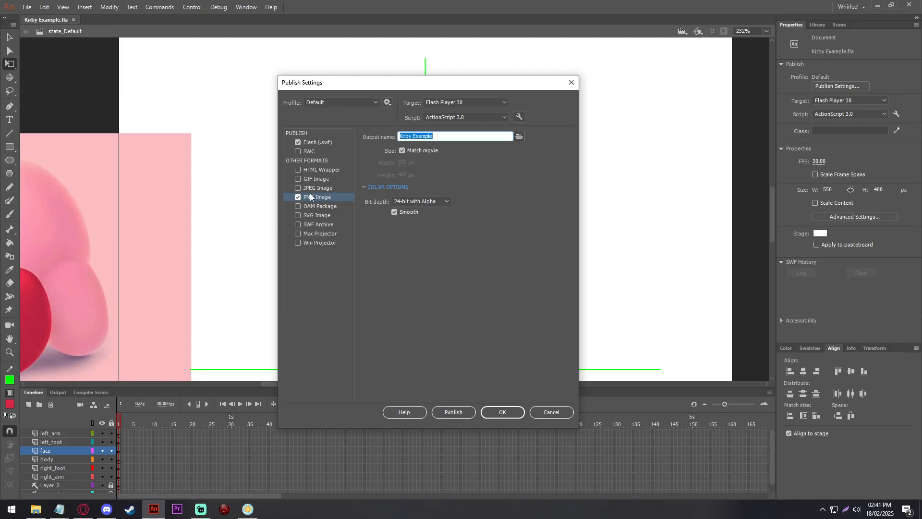
left_click(503, 412)
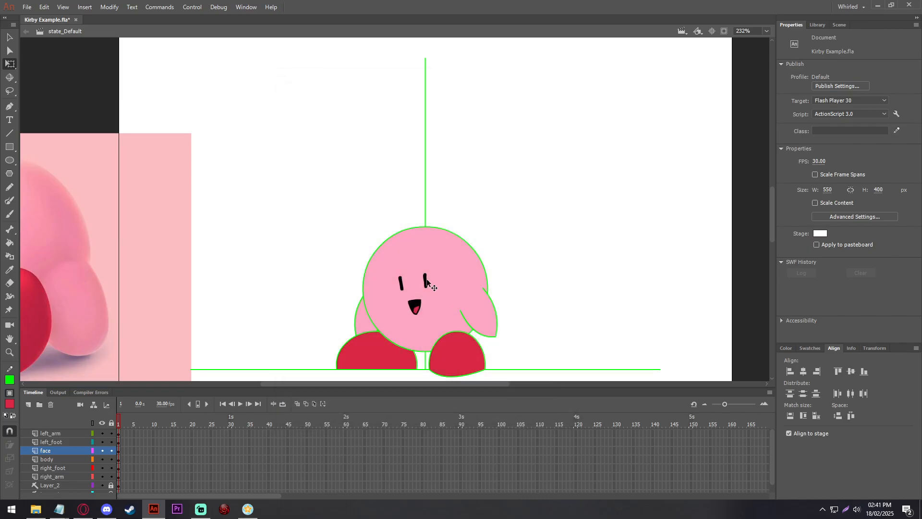
Step: Publish the Kirby Example document with the configured SWF and PNG outputs
left_click(27, 7)
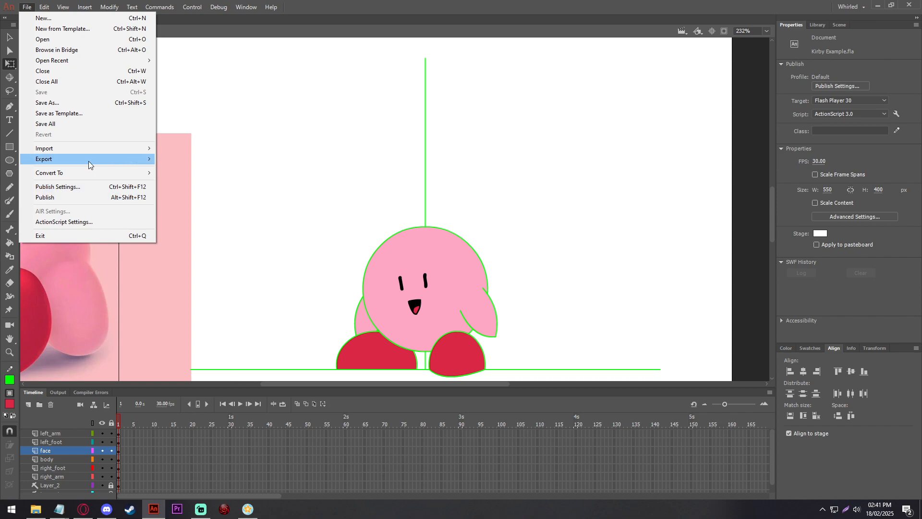
mouse_move(88, 164)
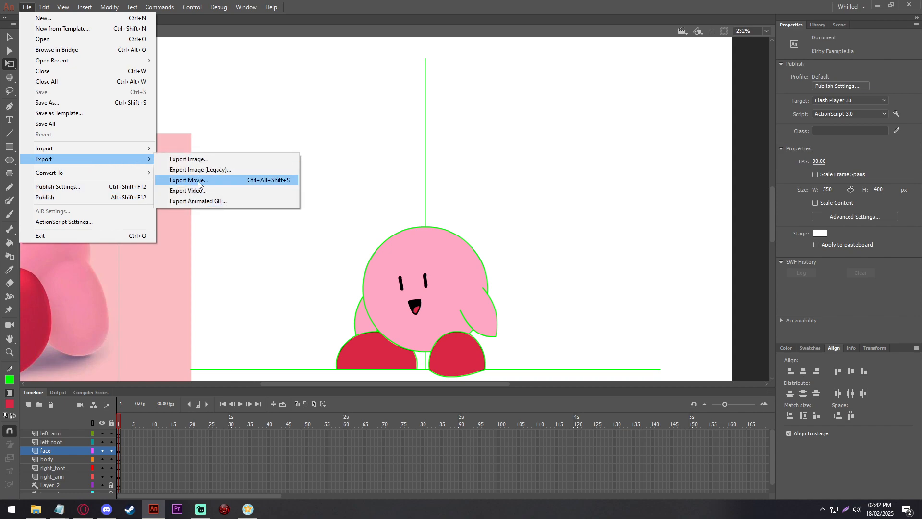
left_click(145, 197)
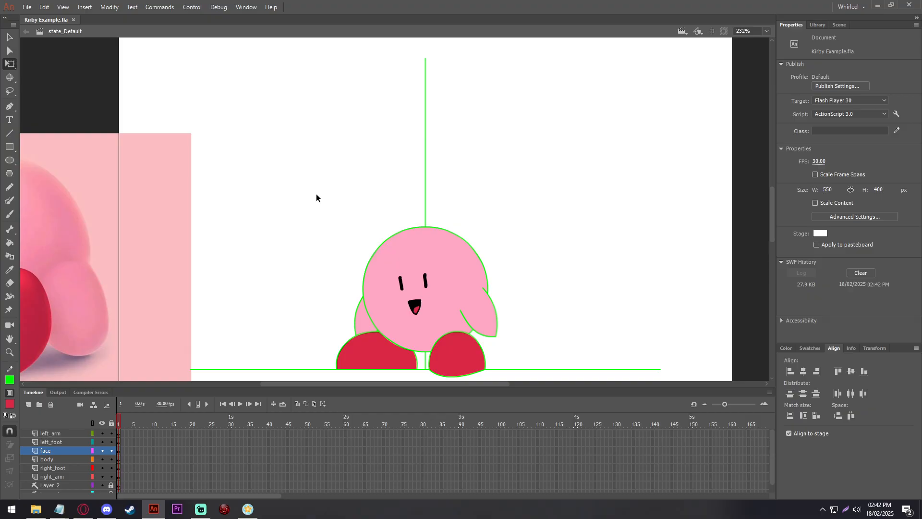
Step: Switch to Whirled and start creating a new avatar from the My Avatars collection
left_click(247, 509)
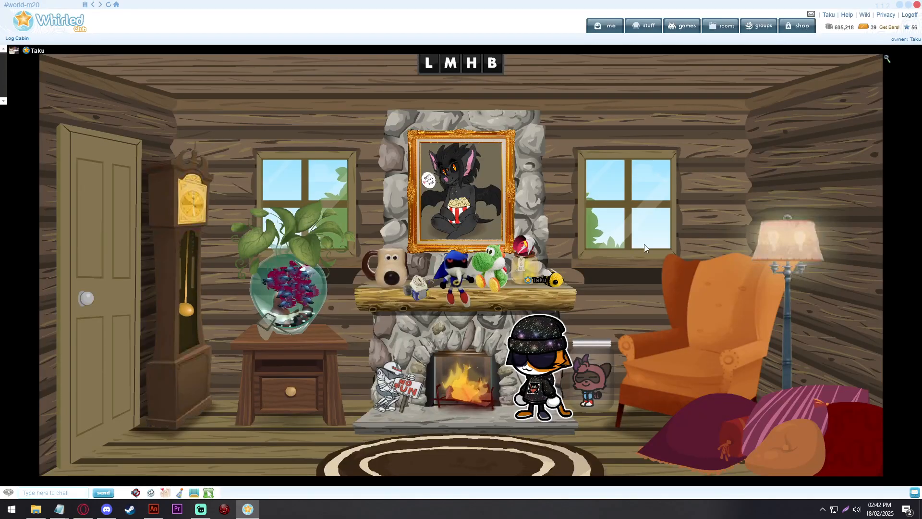
left_click(644, 26)
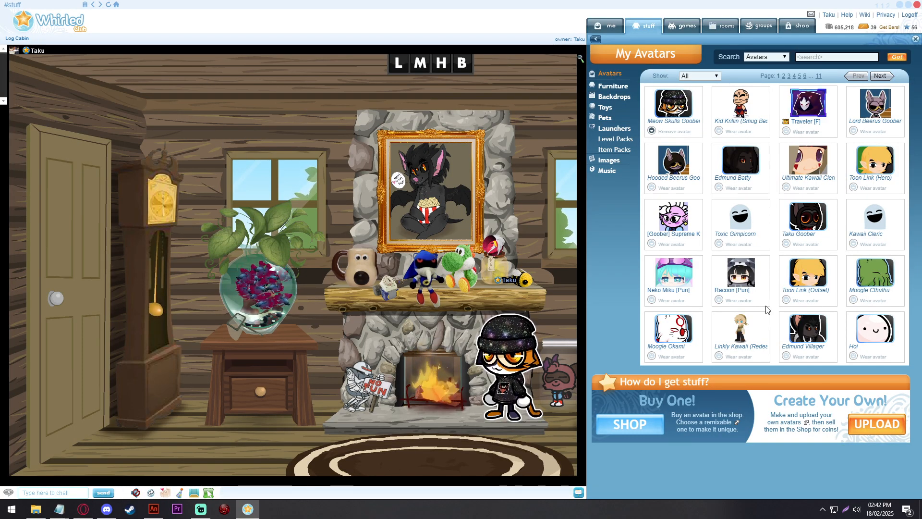
left_click(869, 424)
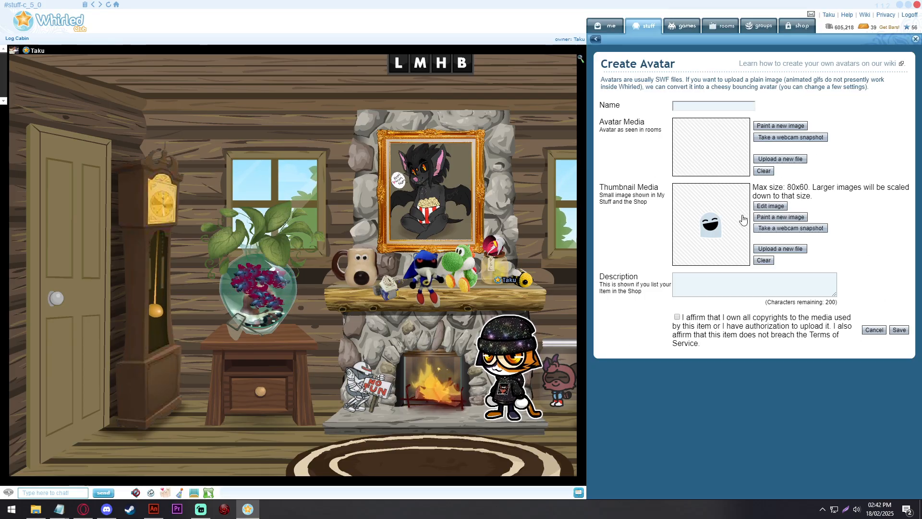
Step: Upload the Kirby Example SWF from the Desktop's Whirled Avatar Tutorial folder as the avatar media
left_click(780, 158)
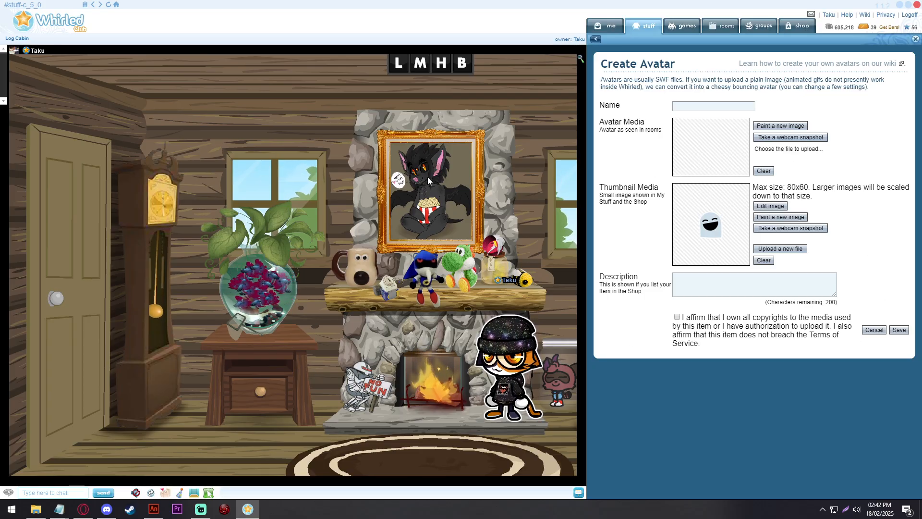
left_click(40, 113)
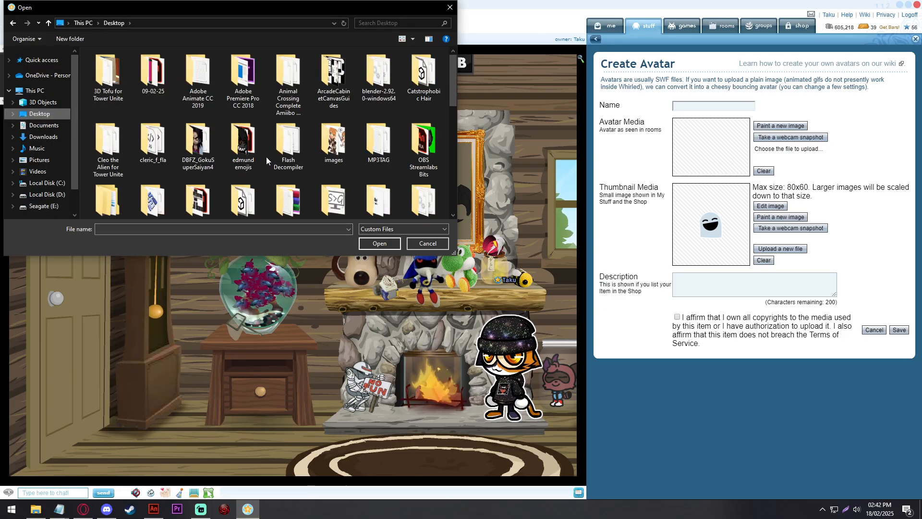
scroll(267, 156, "down", 1)
double_click(243, 110)
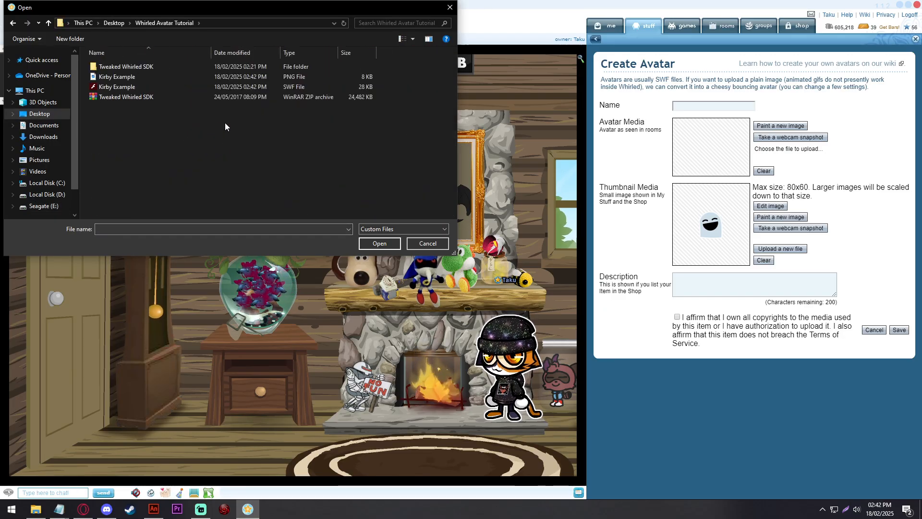
left_click(147, 89)
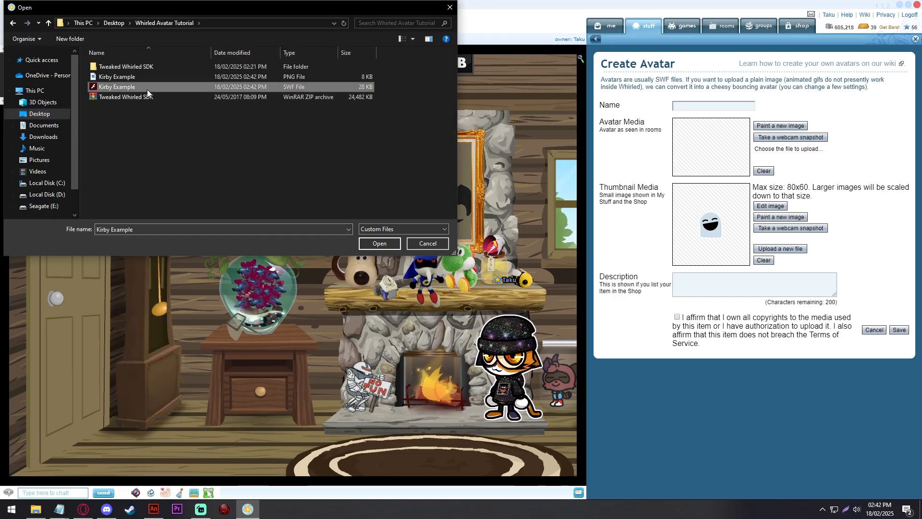
double_click(312, 89)
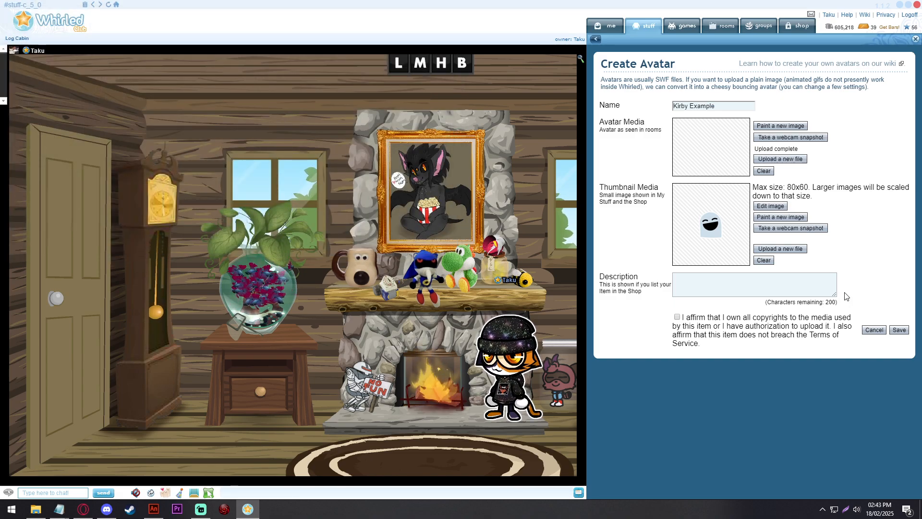
Step: Upload the Kirby Example PNG as the thumbnail, affirm the copyright statement and save the new avatar
left_click(781, 248)
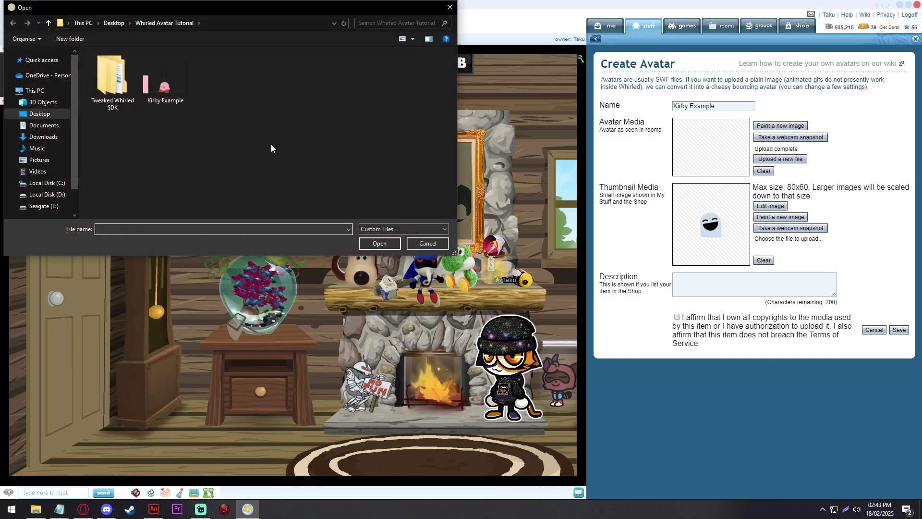
double_click(166, 97)
left_click(677, 317)
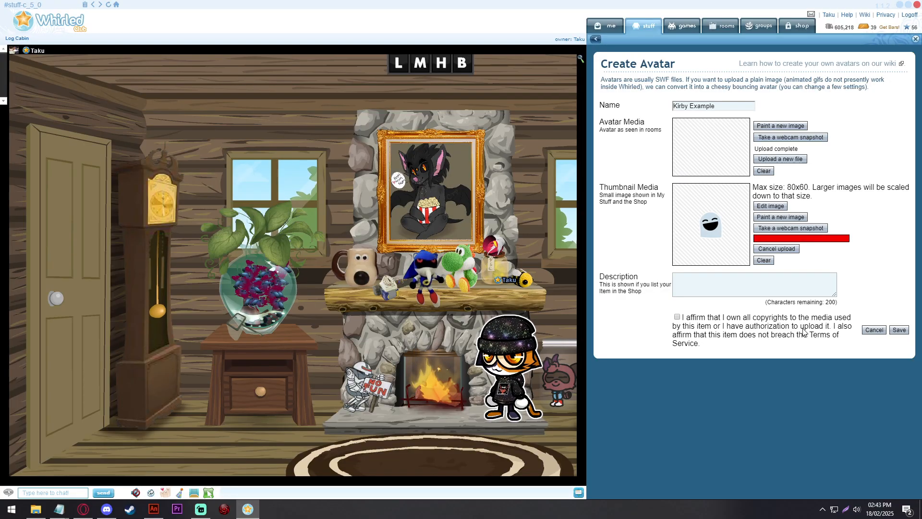
left_click(898, 329)
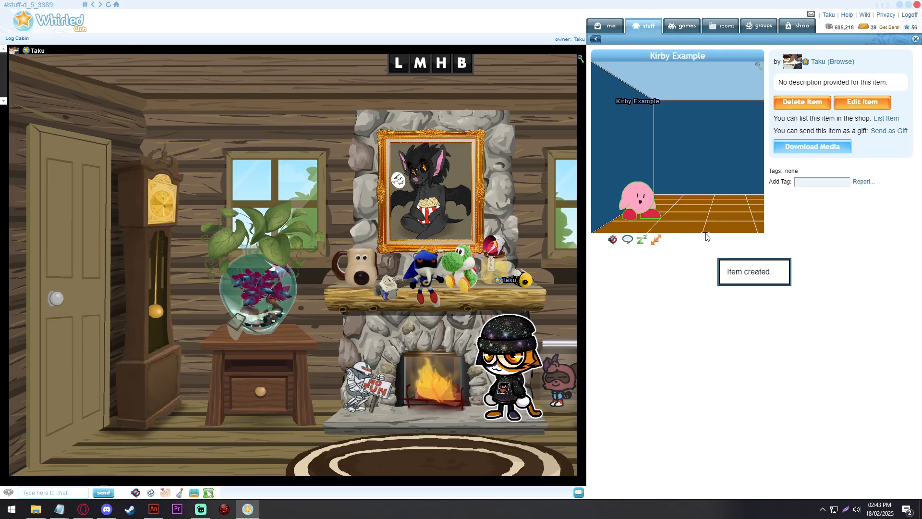
Step: Walk the Kirby avatar around the preview room to check its movement, hotspot and name label position
left_click(704, 210)
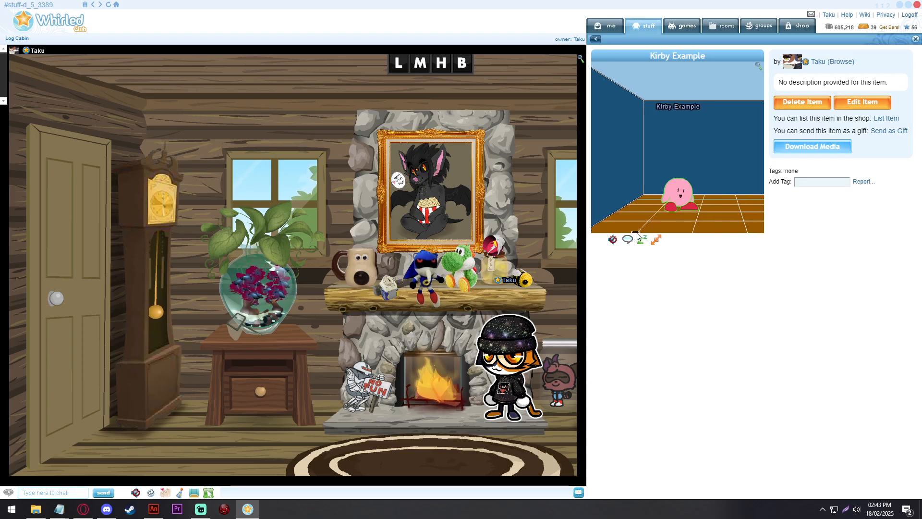
left_click(636, 211)
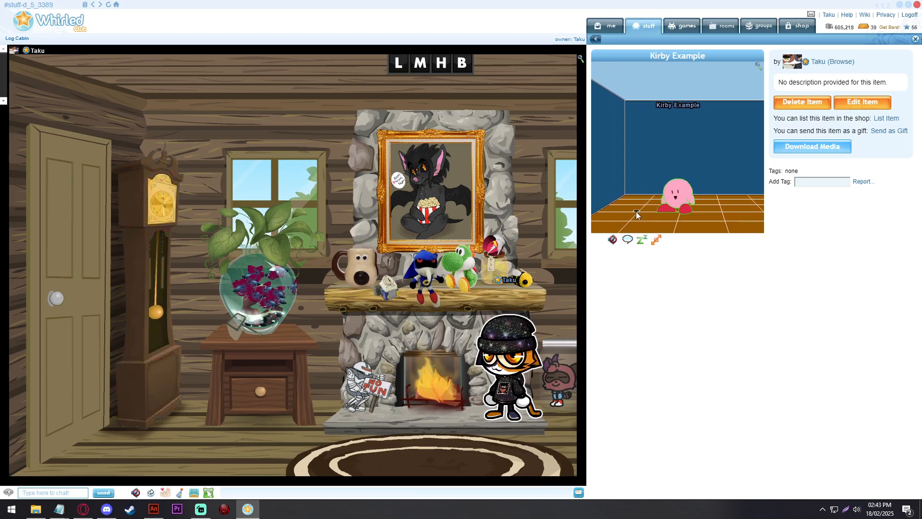
left_click(666, 225)
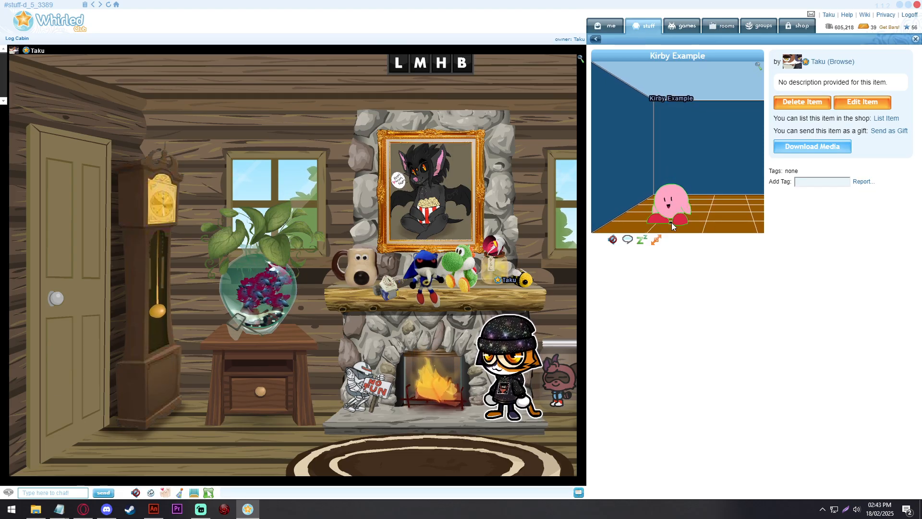
left_click(671, 224)
left_click(645, 227)
left_click(688, 225)
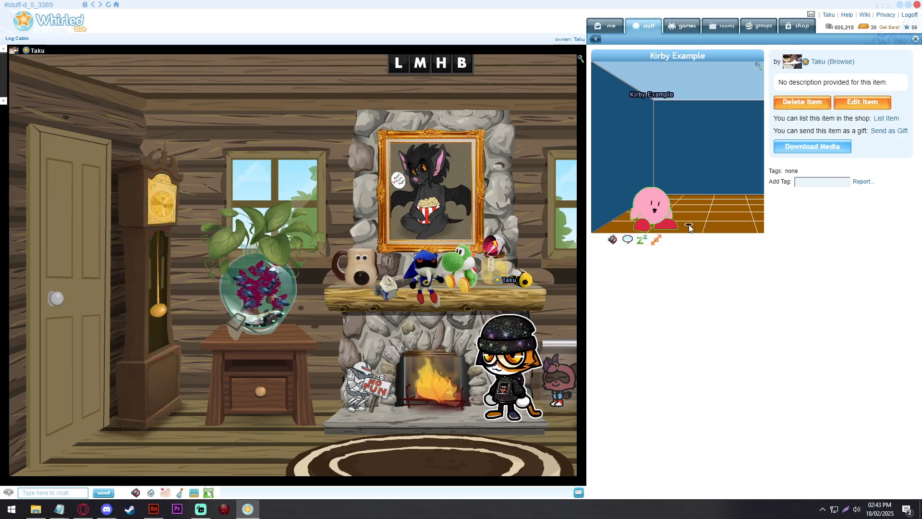
left_click(651, 224)
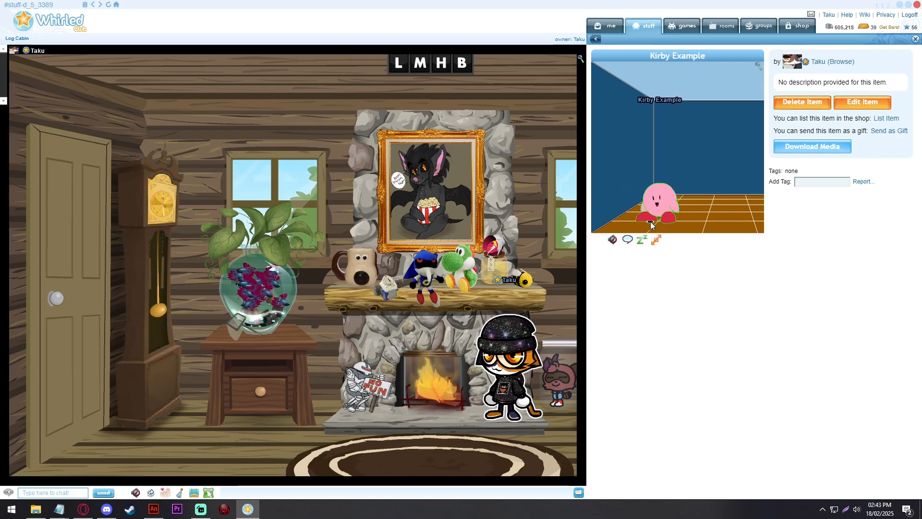
left_click(651, 221)
left_click(641, 223)
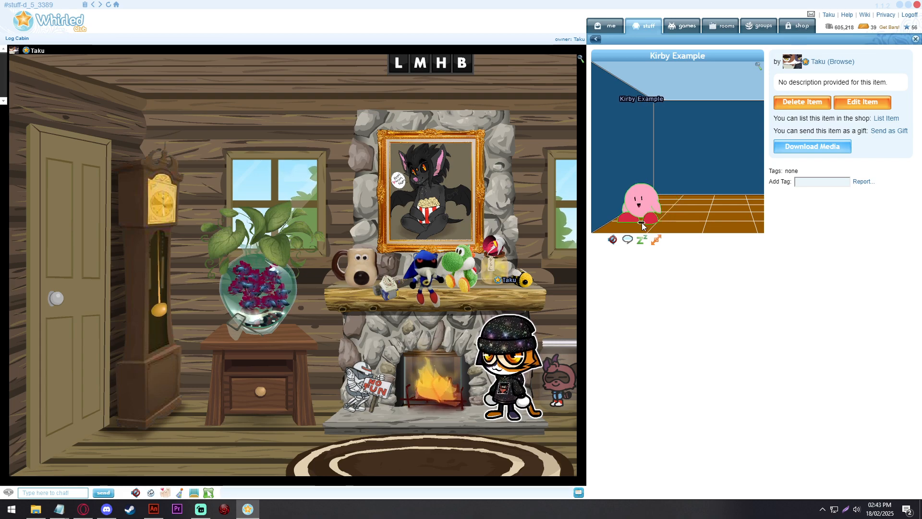
left_click(687, 225)
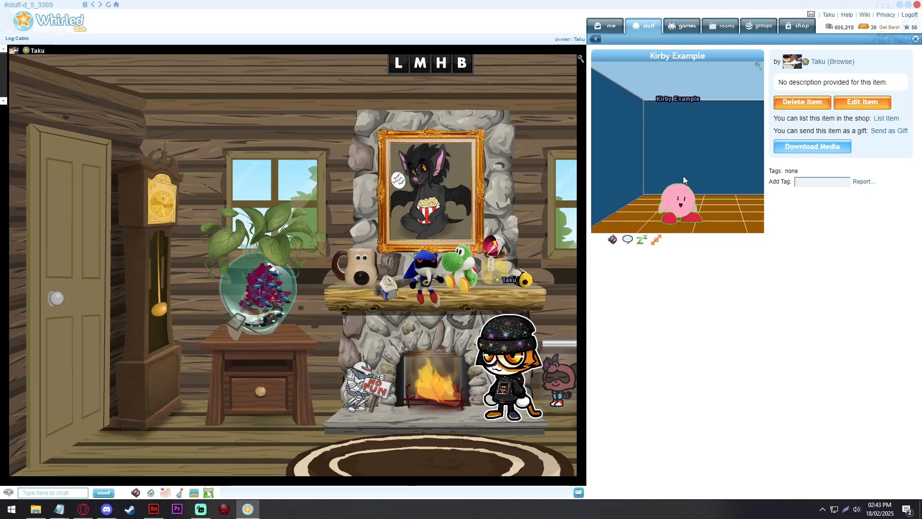
Step: Switch to Adobe Animate and set the third setHotSpot value to 150 in the main scene's frame 1 script
left_click(154, 509)
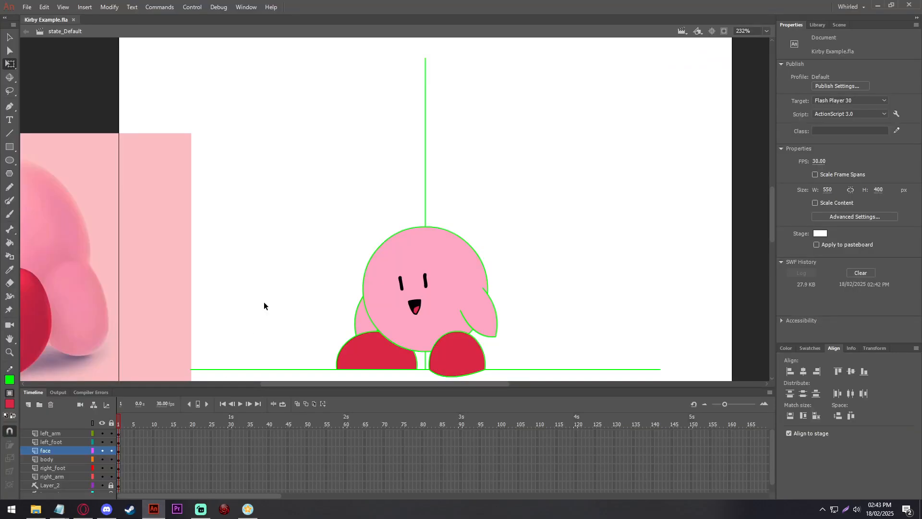
key("F9")
left_click(77, 75)
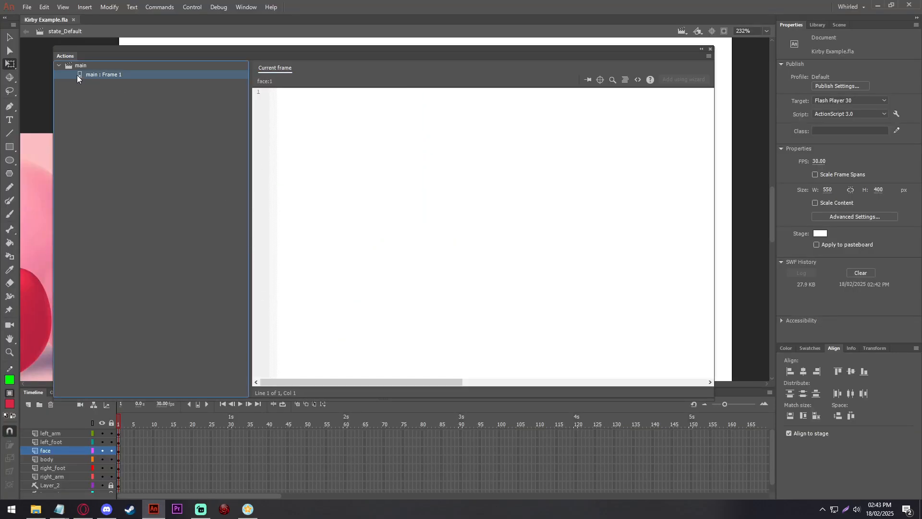
key("ctrl+a")
left_click(394, 130)
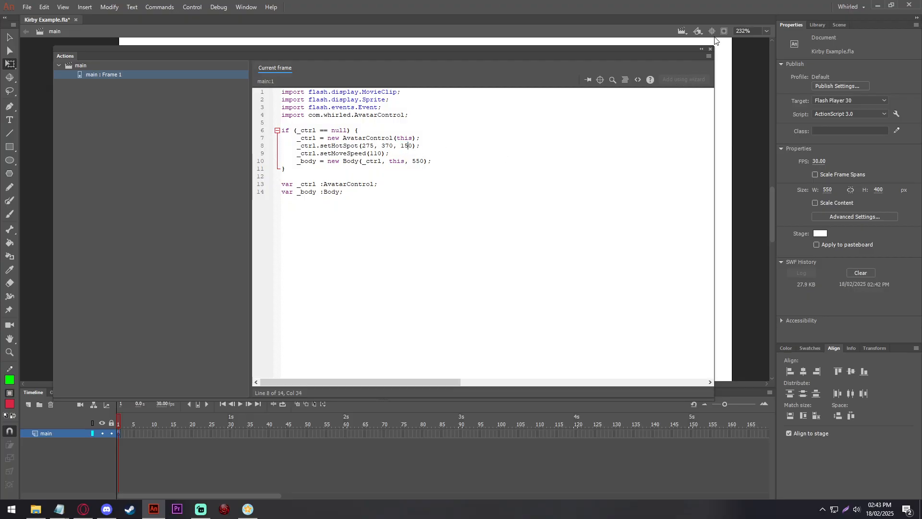
left_click(710, 50)
Step: Save the document and publish it again with the edited hotspot script
key("ctrl+s")
left_click(27, 7)
left_click(48, 198)
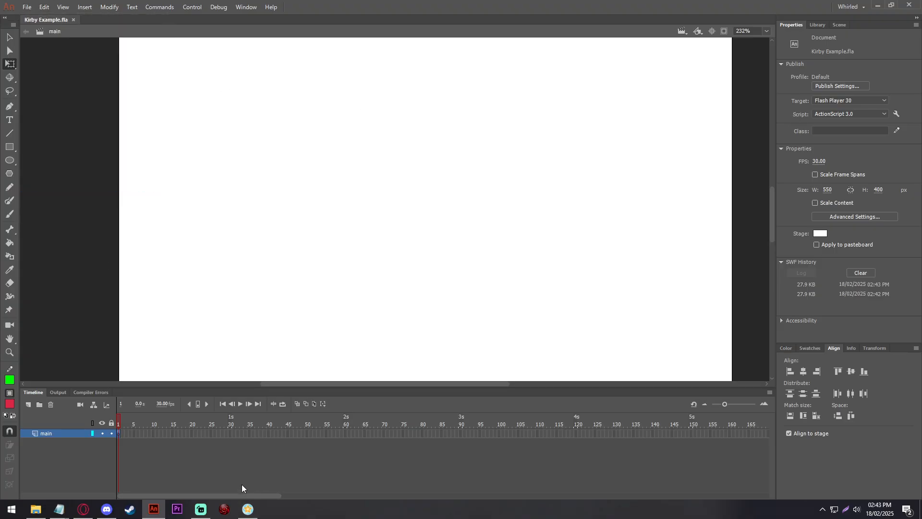
Step: Switch to Whirled, replace the Kirby Example avatar media with the republished SWF, affirm the copyright statement and save the item
left_click(248, 509)
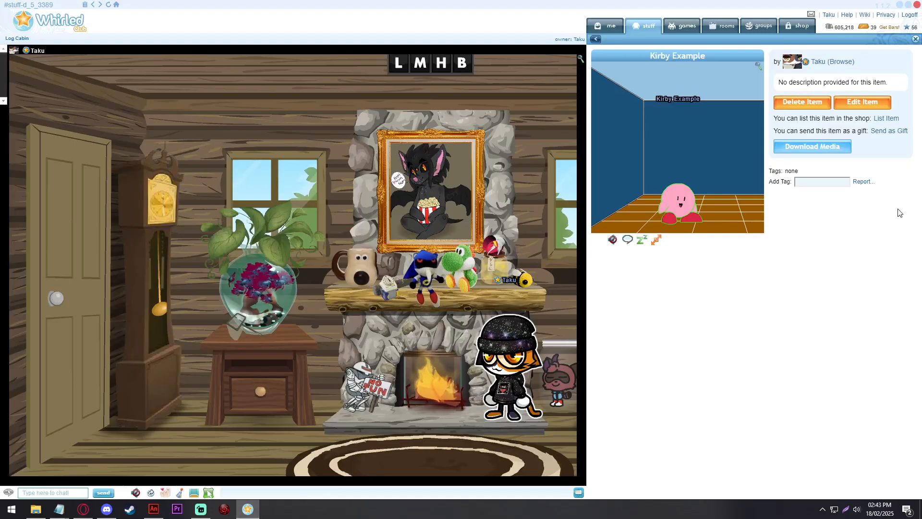
left_click(860, 105)
left_click(788, 164)
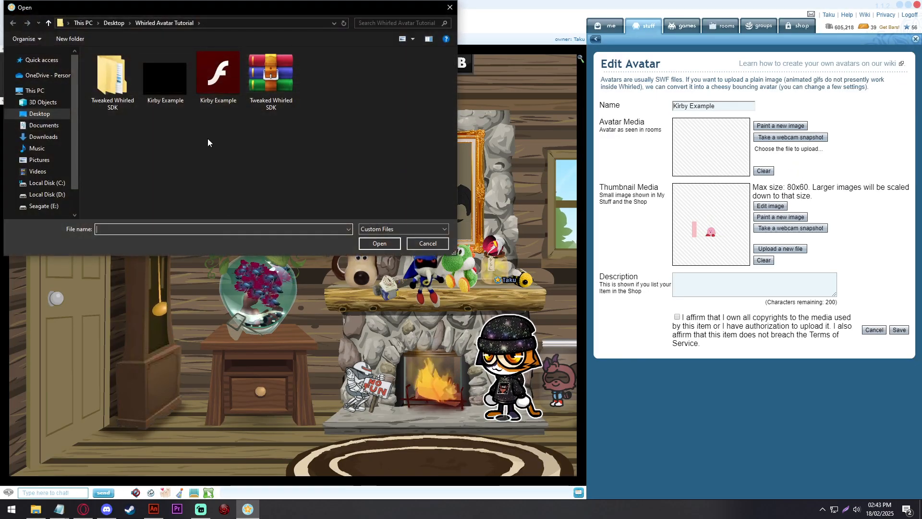
left_click(218, 85)
double_click(217, 86)
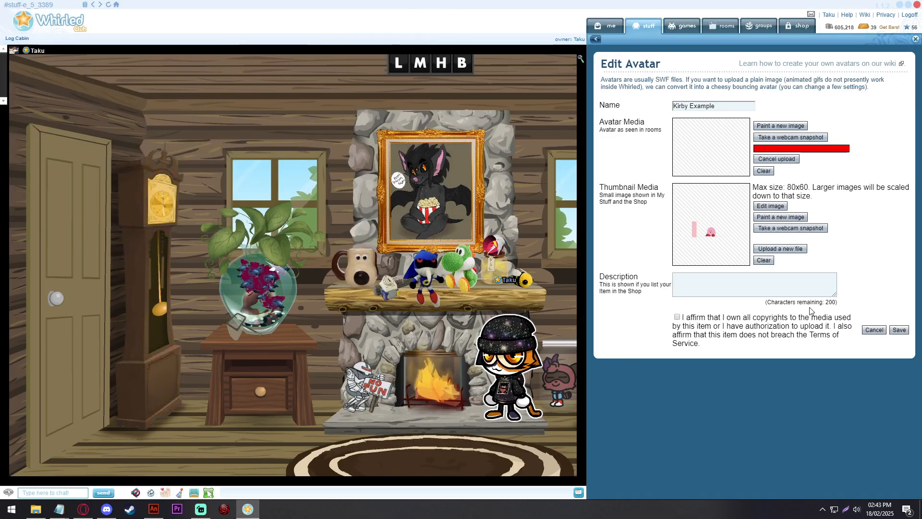
left_click(677, 317)
left_click(899, 329)
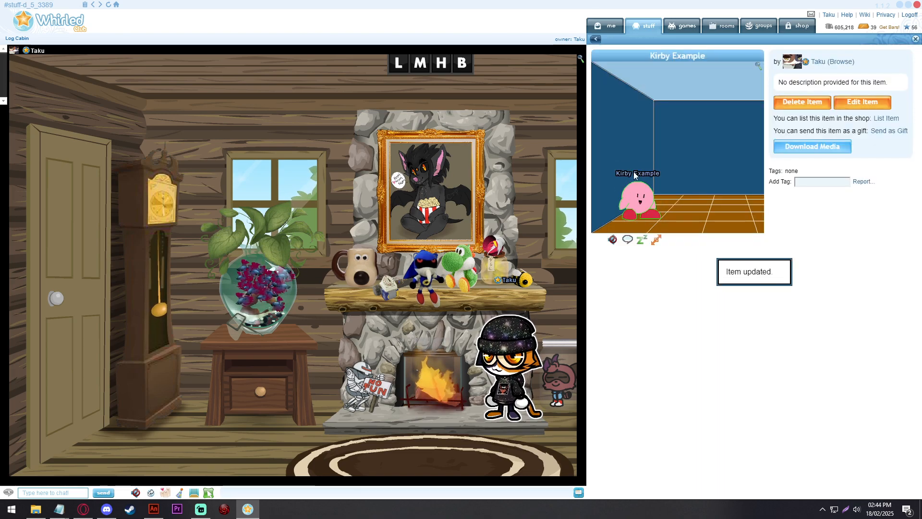
Step: Walk the updated Kirby avatar around the preview room to check its name label height, and open its actions menu
left_click(665, 229)
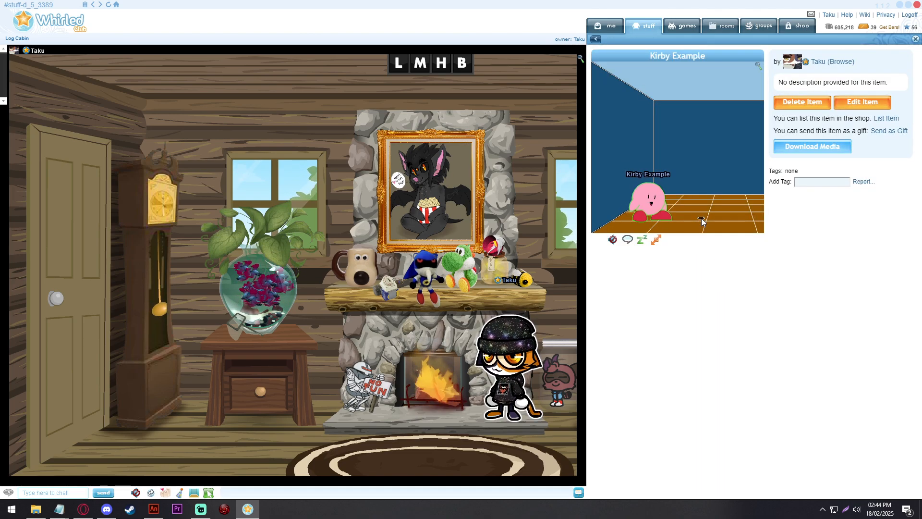
left_click(696, 219)
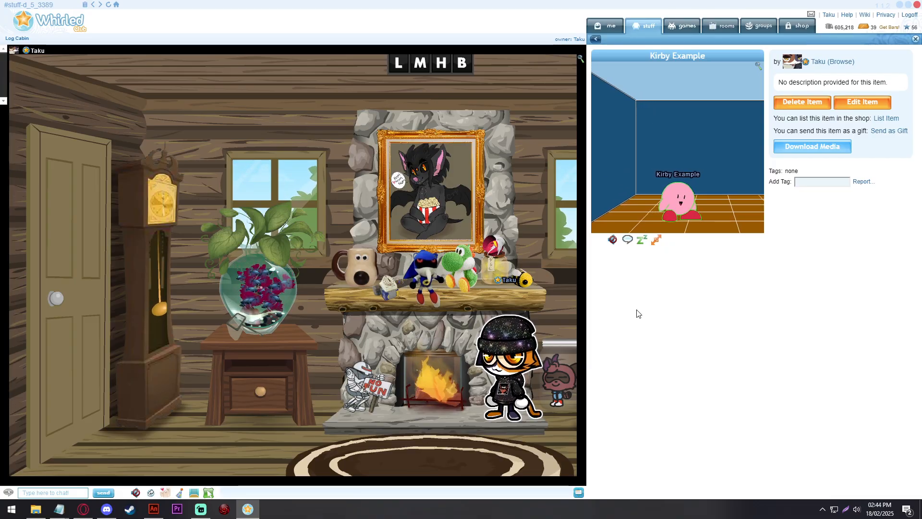
left_click(655, 206)
left_click(696, 221)
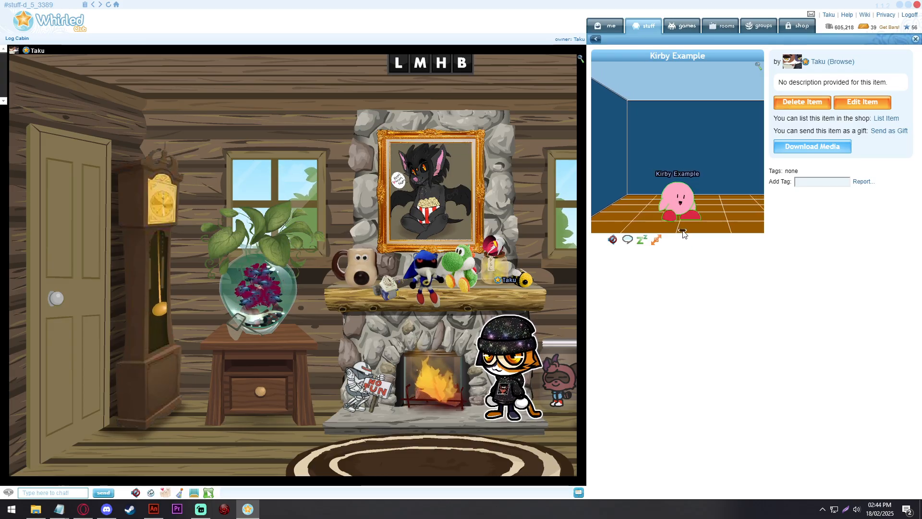
left_click(659, 216)
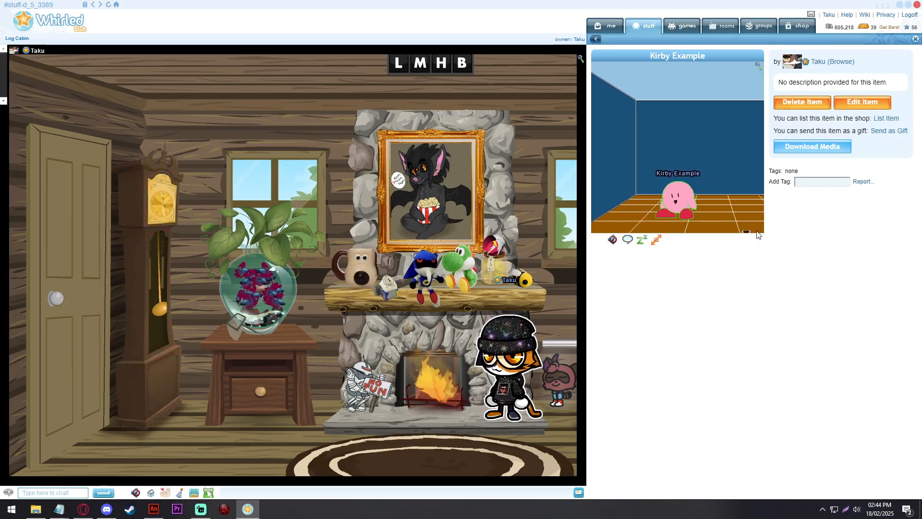
left_click(729, 217)
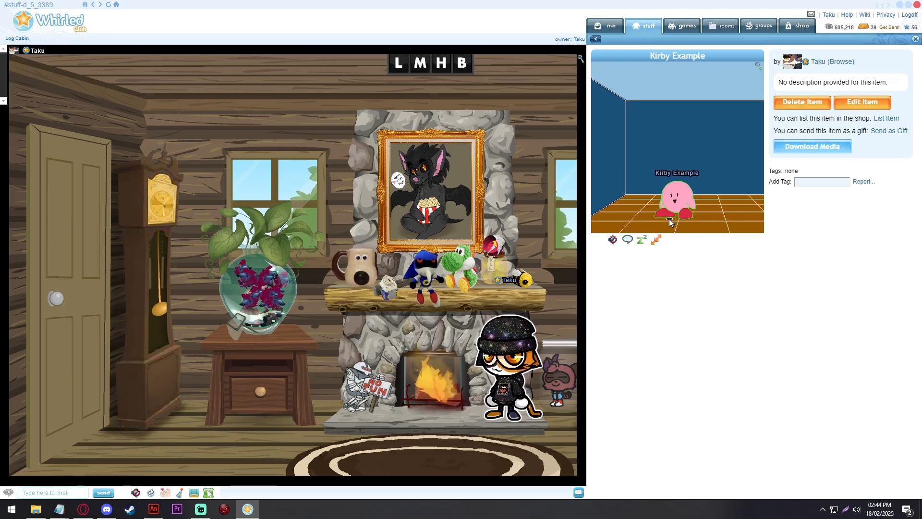
left_click(680, 194)
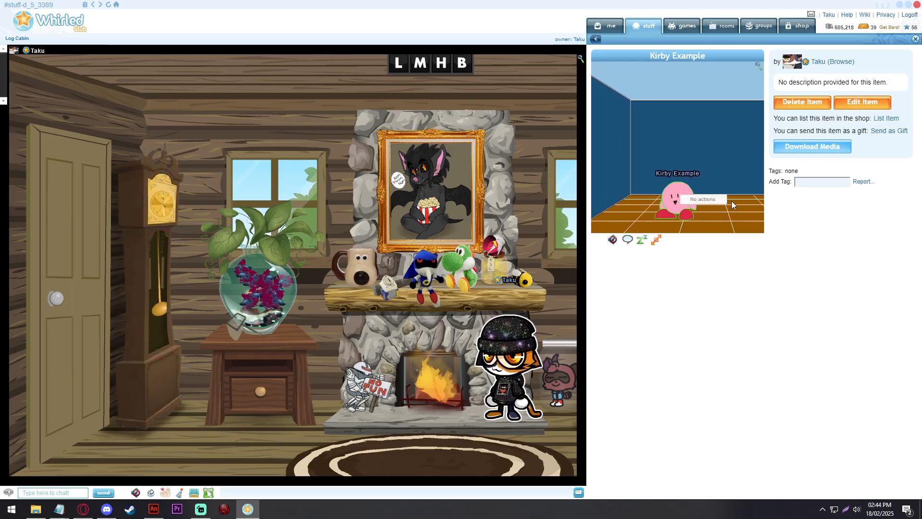
Step: Walk Kirby around the preview room once more and wear the Kirby Example avatar from the My Avatars list
left_click(642, 216)
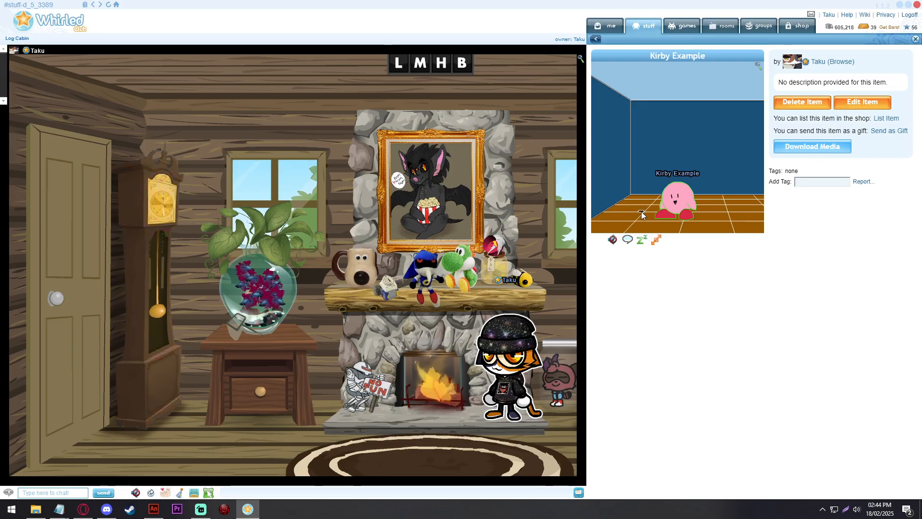
left_click(692, 215)
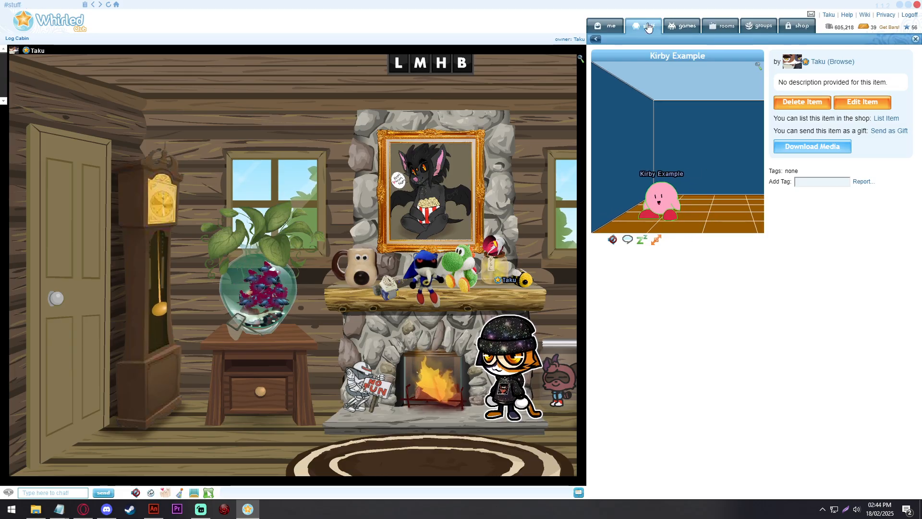
left_click(649, 27)
left_click(668, 131)
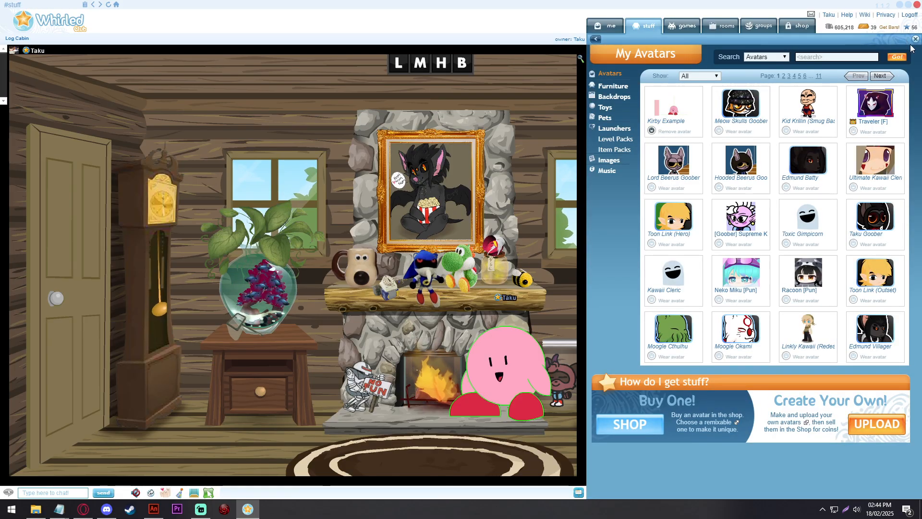
Step: Close the avatar inventory and walk Kirby to several spots in the Log Cabin room to check the hotspot and name height
left_click(915, 39)
left_click(451, 463)
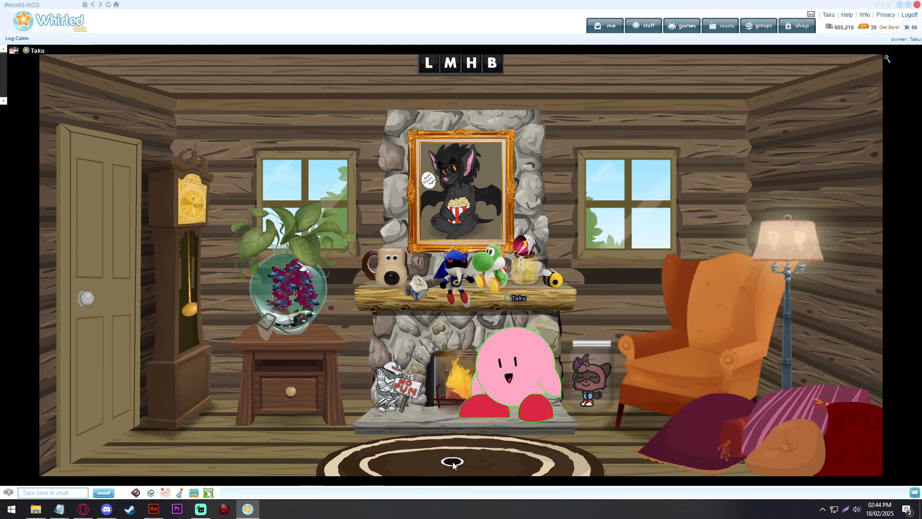
left_click(603, 442)
left_click(457, 451)
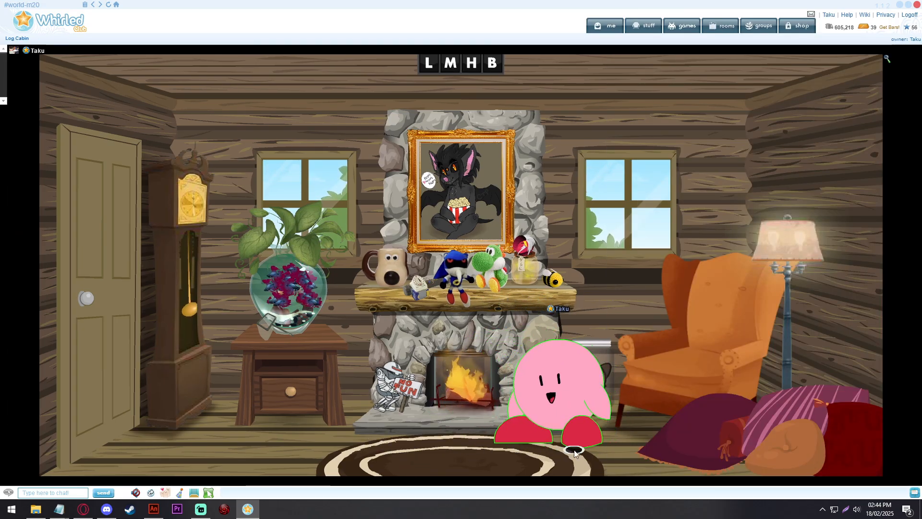
left_click(572, 441)
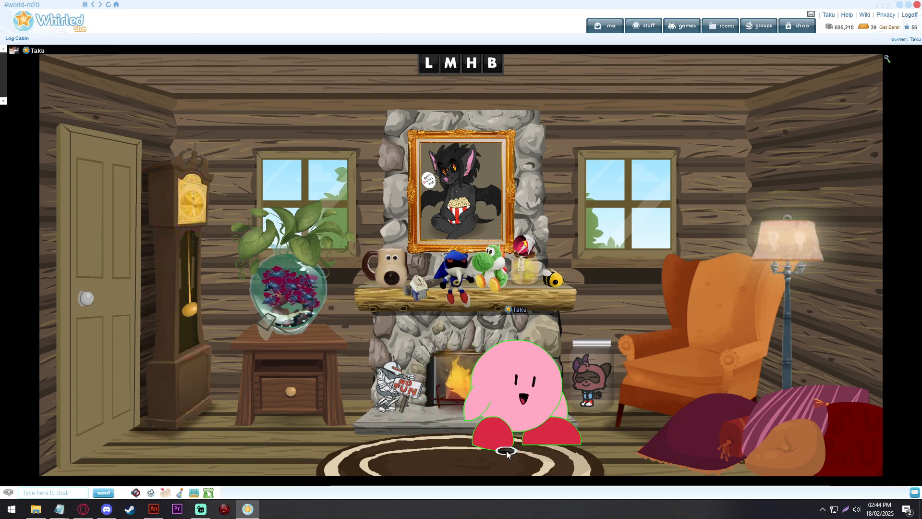
left_click(539, 448)
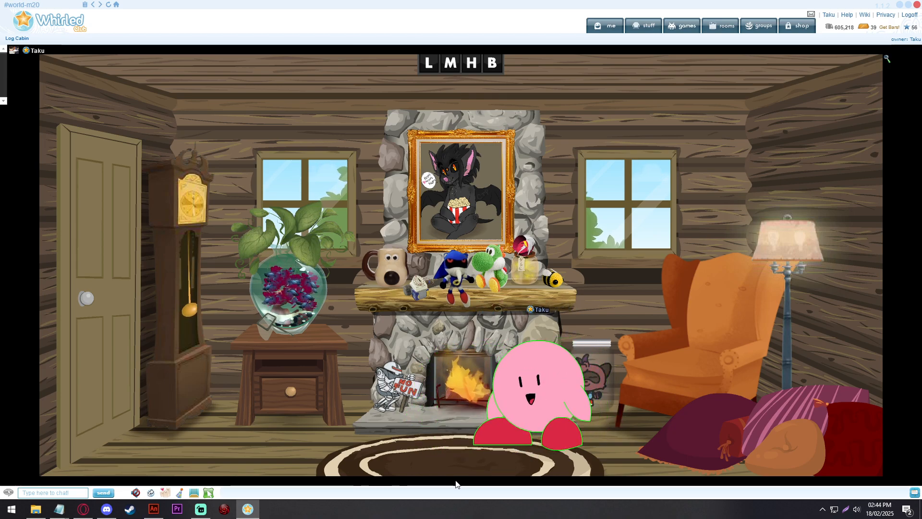
Step: Switch to the How 2 Make Whirled Avatar notes in Notepad and review the completed sections and the start of "#3 Animating The Character"
mouse_move(59, 509)
left_click(94, 482)
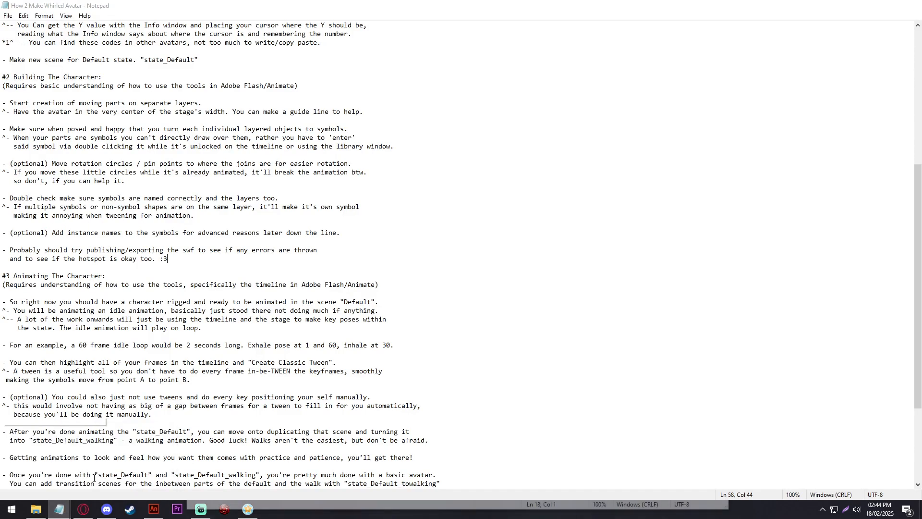
left_click_drag(208, 259, 1, 1)
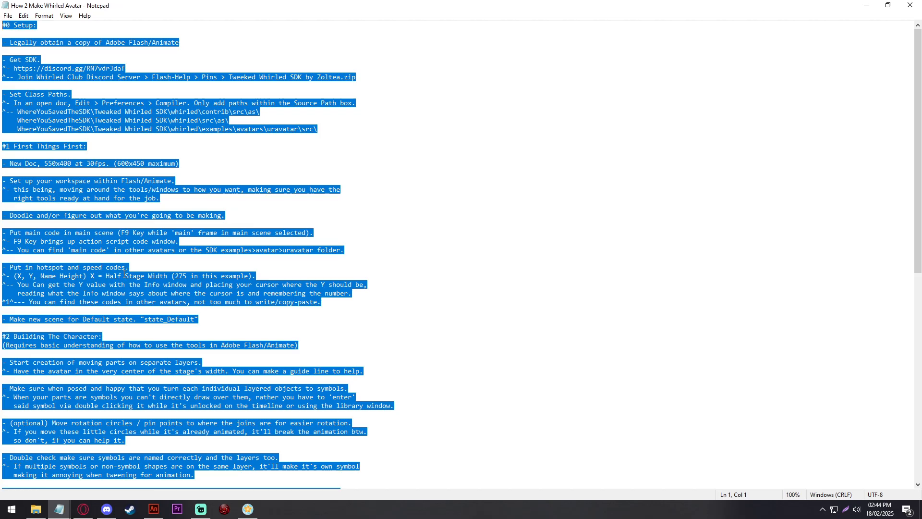
scroll(124, 274, "down", 6)
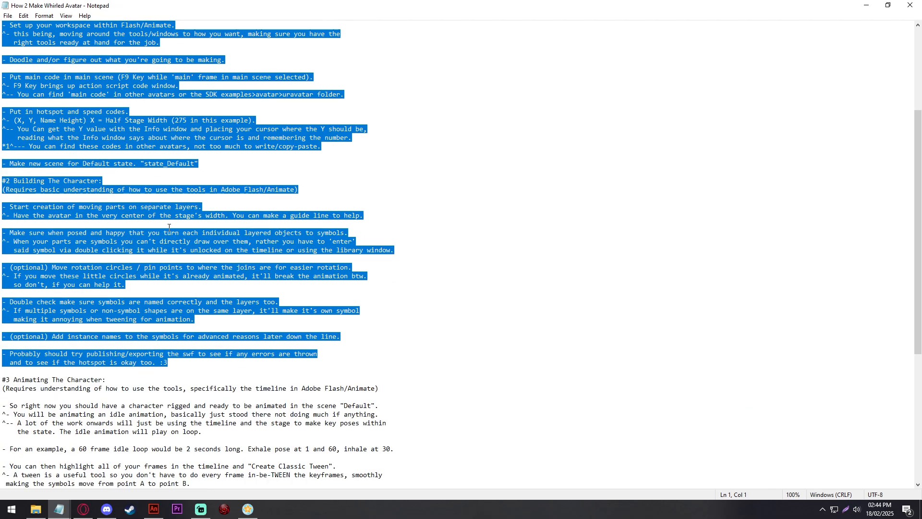
scroll(168, 227, "down", 9)
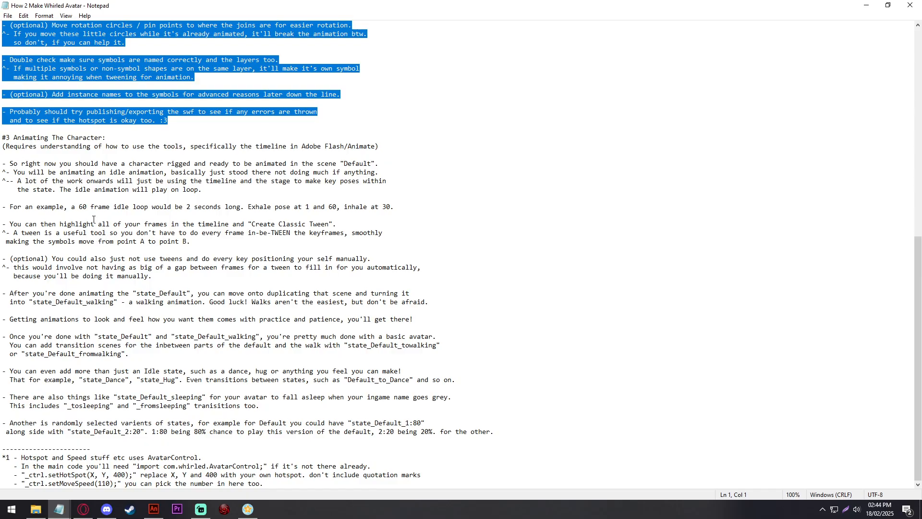
left_click_drag(29, 164, 392, 160)
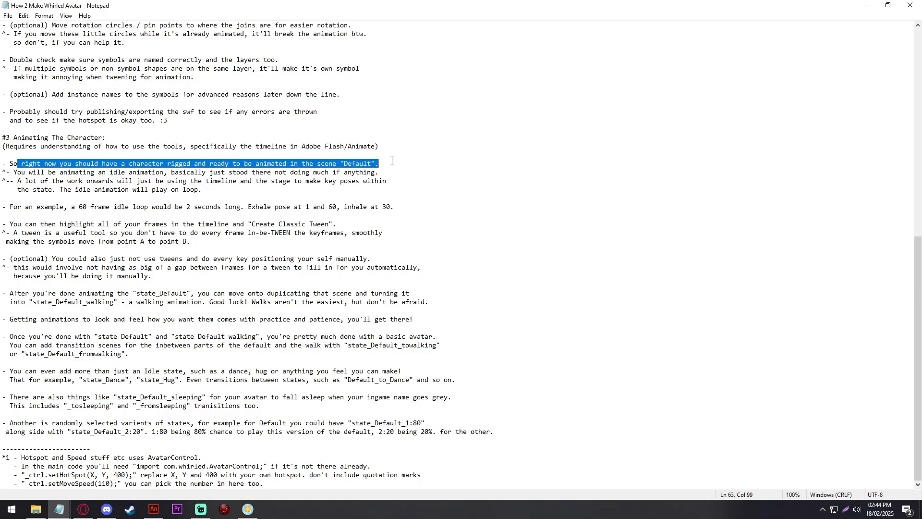
Step: Switch to Adobe Animate, open the state_Default scene and delete the Layer_1 guide layer holding the Kirby reference image
left_click(153, 511)
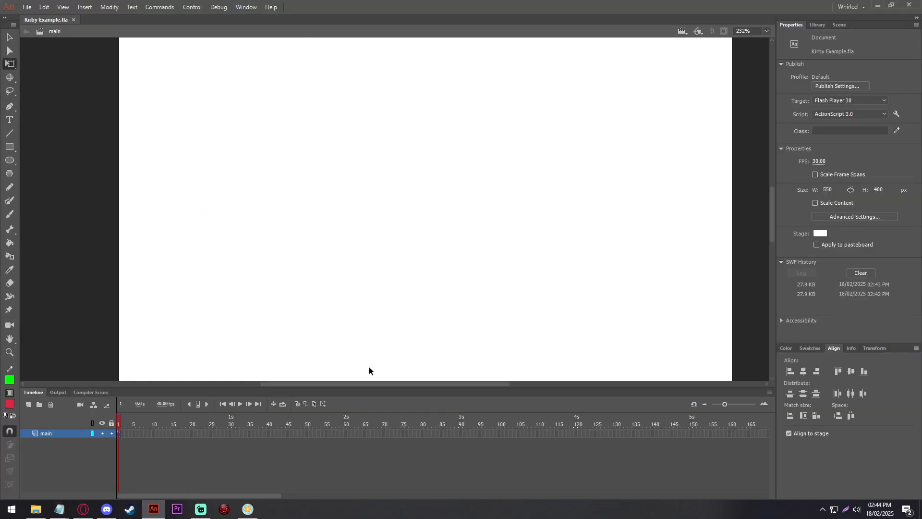
left_click(840, 25)
left_click(810, 44)
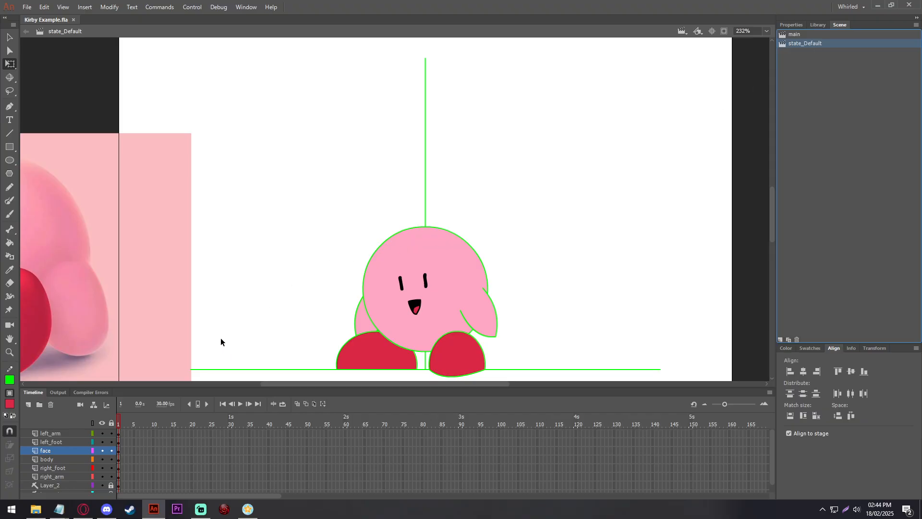
scroll(159, 469, "down", 1)
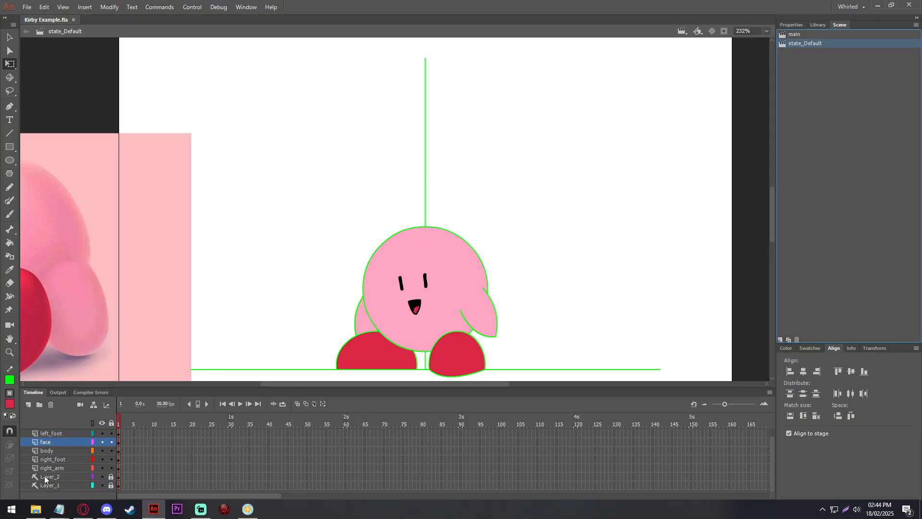
left_click(72, 476)
left_click(53, 486)
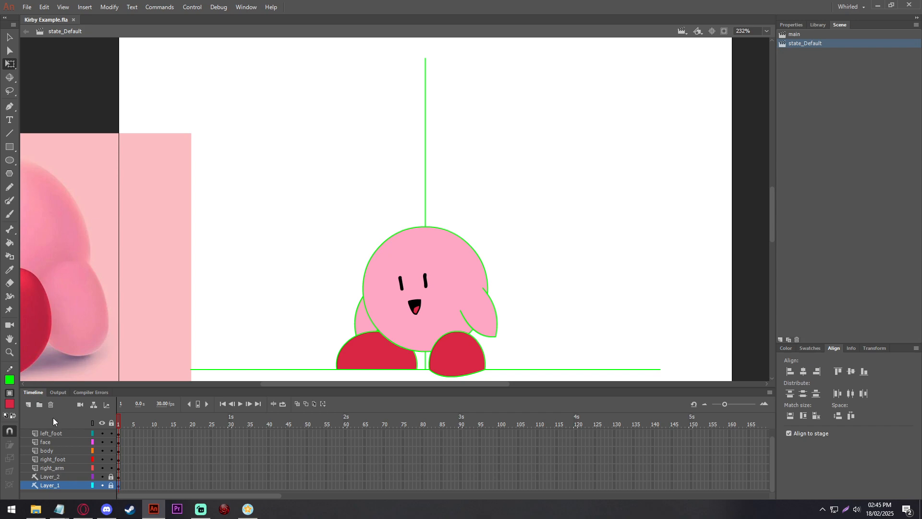
left_click(50, 405)
scroll(473, 240, "down", 2)
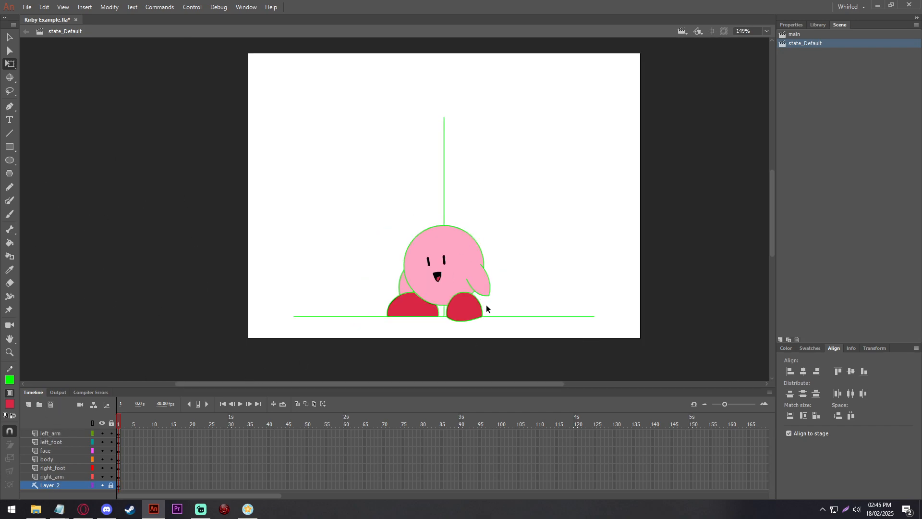
Step: Insert keyframes at frame 60 on the six body part layers, from left_arm to right_arm, leaving out the Layer_2 guide
scroll(487, 310, "up", 4)
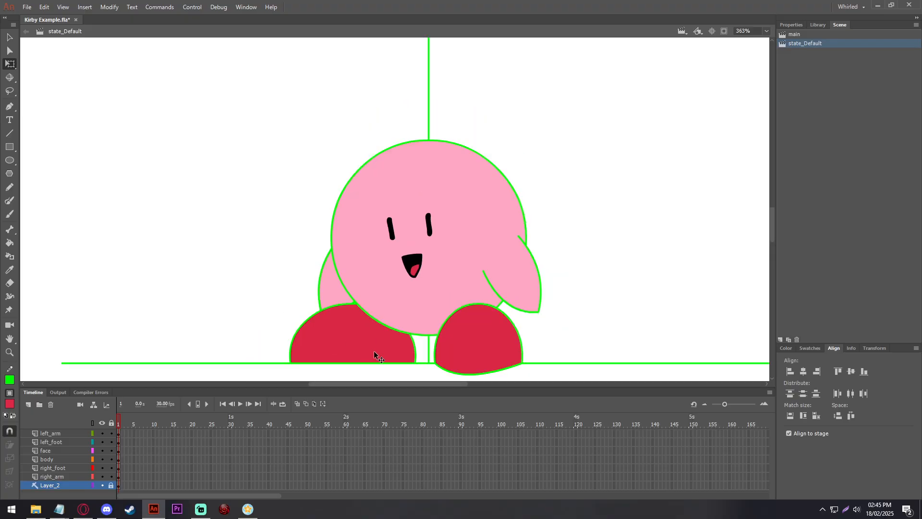
scroll(374, 352, "down", 5)
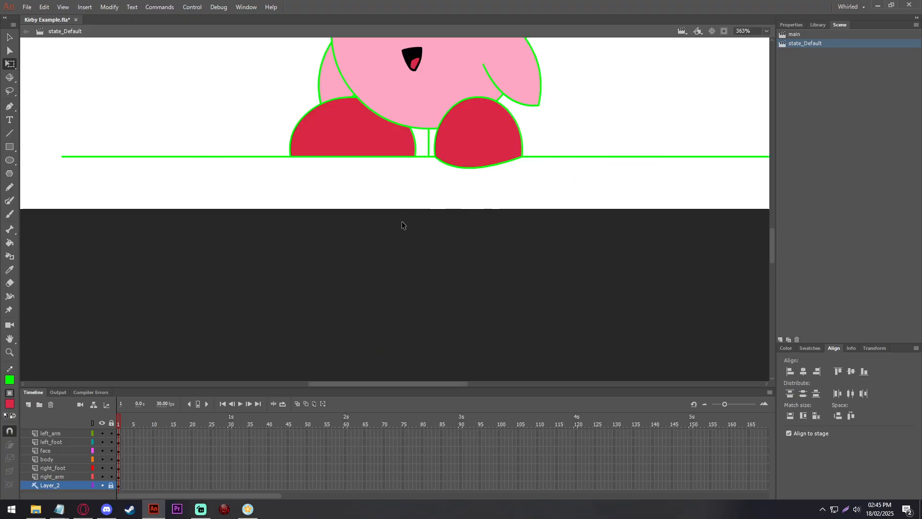
scroll(404, 223, "up", 2)
scroll(431, 263, "up", 2)
scroll(416, 277, "down", 2)
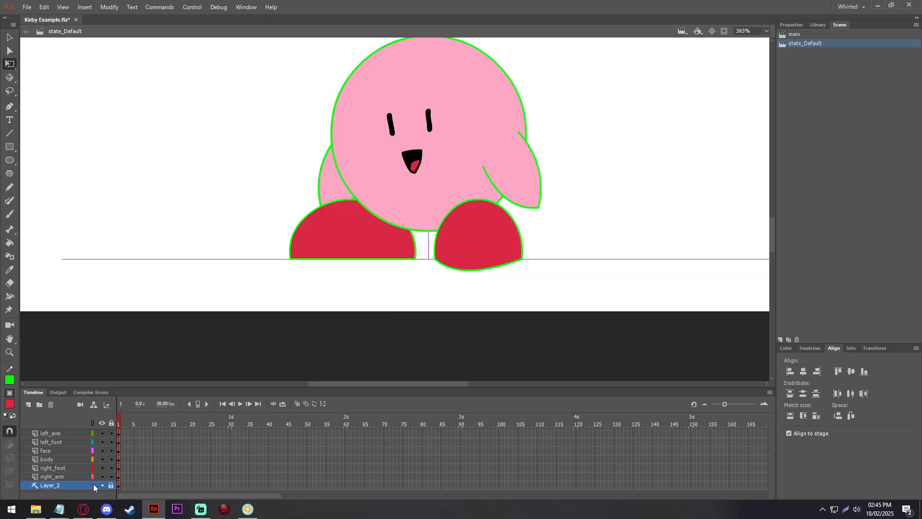
scroll(236, 316, "up", 2)
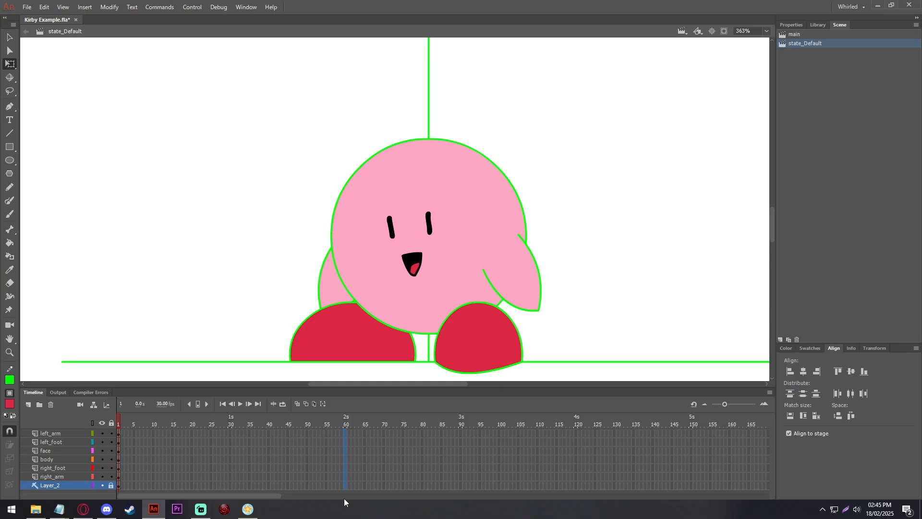
right_click(345, 477)
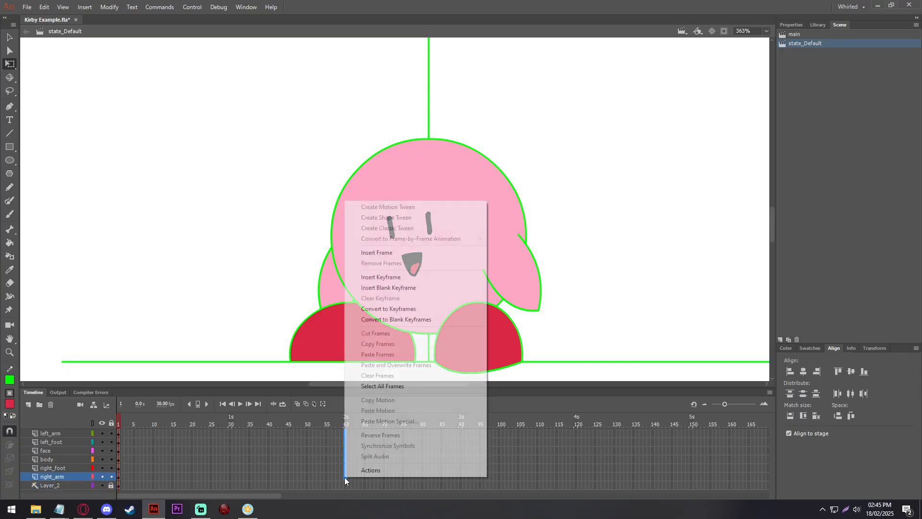
left_click(422, 279)
left_click(191, 354)
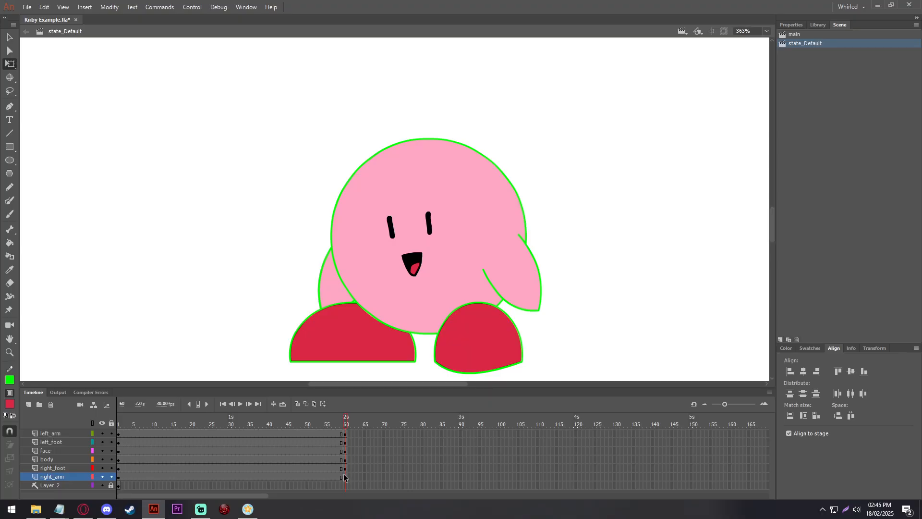
Step: Insert keyframes at frame 30 on all six body part layers for the middle pose of the idle loop
left_click_drag(135, 418, 363, 406)
left_click_drag(229, 430, 229, 474)
right_click(229, 475)
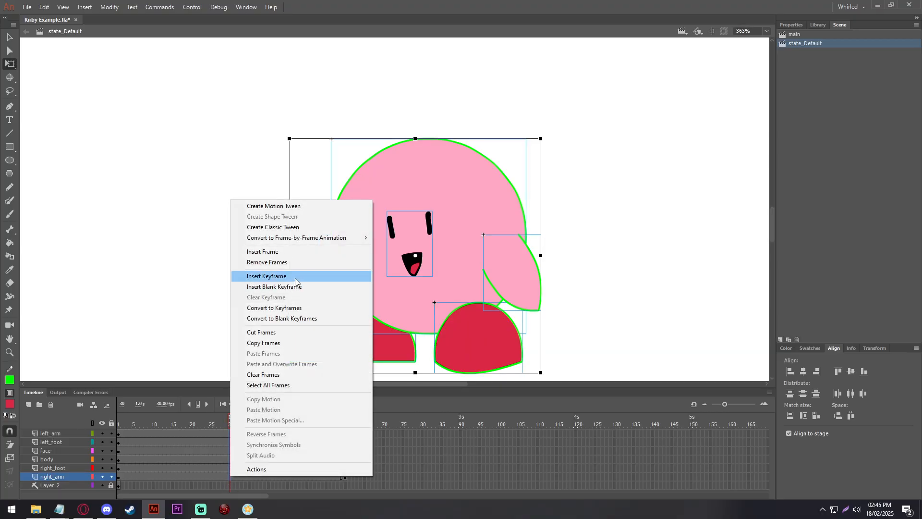
left_click(295, 278)
left_click(173, 321)
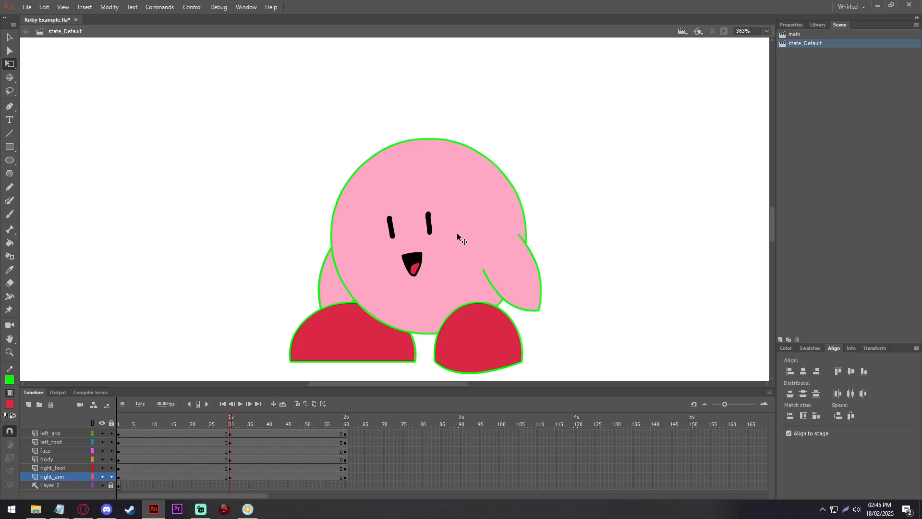
Step: Select Kirby's body, face and arms at frame 30, leaving out the feet
left_click_drag(299, 151, 643, 290)
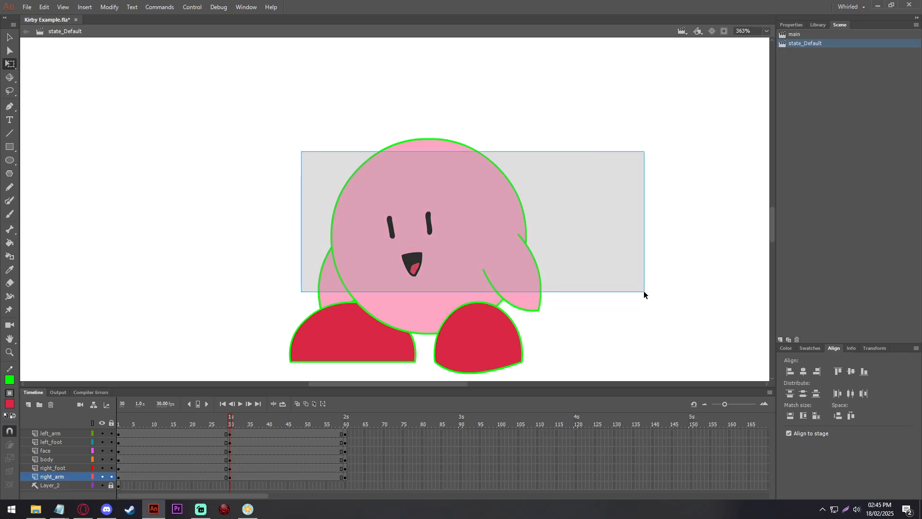
Step: Nudge the character's face slightly upward on the frame 30 keyframe
left_click(610, 283)
left_click(414, 270)
key("Up")
key("Up")
key("Up")
key("Up")
key("Up")
key("Up")
left_click(583, 266)
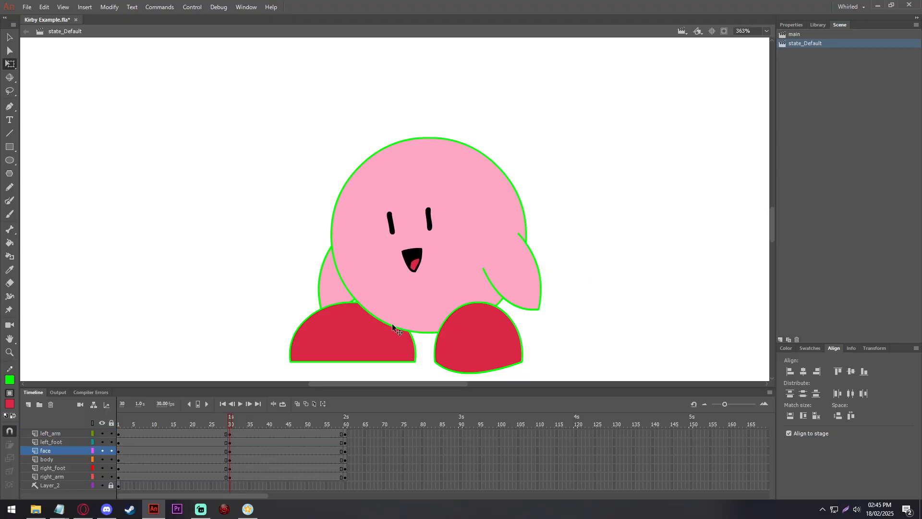
Step: Rotate the right and left arms slightly outward from the body on the frame 30 keyframe
left_click(341, 300)
left_click_drag(323, 317, 306, 319)
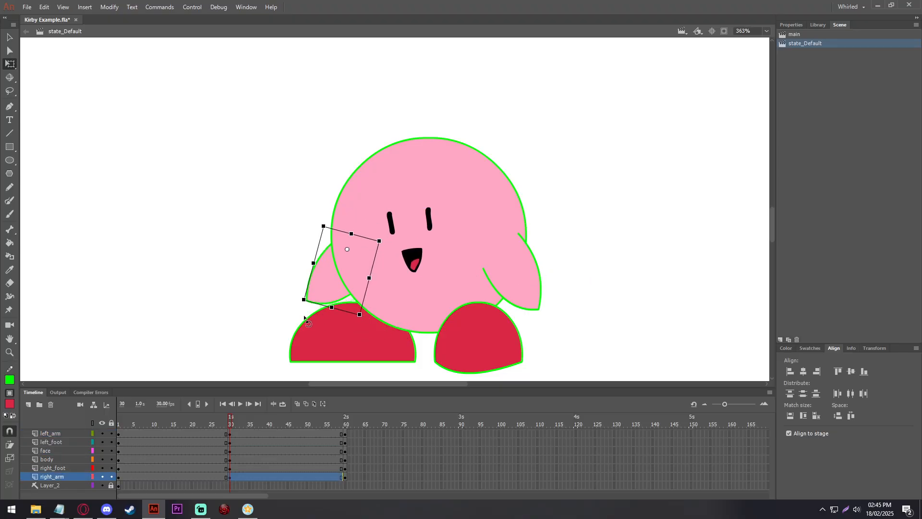
left_click(516, 292)
left_click_drag(547, 311, 568, 303)
left_click(603, 314)
Step: Play the state_Default animation and turn on loop playback
key("Return")
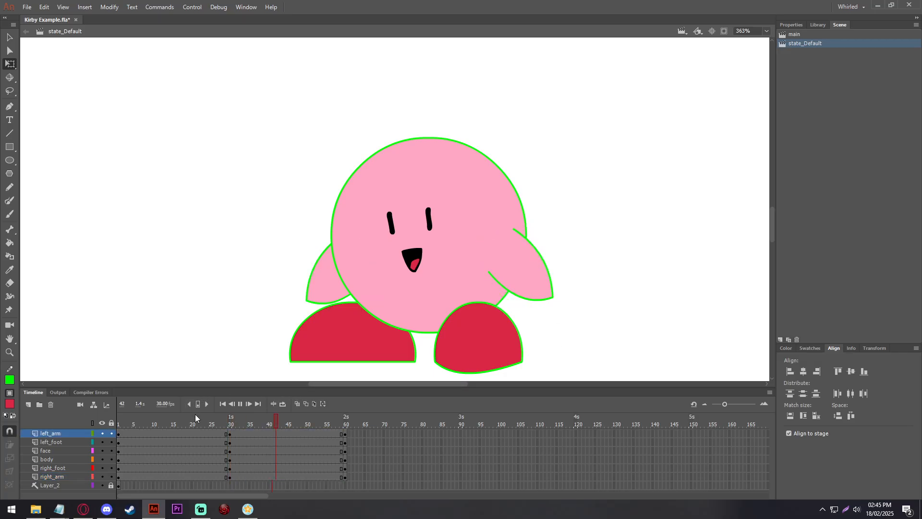
left_click(193, 7)
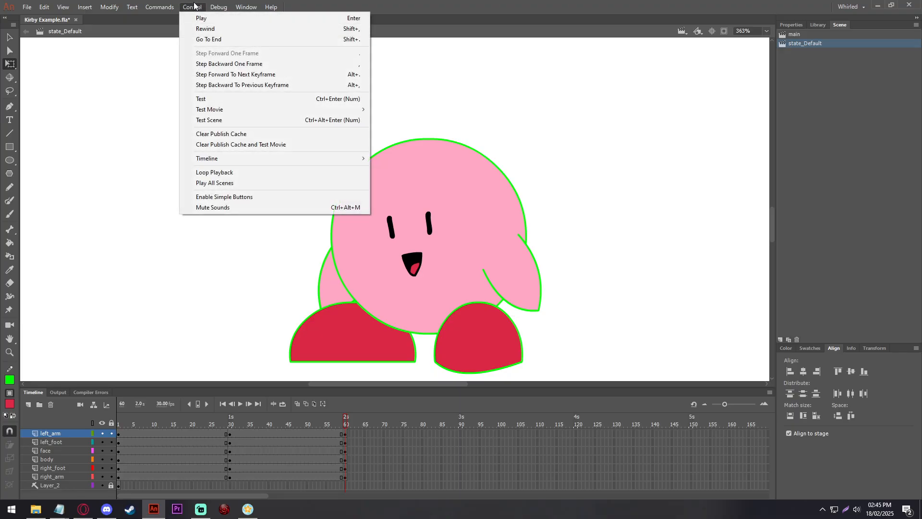
left_click(233, 173)
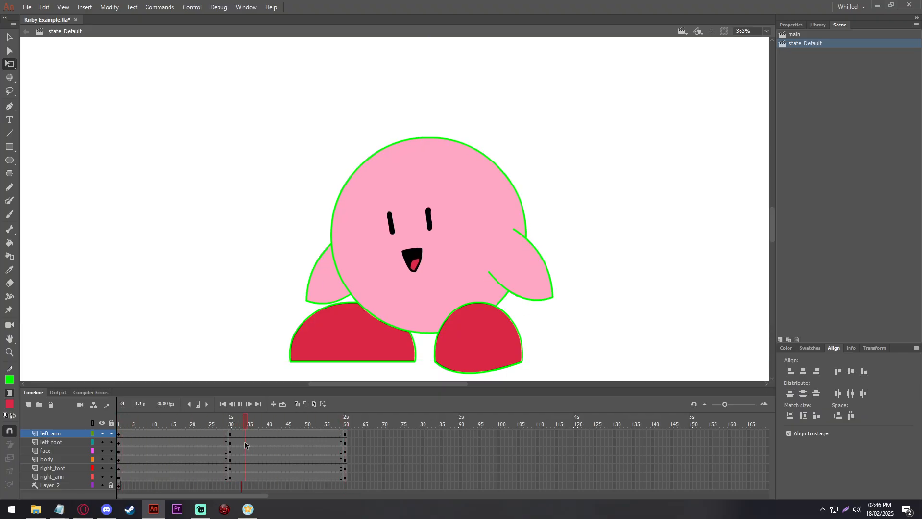
Step: Create classic tweens on all six body-part layers from frame 1 to 60, and play the animation from frame 1
left_click(225, 451)
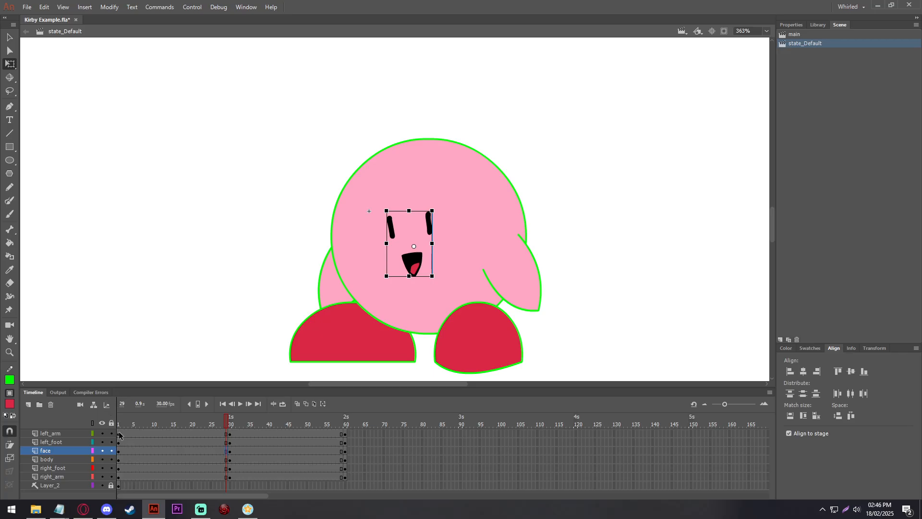
left_click_drag(119, 433, 344, 475)
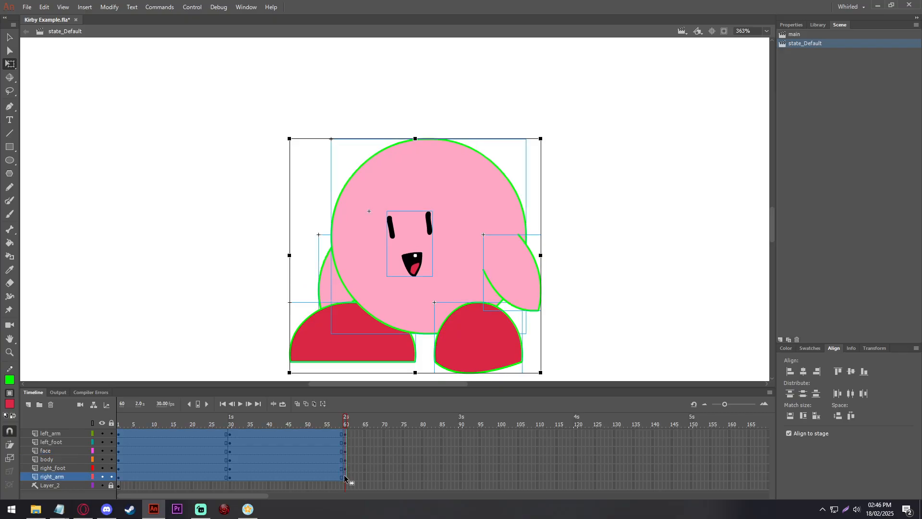
right_click(246, 446)
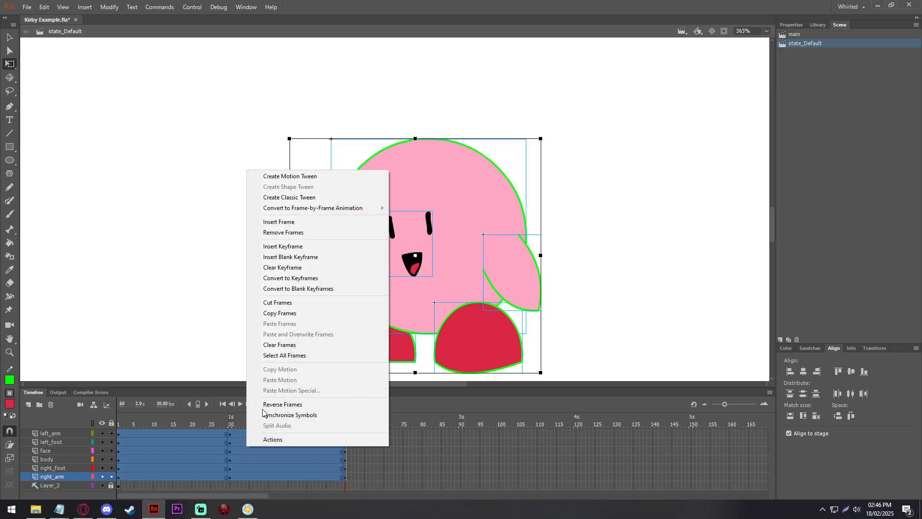
left_click(319, 198)
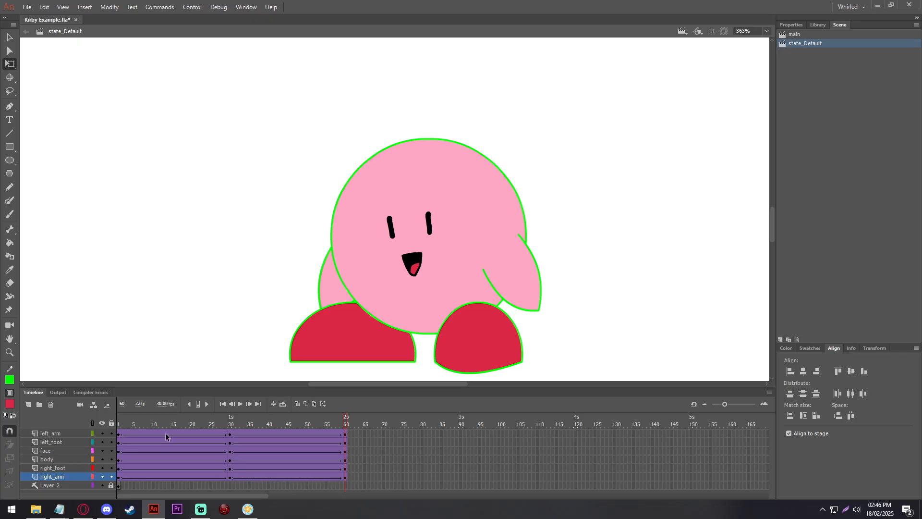
left_click_drag(124, 422, 112, 422)
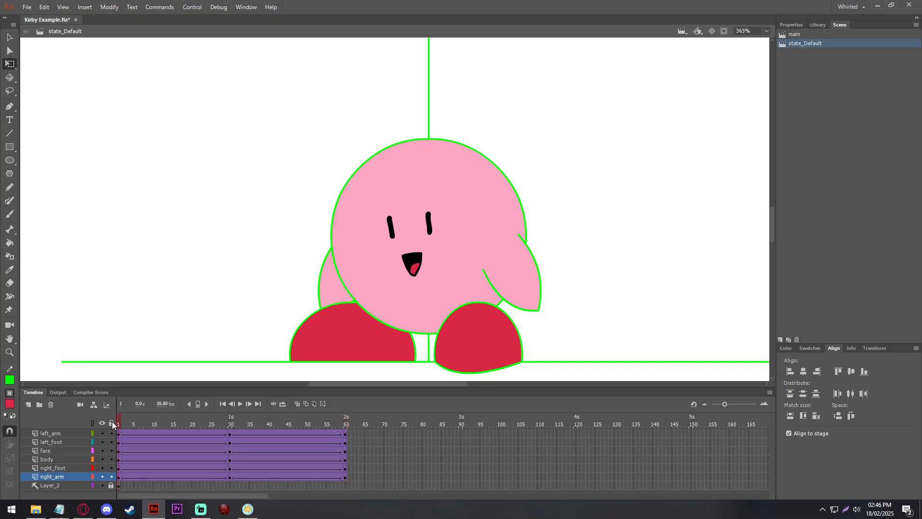
key("Return")
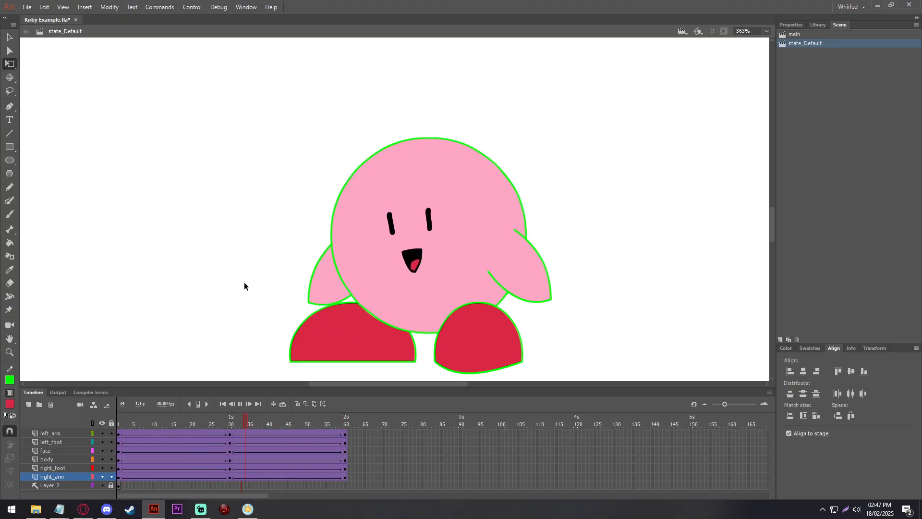
Step: Show the frame properties for the tweens before frame 30 and look through the available easing presets
left_click(188, 450)
left_click(808, 25)
left_click(796, 24)
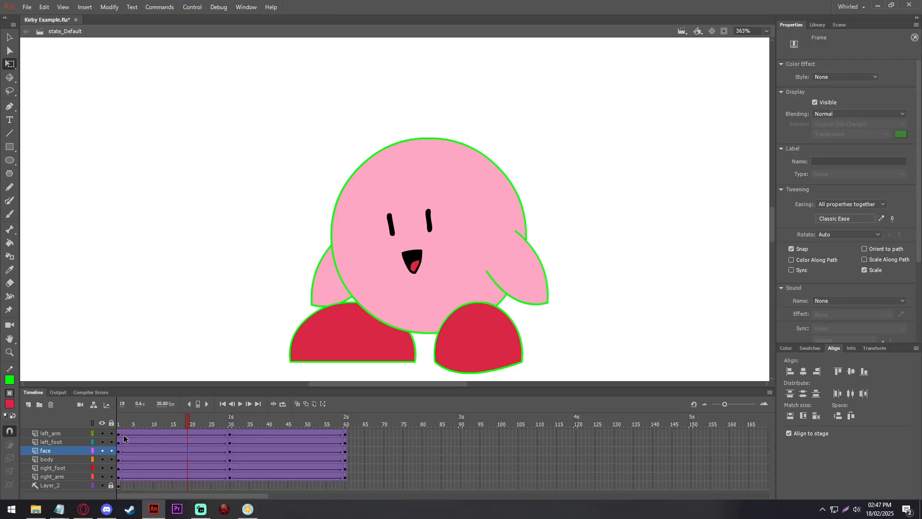
left_click(172, 451)
left_click(172, 477)
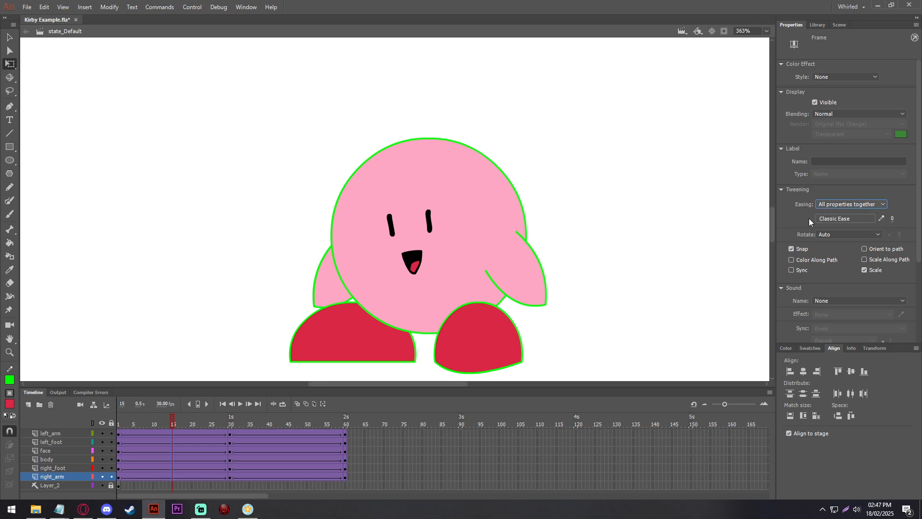
left_click(828, 219)
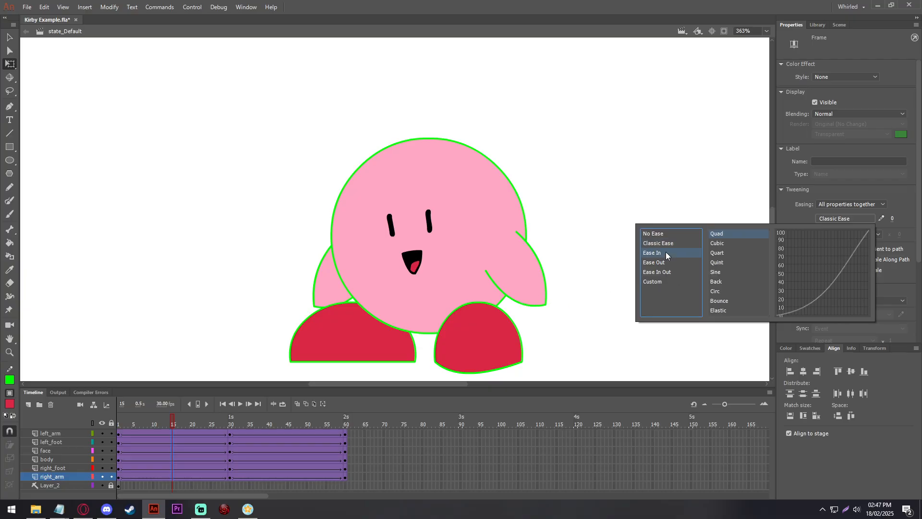
left_click(633, 263)
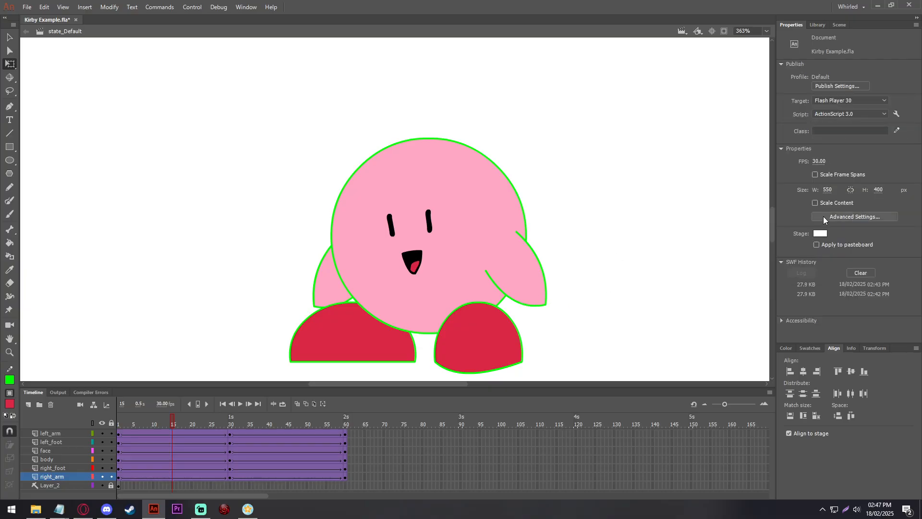
Step: Select frame 15 on all six body-part layers and set the tweens' Classic Ease value to 100
left_click_drag(171, 477, 172, 405)
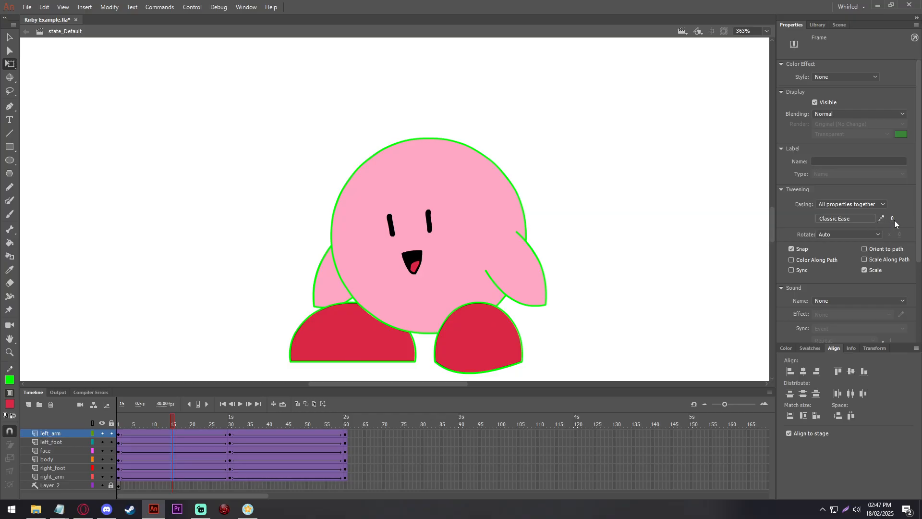
left_click_drag(889, 217, 831, 217)
left_click_drag(897, 221, 892, 70)
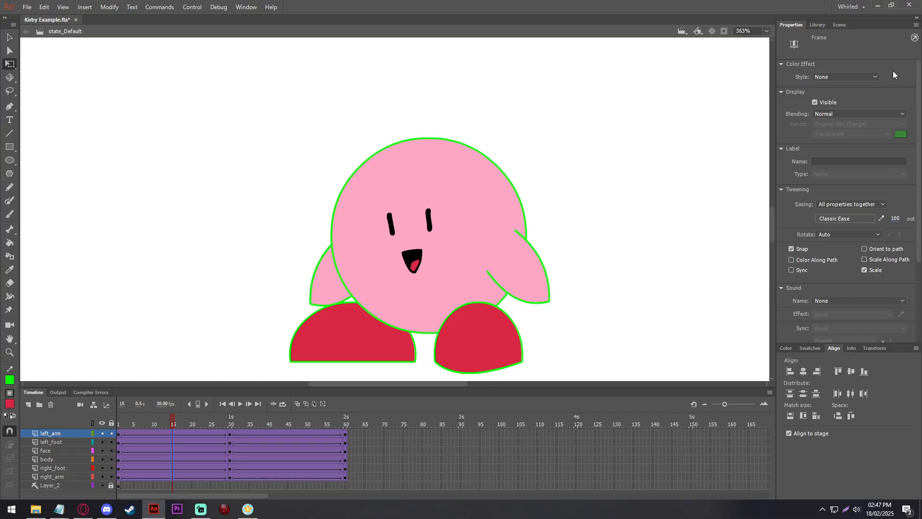
left_click_drag(897, 218, 900, 364)
left_click_drag(899, 223, 894, 87)
Step: Try Classic Ease intensities of 0, 100 and -100 in the easing curve editor for the first set of tweens
left_click(856, 219)
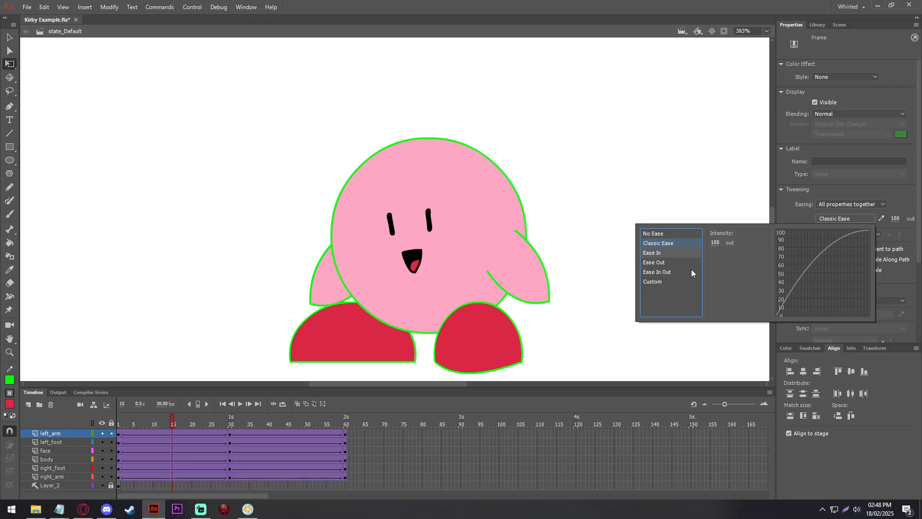
left_click(719, 245)
type("0")
key("Return")
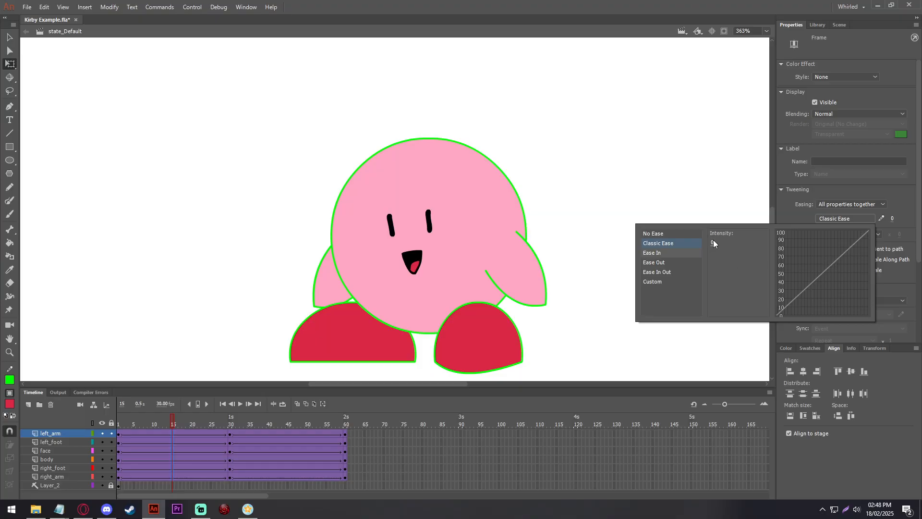
left_click_drag(713, 240, 724, 365)
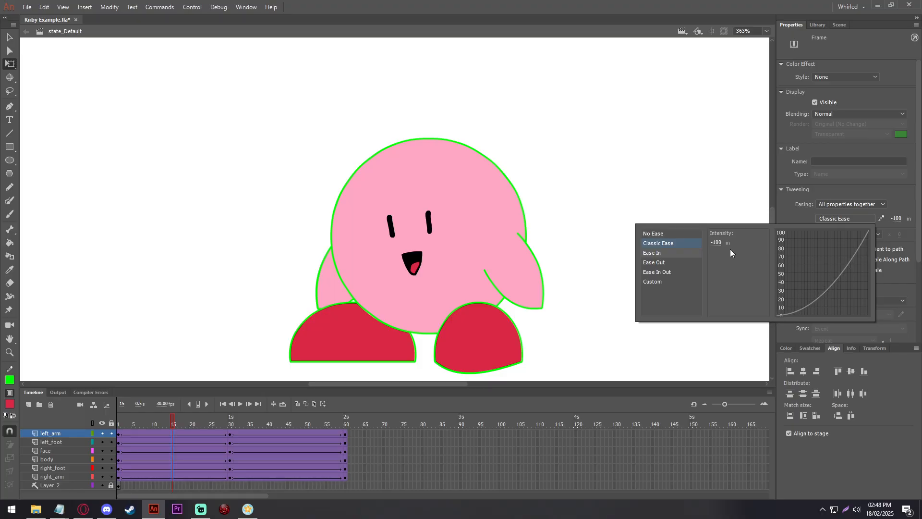
left_click_drag(719, 244, 741, 111)
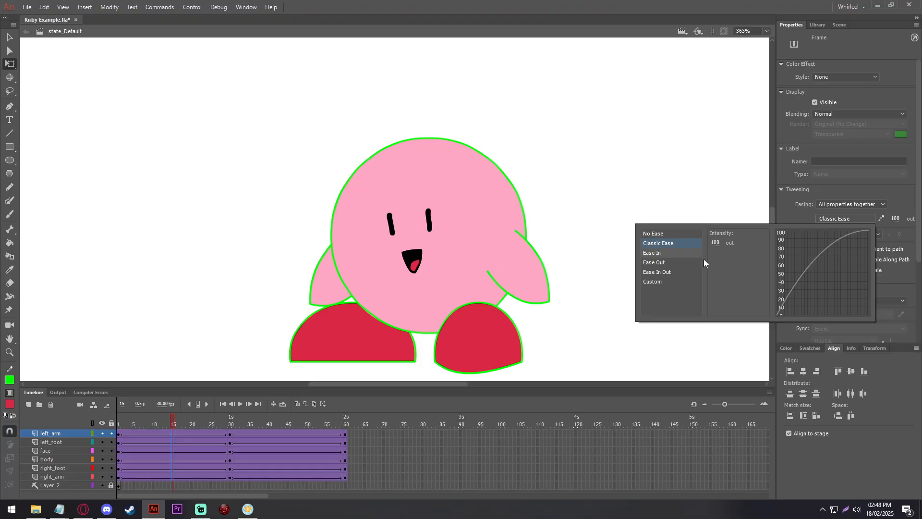
left_click_drag(715, 350, 801, 270)
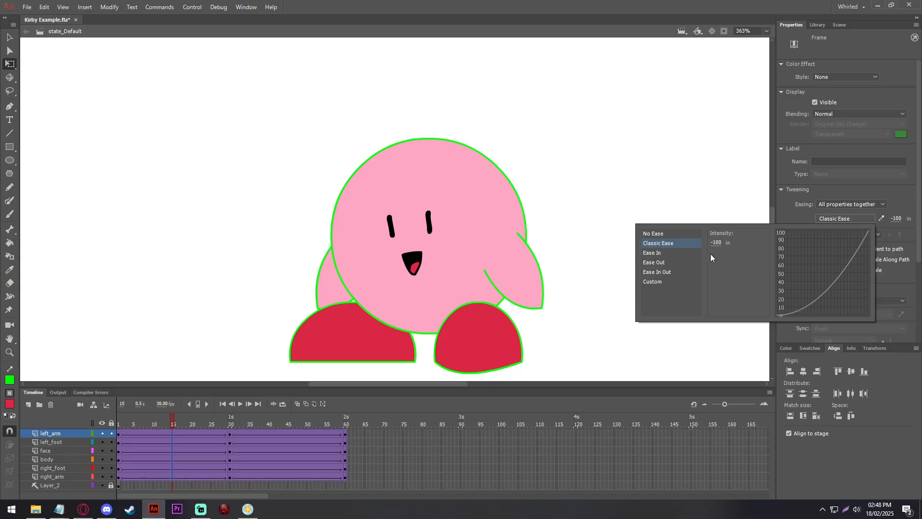
Step: Reset the Classic Ease intensity of the first set of tweens to 0 and play the animation
left_click(715, 243)
type("0")
key("Return")
left_click(686, 182)
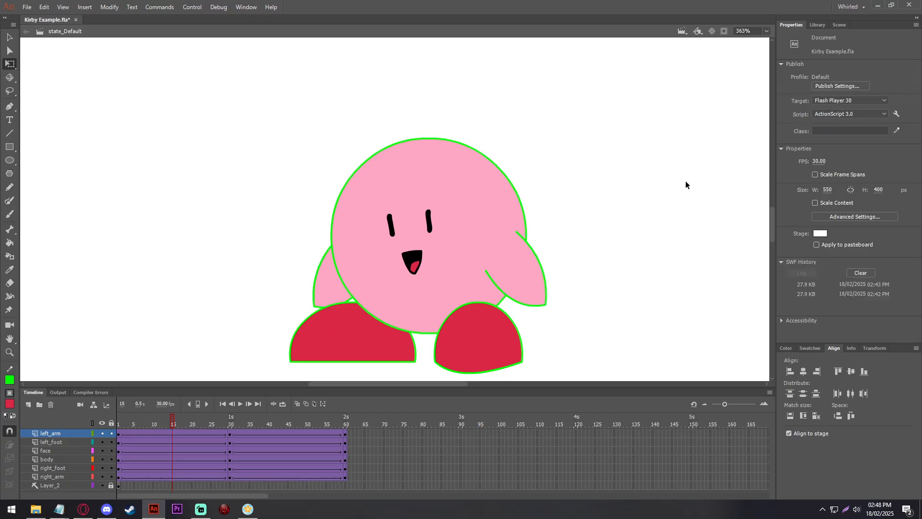
key("Return")
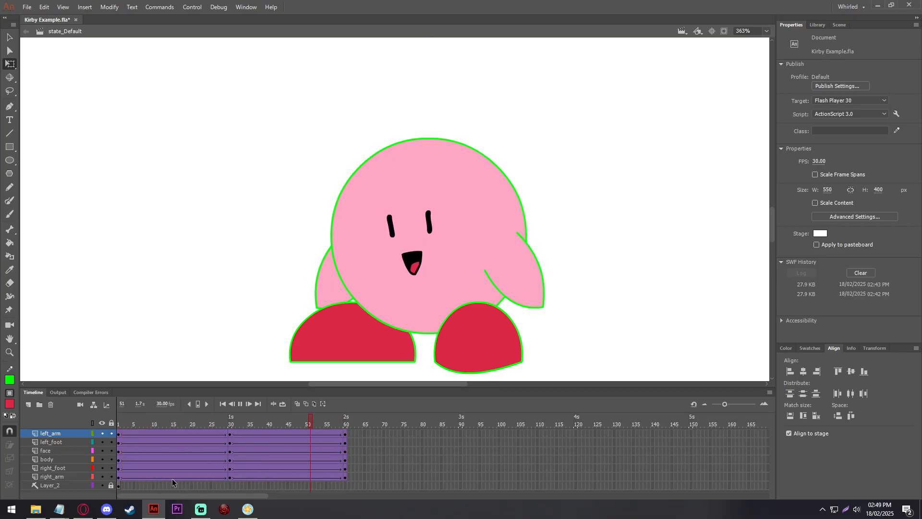
Step: Set Classic Ease to -100 on the tweens before frame 30 and 100 on those after it, then play the animation
left_click(176, 423)
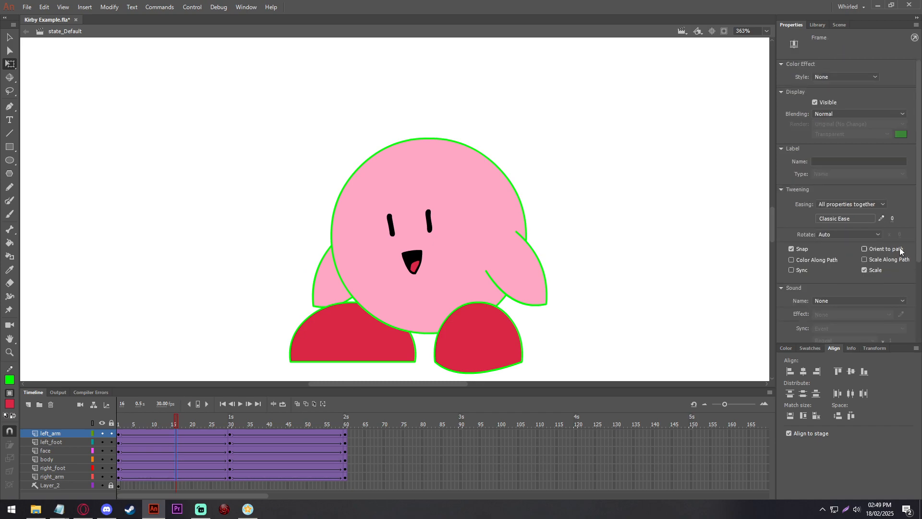
left_click_drag(893, 220, 900, 349)
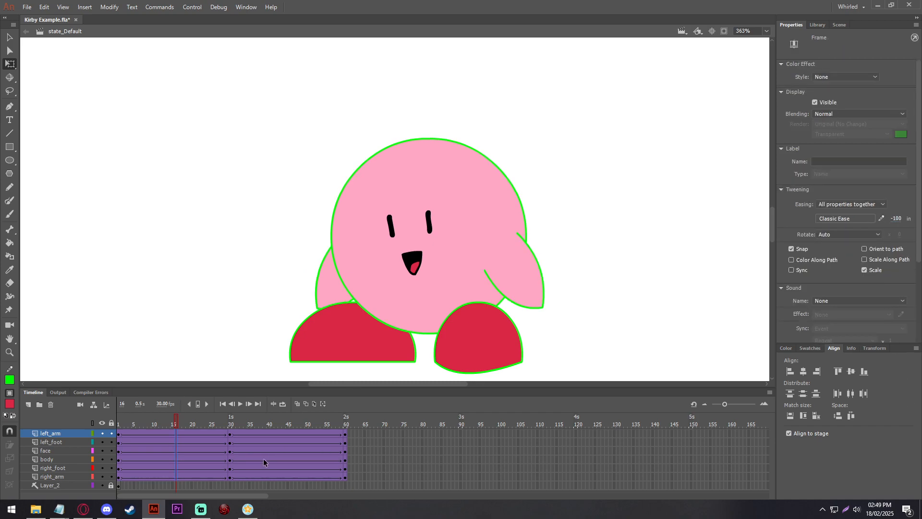
left_click(284, 433)
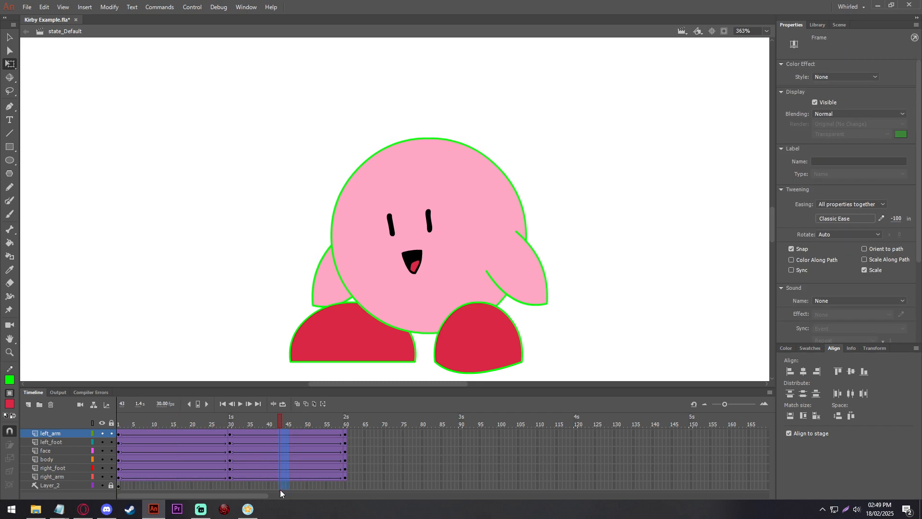
left_click(285, 477)
key("Return")
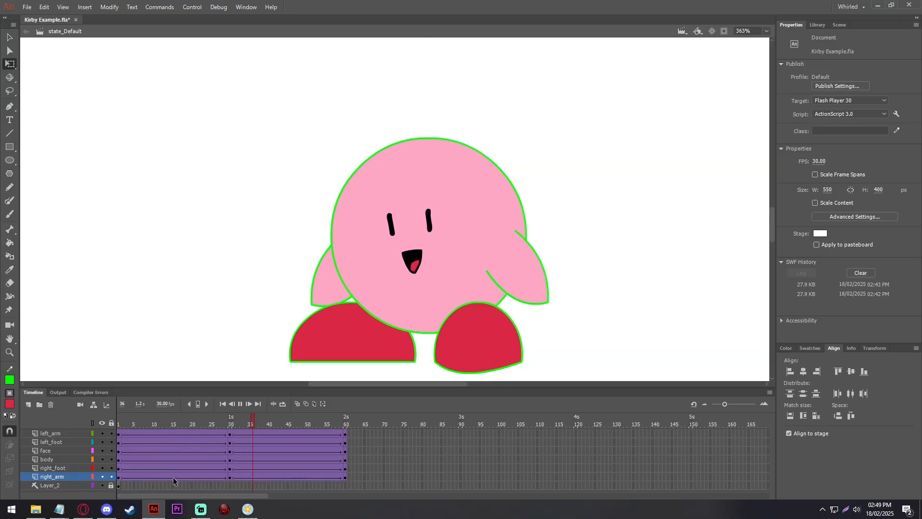
Step: Apply the Quad Ease In Out preset to the tweens before frame 30 on all six body-part layers
left_click(173, 433)
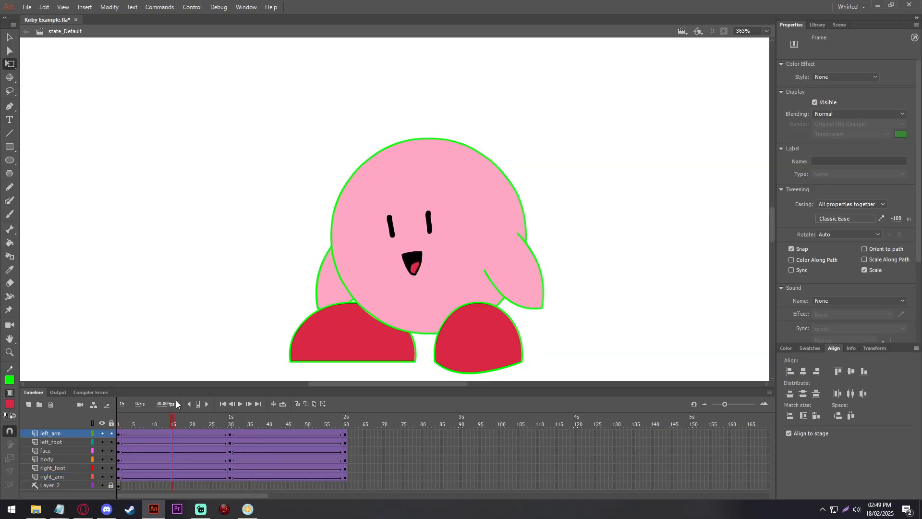
left_click(845, 223)
left_click(658, 273)
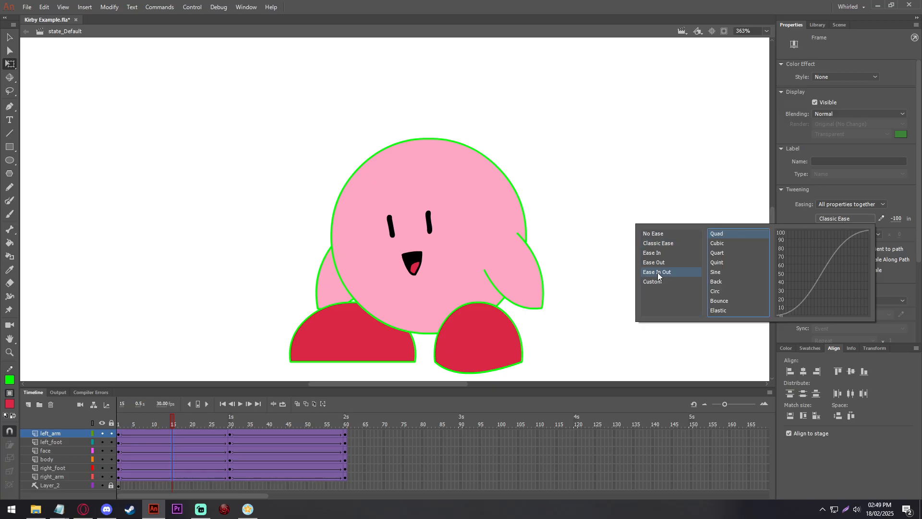
double_click(722, 234)
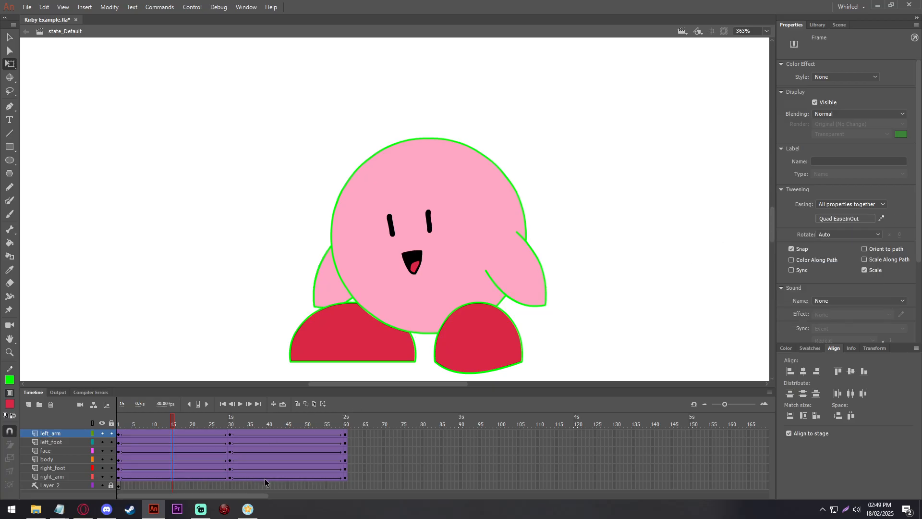
Step: Apply the Quad Ease In Out preset to all six layers' tweens after frame 30, and play the animation
left_click(283, 422)
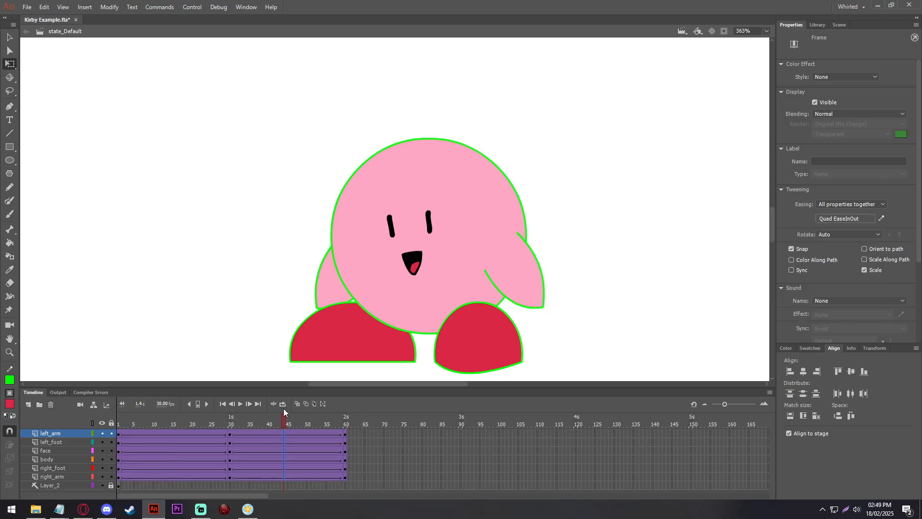
left_click(826, 220)
left_click(661, 271)
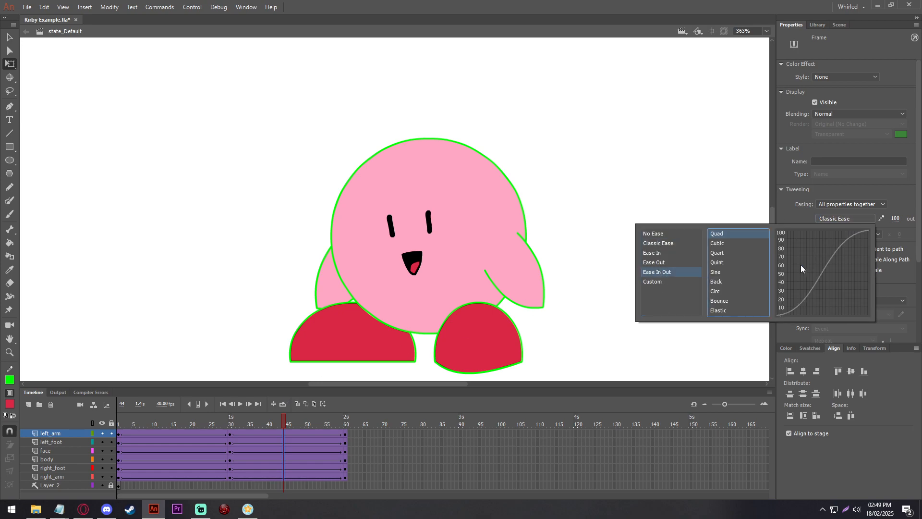
double_click(734, 235)
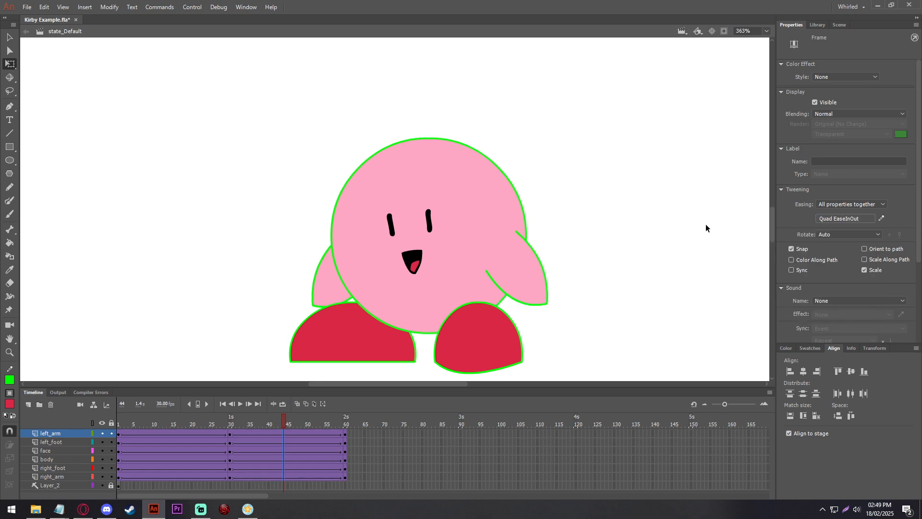
left_click(569, 236)
key("Return")
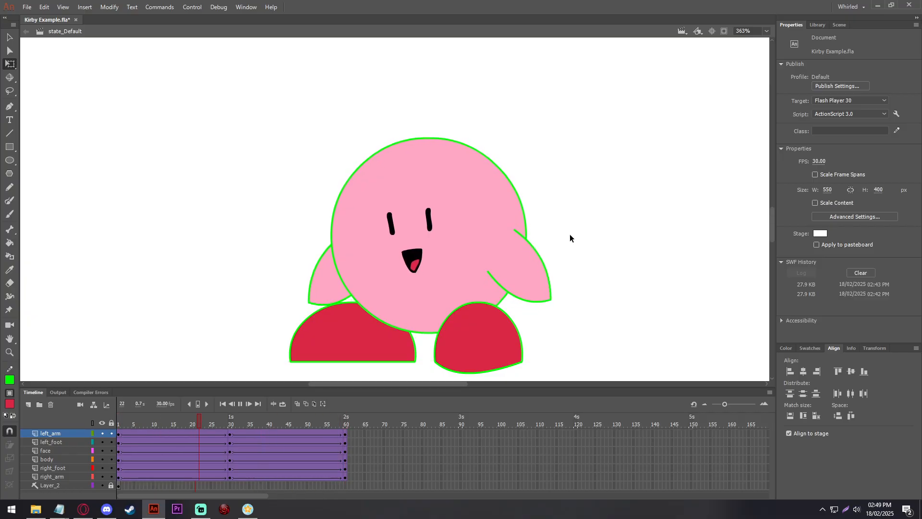
Step: Return to frame 1 of the idle animation and publish the Kirby SWF
left_click(118, 442)
left_click(27, 7)
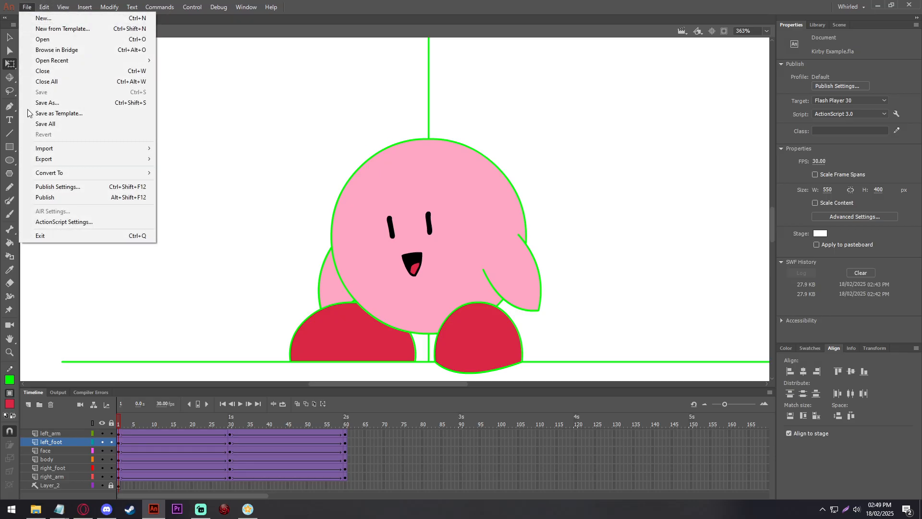
left_click(43, 198)
Step: Switch to Whirled and open the worn Kirby avatar's item for editing
key("alt+Tab")
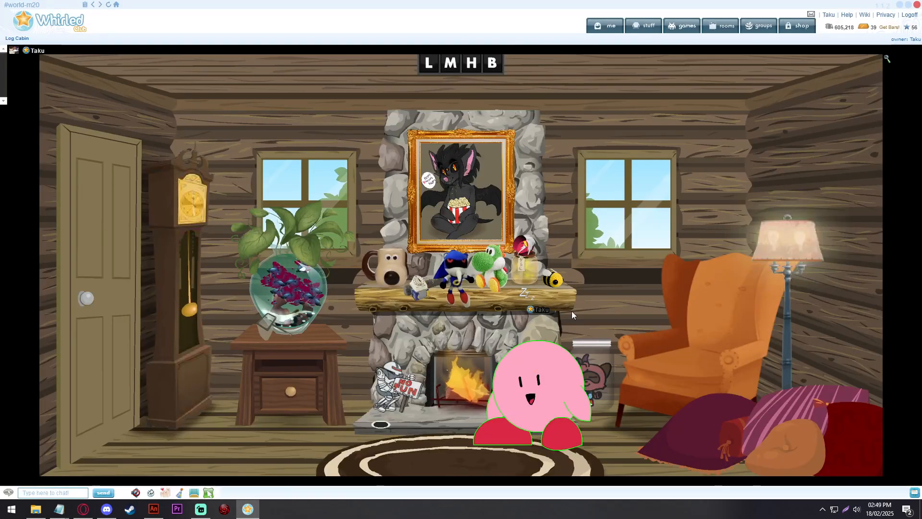
right_click(517, 378)
left_click(555, 386)
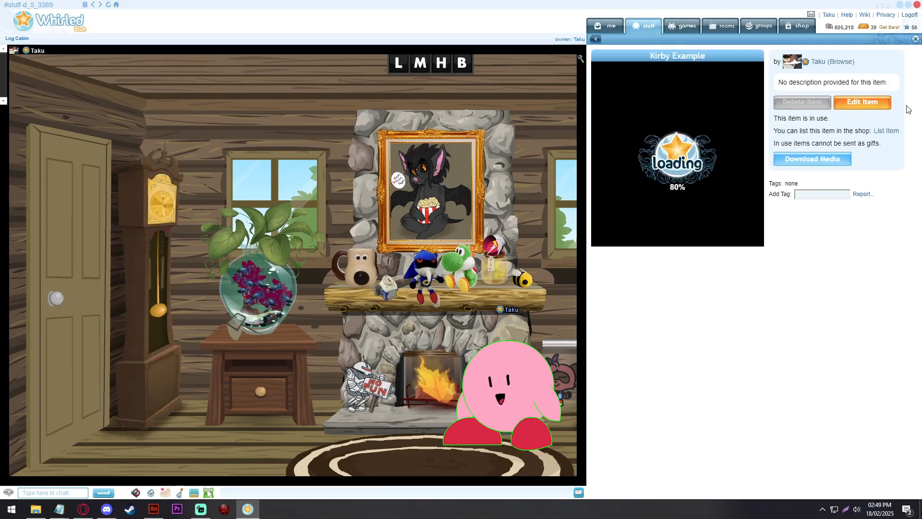
left_click(863, 105)
Step: Upload the Kirby Example SWF as the new avatar media, affirm the copyright statement and save the item
left_click(797, 159)
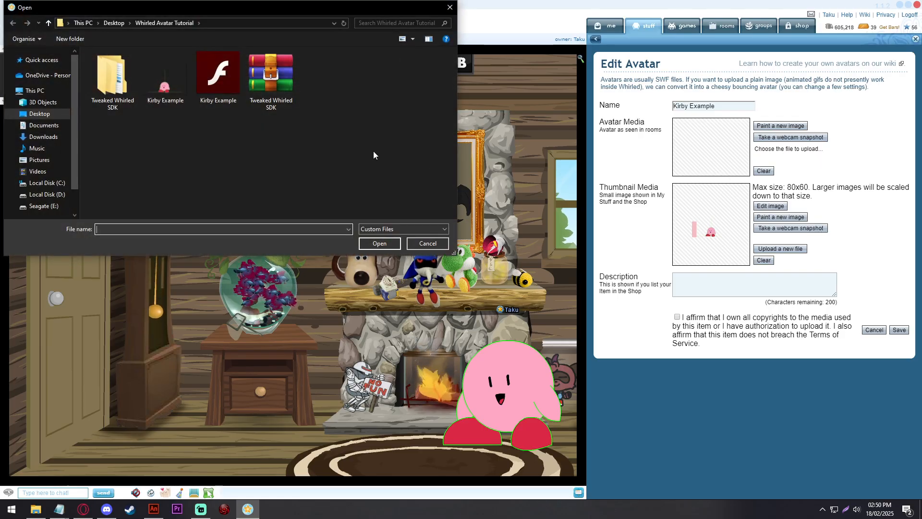
double_click(200, 91)
left_click(678, 317)
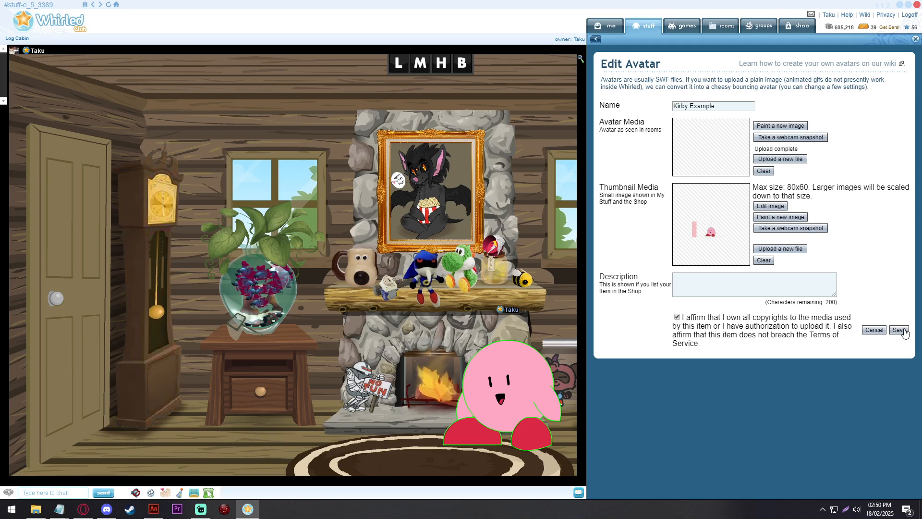
left_click(903, 331)
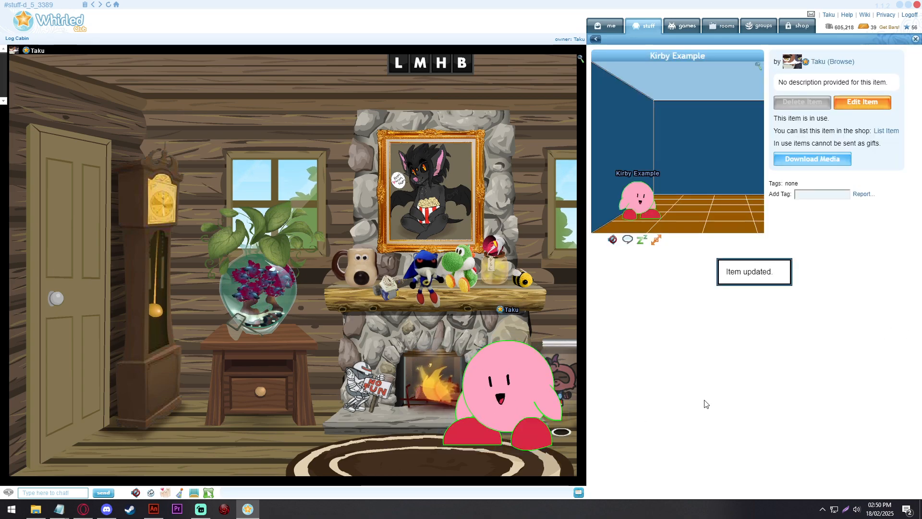
Step: Close the item page and walk the Kirby avatar around the Log Cabin room to check its idle animation
left_click(915, 39)
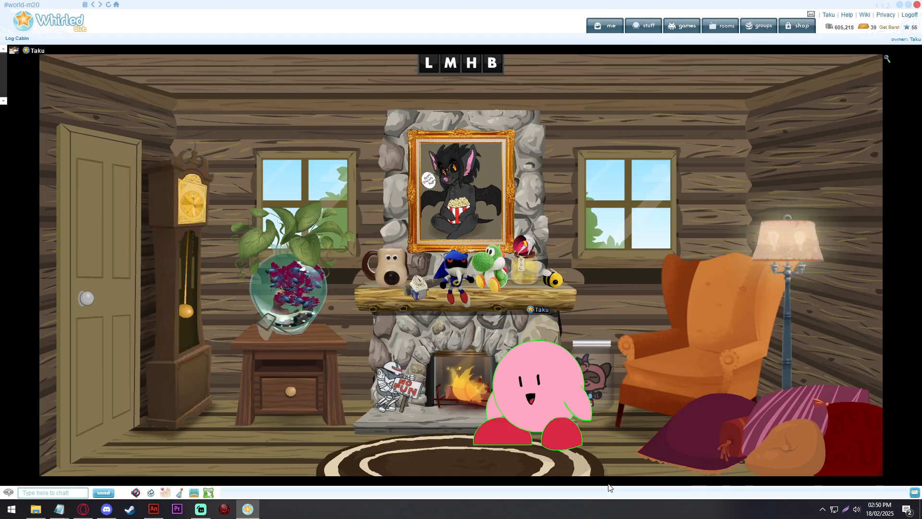
left_click(401, 447)
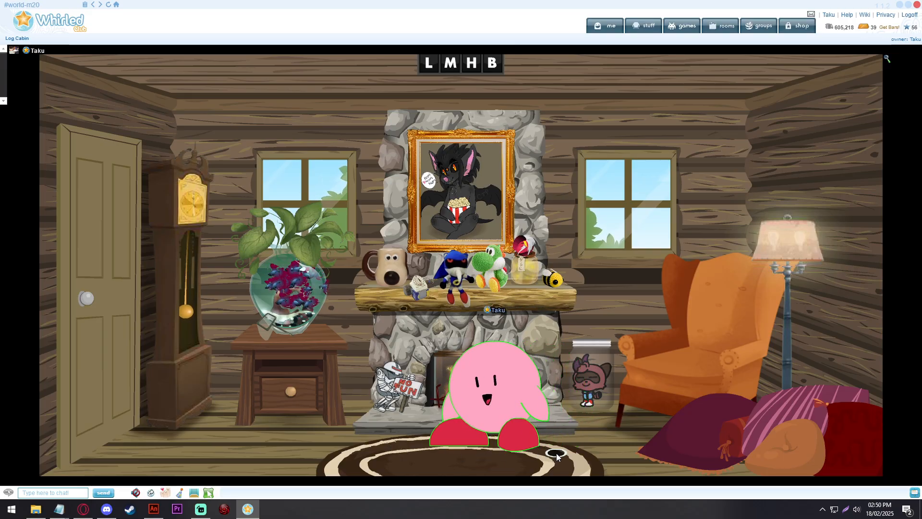
left_click(557, 453)
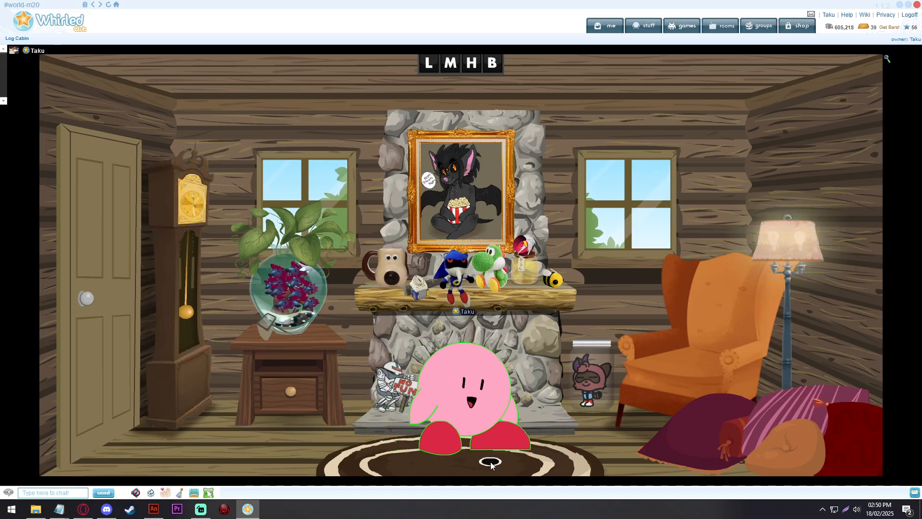
left_click(491, 463)
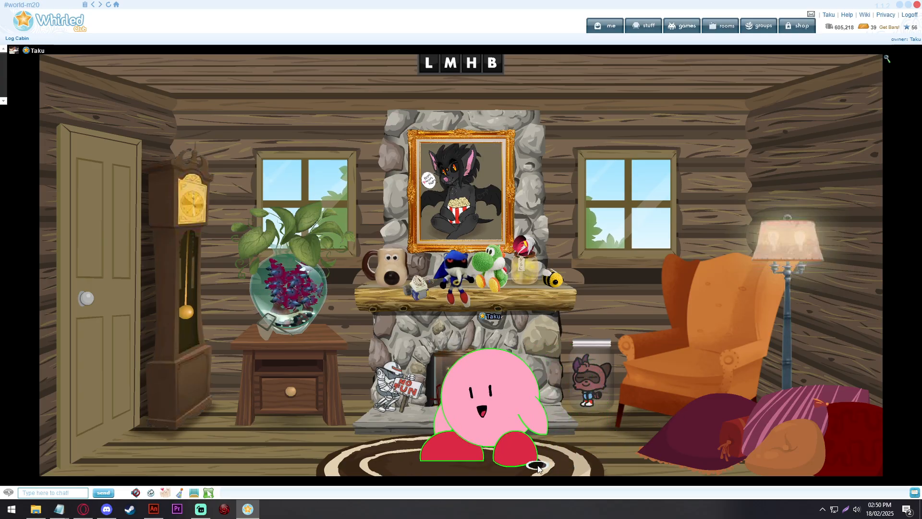
left_click(358, 453)
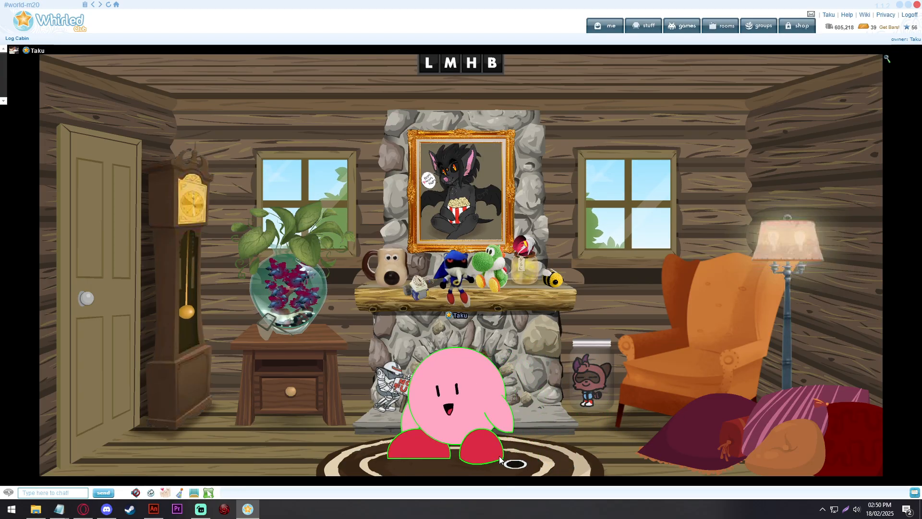
left_click(491, 454)
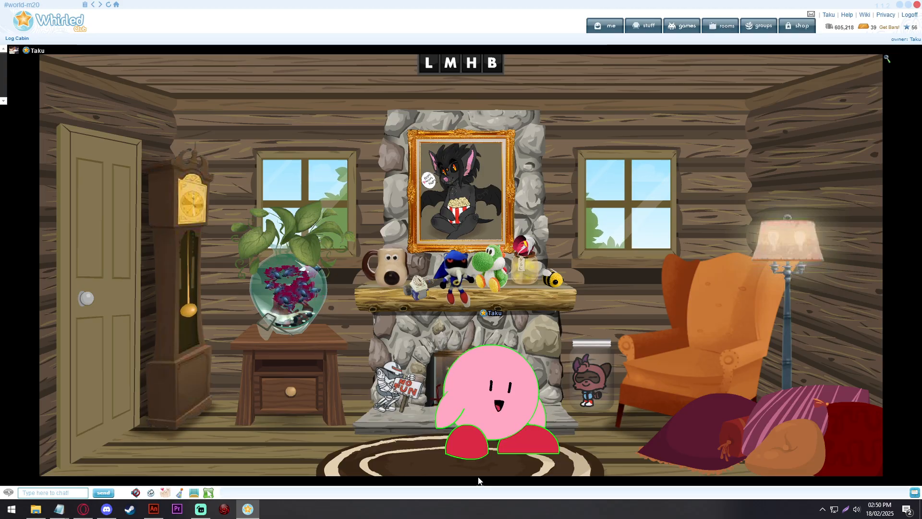
left_click(491, 399)
Step: Switch to the How 2 Make Whirled Avatar notes and review the section on animating the character, up to the walking scene
left_click(154, 509)
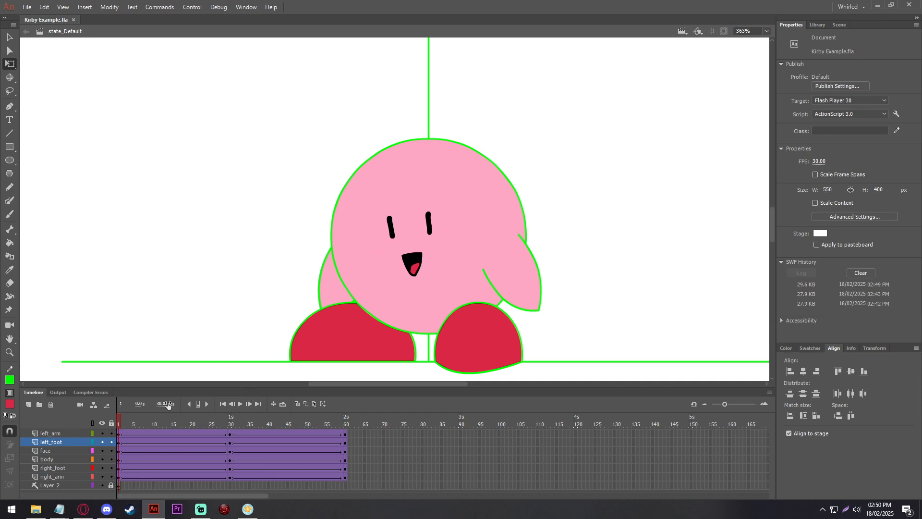
mouse_move(58, 509)
left_click(51, 466)
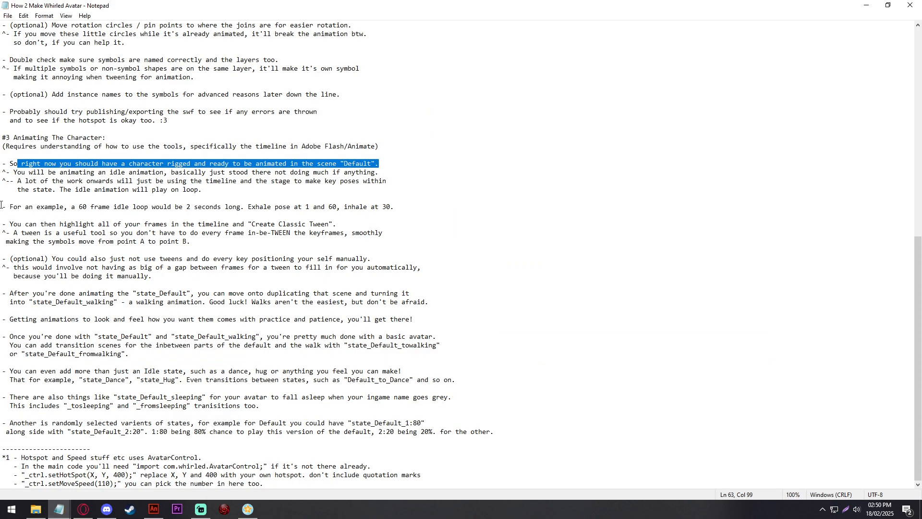
left_click(305, 164)
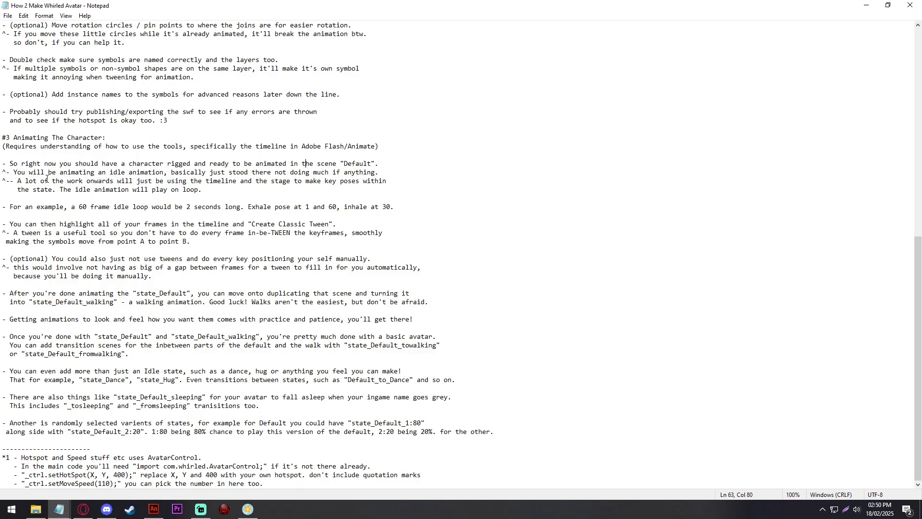
left_click_drag(8, 164, 240, 190)
left_click_drag(25, 205, 379, 224)
left_click(386, 235)
left_click_drag(1, 292, 451, 305)
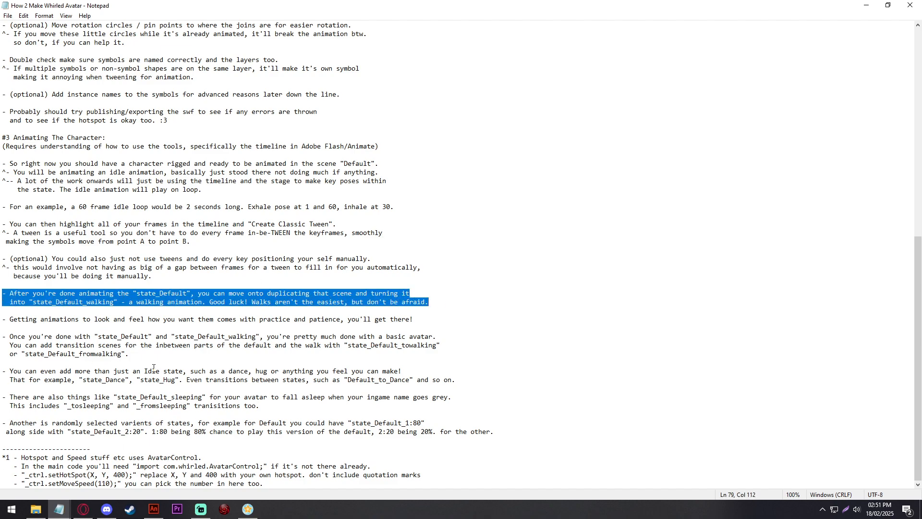
left_click(59, 294)
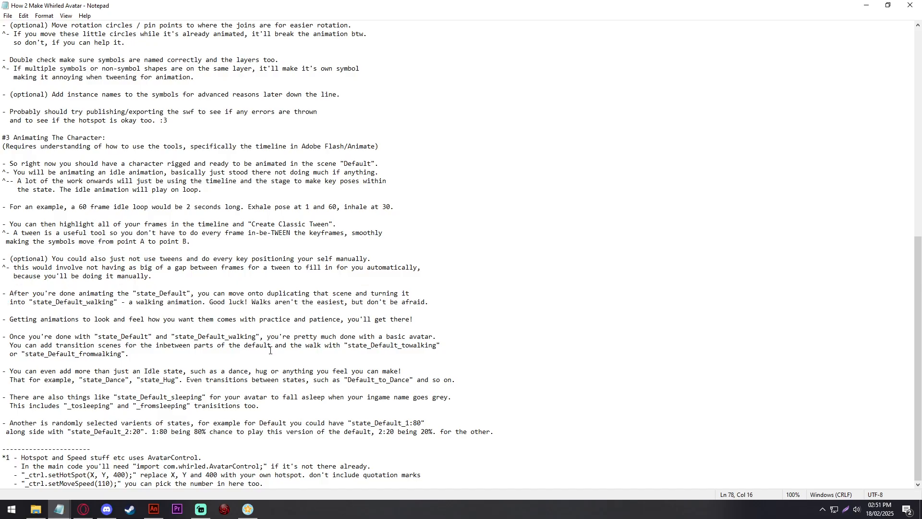
Step: Switch back to Animate, duplicate the state_Default scene and rename the copy state_Default_walking
left_click(154, 509)
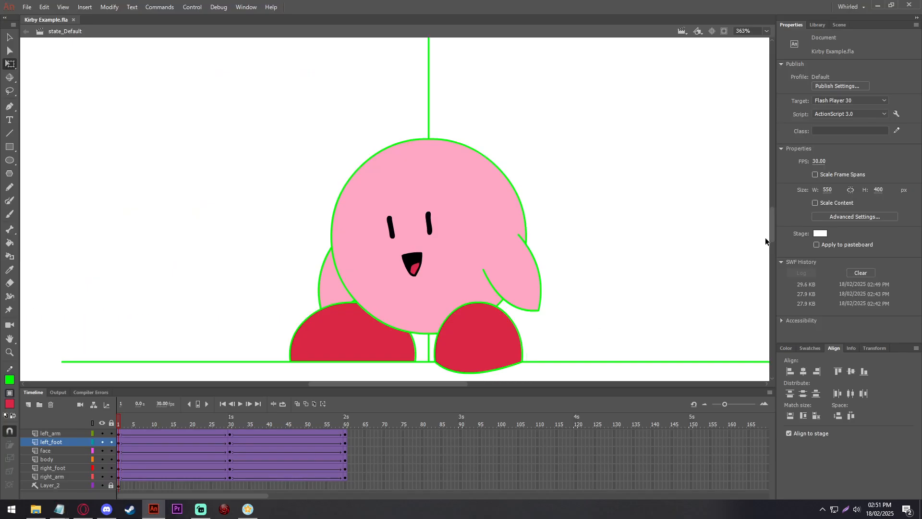
left_click(839, 25)
left_click(817, 24)
left_click(839, 23)
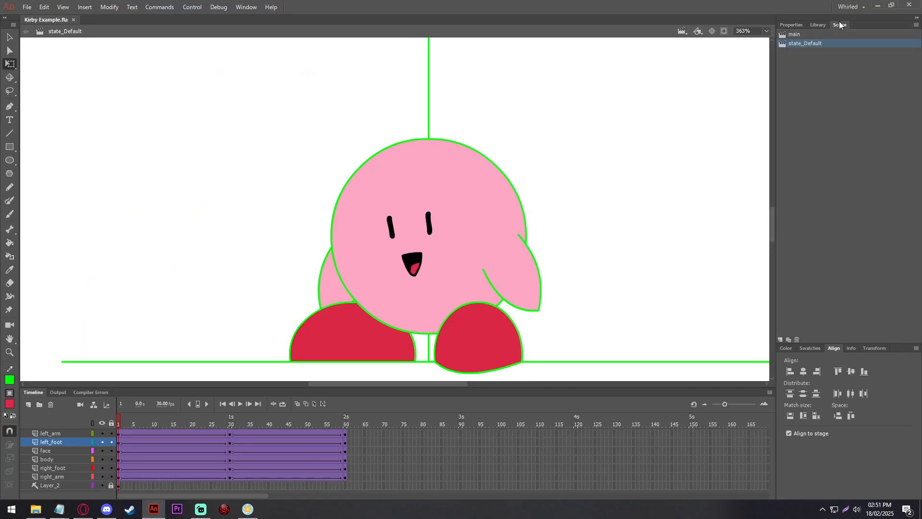
left_click(788, 340)
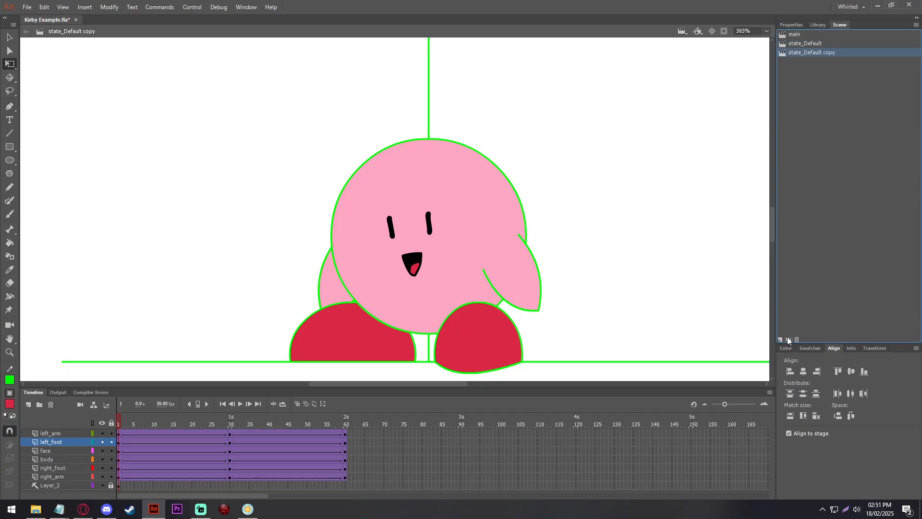
double_click(822, 56)
type("_walking")
key("Return")
Step: Remove all frames after frame 1 from the body-part layers in the walking scene
left_click_drag(121, 432, 377, 486)
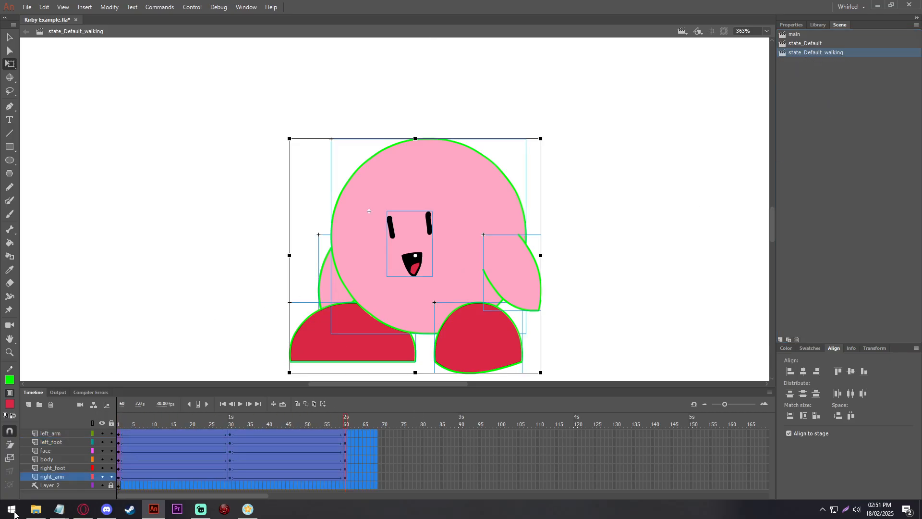
right_click(179, 466)
left_click(251, 251)
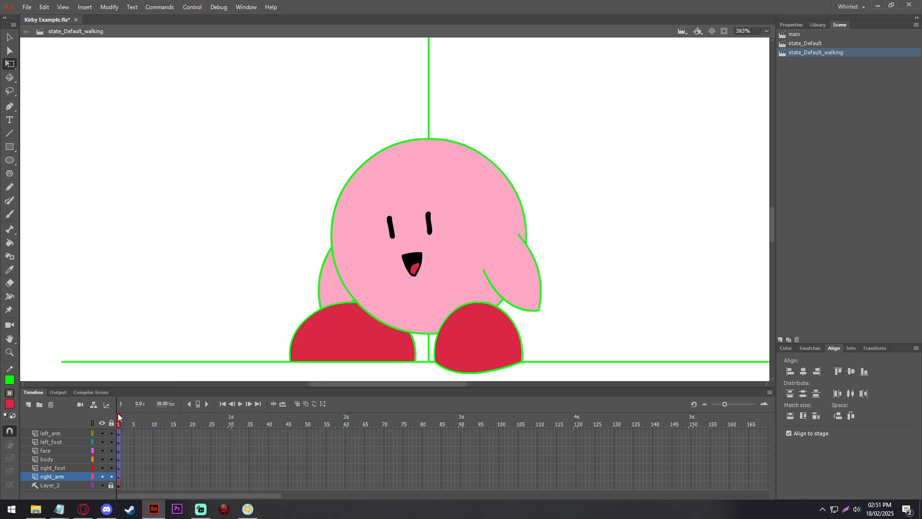
Step: Remove the Quad EaseInOut classic tween from frame 1 of all six body-part layers and create a fresh classic tween with default easing
left_click_drag(118, 416, 119, 424)
right_click(119, 438)
left_click(119, 438)
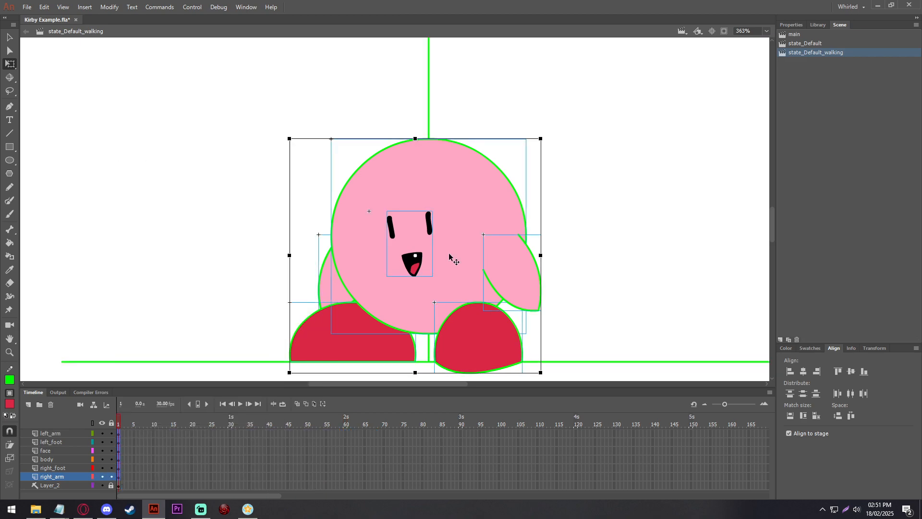
left_click(794, 27)
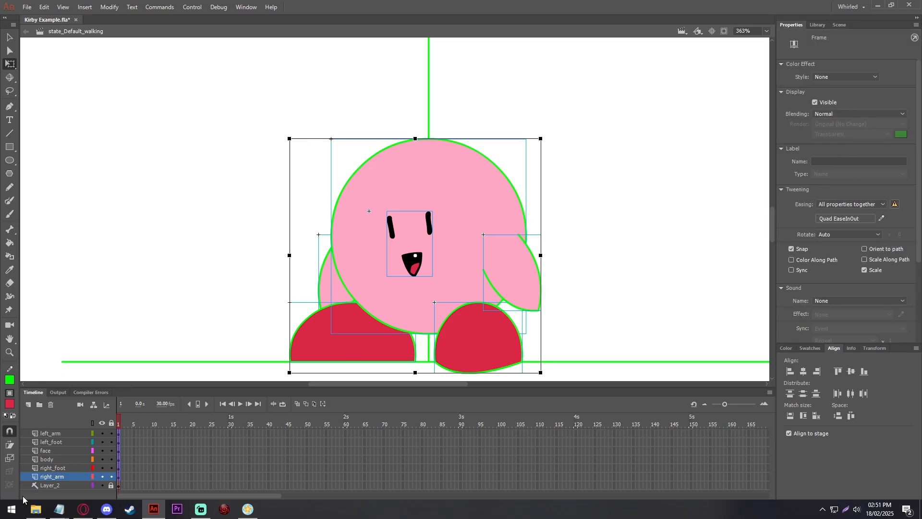
right_click(119, 459)
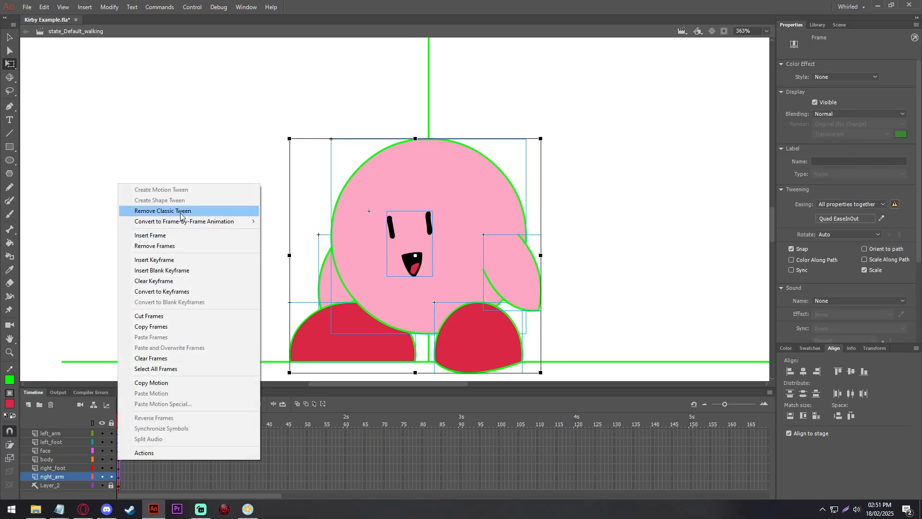
left_click(179, 213)
right_click(119, 461)
left_click(171, 213)
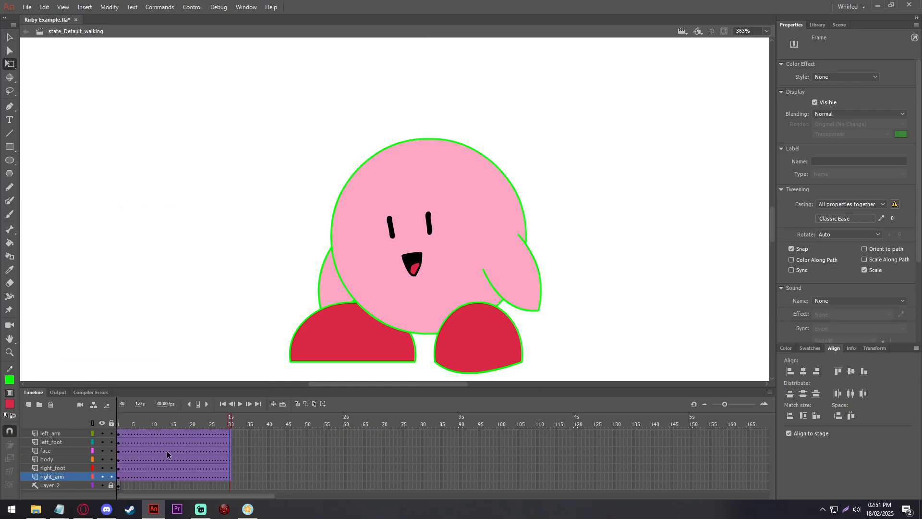
Step: Clear the extended frames up to frame 30 so the six body-part layers hold only frame 1
left_click_drag(121, 479, 234, 337)
right_click(207, 433)
left_click(245, 231)
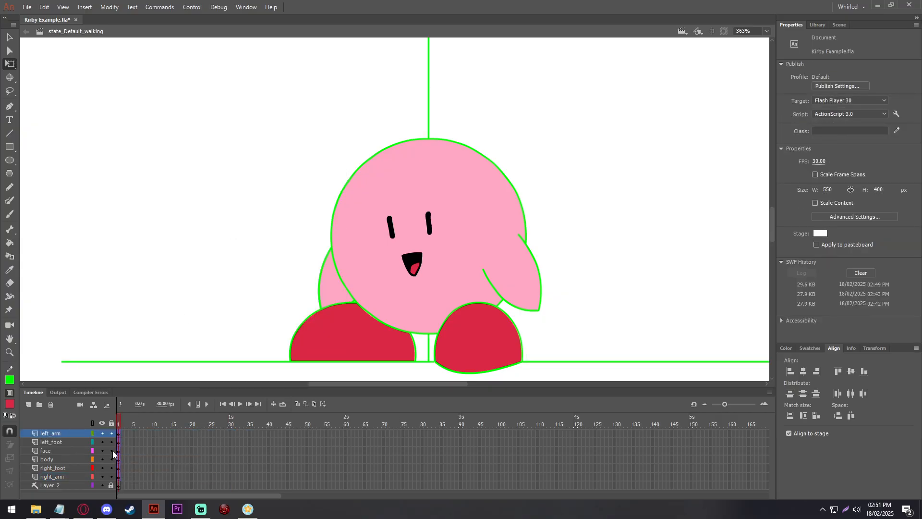
left_click(119, 433)
left_click(169, 312)
left_click(351, 349)
left_click(255, 343)
left_click(427, 327)
left_click(243, 315)
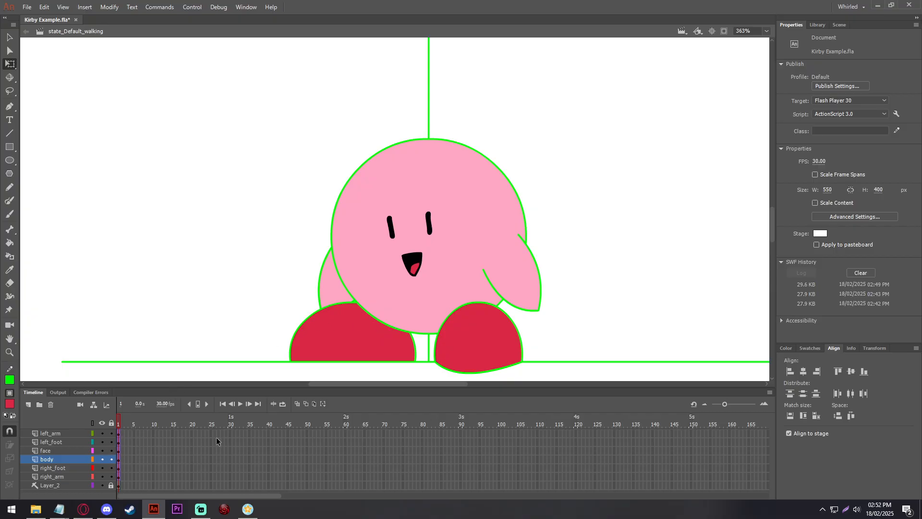
left_click_drag(228, 487, 233, 433)
left_click(245, 468)
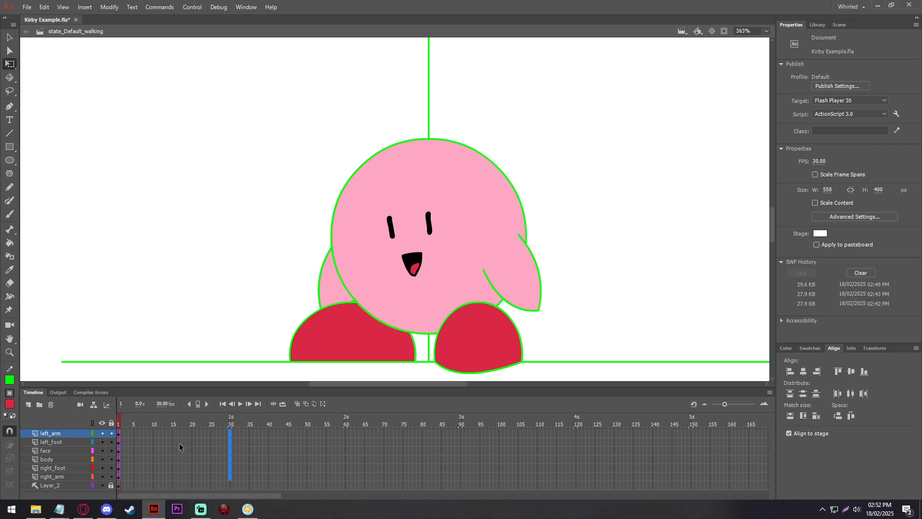
Step: Spread Kirby's feet apart on frame 1, moving the right foot to about X 188 and the left foot to about X 284
left_click(349, 342)
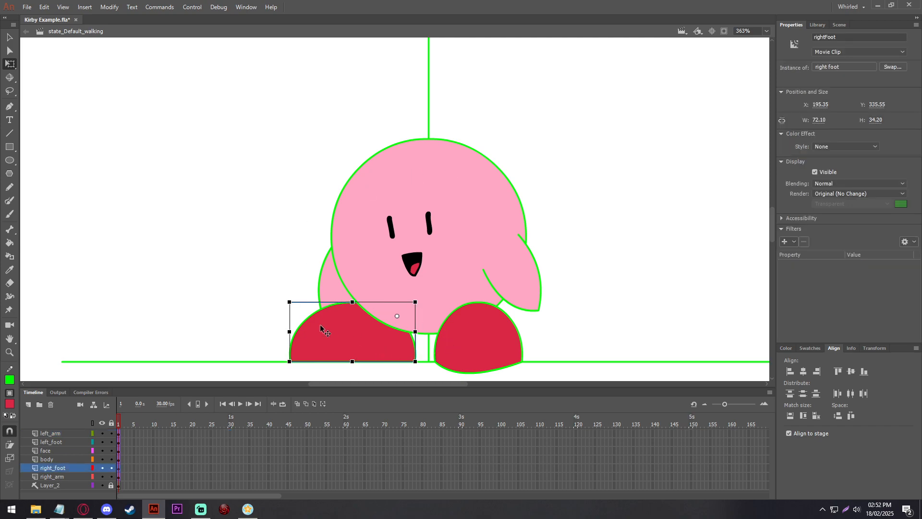
left_click_drag(353, 358, 366, 358)
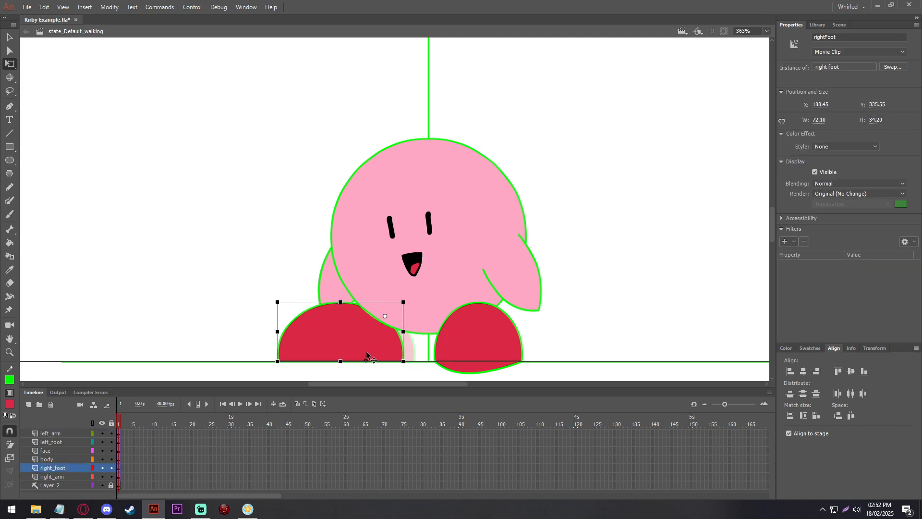
left_click_drag(464, 358, 474, 359)
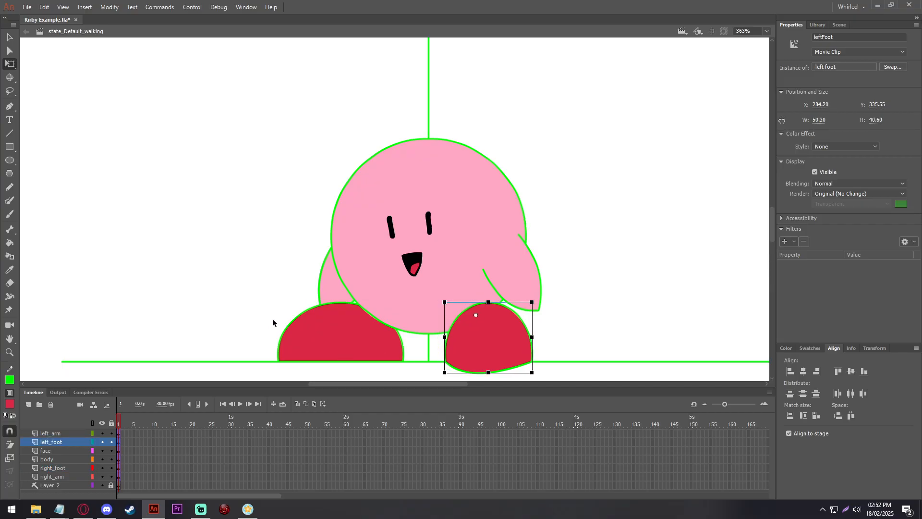
left_click(167, 340)
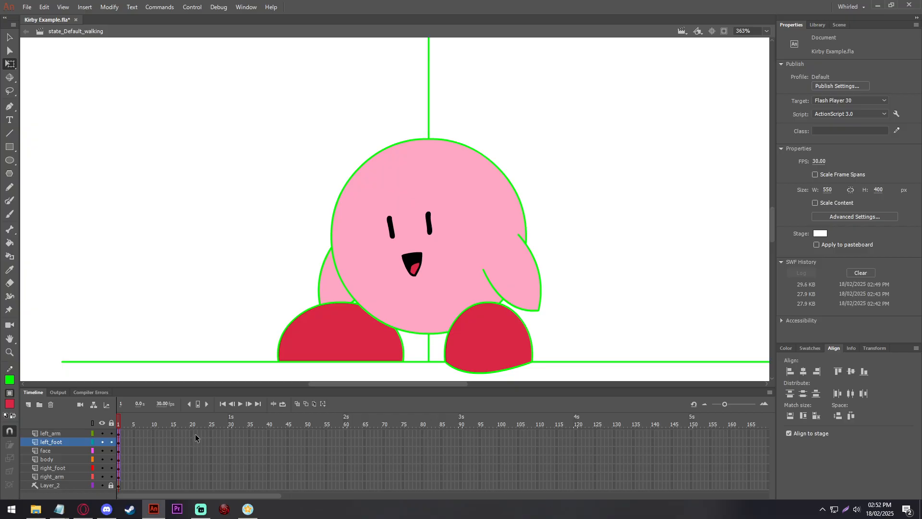
Step: Insert keyframes at frame 20 on all six body-part layers of the walking scene
left_click_drag(191, 431, 191, 513)
right_click(191, 477)
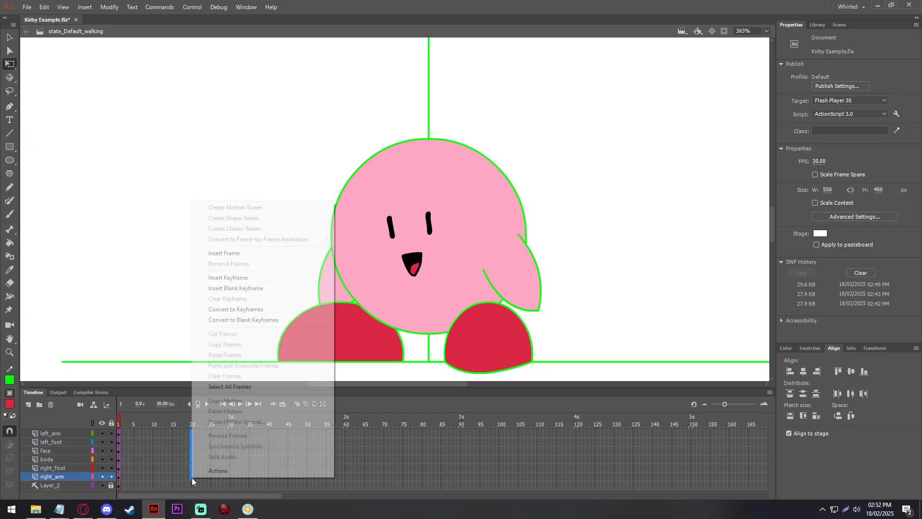
left_click(249, 278)
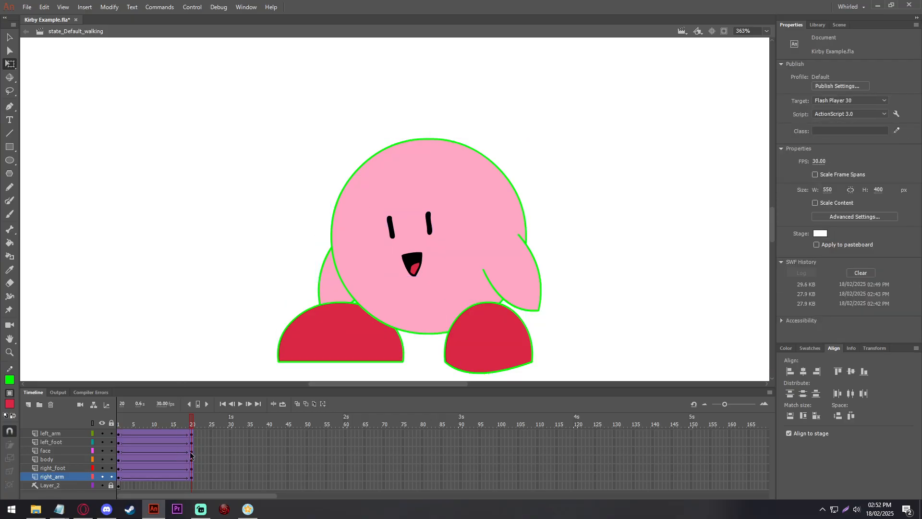
Step: Insert keyframes at frame 10 on all six body-part layers
left_click_drag(155, 423, 61, 425)
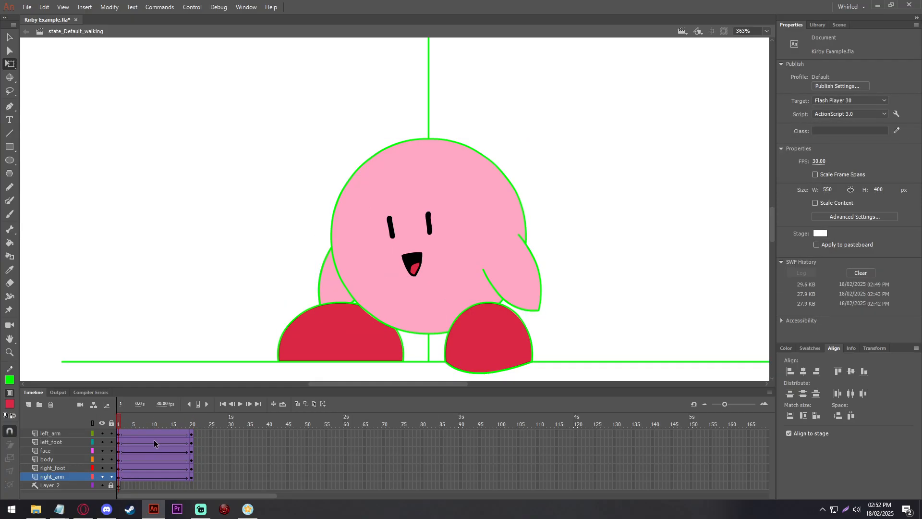
left_click(325, 333)
left_click(477, 345)
left_click(259, 373)
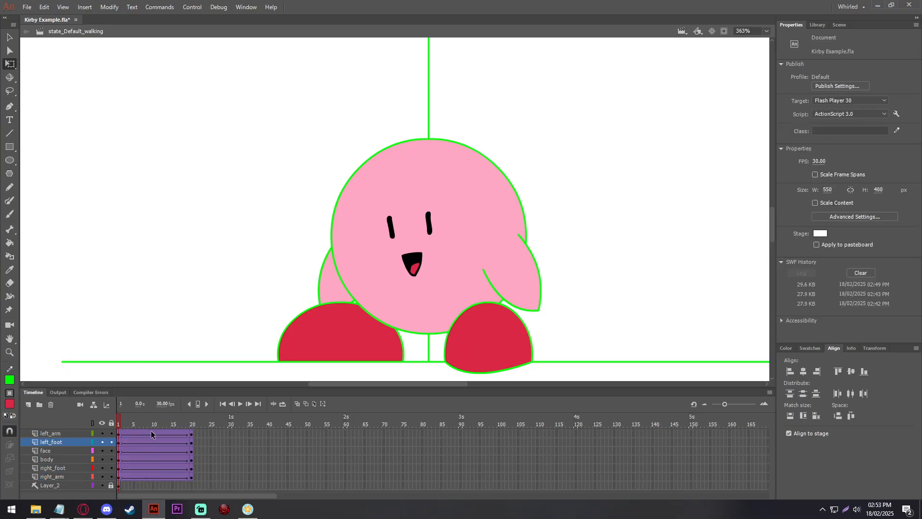
left_click(153, 485)
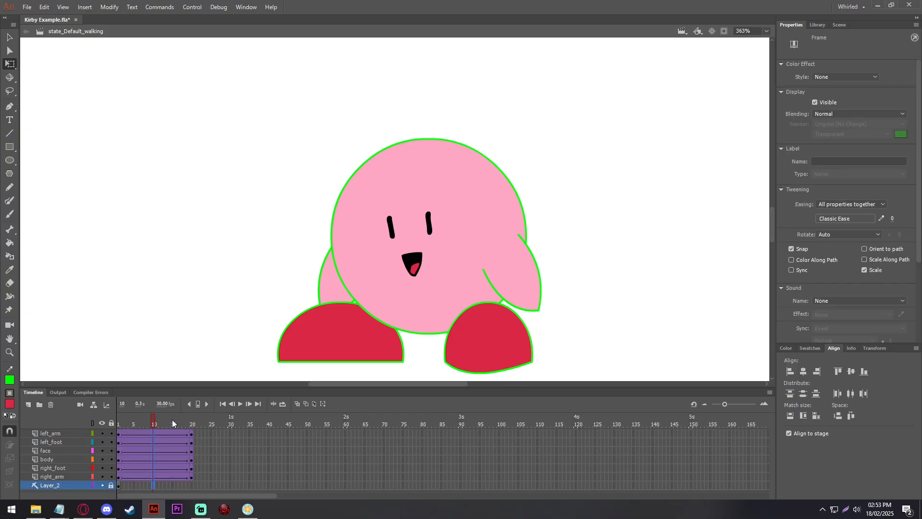
left_click(142, 361)
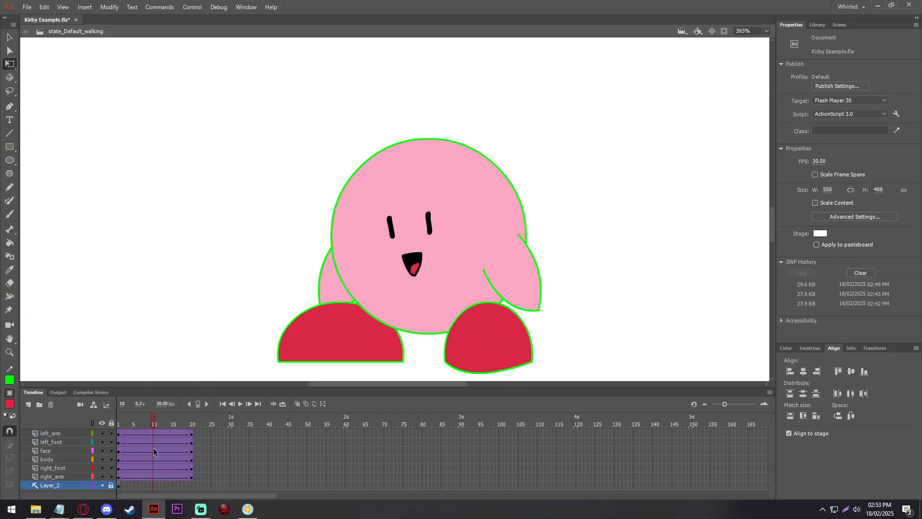
right_click(151, 476)
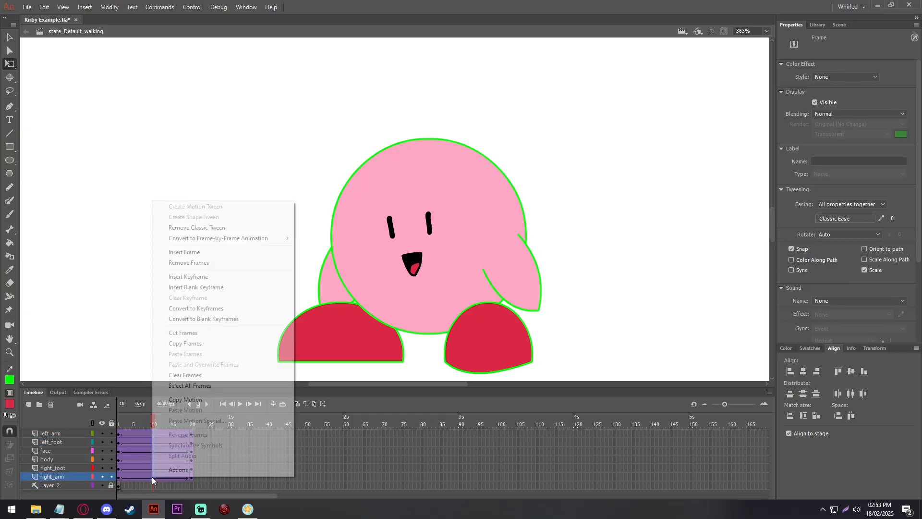
left_click(209, 278)
left_click(201, 294)
Step: Bring Kirby's feet together under the body on frame 10, moving the right foot inward and the left foot to about X 236
left_click_drag(319, 354, 371, 353)
left_click(499, 355)
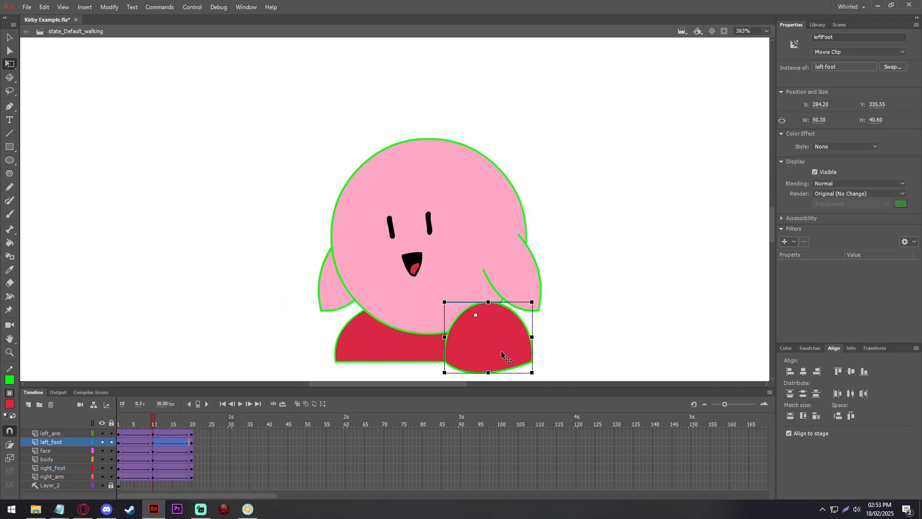
left_click_drag(504, 355, 418, 356)
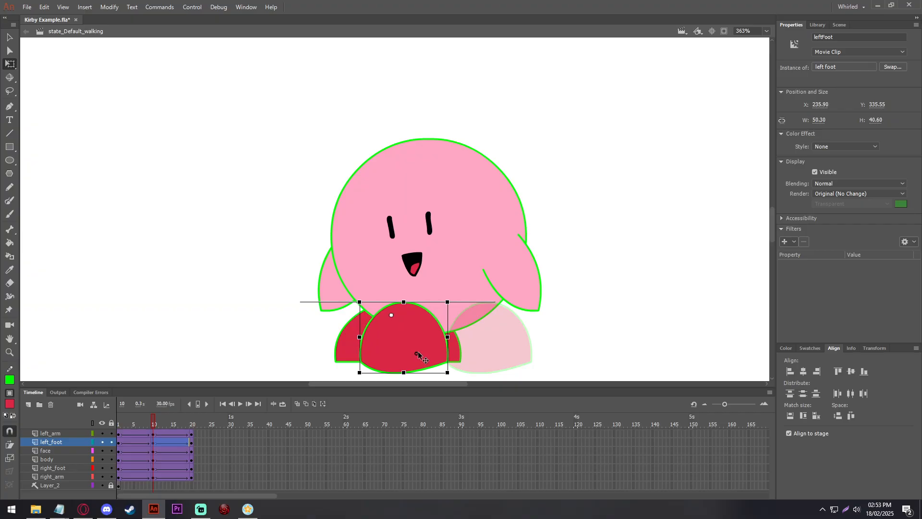
left_click(526, 355)
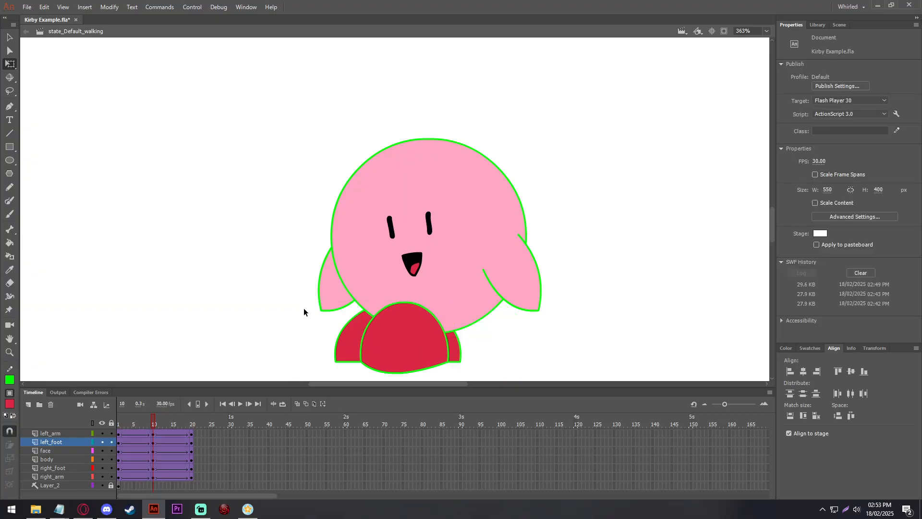
Step: Raise the left foot to about Y 321 on frame 5, keyed on its own layer
mouse_move(151, 417)
left_mouse_down()
mouse_move(109, 424)
mouse_move(218, 423)
mouse_move(104, 423)
mouse_move(208, 417)
mouse_move(115, 420)
mouse_move(203, 422)
mouse_move(118, 422)
mouse_move(134, 422)
left_mouse_up()
left_click(457, 337)
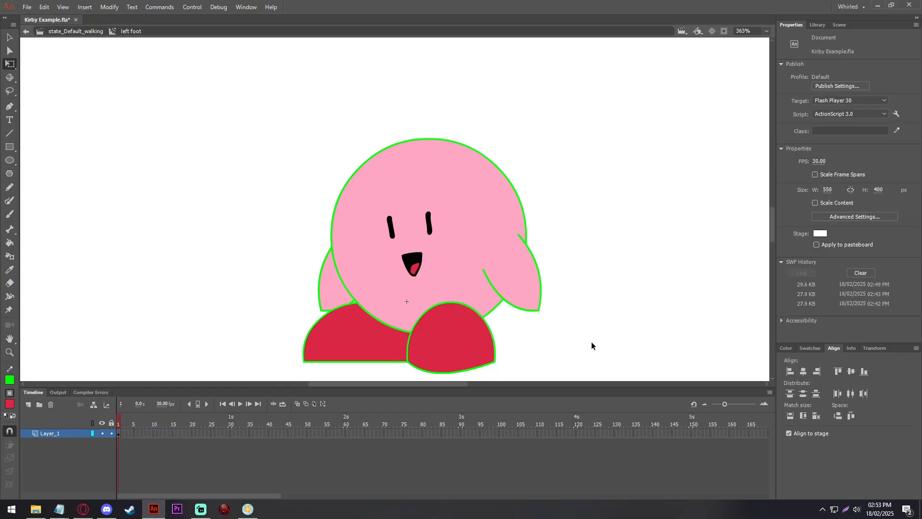
left_click_drag(132, 418, 134, 420)
left_click_drag(446, 365, 454, 330)
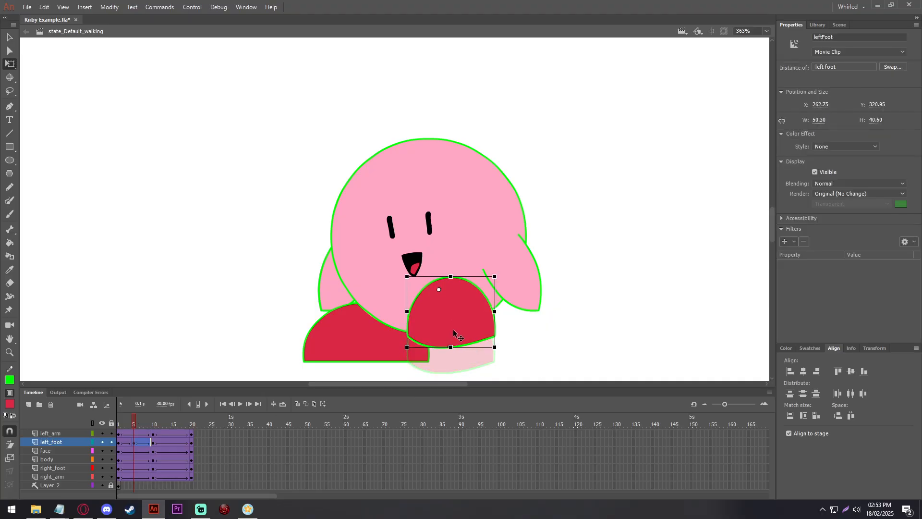
left_click(174, 374)
Step: Raise the right foot off the ground on frame 15, keyed on its own layer, and play back the walk
left_click_drag(120, 421, 172, 422)
left_click(353, 347)
double_click(353, 348)
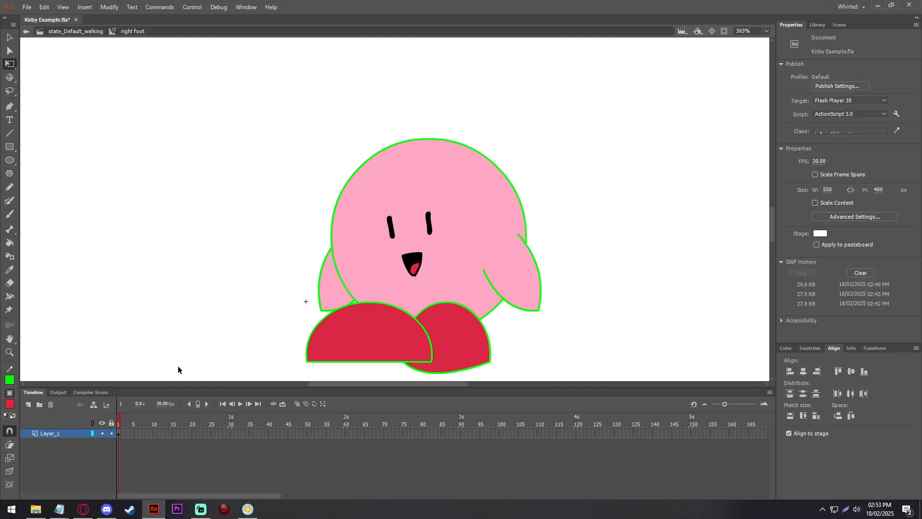
double_click(178, 365)
left_click_drag(322, 356, 322, 324)
left_click(253, 347)
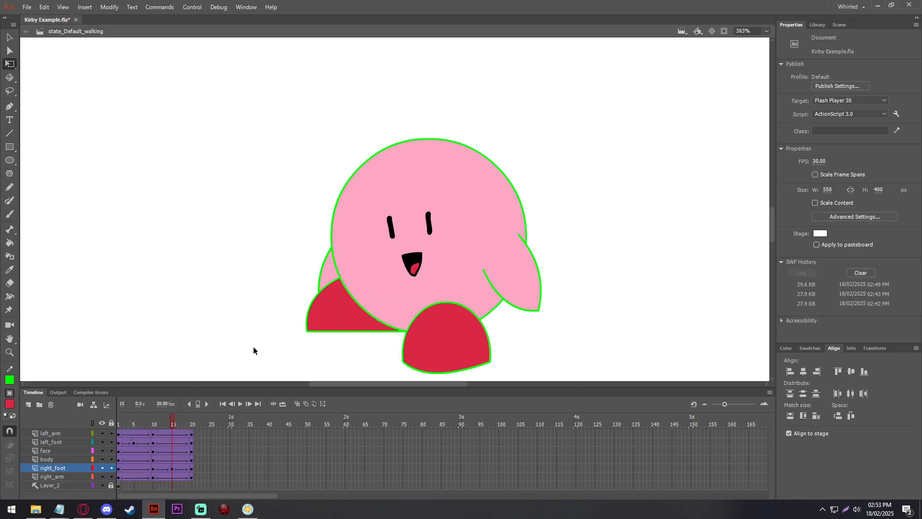
key("Return")
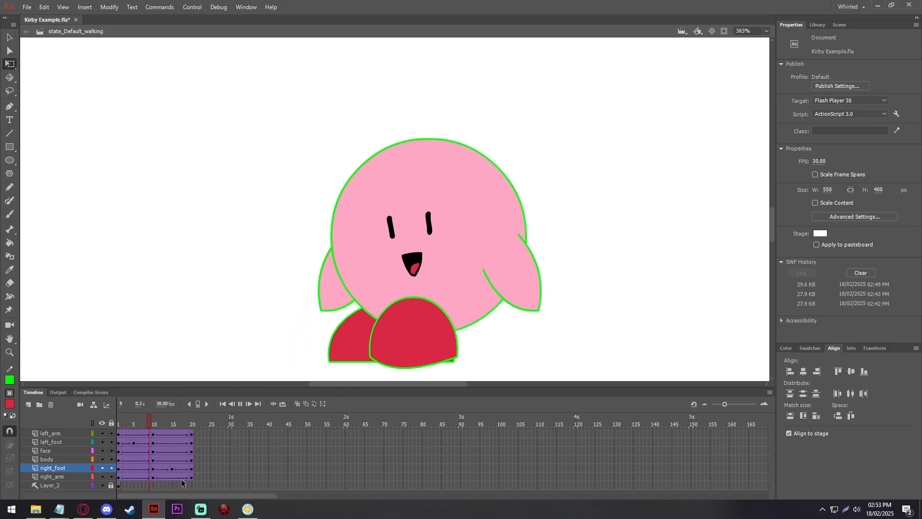
Step: Rotate both arms on frame 1, swinging the left arm inward across the body and the right arm in behind the body
left_click(133, 443)
left_click(180, 309)
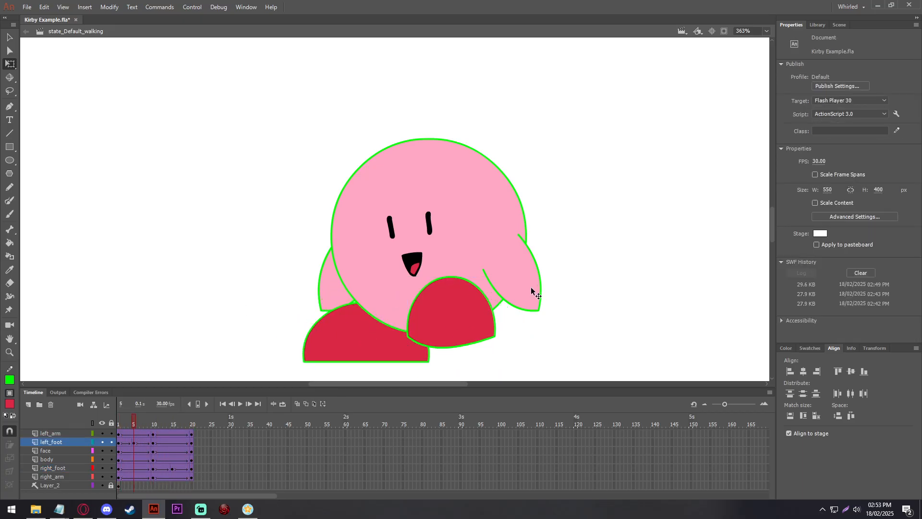
left_click(118, 443)
left_click(174, 344)
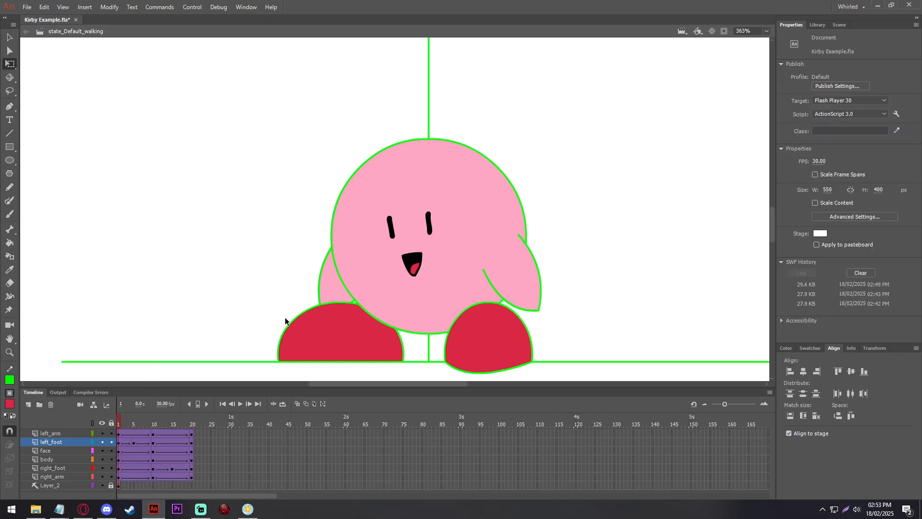
left_click(498, 276)
left_click_drag(549, 315, 424, 305)
left_click(353, 320)
left_click_drag(315, 318, 406, 335)
left_click(215, 299)
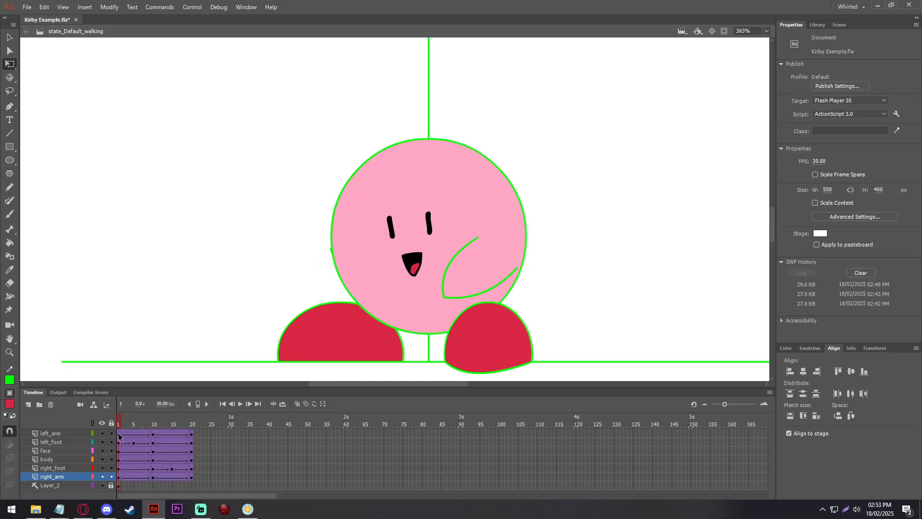
Step: Copy the frame 1 keyframes of all six body-part layers and paste them over frame 20
left_click(117, 478)
right_click(117, 479)
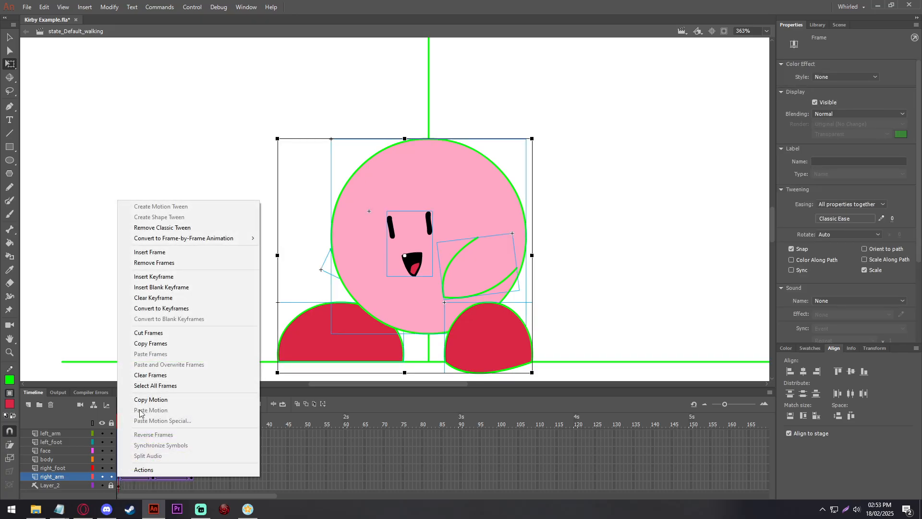
left_click(159, 344)
left_click_drag(189, 434, 190, 469)
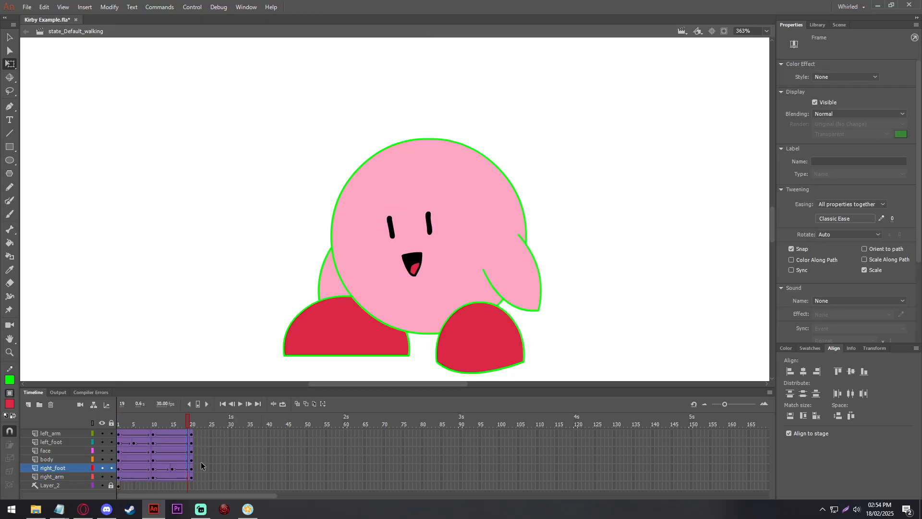
left_click(203, 459)
right_click(191, 474)
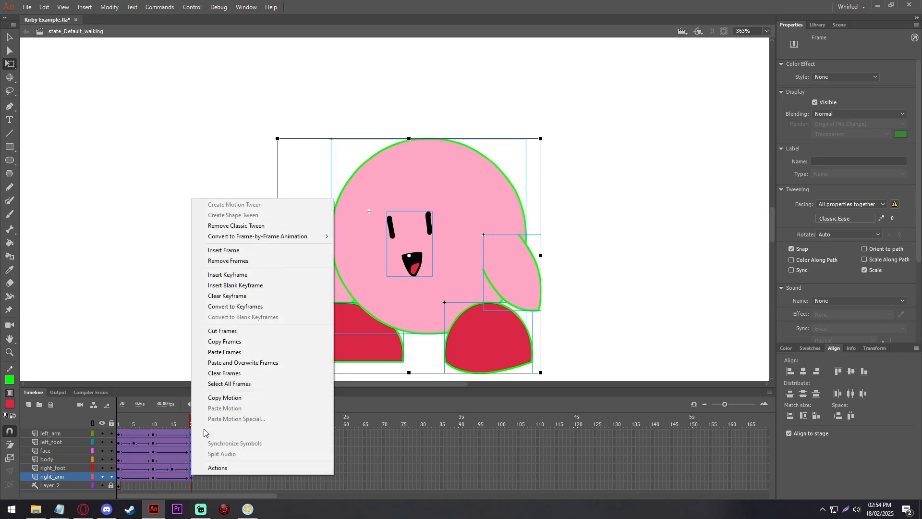
left_click(194, 350)
left_click(187, 348)
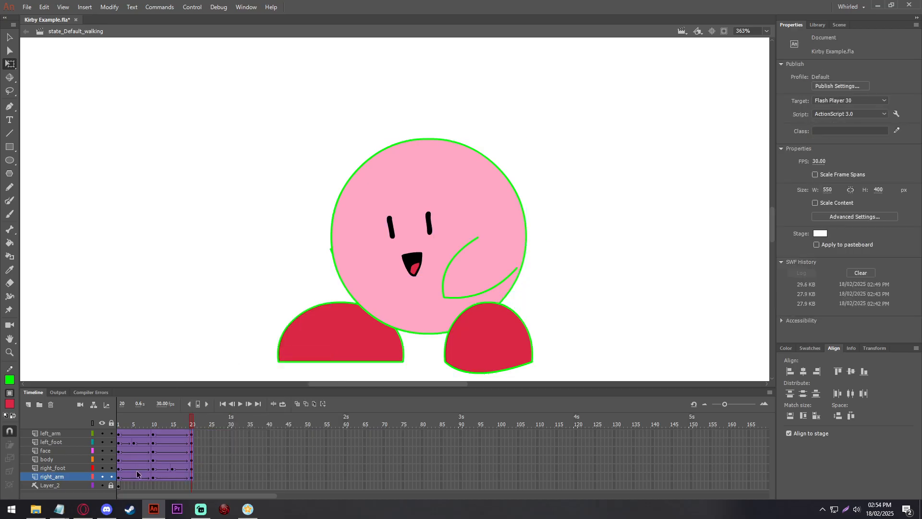
Step: Rotate both arms outward away from the body on frame 10 and play back the walk
left_click(152, 451)
left_click(507, 294)
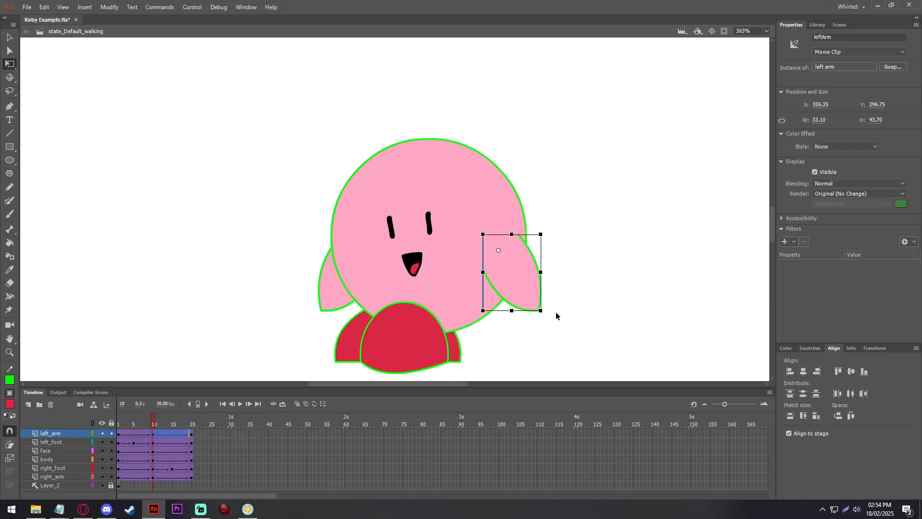
left_click_drag(560, 310, 580, 289)
left_click(329, 301)
left_click_drag(319, 319, 284, 287)
left_click(258, 305)
key("Return")
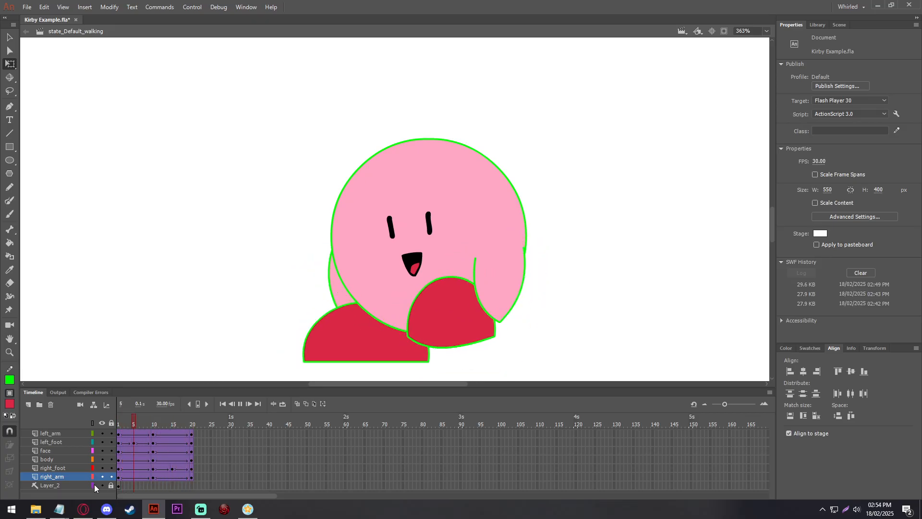
Step: Insert keyframes at frame 5 across all six body-part layers
left_click(151, 451)
left_click(131, 433)
left_click(133, 476)
left_click(153, 468)
left_click_drag(133, 435, 134, 476)
right_click(133, 476)
left_click(187, 287)
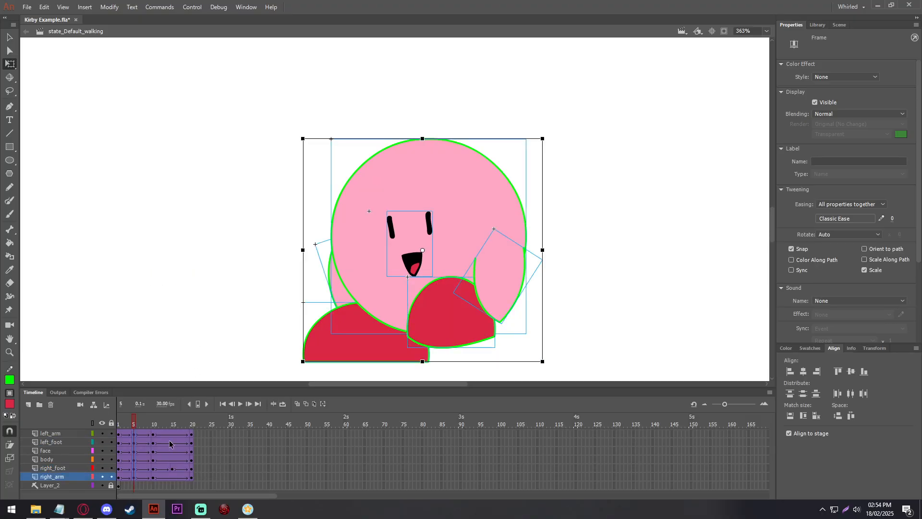
Step: Insert keyframes at frame 15 across all six body-part layers
left_click_drag(173, 432, 172, 469)
left_click(191, 450)
left_click_drag(173, 433, 172, 479)
left_click(173, 467)
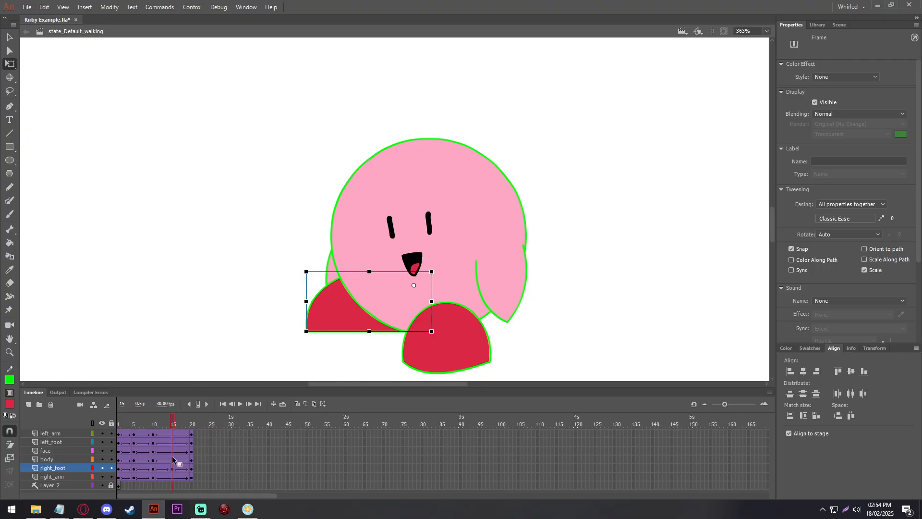
right_click(172, 464)
left_click(237, 257)
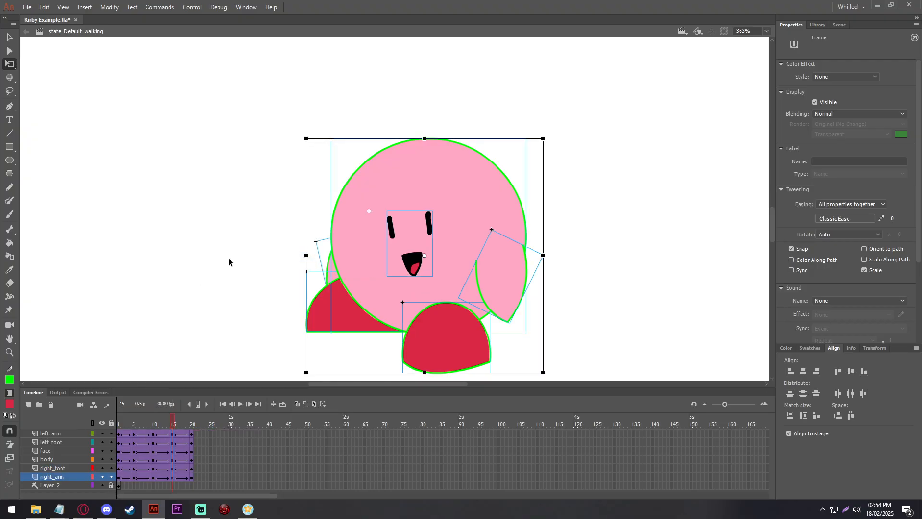
left_click(228, 262)
Step: Clear the grounded feet's extra keyframes: right_foot at frame 5 and left_foot at frame 15
mouse_move(138, 428)
left_mouse_down()
mouse_move(109, 422)
mouse_move(132, 421)
left_mouse_up()
left_click(368, 334)
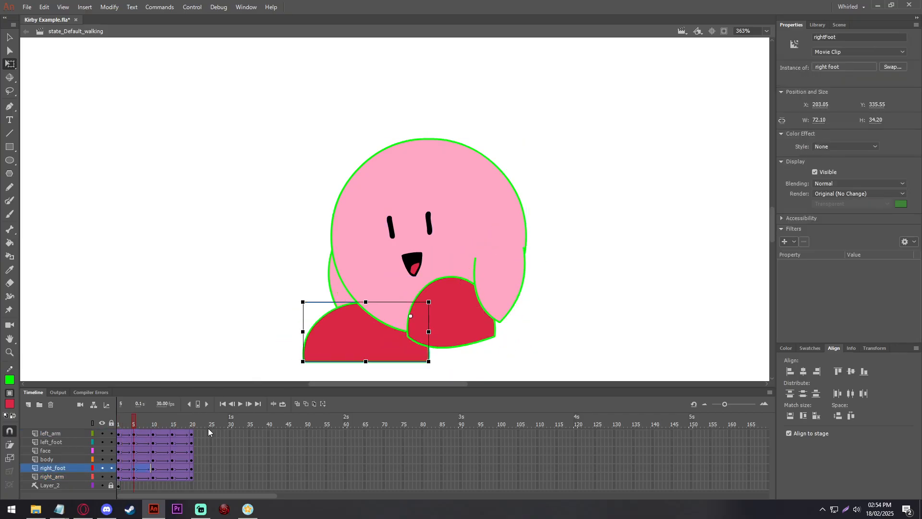
left_click(137, 465)
right_click(137, 465)
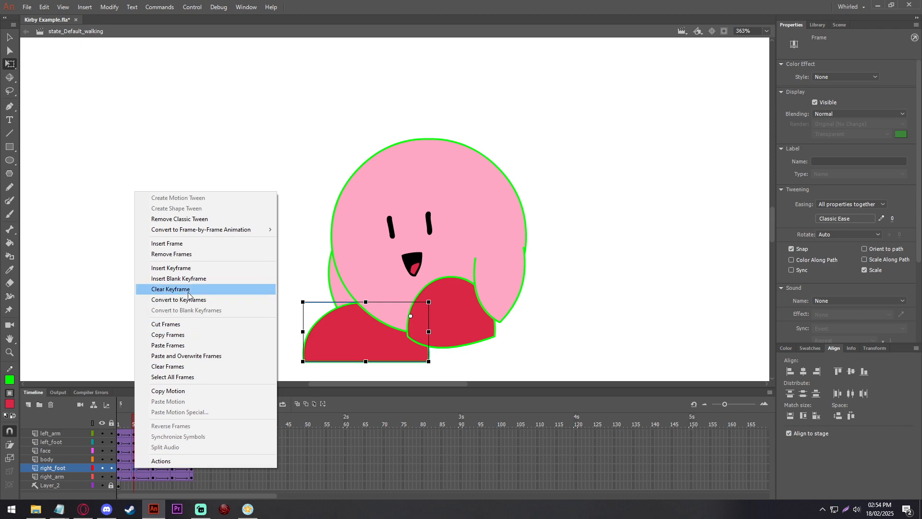
left_click(144, 291)
left_click_drag(127, 423, 154, 421)
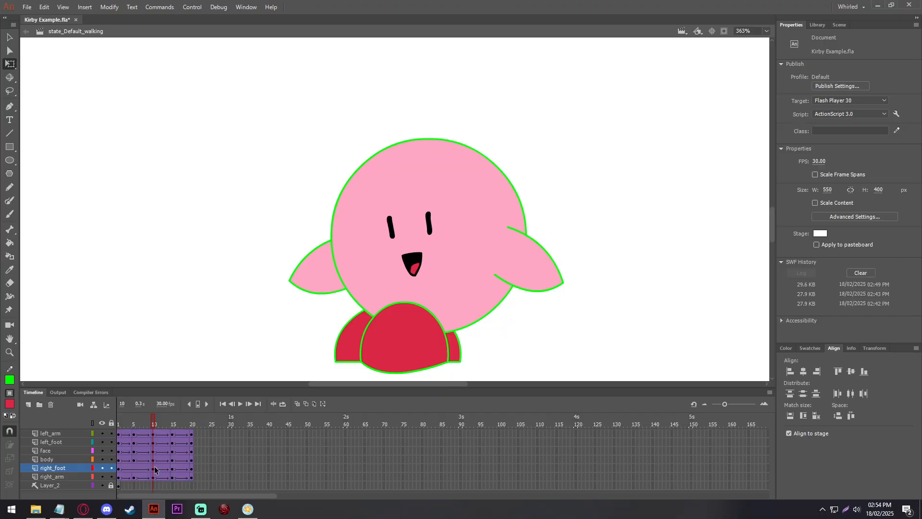
right_click(170, 446)
left_click(217, 263)
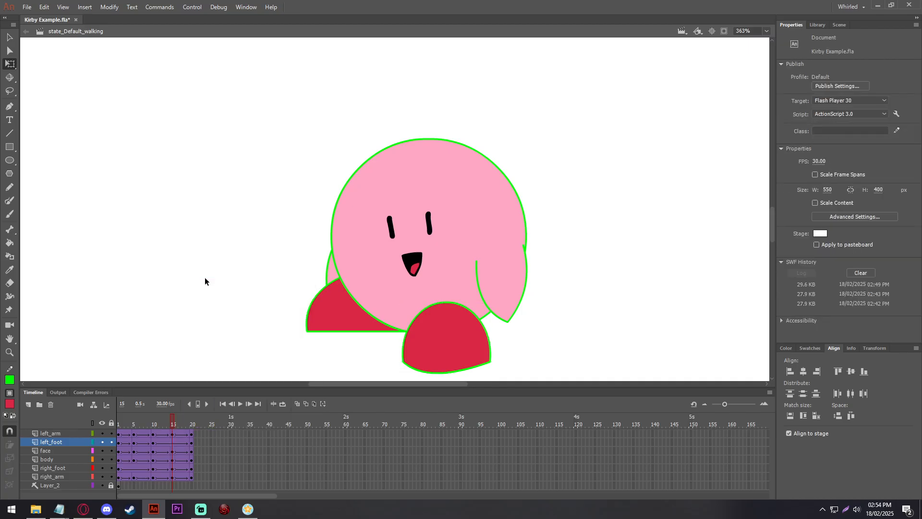
Step: Nudge every body part except the right foot up on frame 5, to about Y 240 for the selection
mouse_move(152, 422)
left_mouse_down()
mouse_move(103, 418)
mouse_move(134, 421)
left_mouse_up()
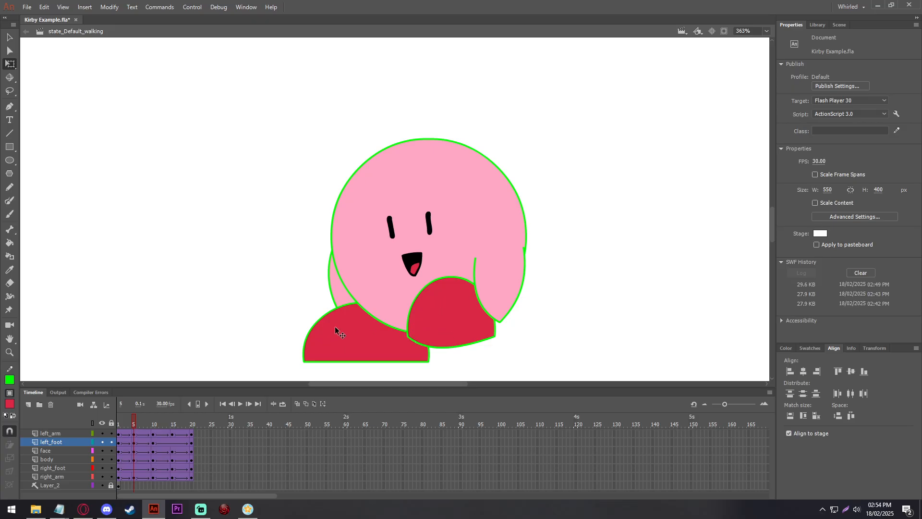
key("ctrl+a")
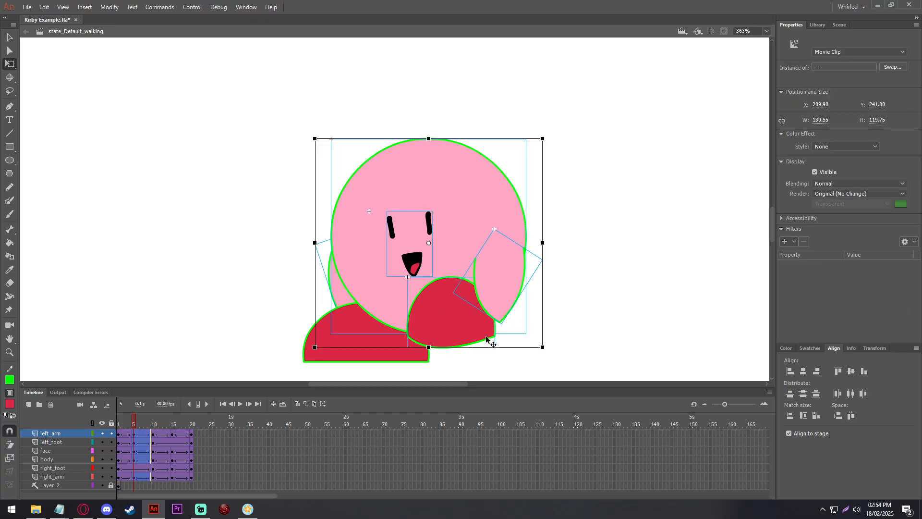
key("Up")
key("Up")
key("Up")
key("Up")
key("Up")
key("Up")
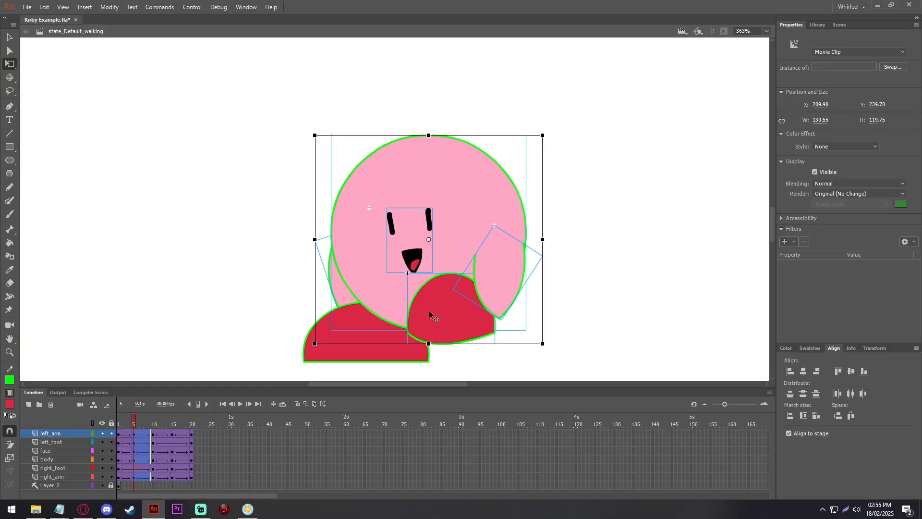
left_click(221, 327)
Step: Nudge every body part except the left foot up slightly on frame 15 and play back the walk
left_click(171, 459)
key("ctrl+a")
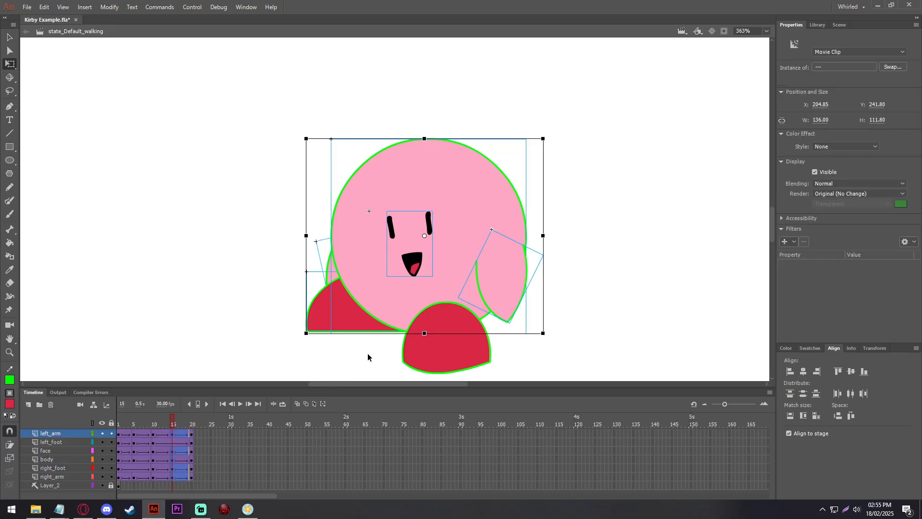
key("Return")
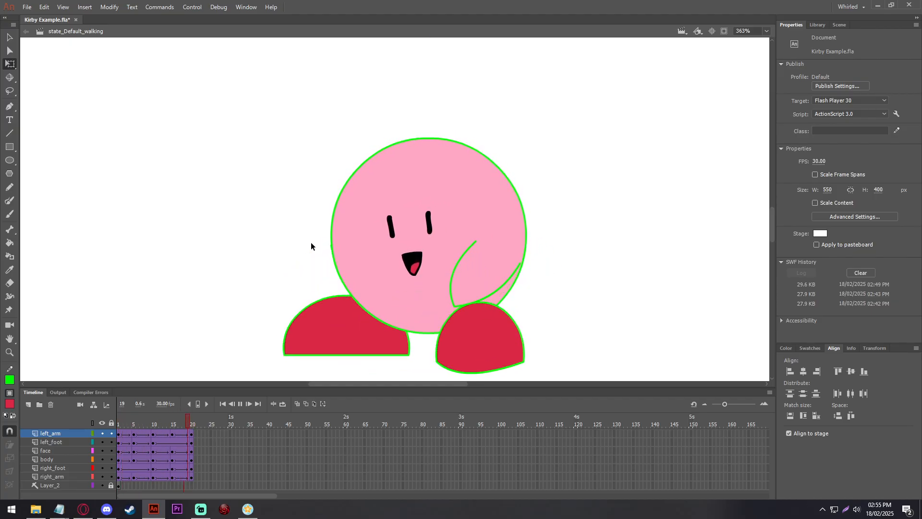
left_click(165, 442)
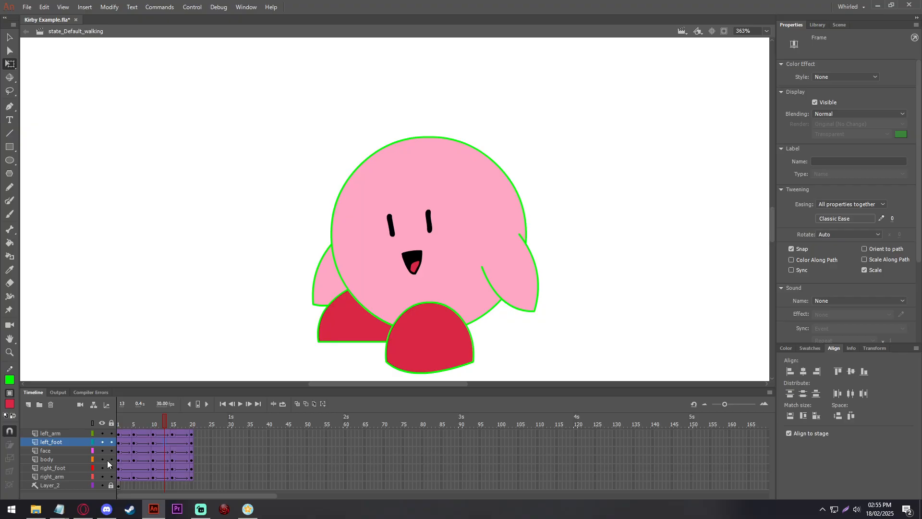
Step: Set the classic ease to -100 on the body-part tweens in frames 1–5 and to 100 in frames 5–10
left_click_drag(123, 461, 125, 406)
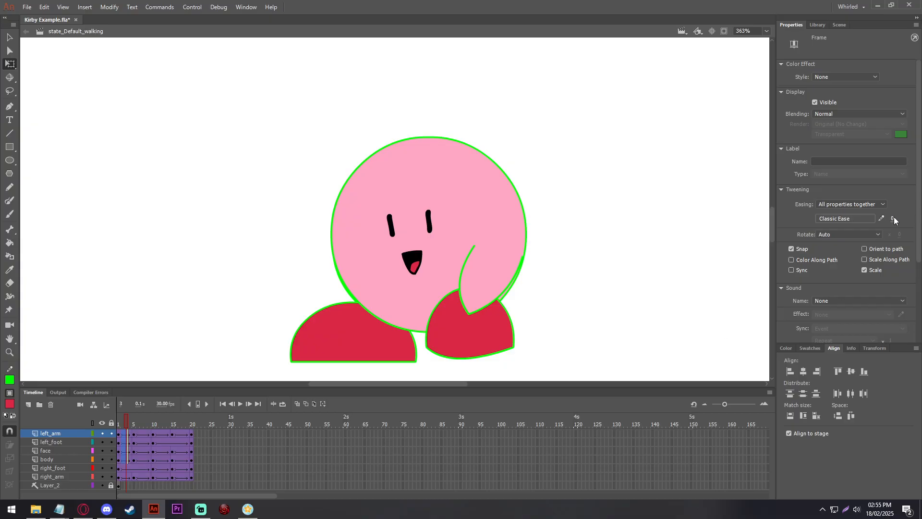
left_click_drag(894, 218, 708, 425)
left_click_drag(143, 459, 145, 418)
left_click(126, 477)
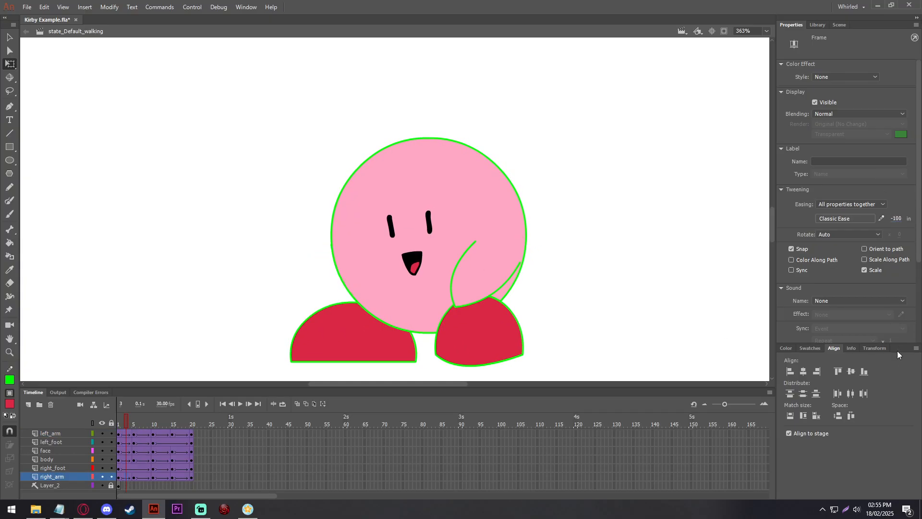
left_click_drag(144, 460, 146, 412)
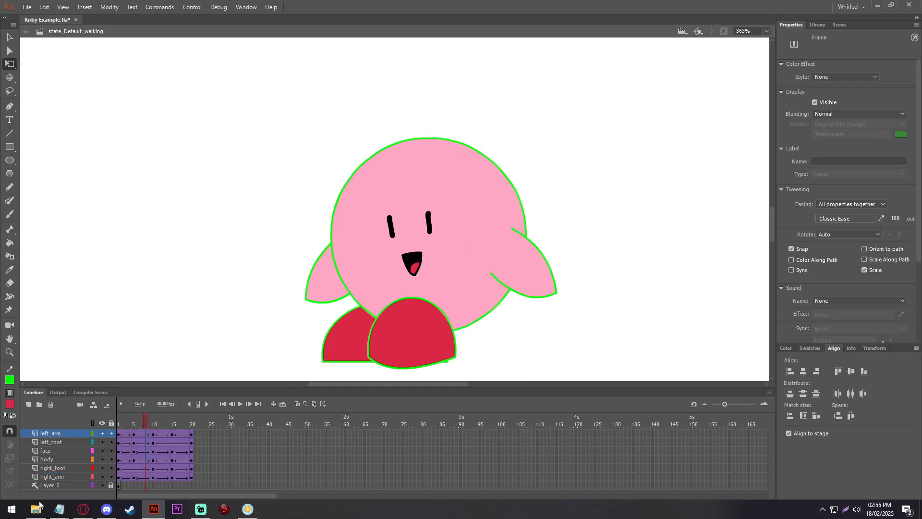
left_click(134, 468)
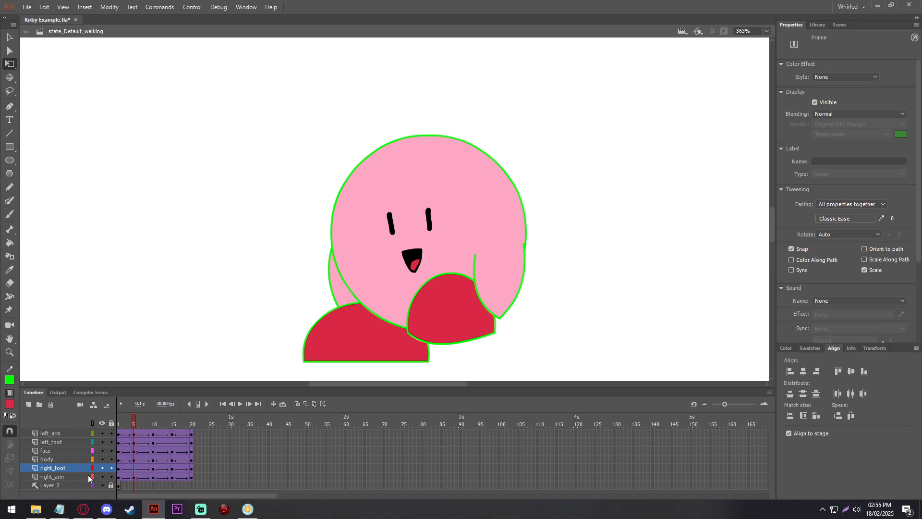
Step: Switch to Whirled, walk the avatar across the room to examine its current movement, and return to Animate
left_click(248, 510)
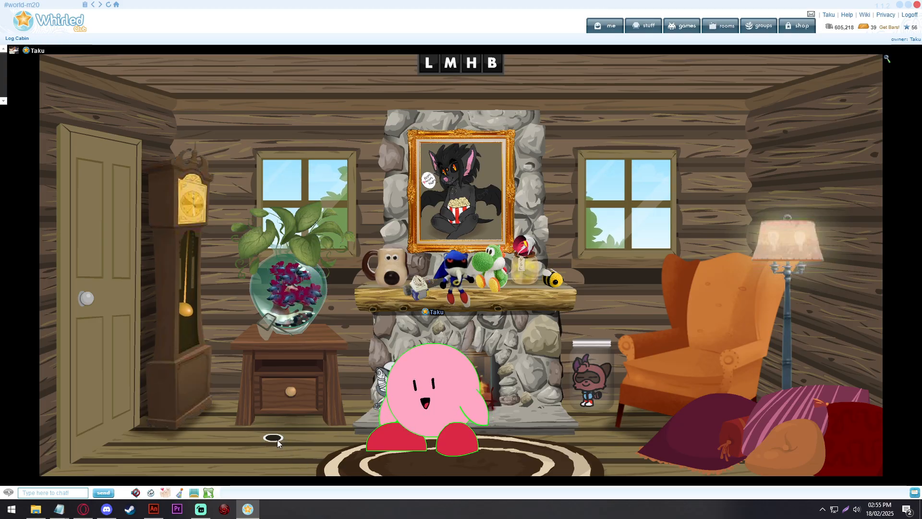
left_click(239, 444)
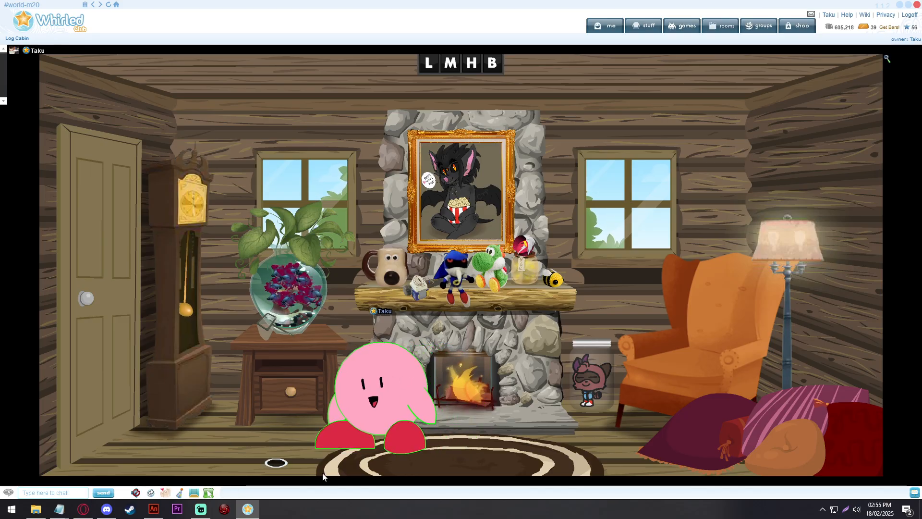
left_click(154, 510)
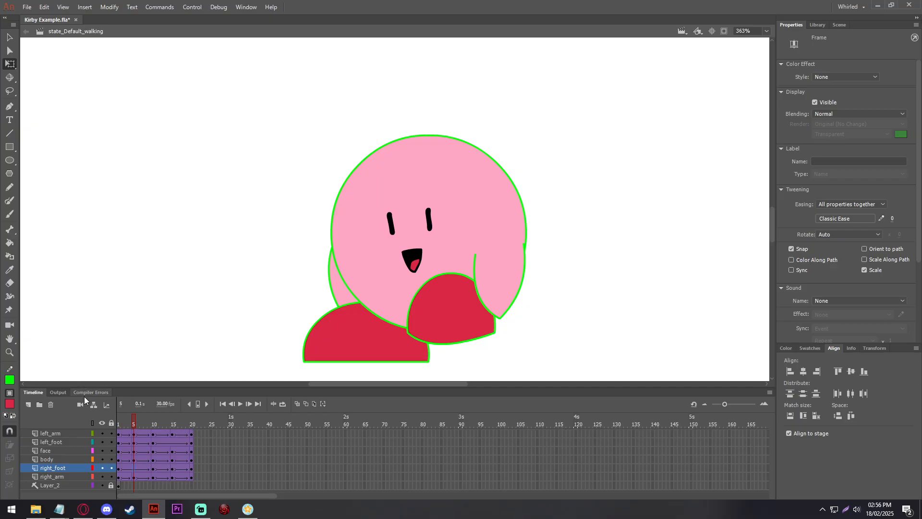
Step: Check the easing of the tweens in frames 1–10 and set right_arm's frame 5–10 tween to 100
left_click(123, 459)
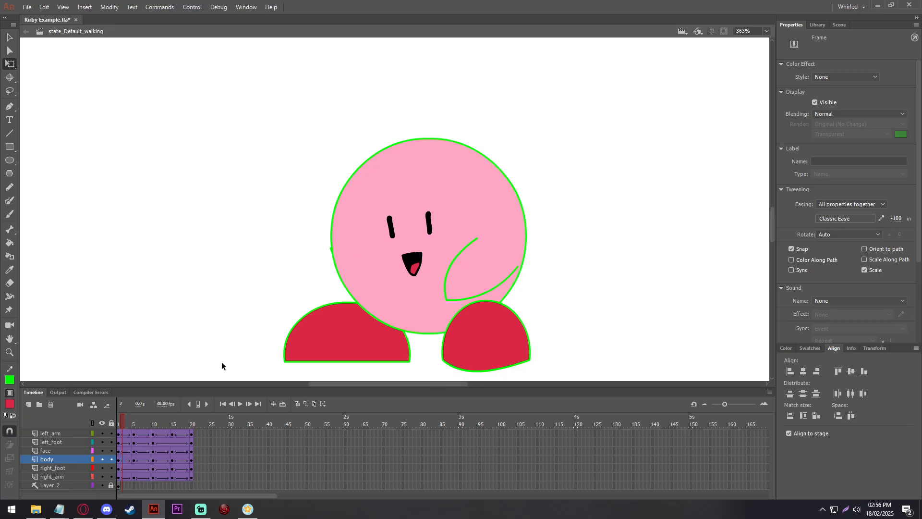
left_click(127, 477)
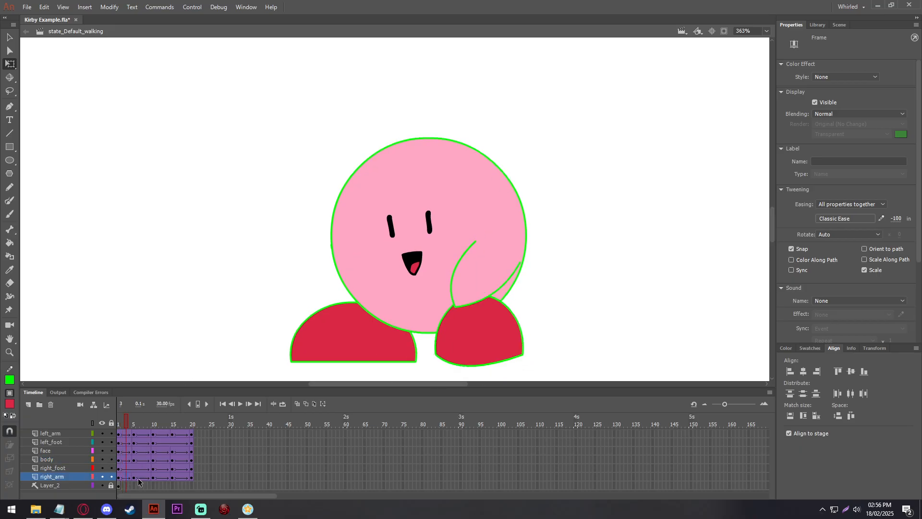
left_click(142, 478)
left_click_drag(893, 219, 879, 139)
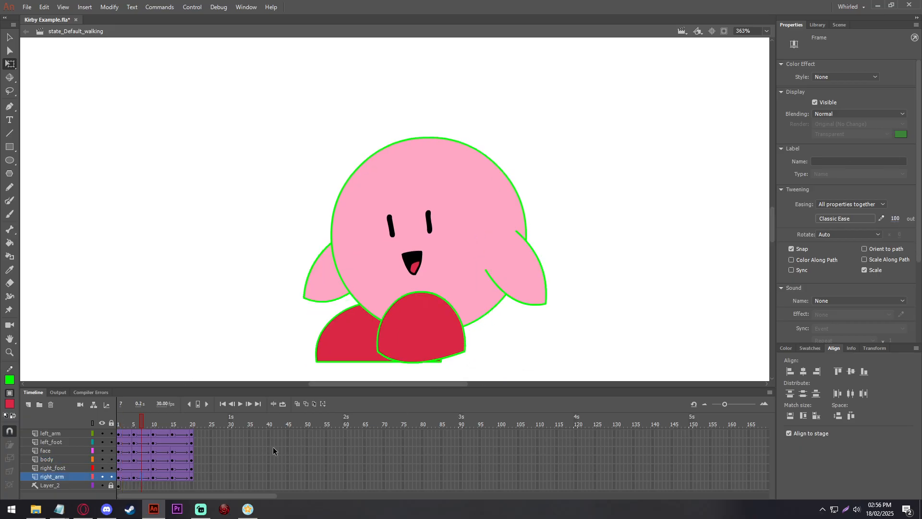
left_click(143, 433)
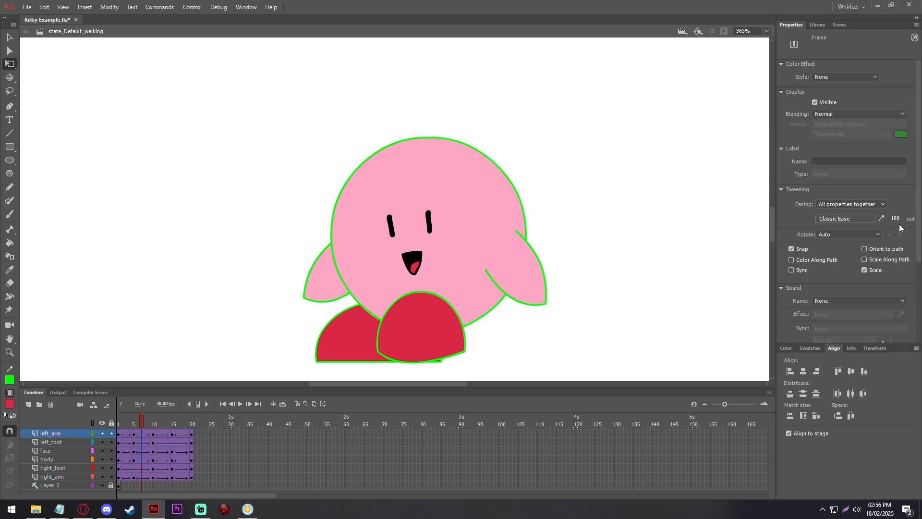
Step: Set the classic ease to -100 on the frame 10–15 tweens, including left_arm
left_click(161, 484)
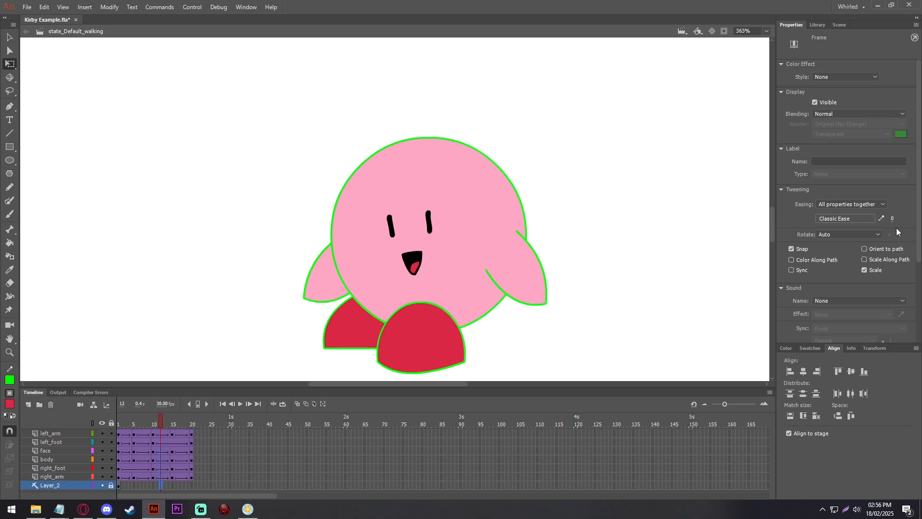
left_click_drag(888, 220, 901, 347)
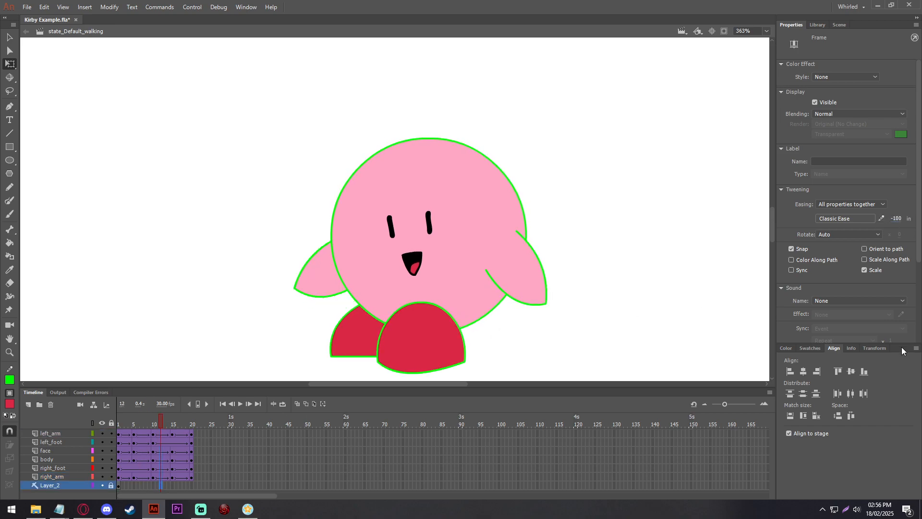
left_click(168, 433)
left_click_drag(895, 219, 897, 255)
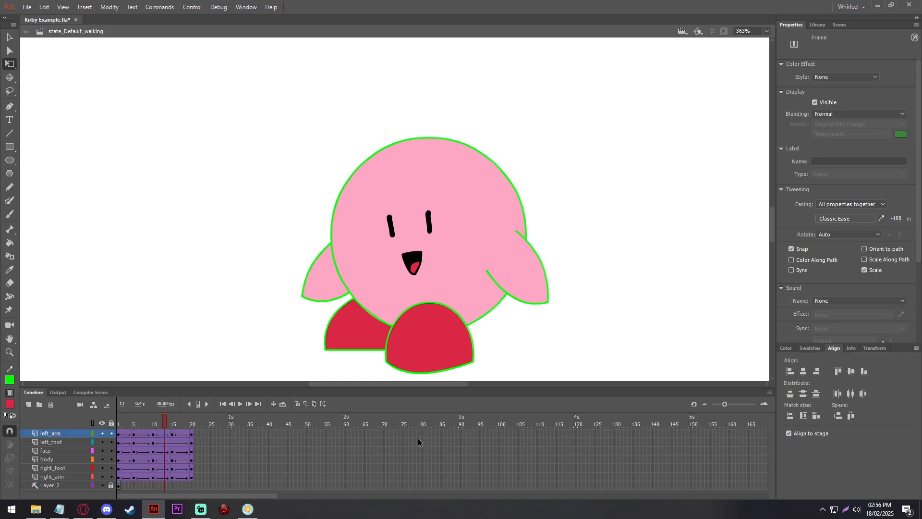
Step: Set the classic ease to 100 on the frame 15–20 tweens, including left_arm, and play back the walk
left_click(184, 486)
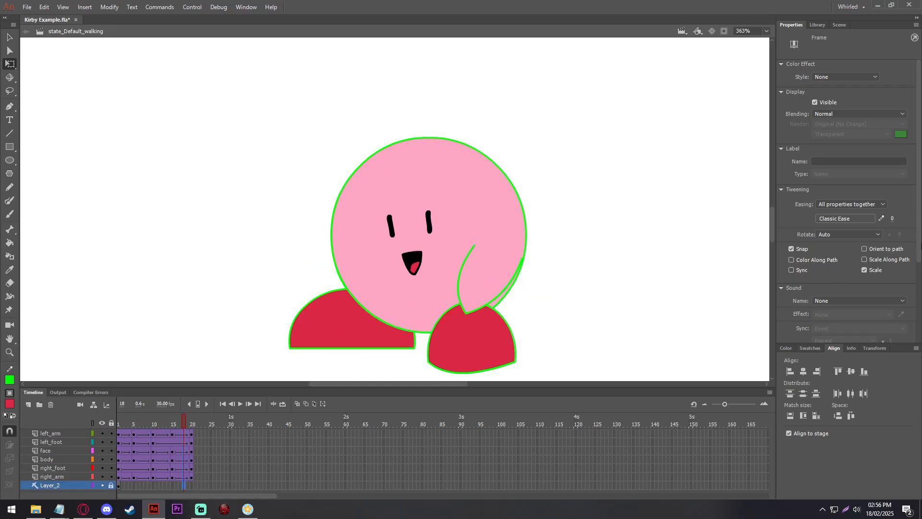
left_click_drag(895, 220, 897, 185)
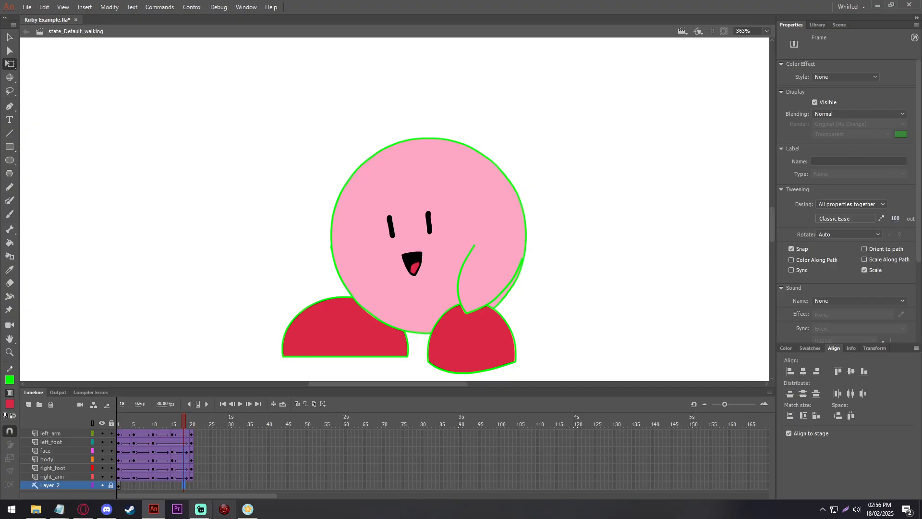
left_click(185, 434)
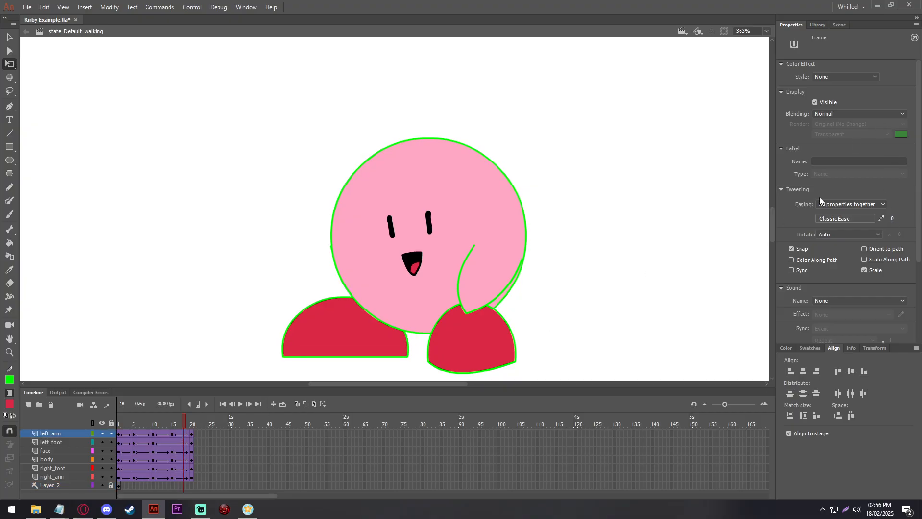
left_click_drag(892, 219, 852, 147)
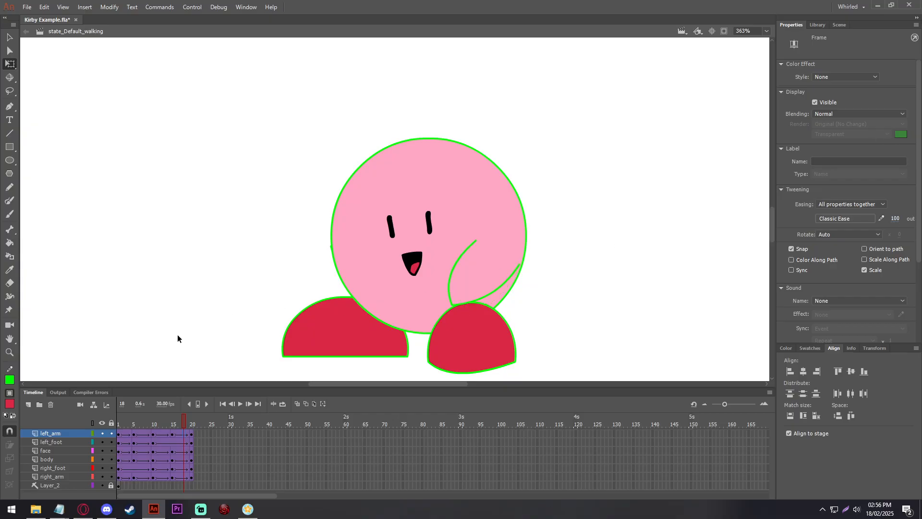
key("Return")
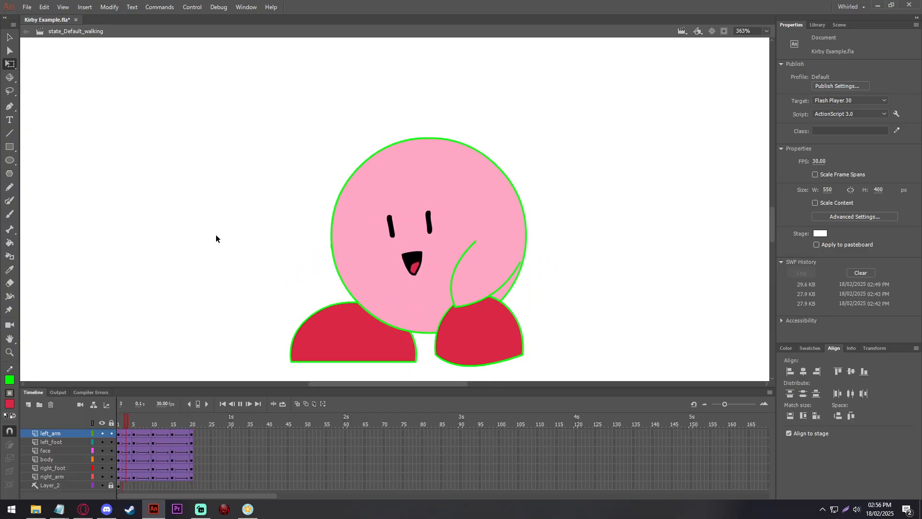
left_click(129, 458)
Step: Extend the Layer_2 guide lines to frame 20 and play back the walk against them
left_click(119, 484)
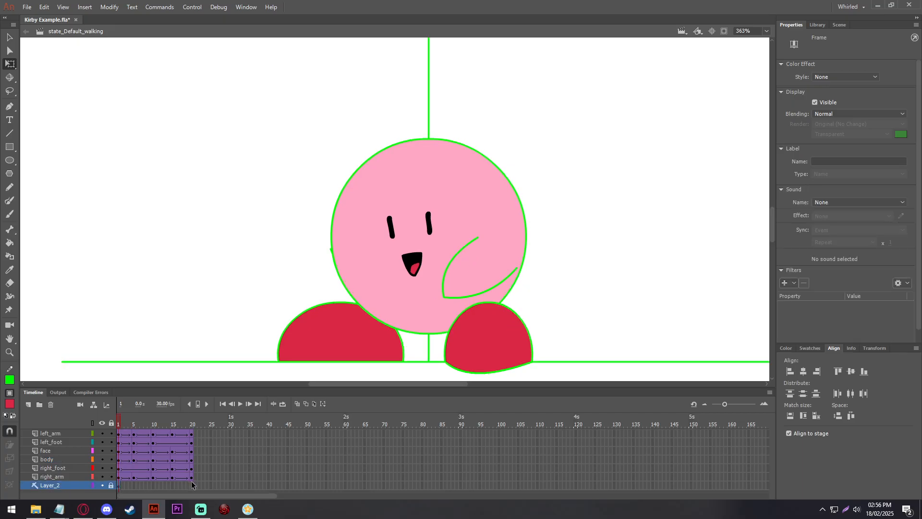
left_click(191, 484)
right_click(191, 483)
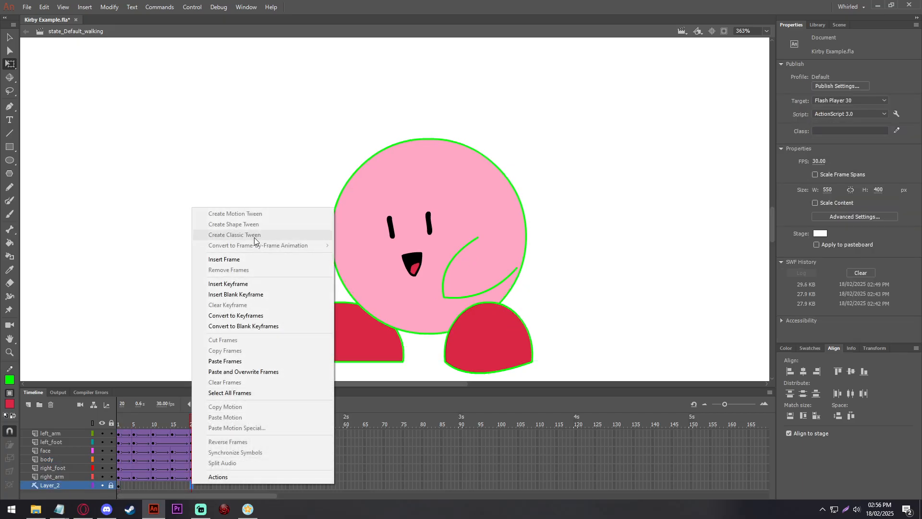
left_click(243, 257)
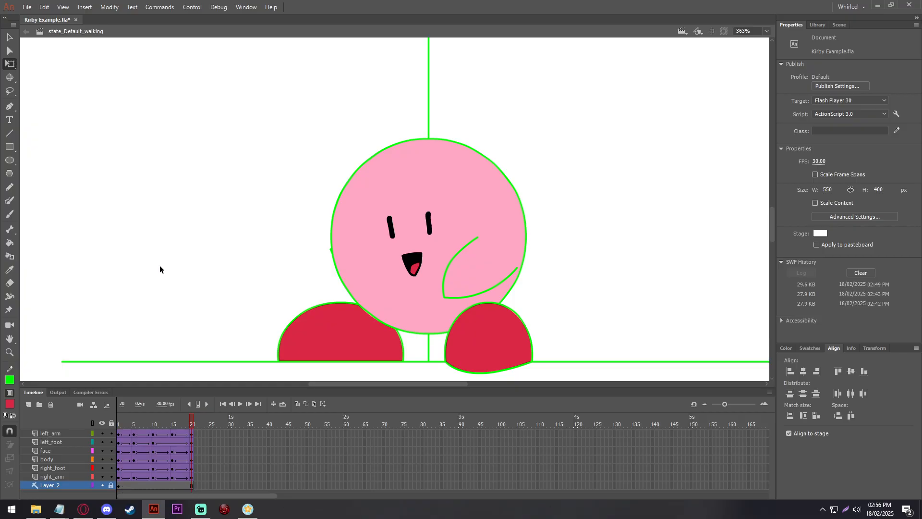
key("Return")
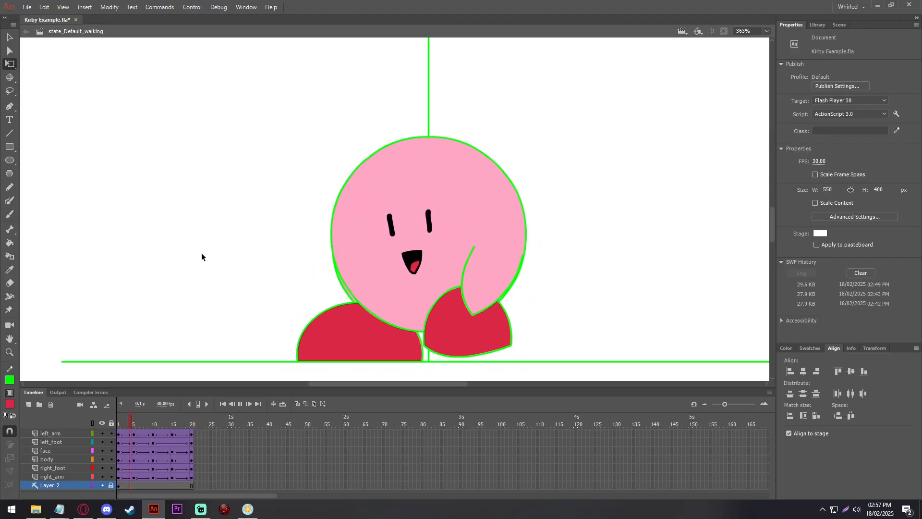
Step: Return to frame 1, check the scene list and publish the avatar file
left_click(117, 441)
left_click(839, 25)
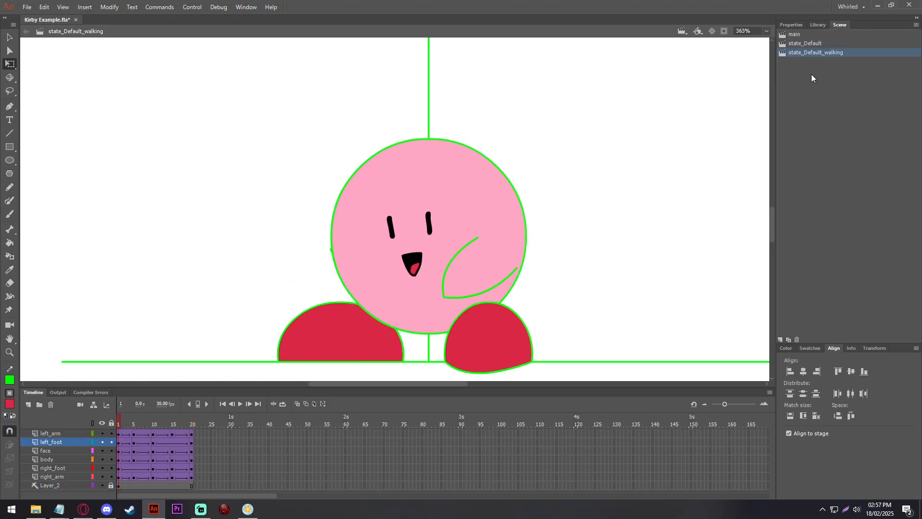
left_click(26, 7)
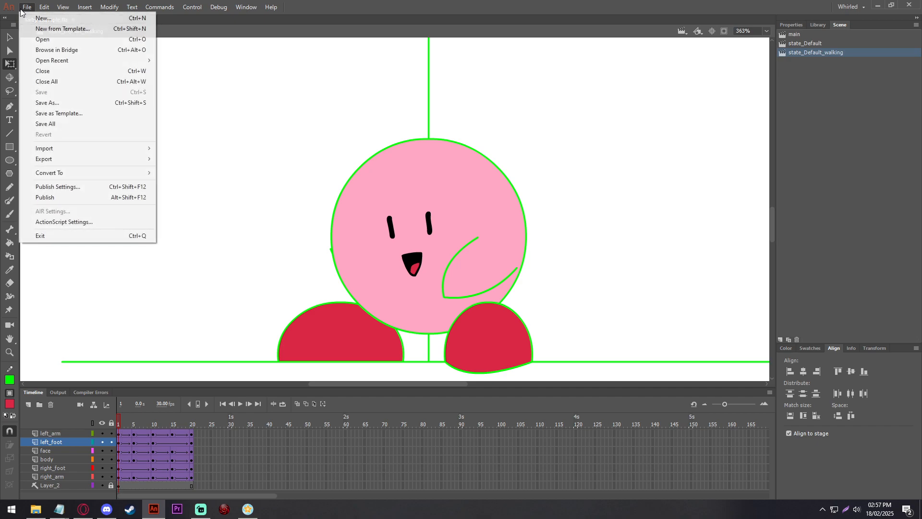
left_click(53, 197)
Step: In Whirled, replace the Kirby Example avatar's media with the republished Kirby Example SWF, affirm the copyright statement and save the item
left_click(248, 509)
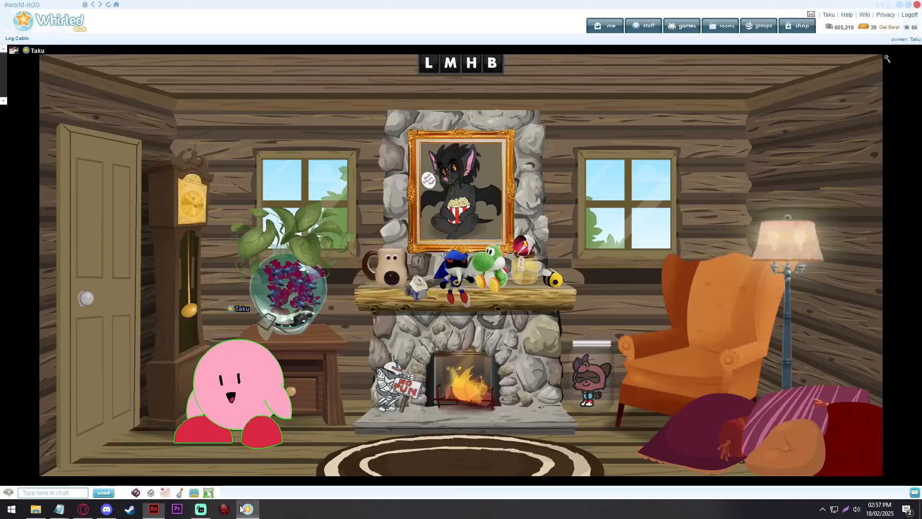
left_click(644, 25)
left_click(865, 107)
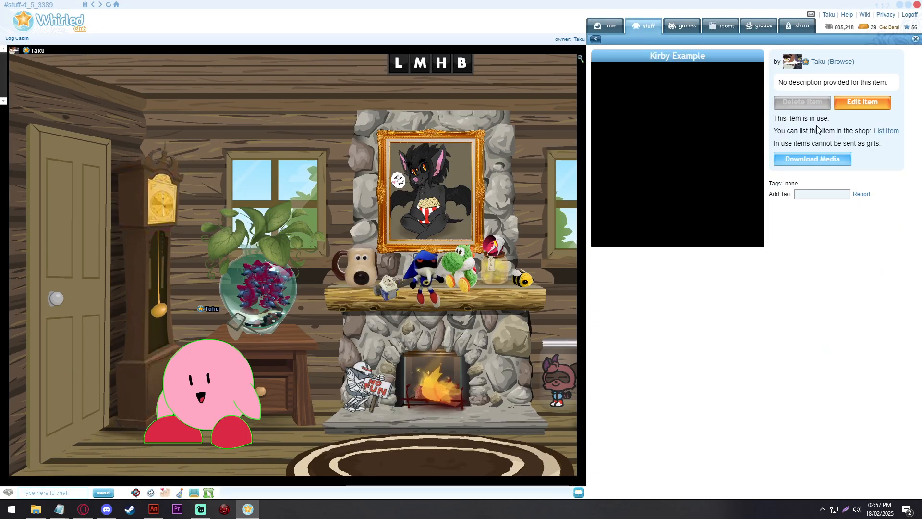
left_click(863, 103)
left_click(781, 159)
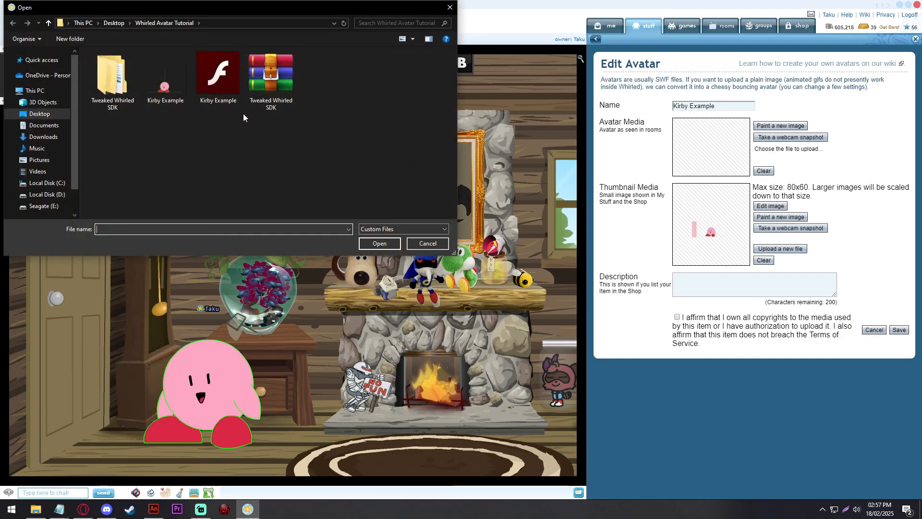
double_click(230, 85)
left_click(677, 317)
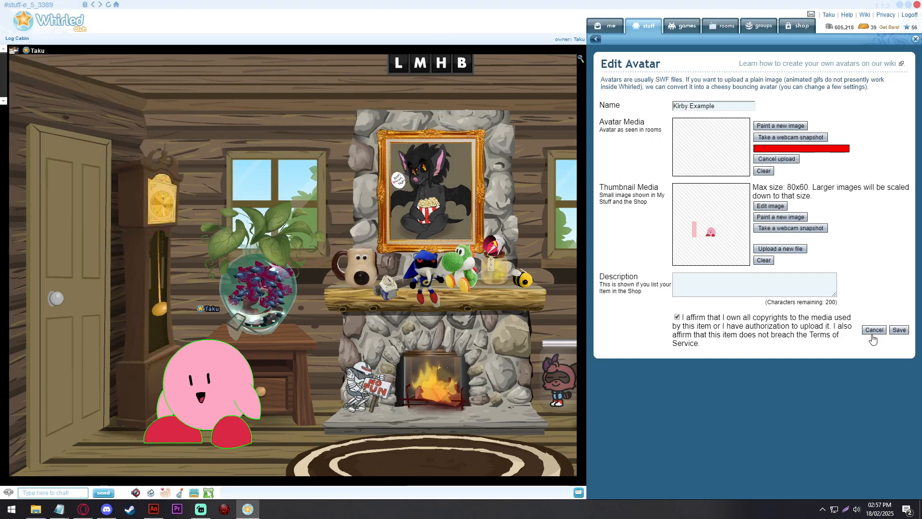
left_click(899, 331)
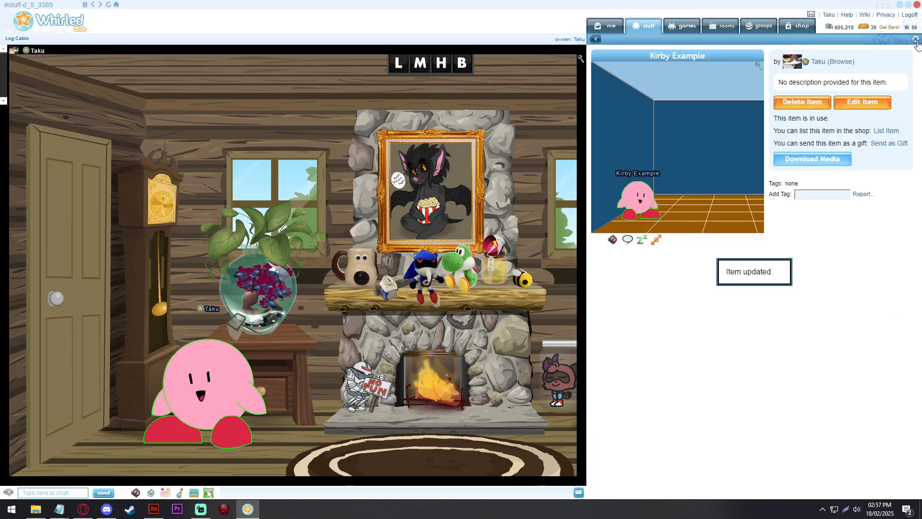
Step: Close the item page and walk the updated avatar back and forth across the room to examine its walk cycle
left_click(915, 39)
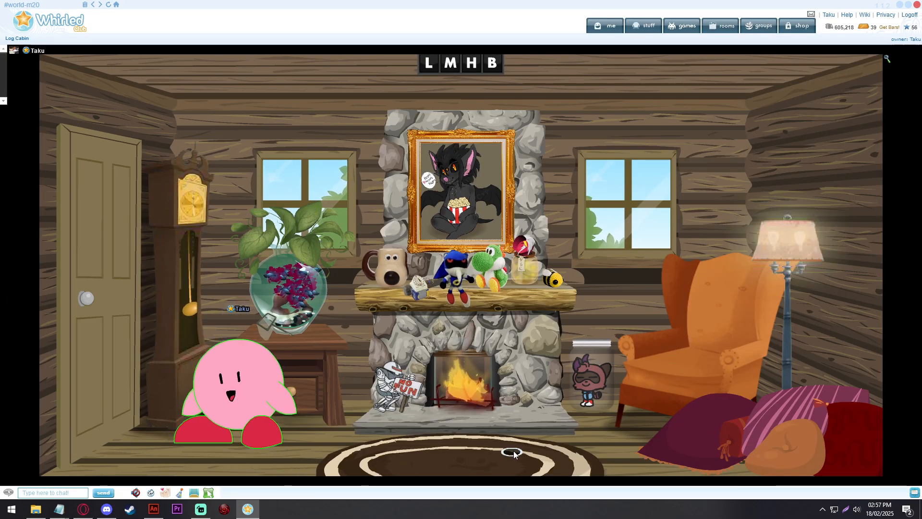
left_click(533, 452)
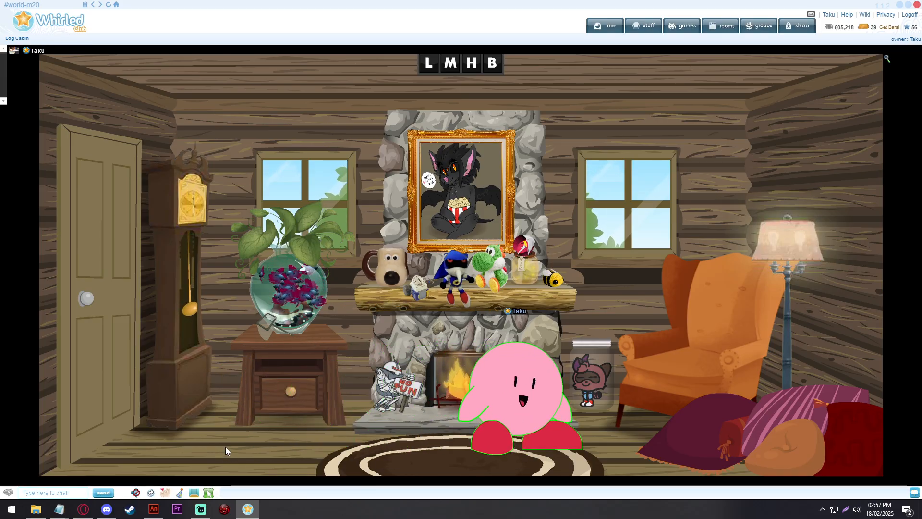
left_click(261, 445)
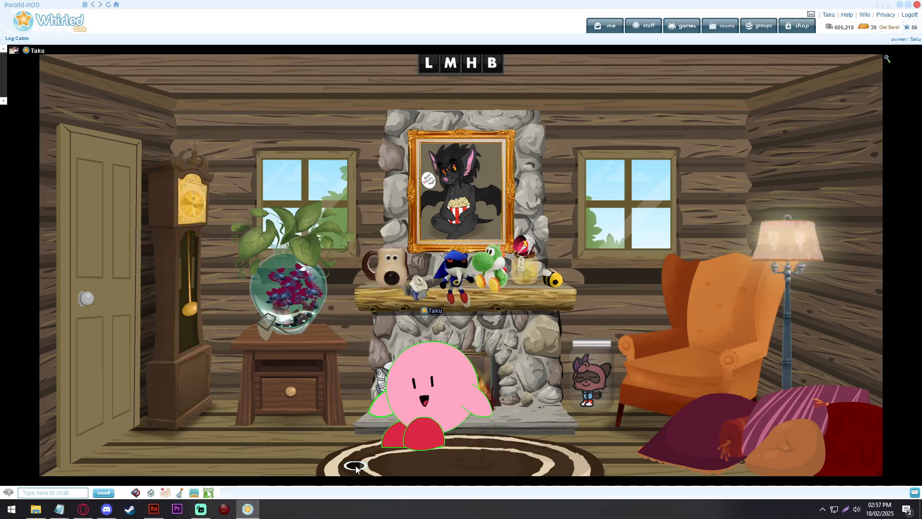
left_click(615, 456)
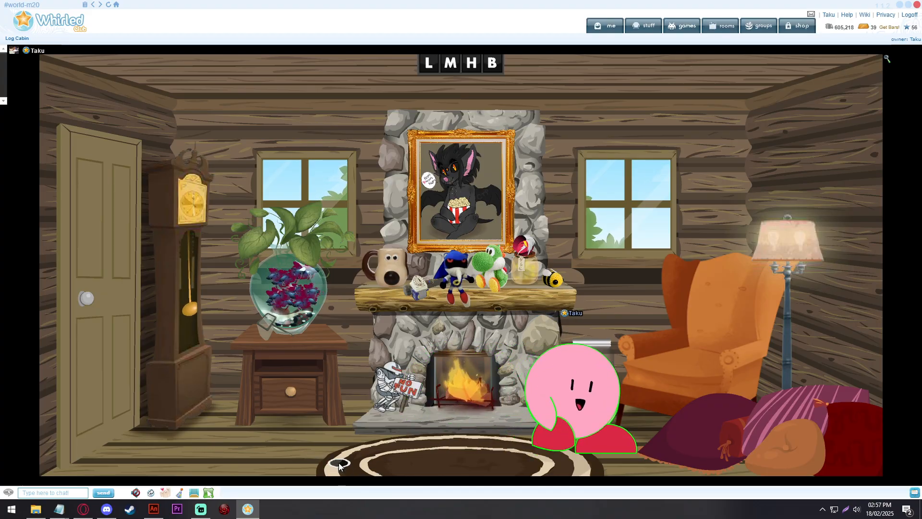
left_click(338, 464)
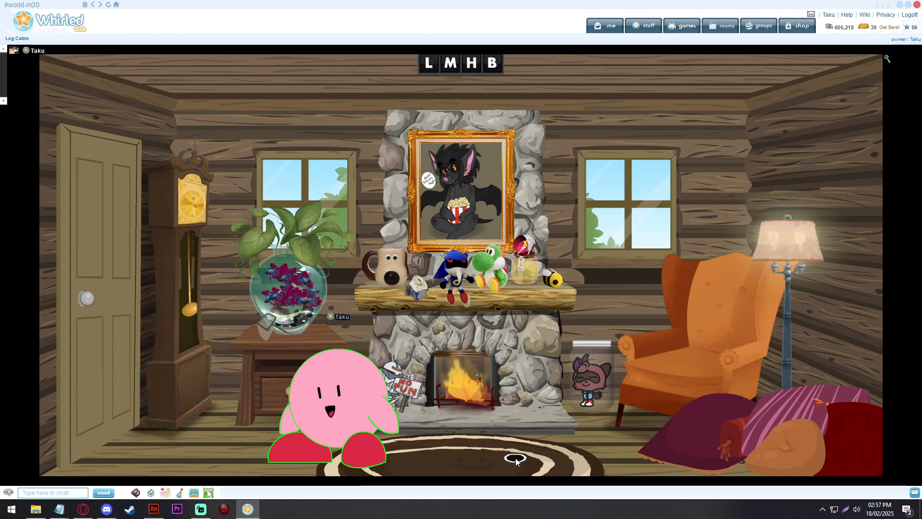
Step: Walk the avatar around the log cabin again to examine how it switches between standing and walking
left_click(656, 459)
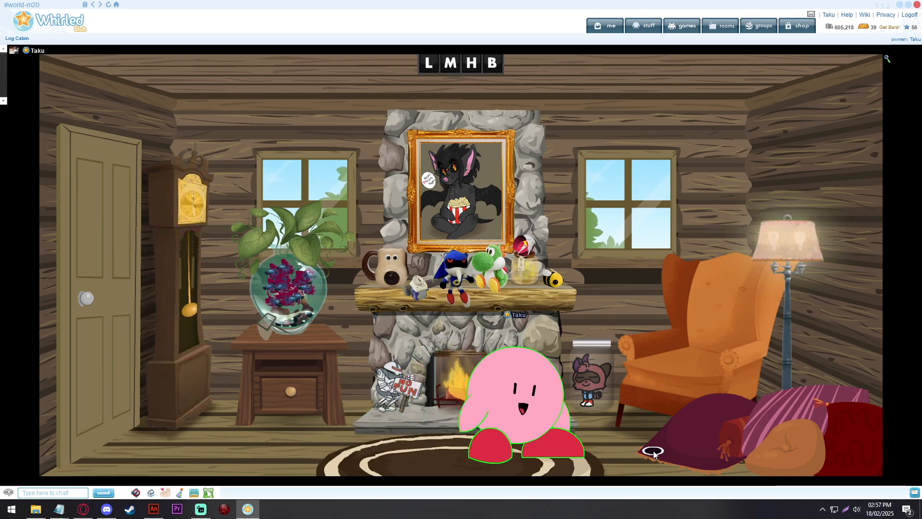
left_click(396, 451)
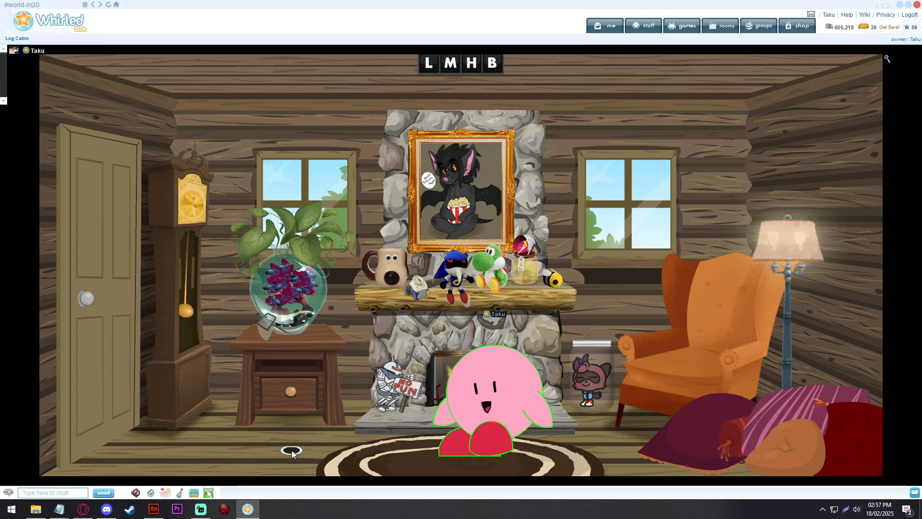
left_click(529, 440)
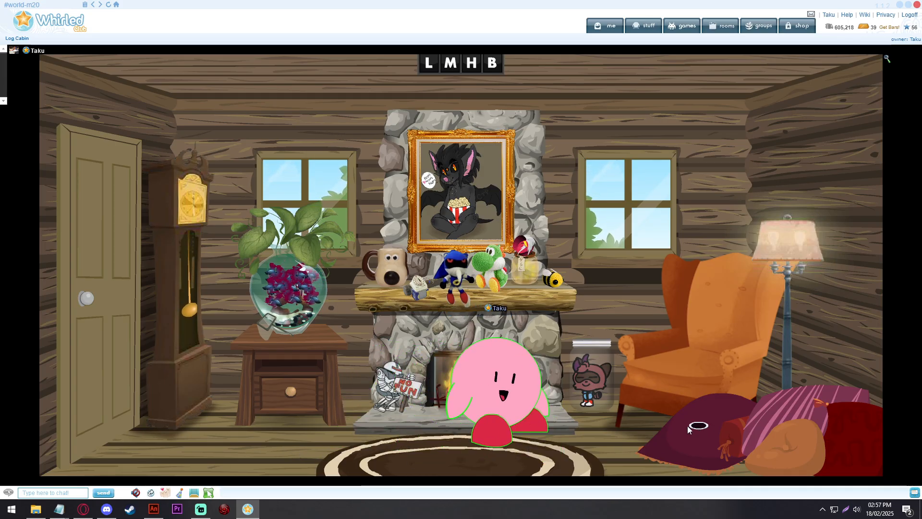
left_click(405, 451)
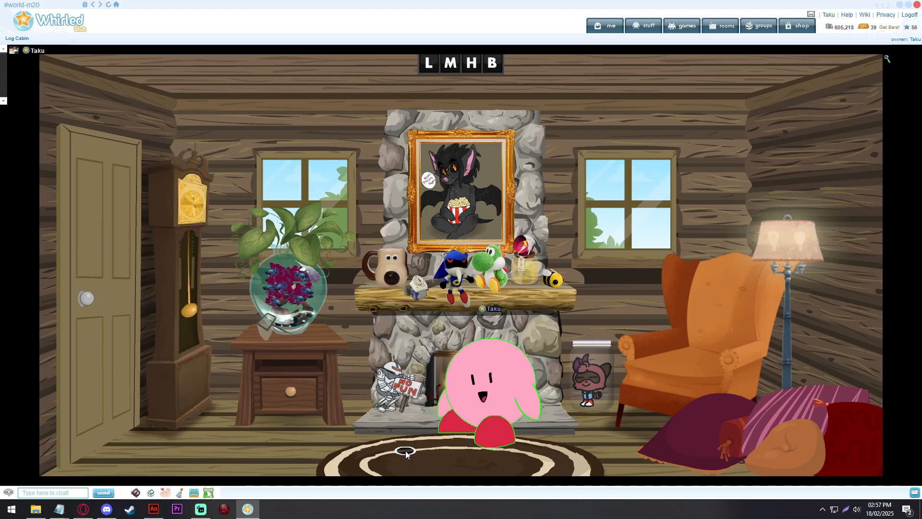
Step: Switch to Animate, duplicate the state_Default scene and rename the copy state_Default_towalking
left_click(145, 506)
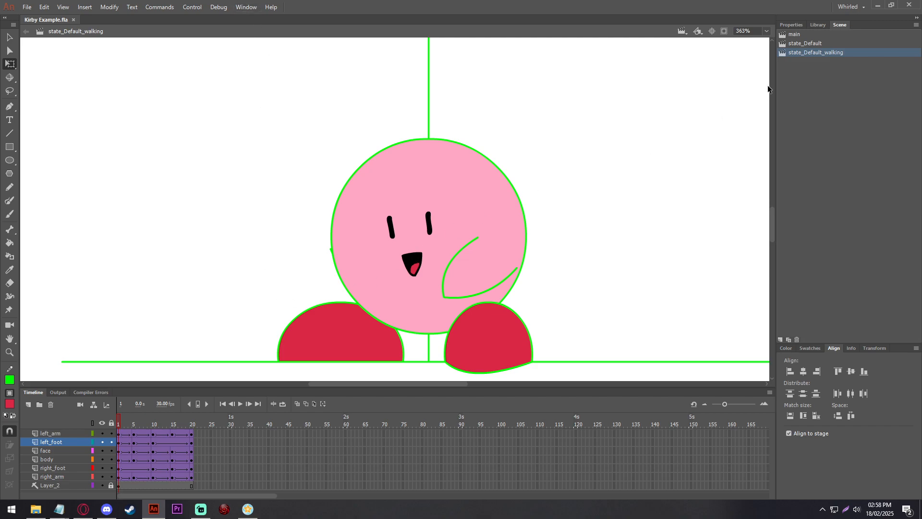
left_click(817, 44)
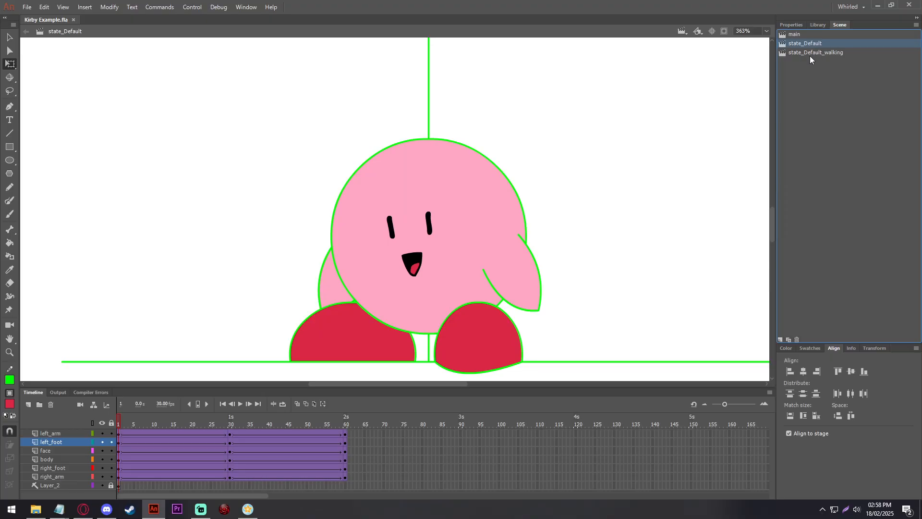
left_click(810, 53)
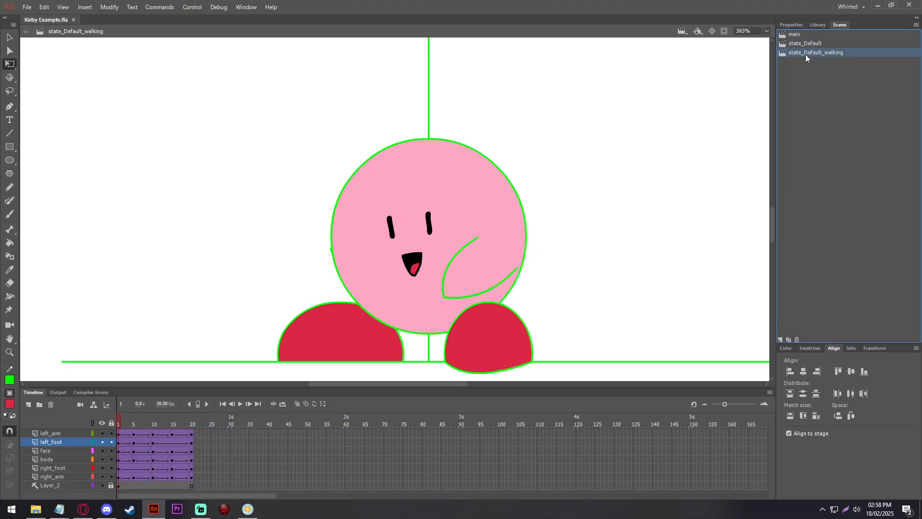
left_click(814, 43)
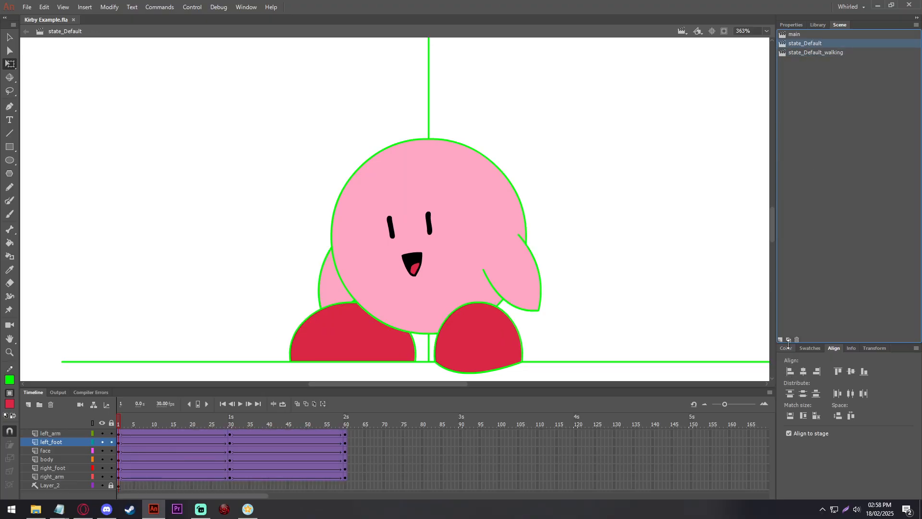
left_click(789, 341)
double_click(827, 54)
left_click(822, 53)
left_click_drag(822, 53, 903, 52)
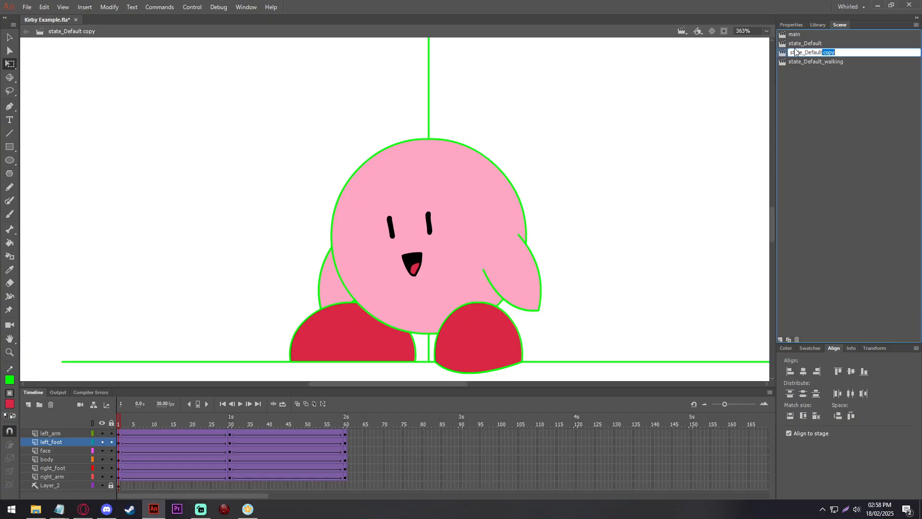
type("_towalking")
key("Return")
left_click(787, 45)
left_click(818, 51)
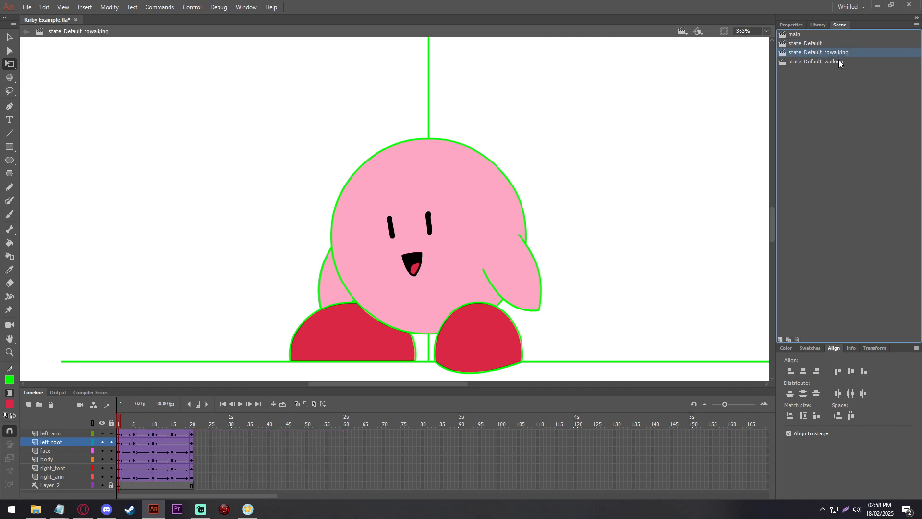
Step: In the state_Default_walking scene, copy frames 15 to 20 of all six body-part layers
left_click(838, 60)
left_click(213, 415)
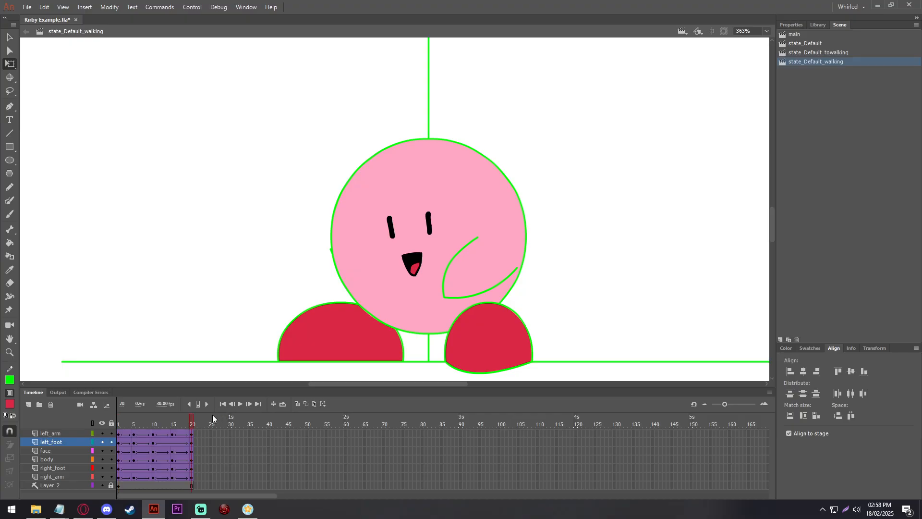
left_click_drag(191, 426, 174, 426)
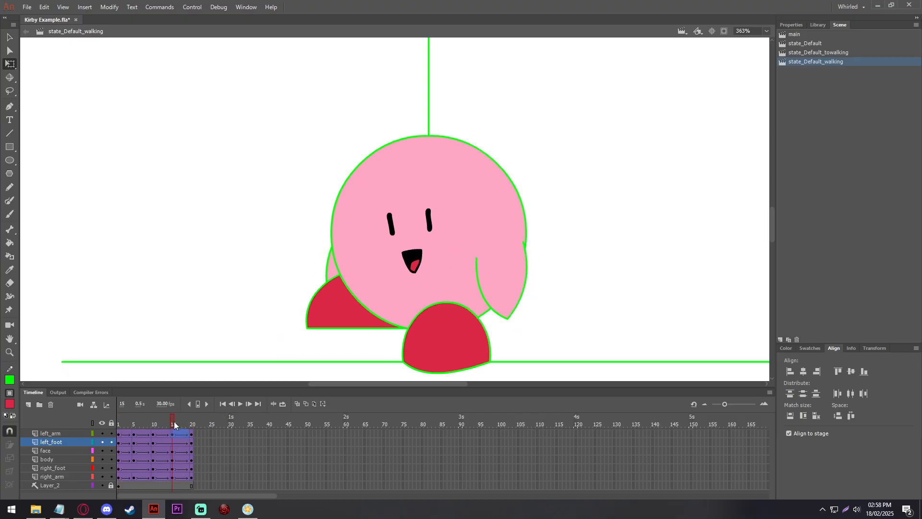
left_click(173, 433)
left_click(203, 434)
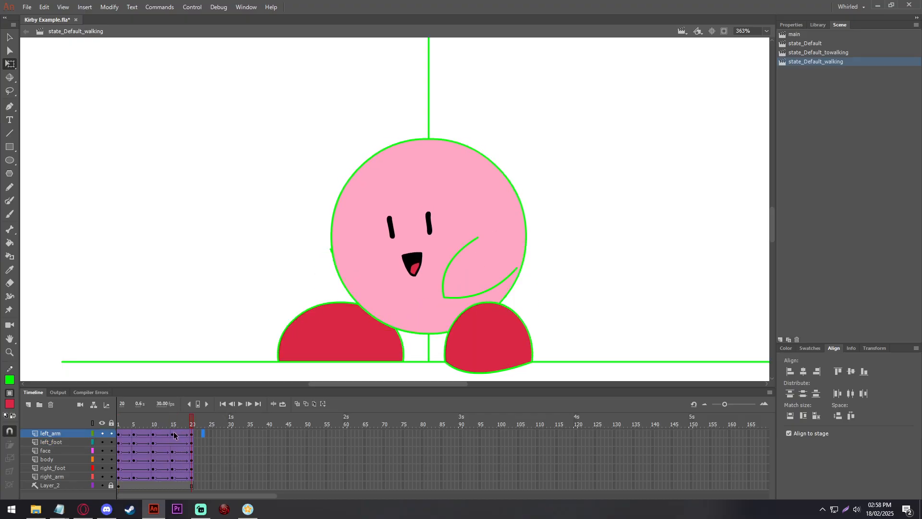
left_click_drag(174, 443, 188, 487)
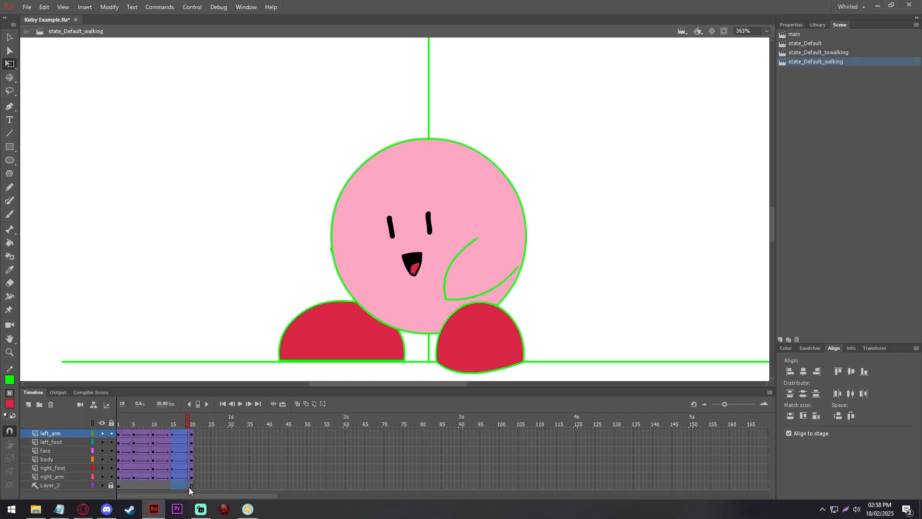
left_click(191, 477)
right_click(187, 475)
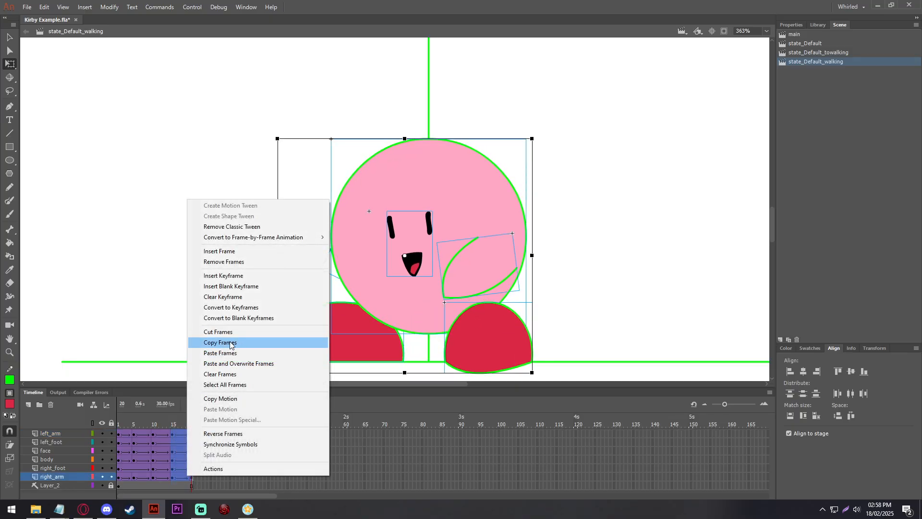
left_click(230, 343)
Step: In state_Default_towalking, remove frames from all six body-part layers so that only frame 1 remains
left_click(844, 54)
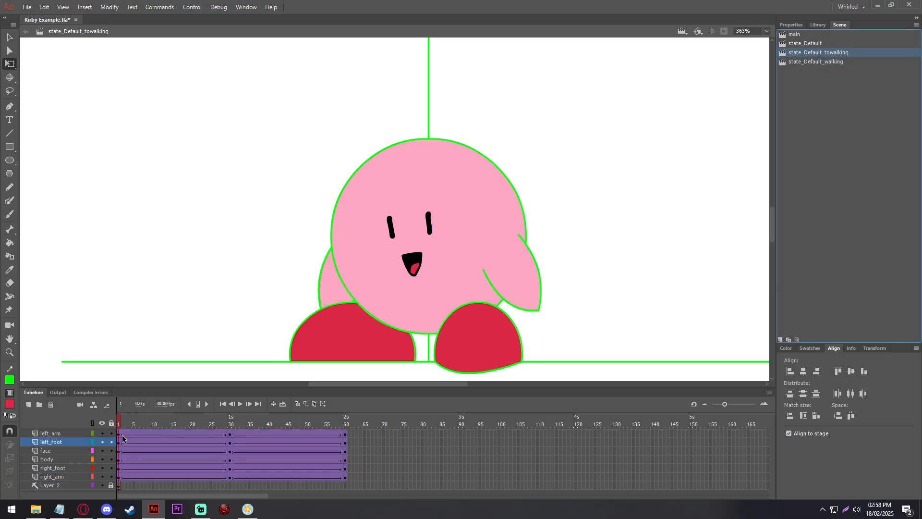
left_click_drag(120, 433, 339, 475)
right_click(339, 474)
left_click(355, 258)
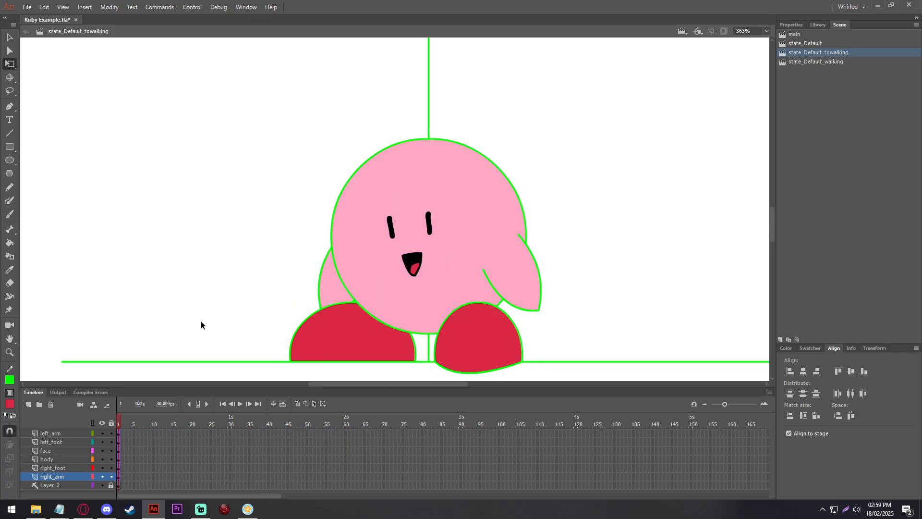
Step: Paste the copied walk frames at frame 5 of the six body-part layers and scrub through the transition
left_click_drag(134, 439, 135, 475)
right_click(134, 475)
left_click(183, 350)
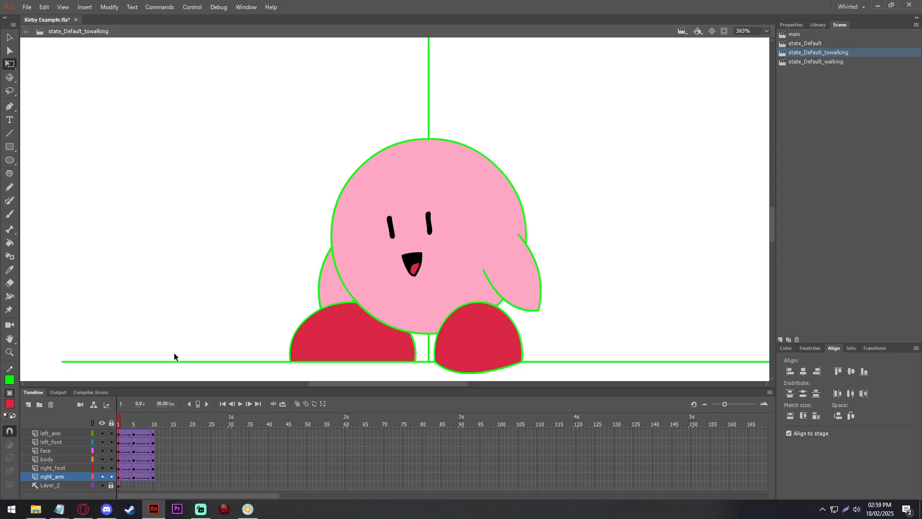
left_click(135, 421)
left_click_drag(135, 421, 154, 420)
left_click(162, 420)
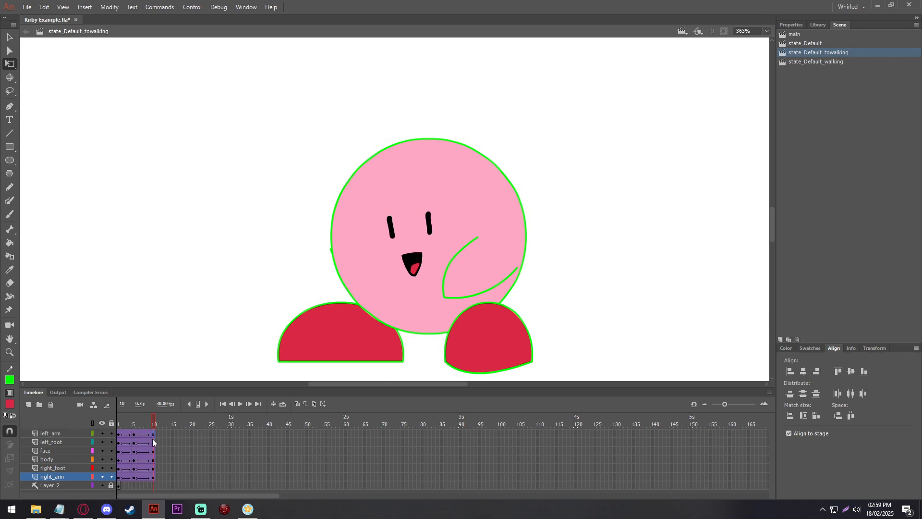
Step: Move the body-part keyframes from frame 10 to frame 5 and remove the surplus frames after frame 5
left_click_drag(154, 479, 134, 479)
left_click_drag(168, 390, 168, 395)
right_click(144, 448)
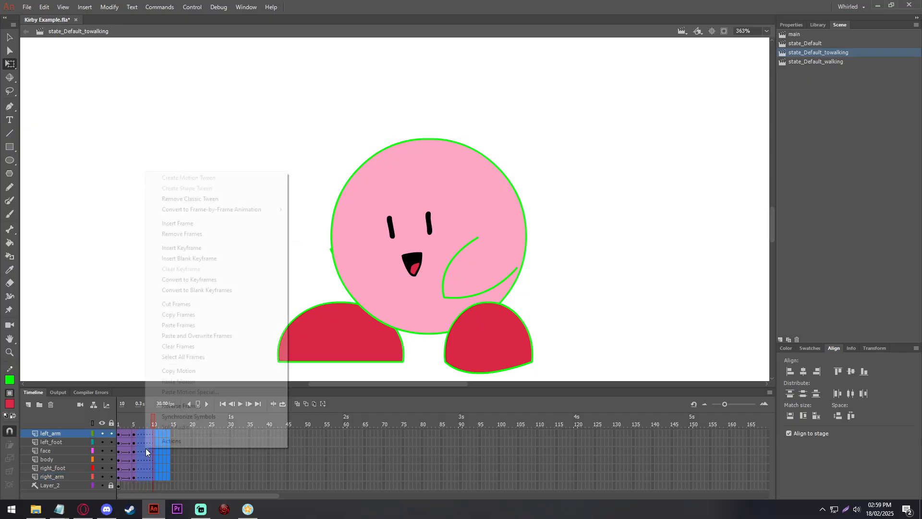
right_click(159, 454)
left_click(218, 241)
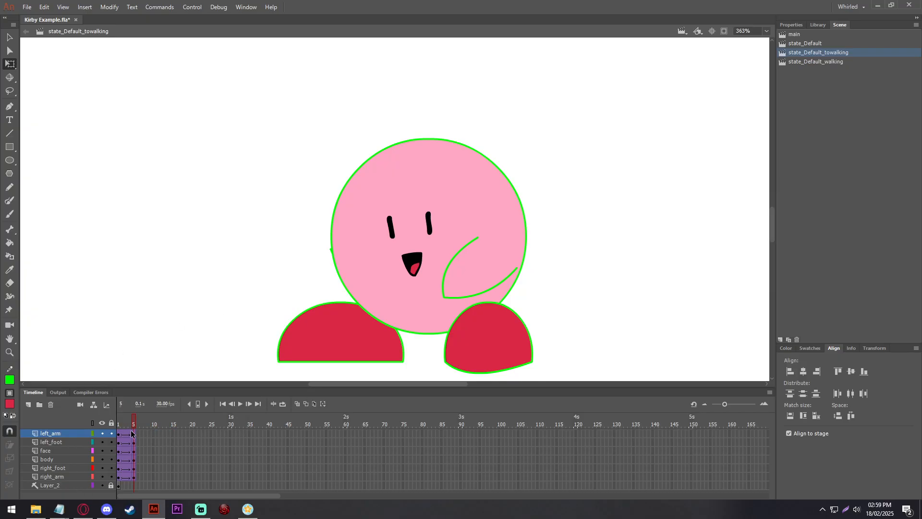
Step: Scrub the five-frame towalking transition and compare its poses with the state_Default and state_Default_walking scenes
left_click_drag(134, 426, 105, 415)
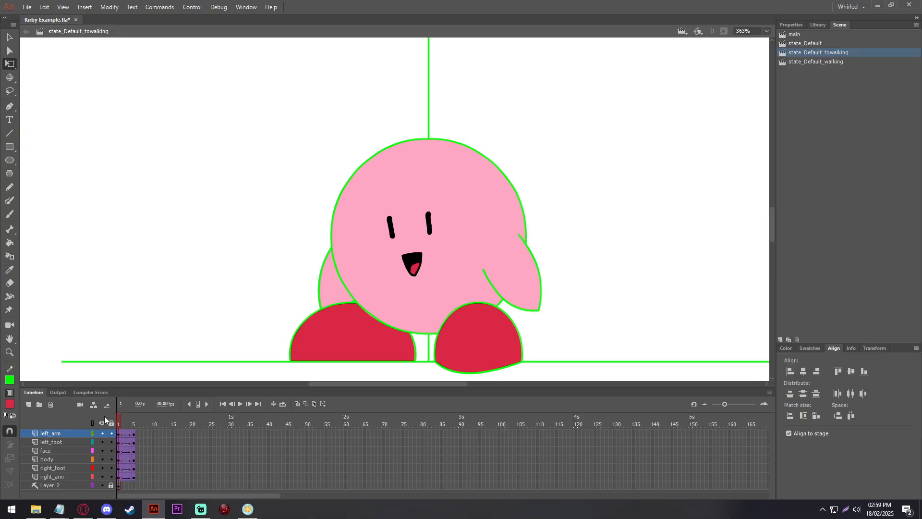
left_click(136, 426)
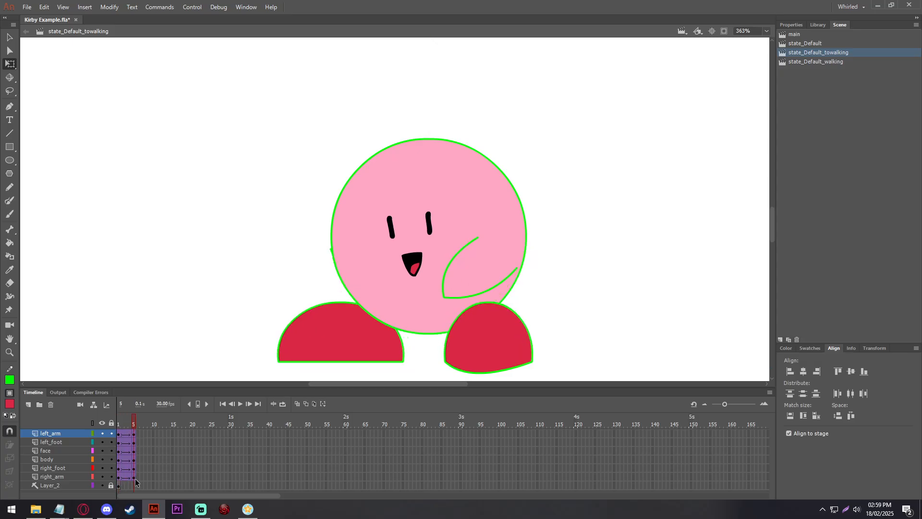
left_click_drag(125, 425, 151, 414)
left_click(822, 47)
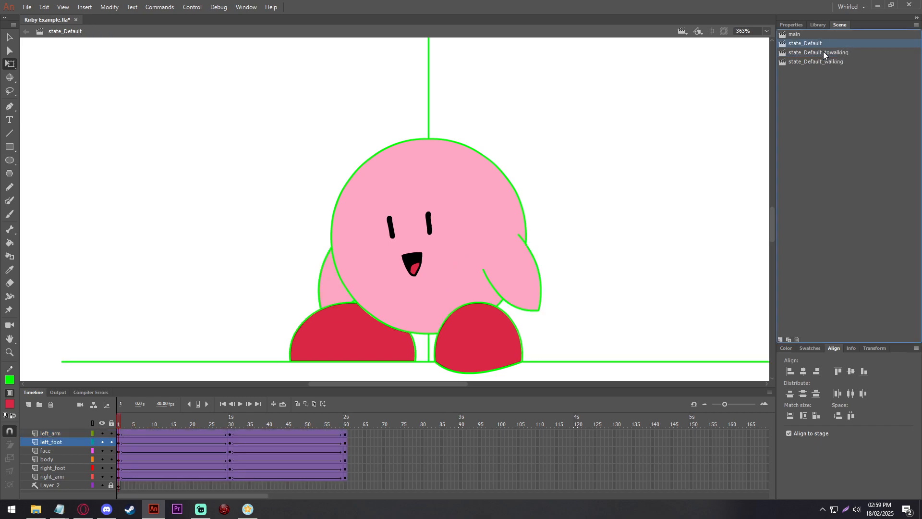
left_click(823, 52)
left_click(831, 61)
left_click(840, 52)
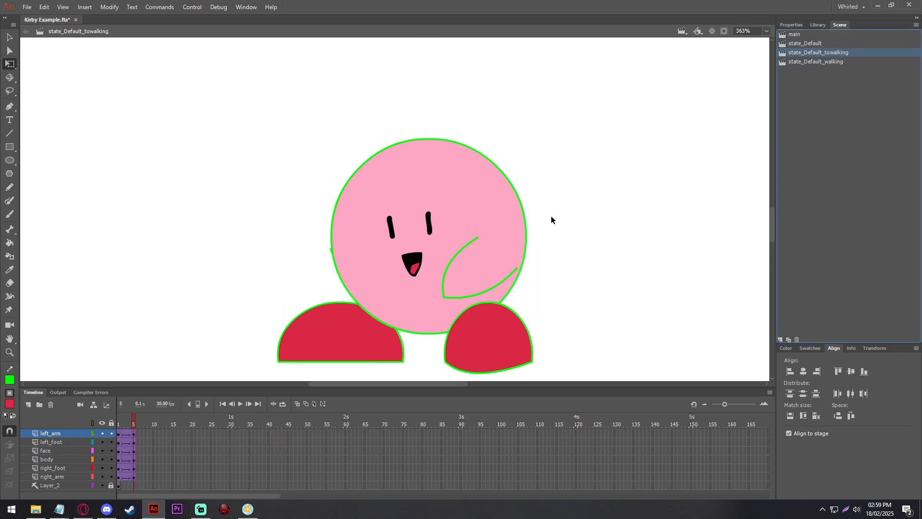
left_click_drag(121, 425, 150, 423)
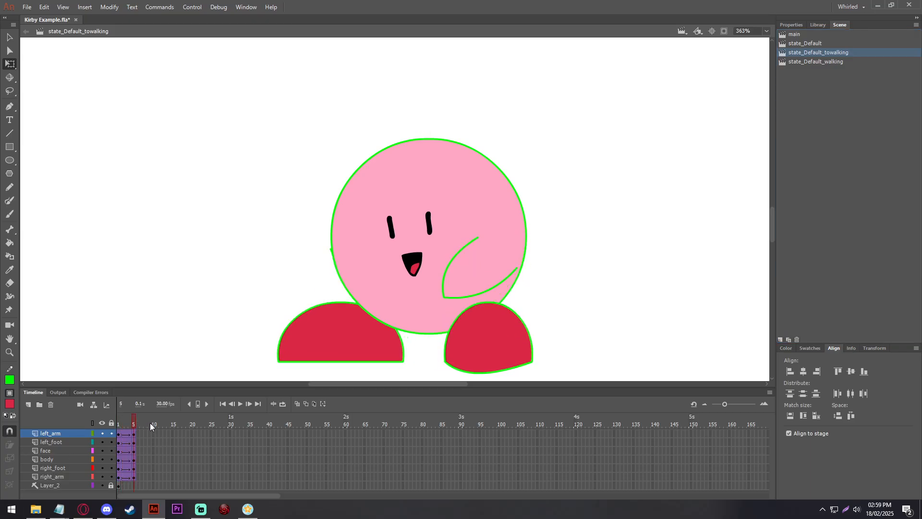
Step: Duplicate the state_Default_towalking scene and rename the copy state_Default_fromwalking
left_click(790, 339)
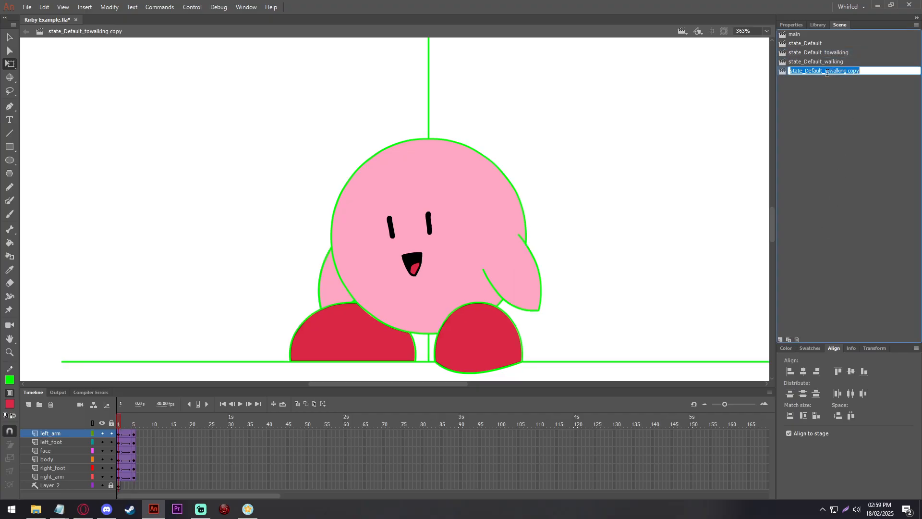
double_click(826, 72)
left_click_drag(826, 71, 862, 71)
type("fromwalking")
key("Return")
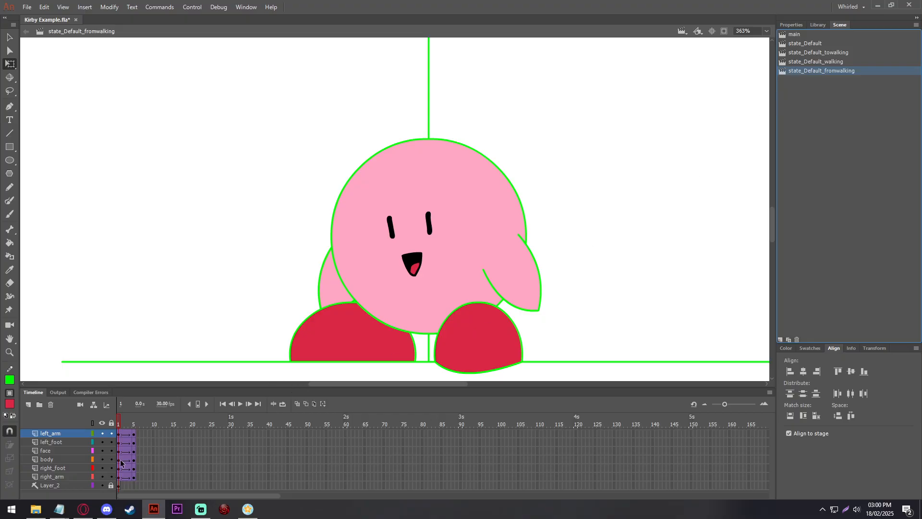
Step: Reverse frames 1 to 5 on all six body-part layers of state_Default_fromwalking and play the transition back
left_click_drag(120, 434, 134, 477)
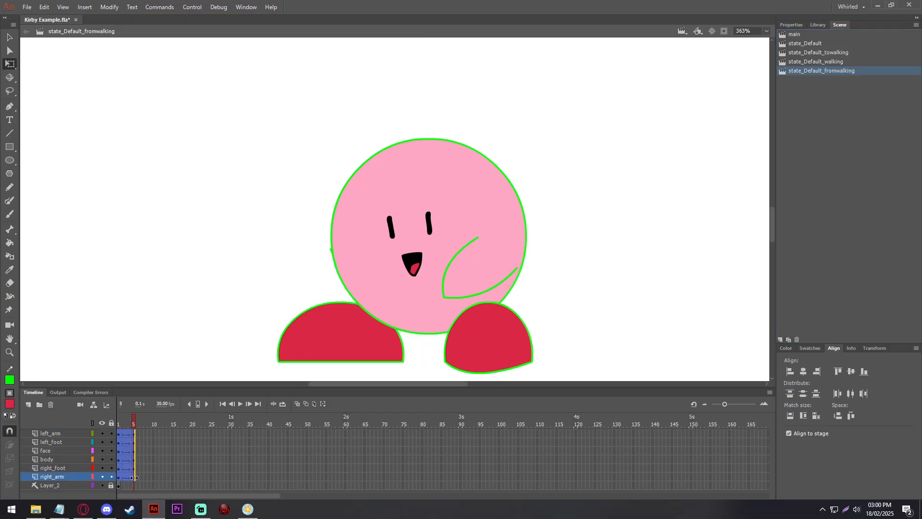
right_click(134, 477)
left_click(163, 427)
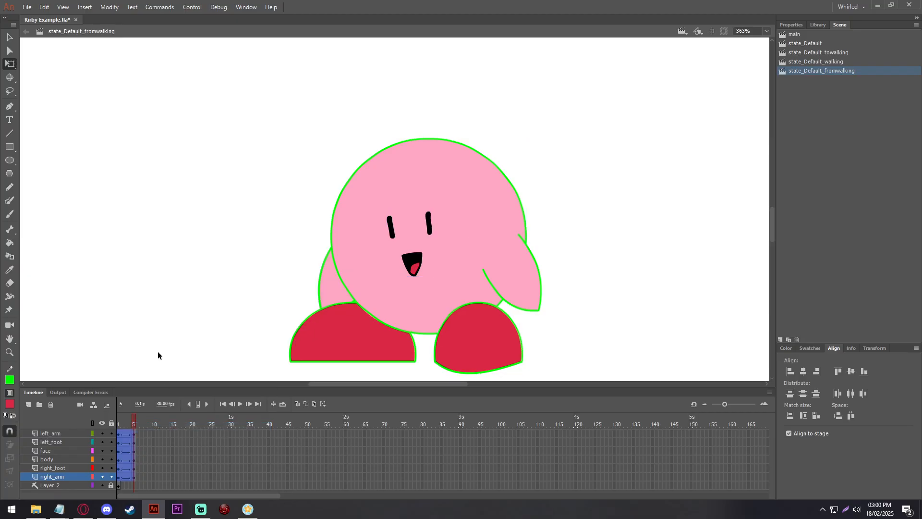
left_click(120, 422)
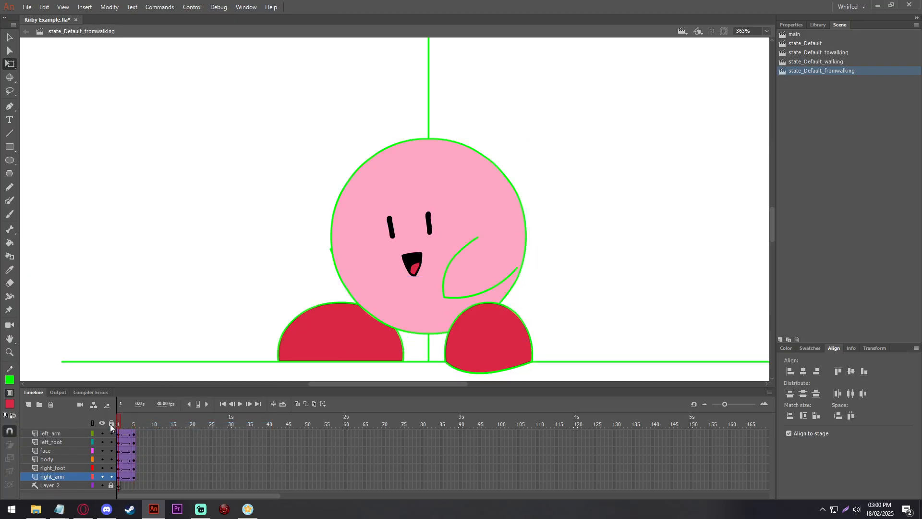
key("Return")
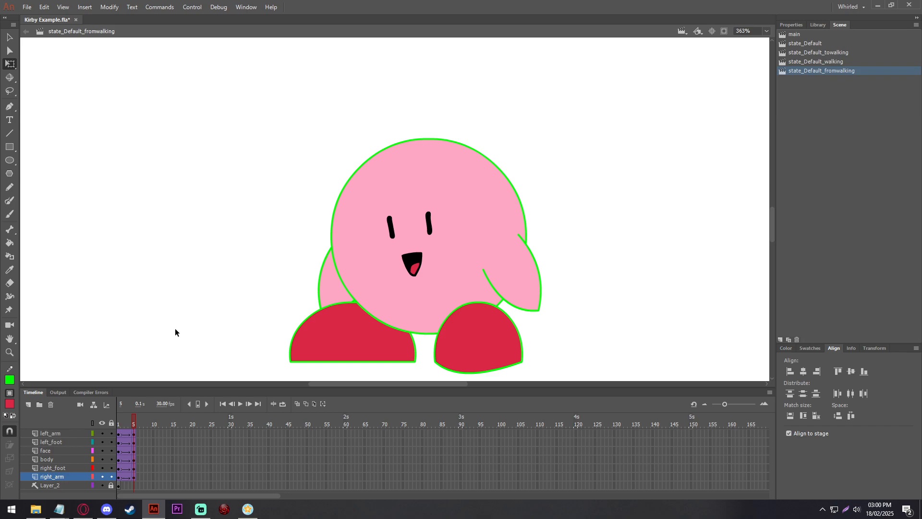
Step: Return to the state_Default scene and publish the avatar file with its new transition scenes
left_click(827, 43)
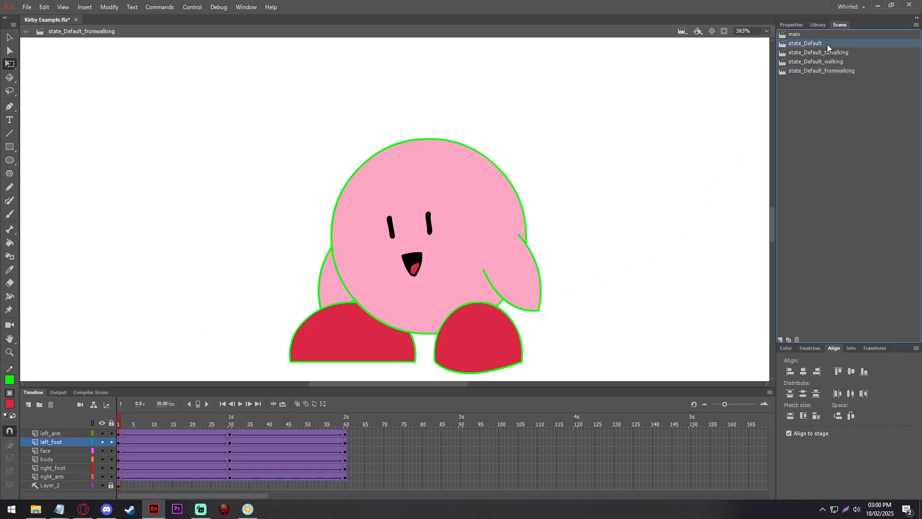
left_click(27, 7)
left_click(53, 200)
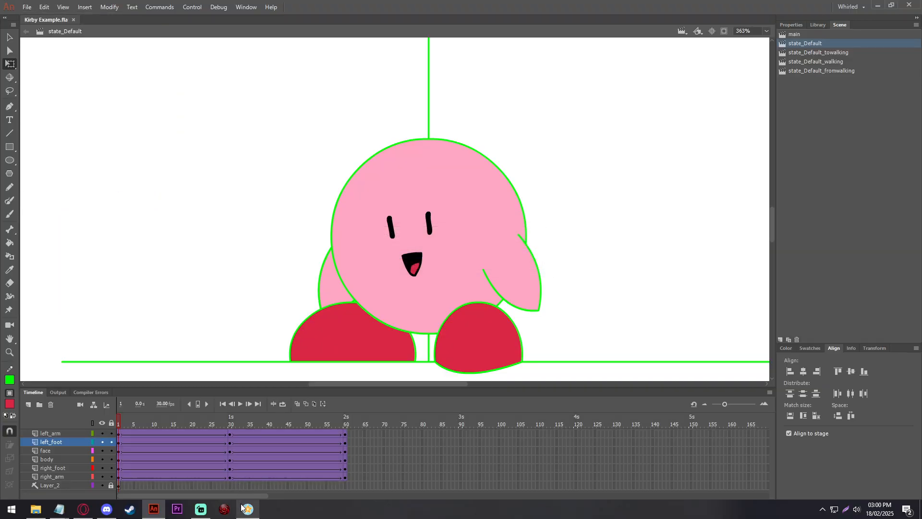
Step: Switch to Whirled, upload the republished avatar file as the Kirby Example avatar's media, save the item and return to the room
left_click(248, 509)
left_click(661, 30)
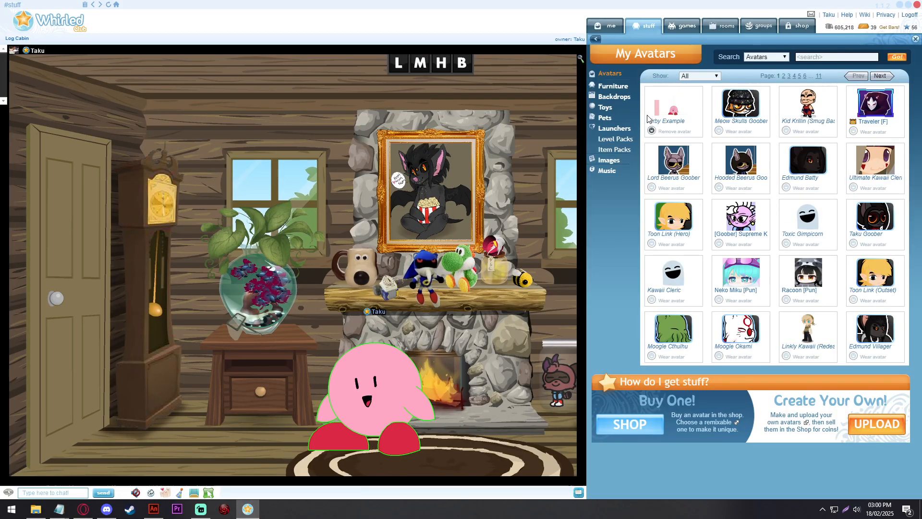
left_click(831, 103)
left_click(835, 103)
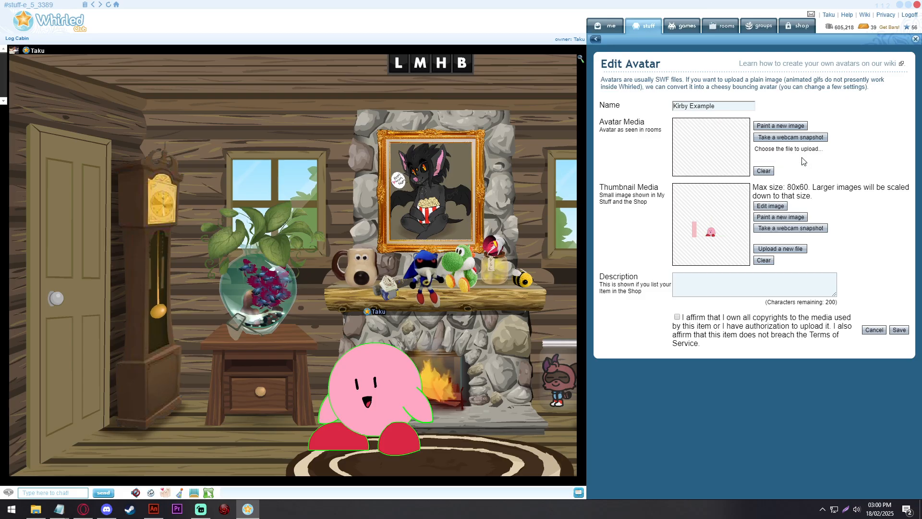
left_click(779, 158)
double_click(233, 77)
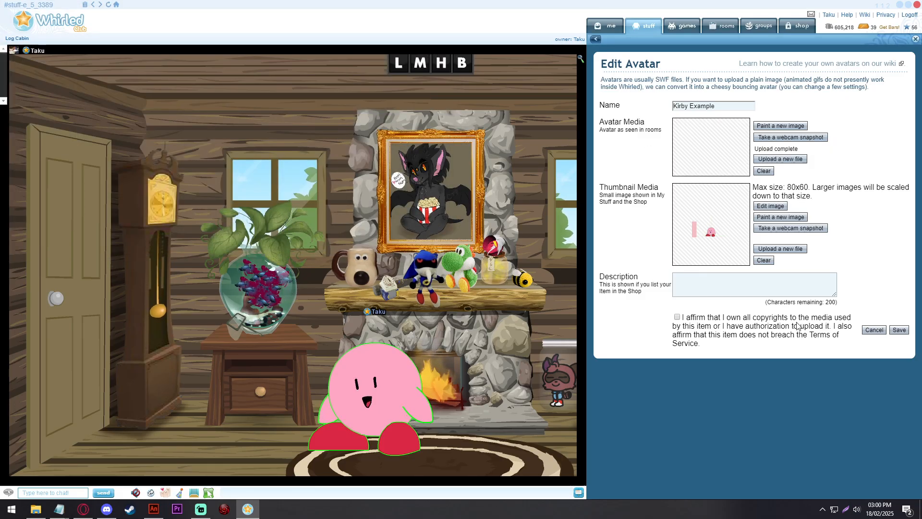
left_click(899, 329)
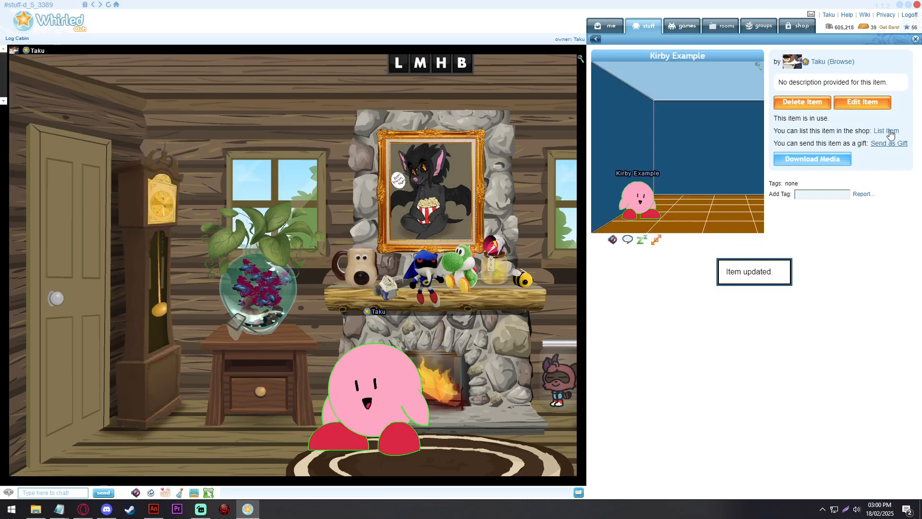
left_click(915, 39)
Step: Walk the Kirby avatar back and forth across the Log Cabin room to test its walking transitions
left_click(267, 453)
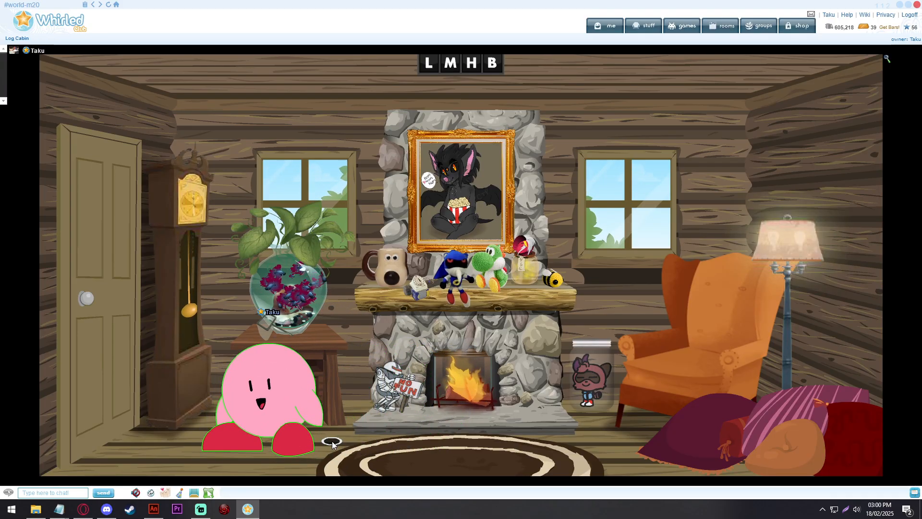
left_click(347, 446)
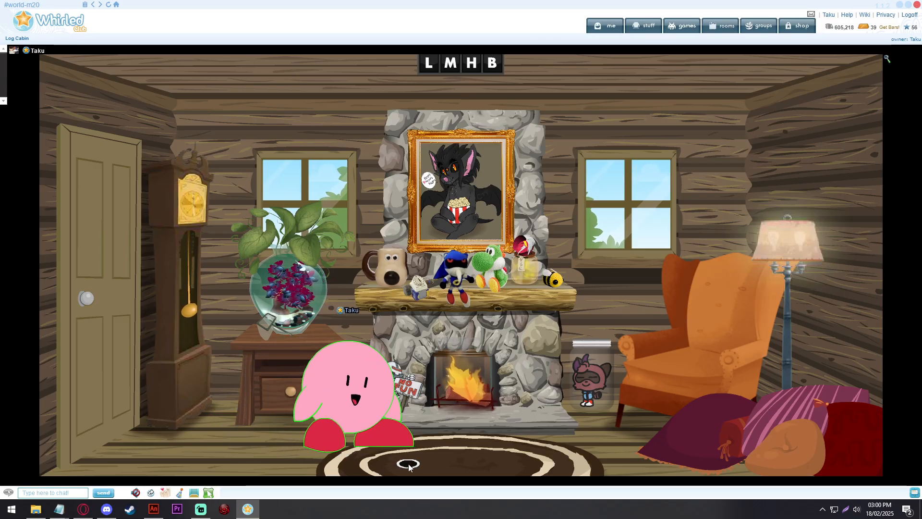
left_click(425, 450)
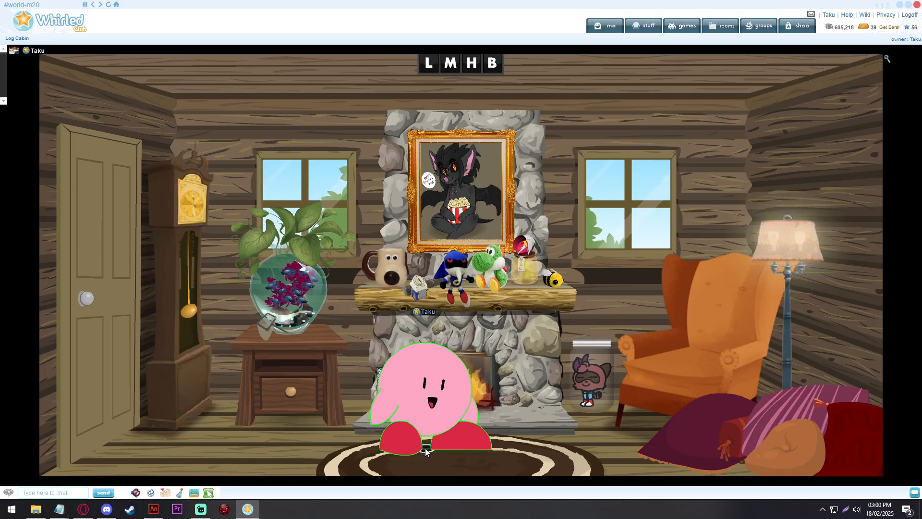
left_click(336, 448)
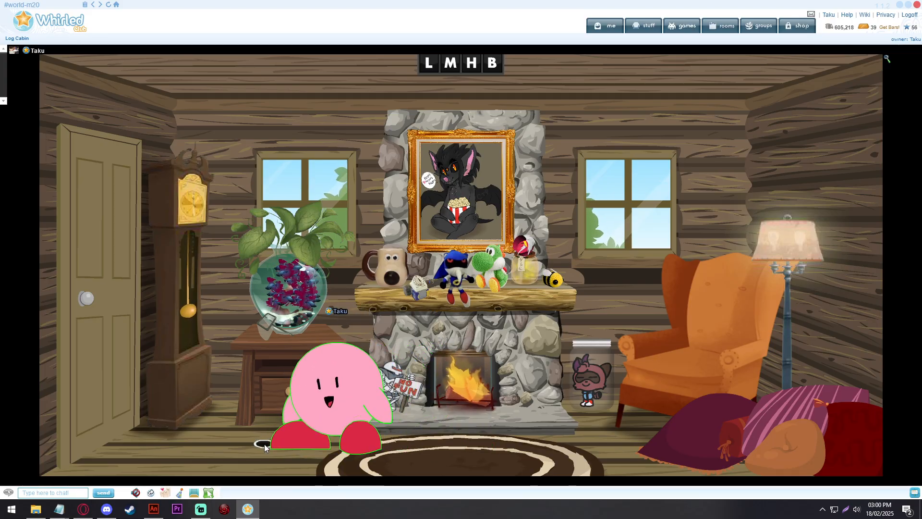
left_click(264, 444)
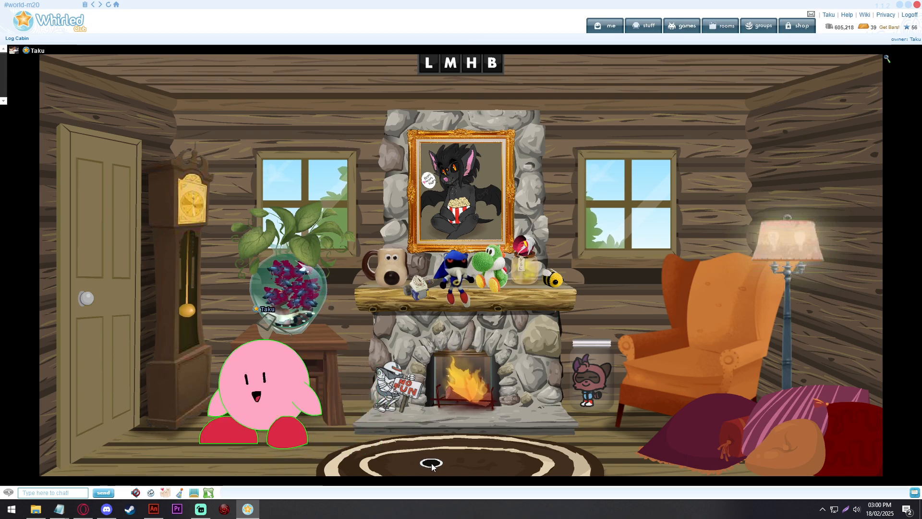
left_click(467, 445)
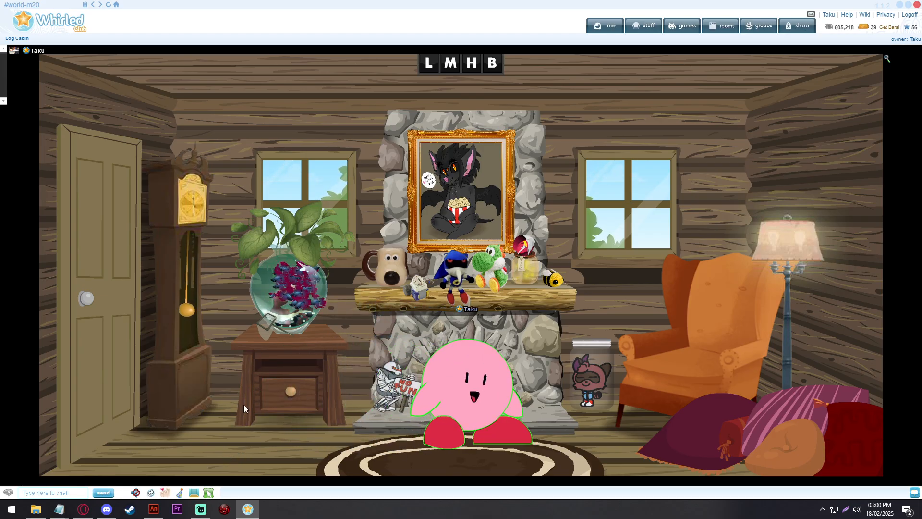
left_click(322, 449)
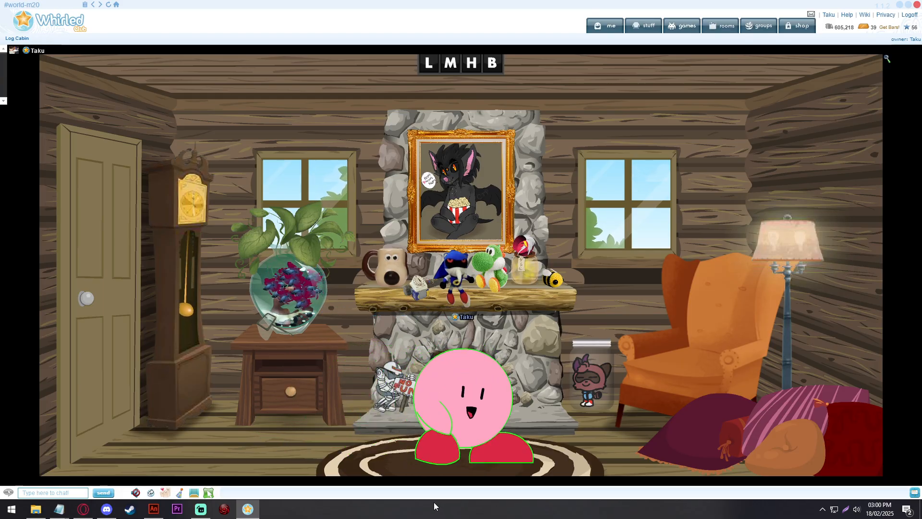
left_click(377, 452)
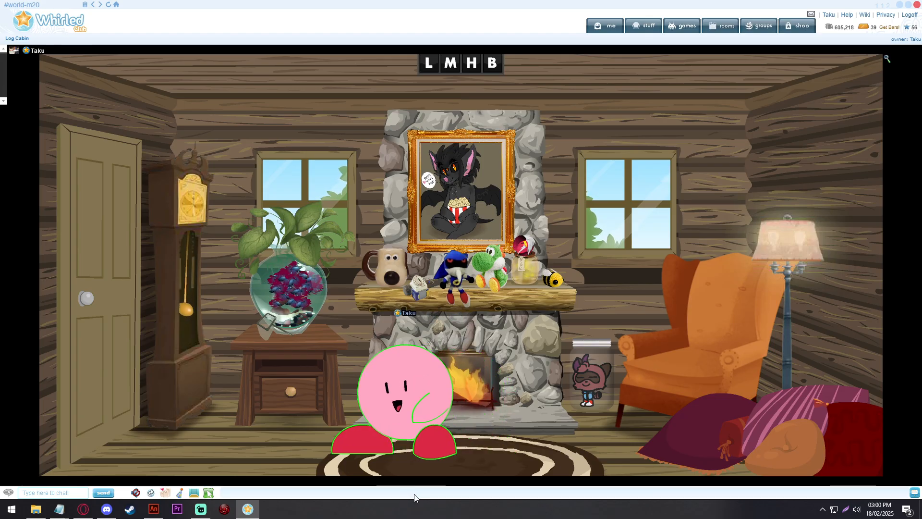
Step: Check the options offered for the Kirby avatar and test its walk again with short trips across the rug
left_click(349, 385)
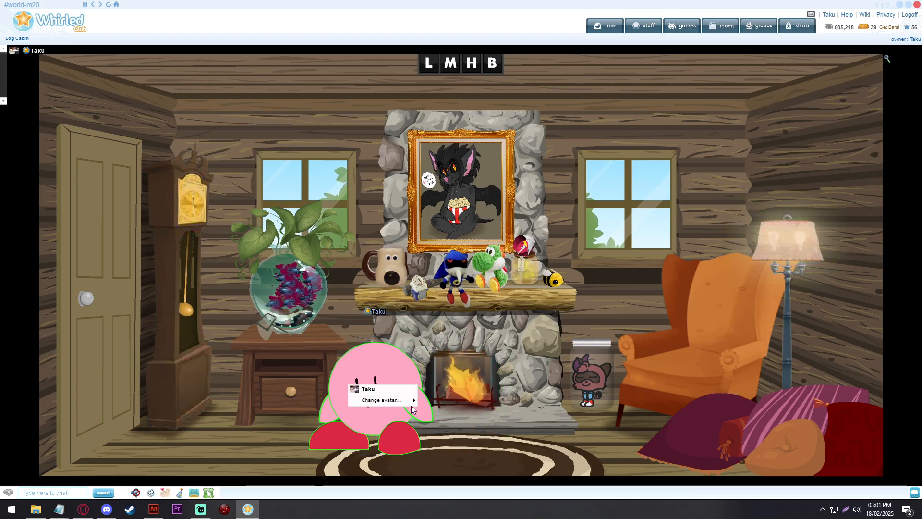
mouse_move(408, 400)
left_click(627, 325)
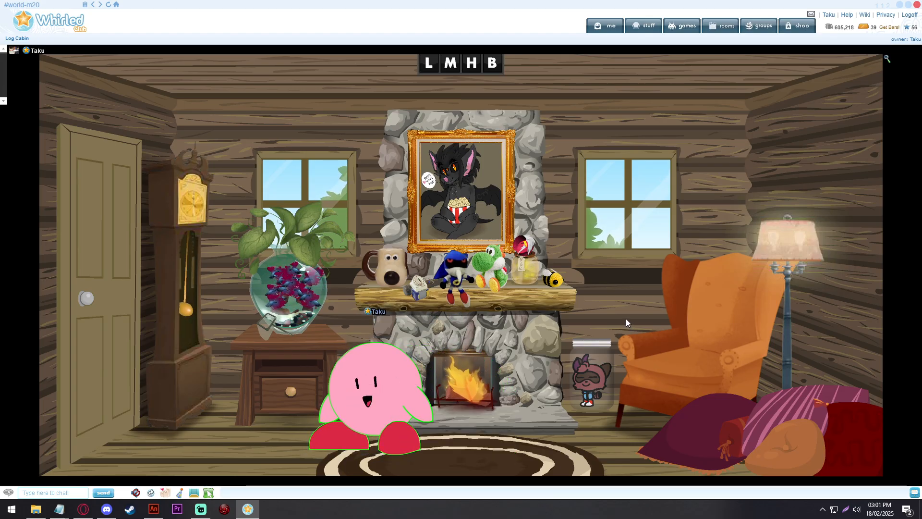
left_click(465, 459)
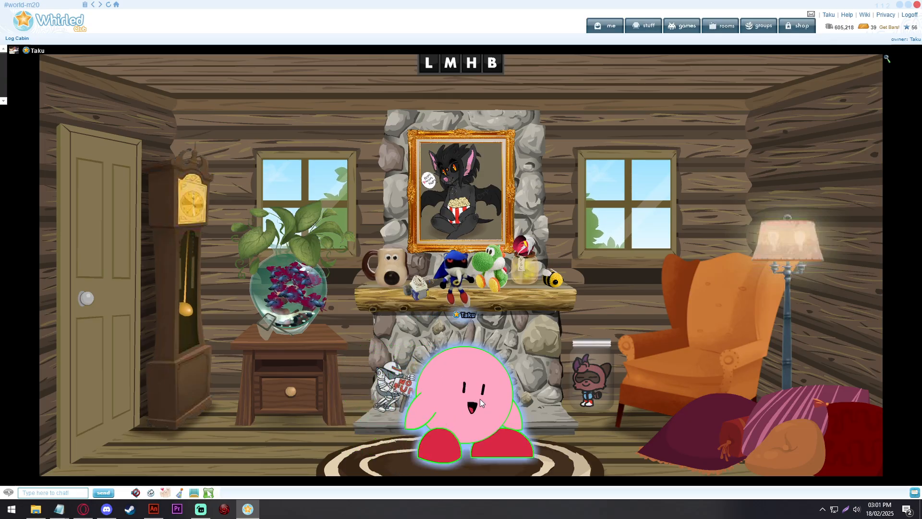
left_click(377, 453)
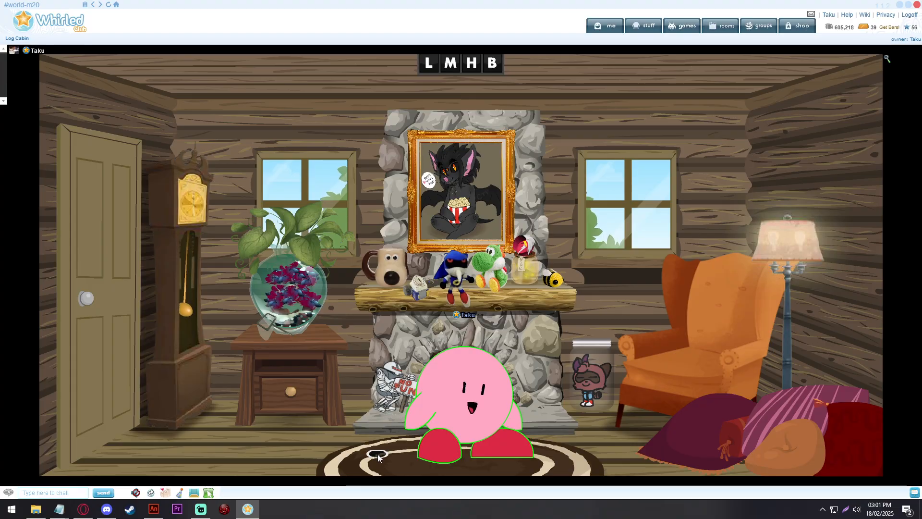
left_click(560, 450)
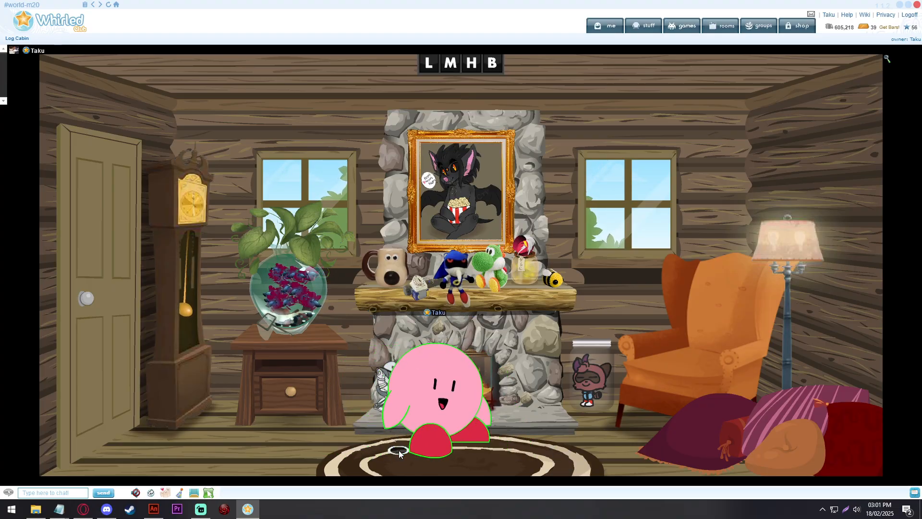
left_click(394, 460)
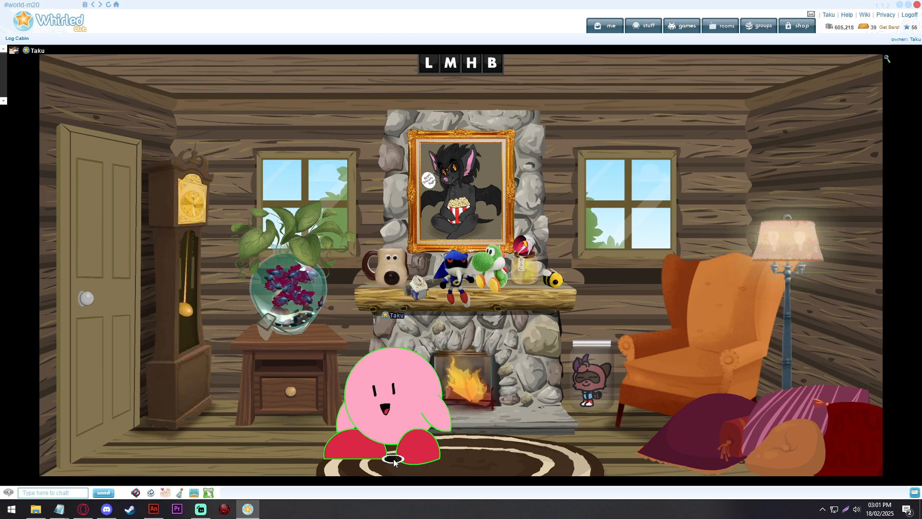
left_click(515, 456)
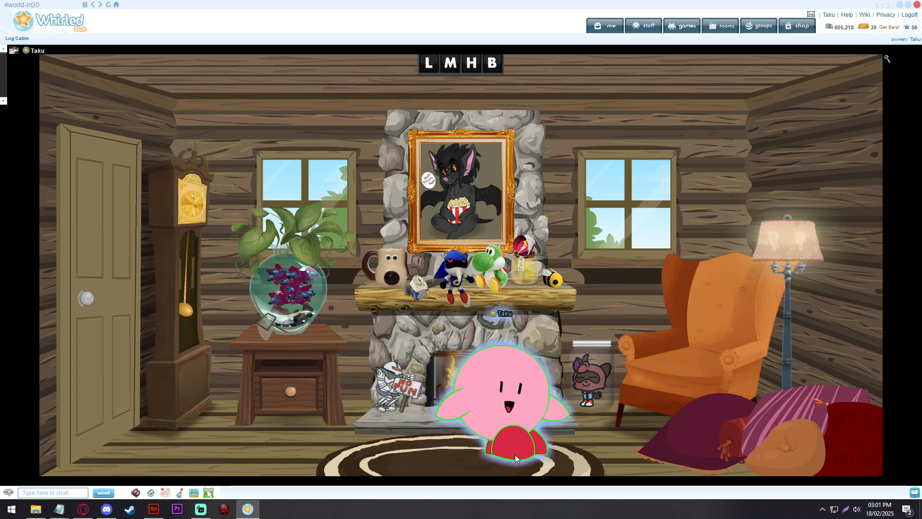
left_click(395, 457)
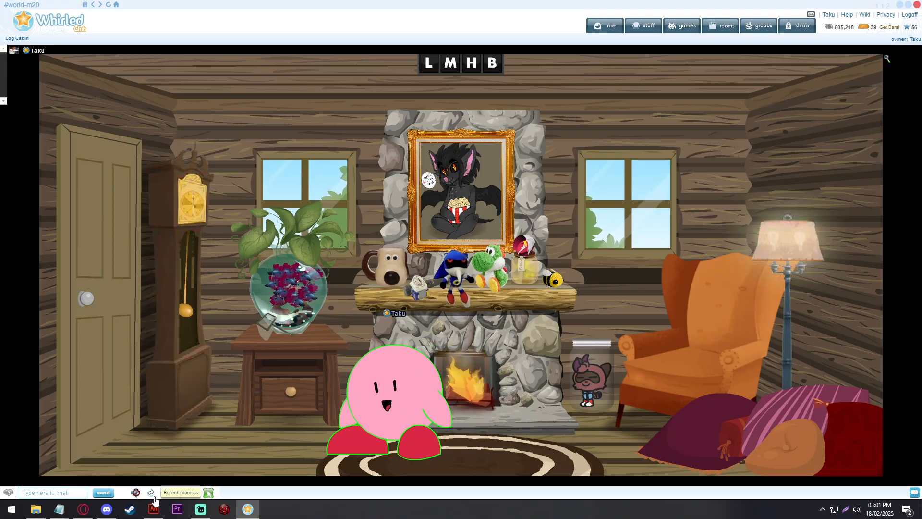
Step: In the How 2 Make Whirled Avatar notes, delete all text above the paragraph about adding more states than Idle
mouse_move(56, 510)
left_click(57, 464)
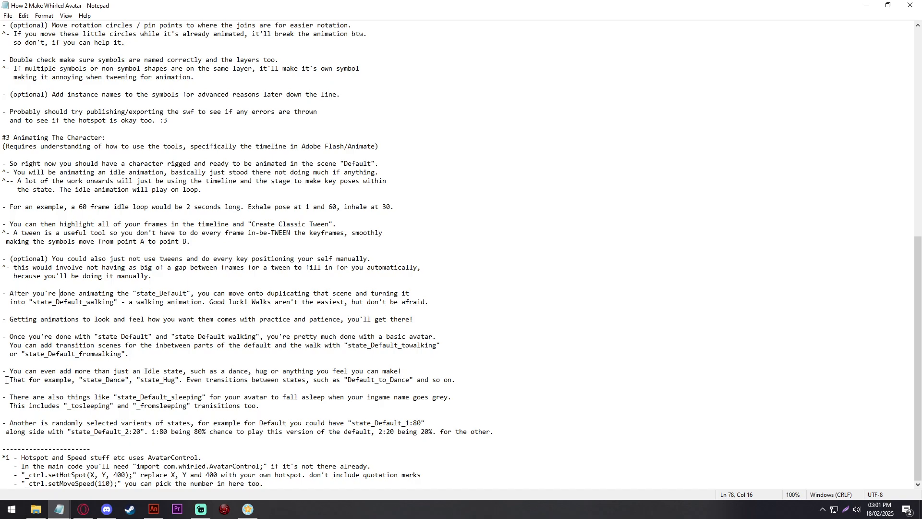
left_click_drag(2, 374, 1, 3)
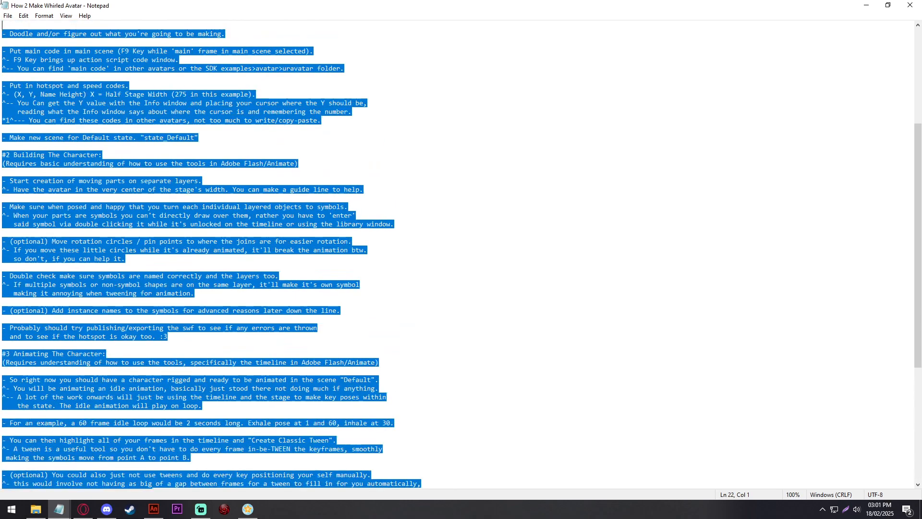
key("Delete")
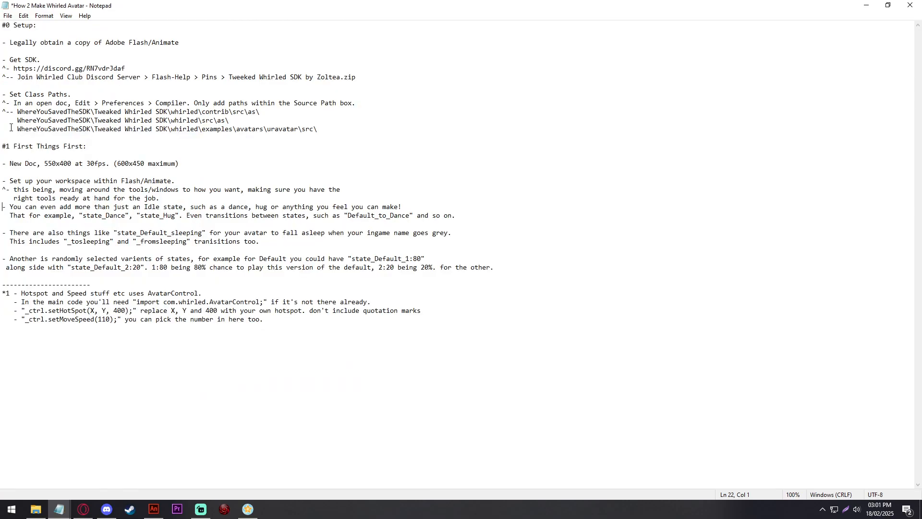
left_click_drag(1, 207, 2, 24)
key("Delete")
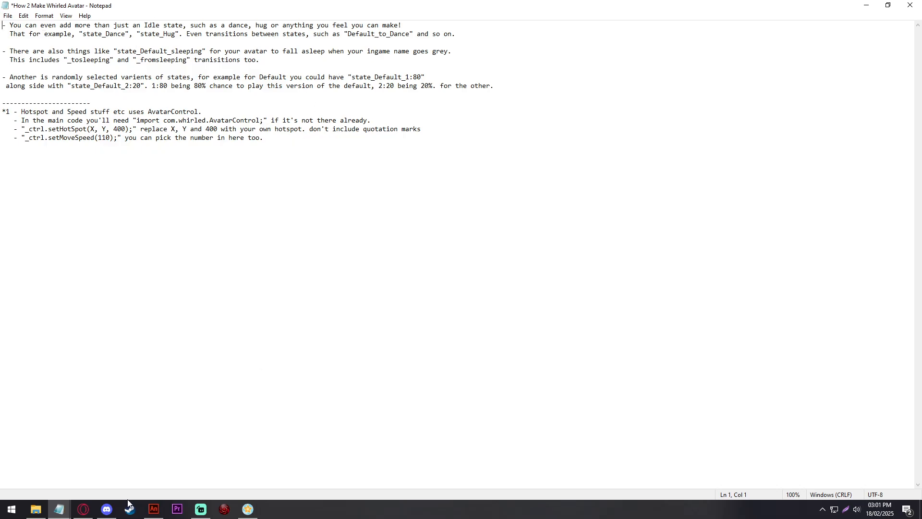
Step: Back in Animate, duplicate the state_Default scene, place the copy last in the scene list and rename it state_Sit
left_click(154, 509)
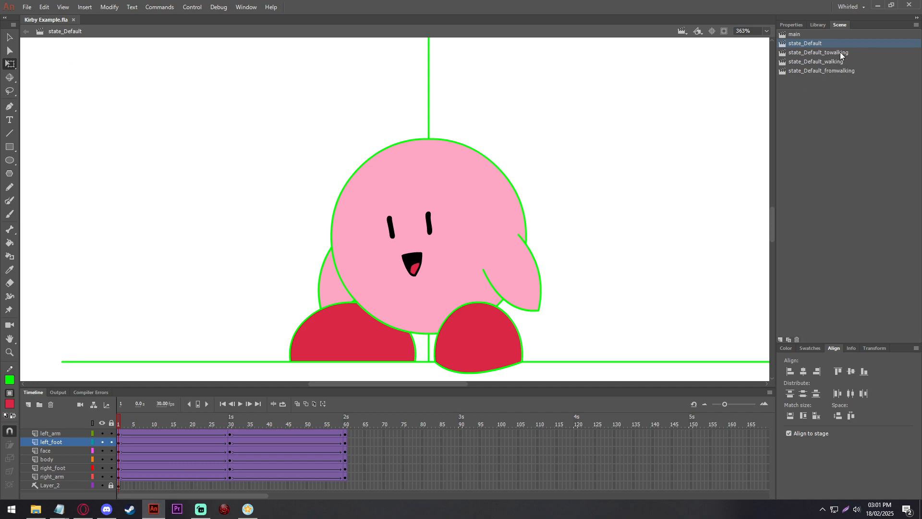
left_click(791, 340)
left_click_drag(851, 52, 850, 90)
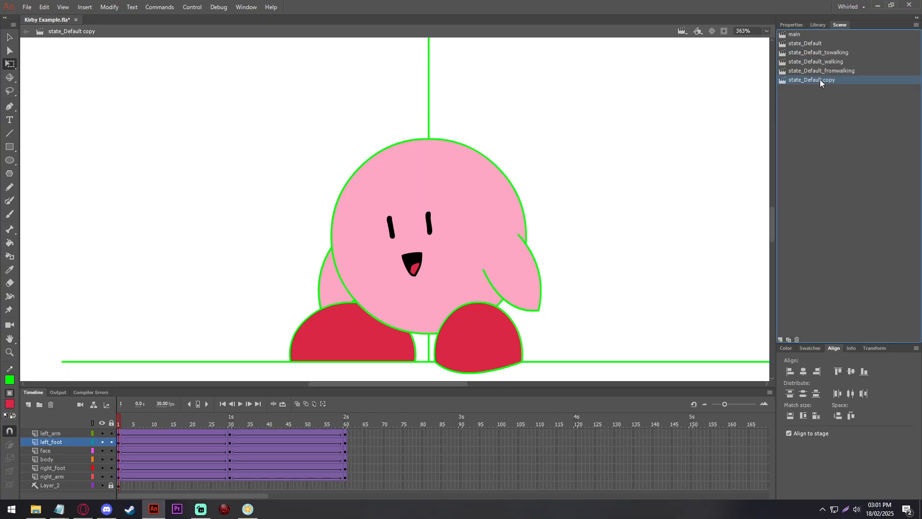
double_click(802, 80)
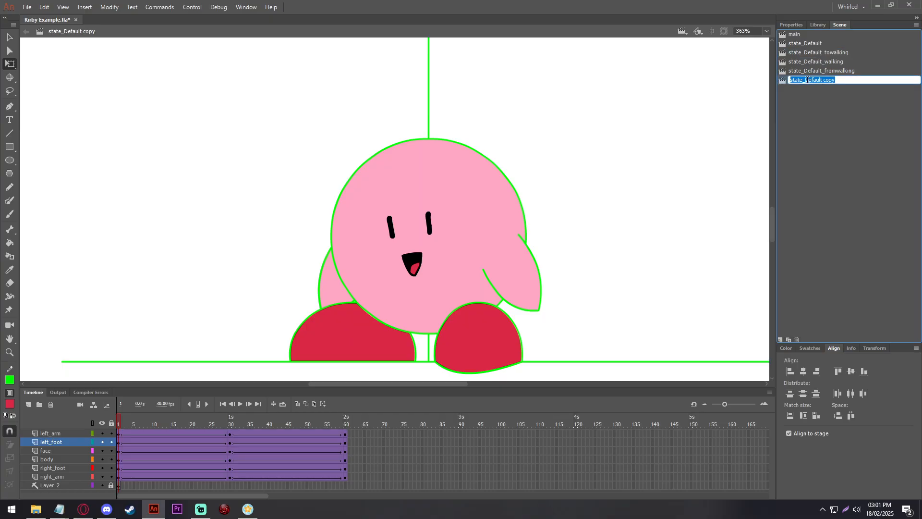
left_click_drag(806, 79, 893, 81)
type("Sit")
key("Return")
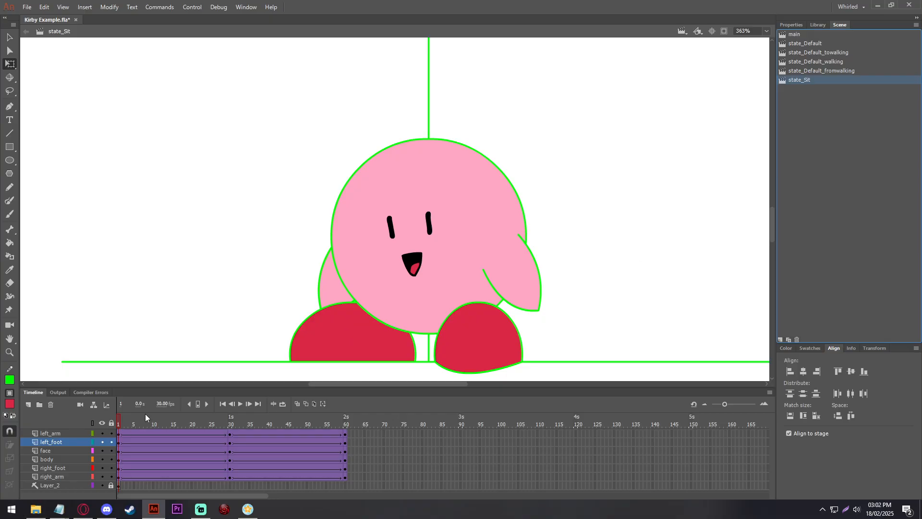
Step: Reduce the state_Sit animation to a single frame on every layer and remove its classic tweens
left_click_drag(122, 434, 349, 506)
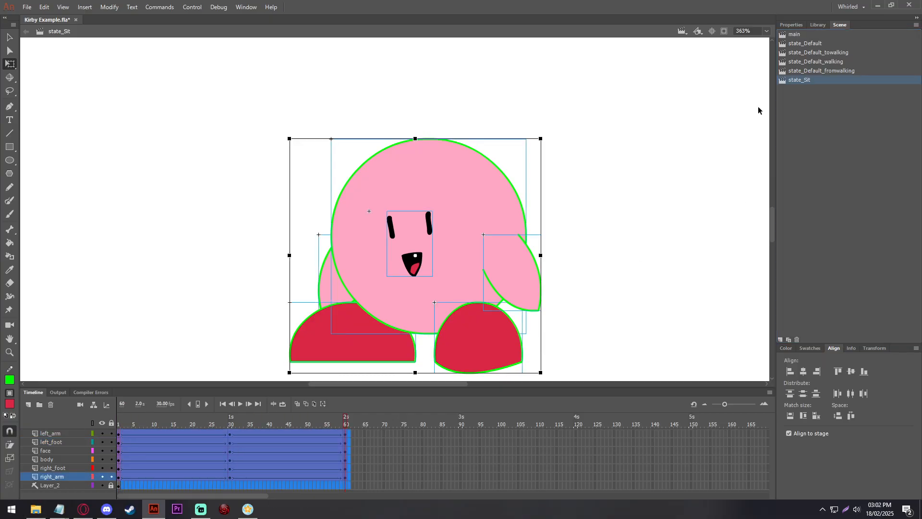
right_click(208, 458)
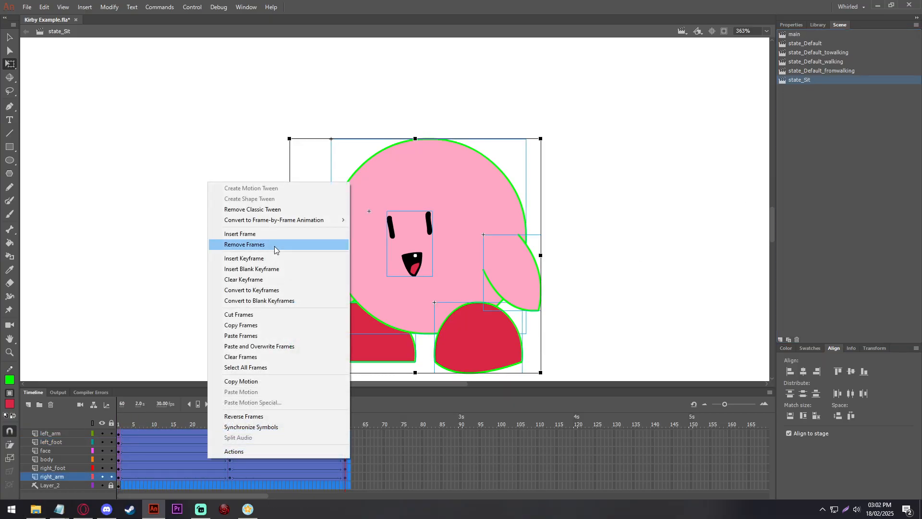
left_click(275, 246)
right_click(120, 458)
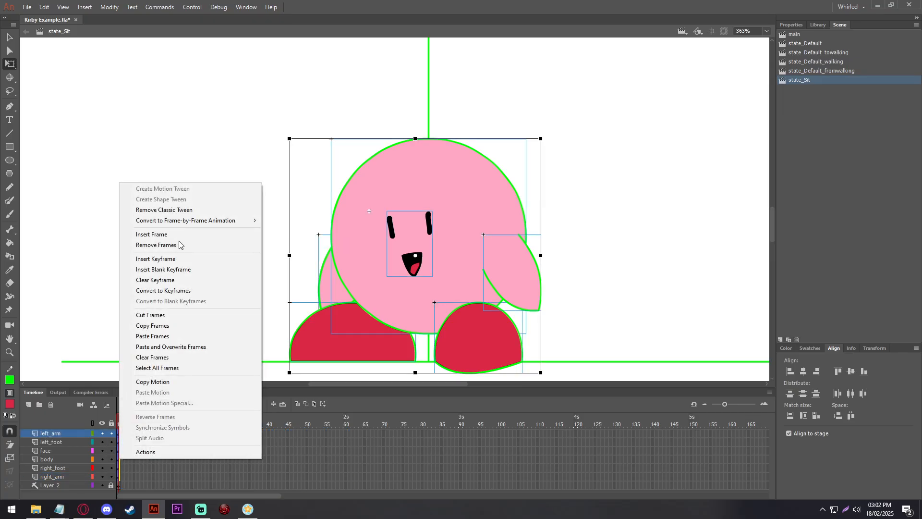
left_click(182, 210)
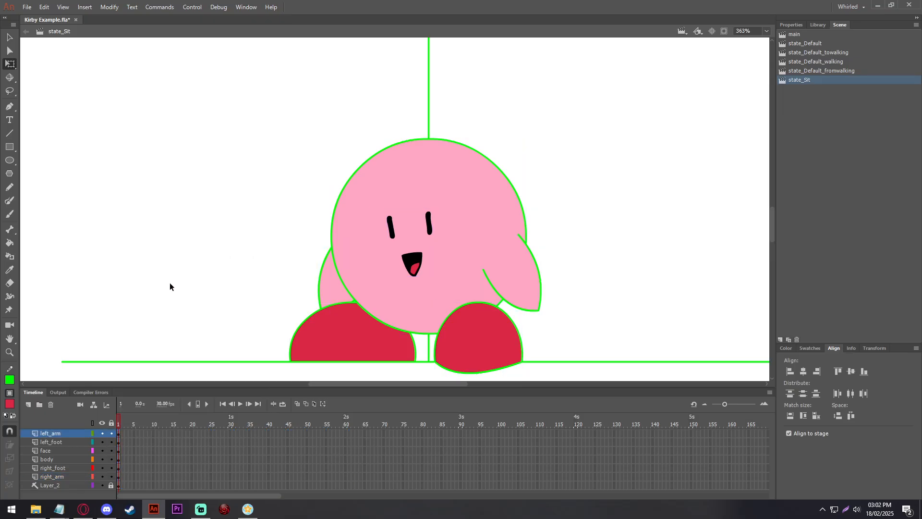
Step: Rotate both of Kirby's feet upright and move them up against the body to form a sitting pose
left_click(313, 351)
left_click_drag(290, 372, 305, 182)
left_click_drag(371, 333, 341, 321)
left_click(490, 351)
left_click_drag(530, 378, 510, 390)
left_click_drag(459, 352, 441, 322)
left_click(523, 299)
left_click(471, 295)
left_click_drag(471, 294, 471, 302)
left_click(226, 348)
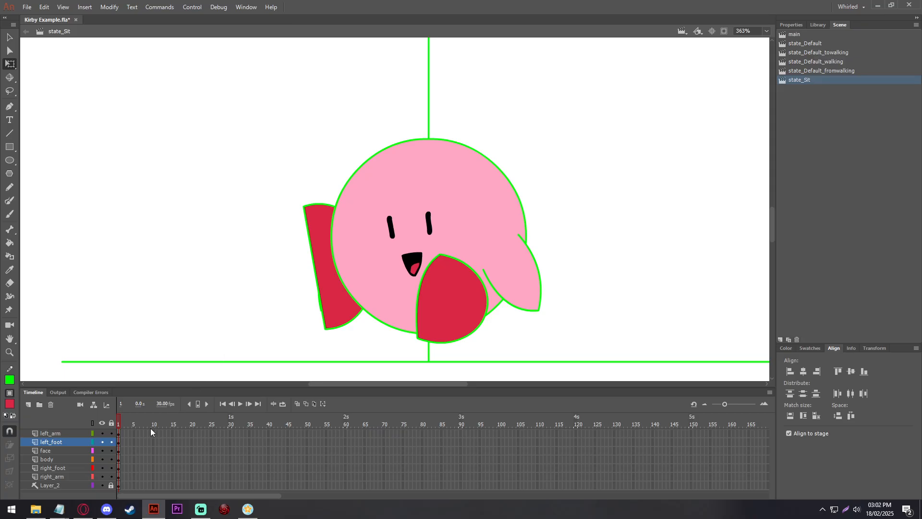
Step: Move the whole character down so the body rests on the green ground line
key("ctrl+a")
left_click_drag(441, 274, 439, 302)
left_click(241, 375)
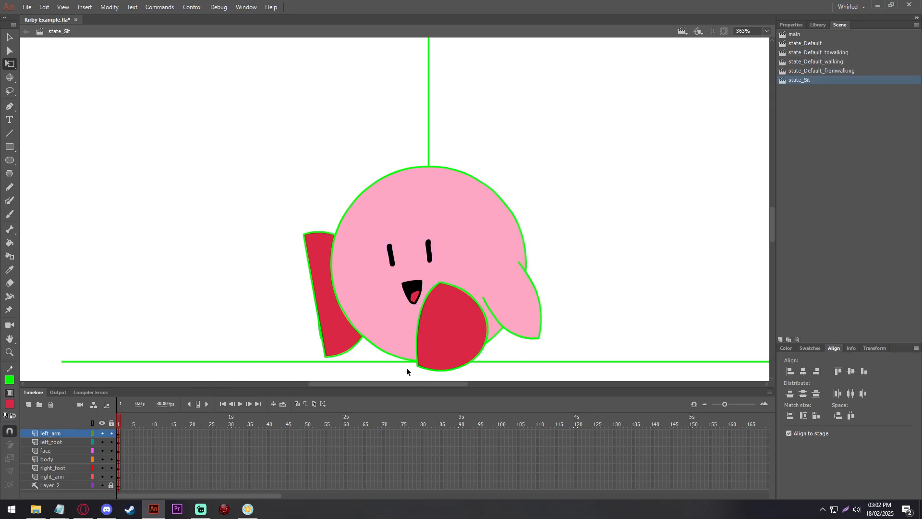
Step: Rotate both feet counterclockwise in the sitting pose so the right foot leans outward from the body
left_click(316, 342)
left_click_drag(303, 233, 267, 285)
left_click(463, 331)
left_click_drag(504, 301, 486, 278)
left_click(633, 283)
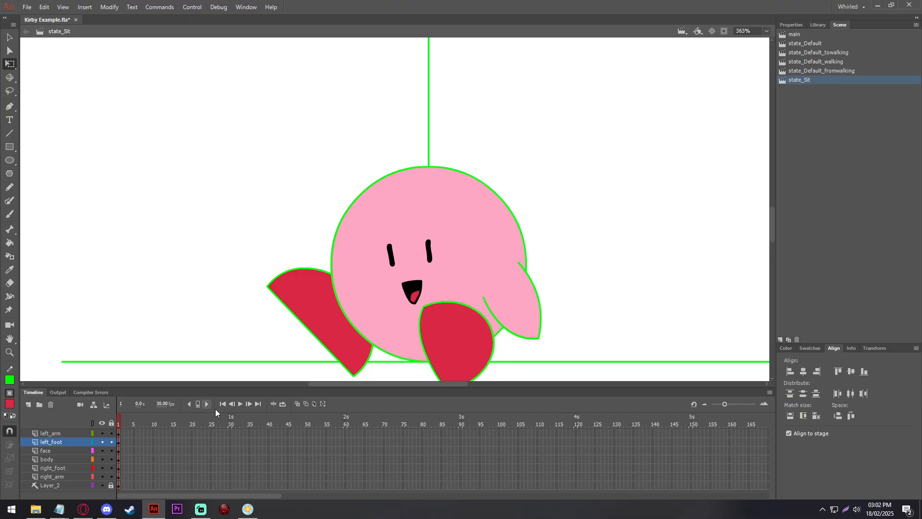
Step: Create classic tweens on all six character layers of state_Sit and insert keyframes at frame 60
key("ctrl+a")
left_click(186, 202)
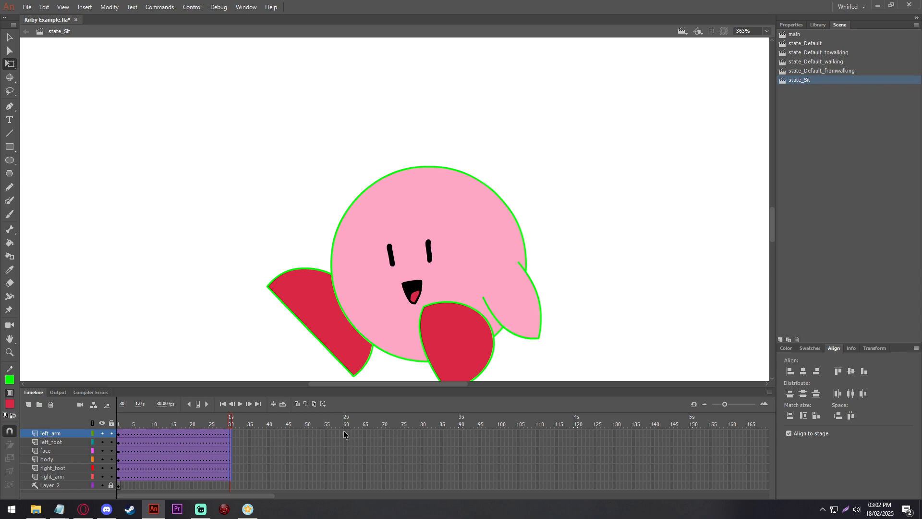
right_click(344, 474)
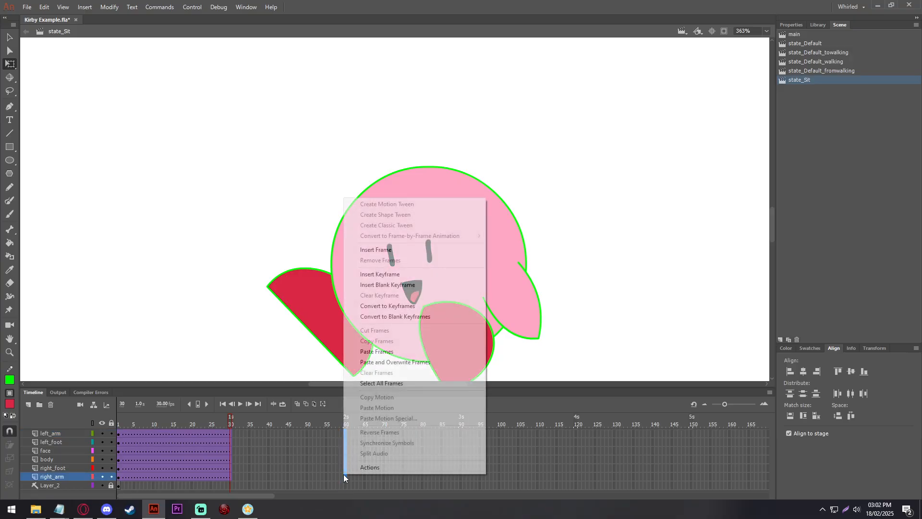
left_click(396, 274)
left_click(194, 323)
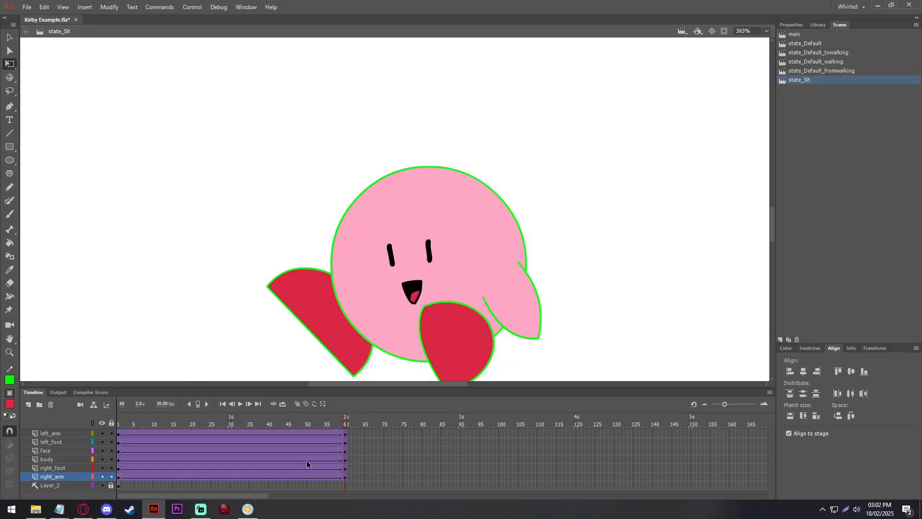
Step: Insert keyframes at frame 30 on all character layers and extend Layer_2 to frame 60
left_click(230, 441)
right_click(230, 445)
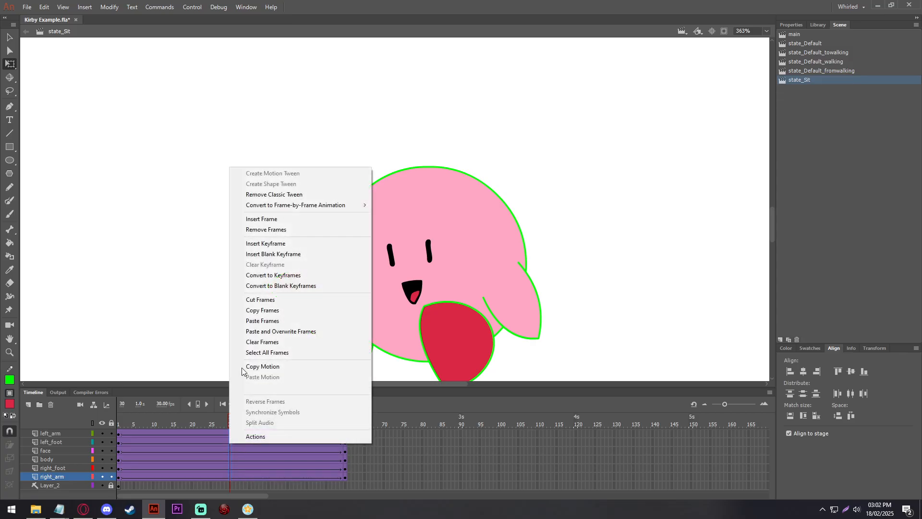
left_click(285, 243)
left_click_drag(287, 140, 518, 360)
right_click(344, 484)
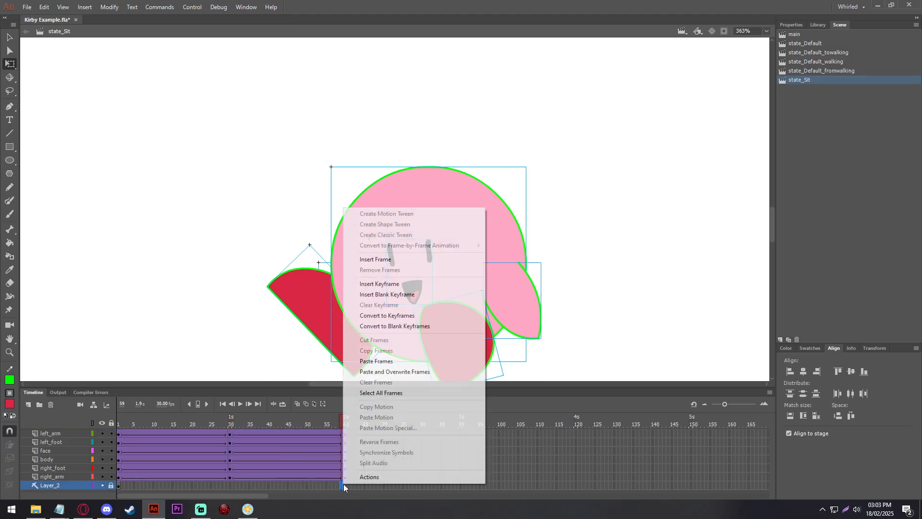
left_click(405, 259)
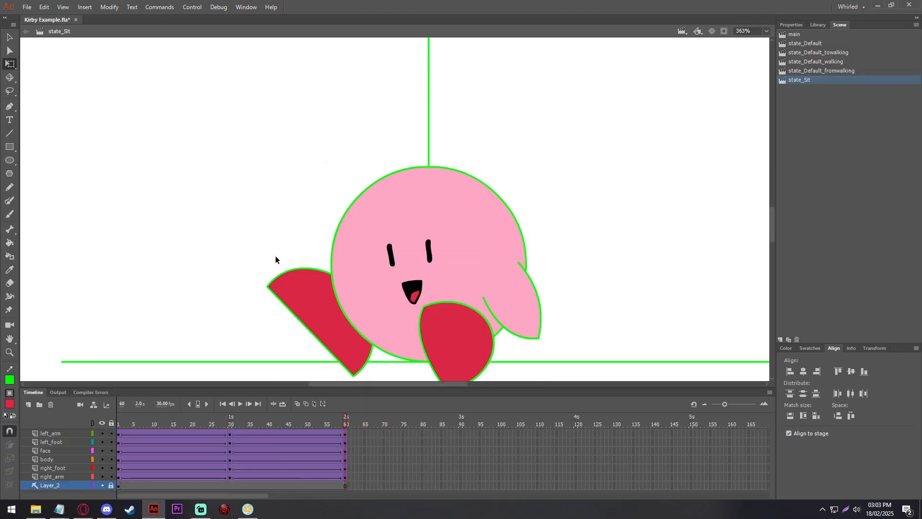
Step: At frame 30, rotate the whole sitting character slightly clockwise about the point where the body meets the ground
left_click(232, 428)
left_click_drag(241, 135, 534, 365)
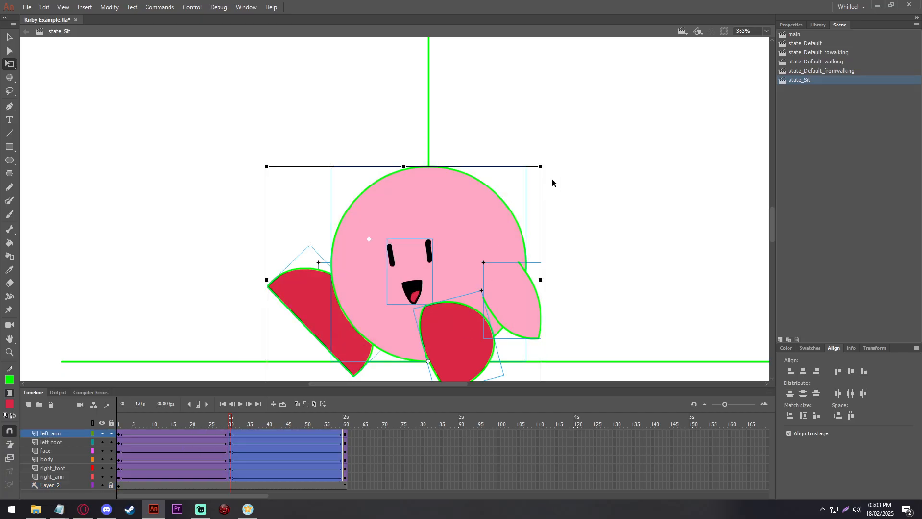
left_click_drag(552, 171, 591, 177)
left_click(633, 172)
left_click_drag(182, 417, 245, 421)
Step: Apply Quad Ease In Out easing to the tweens between frames 1 and 30 on all character layers
left_click_drag(171, 434, 173, 463)
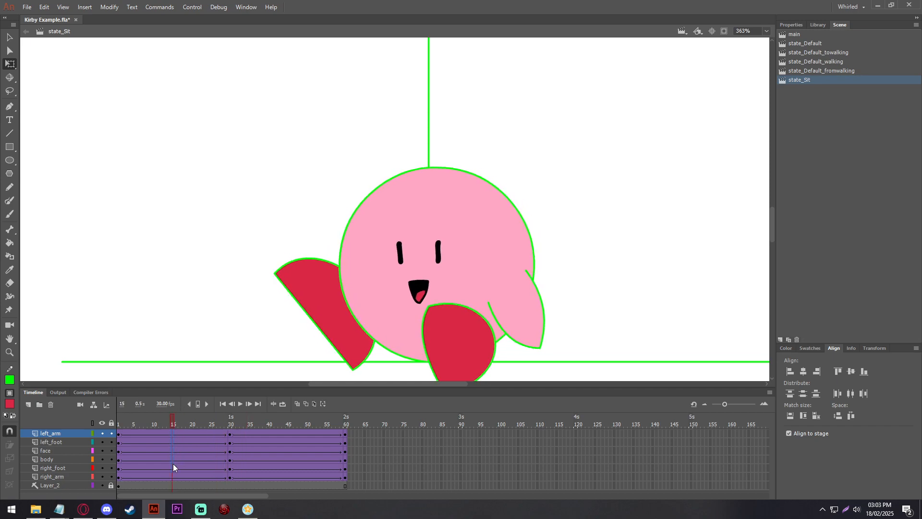
left_click(172, 477)
left_click(784, 33)
left_click(787, 25)
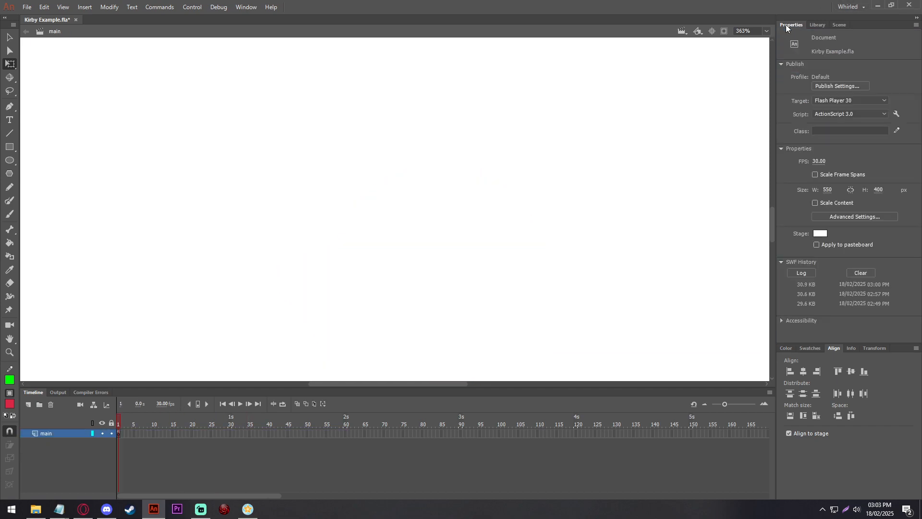
left_click(841, 24)
left_click(816, 75)
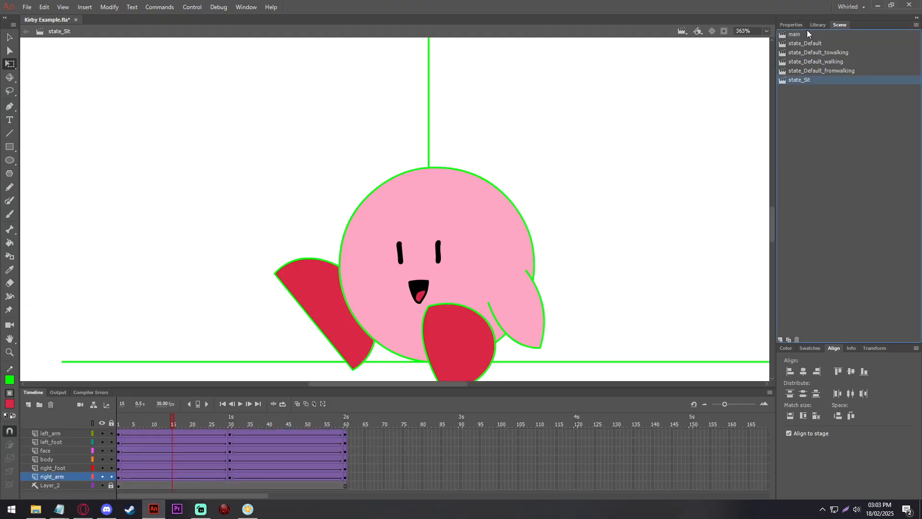
left_click(791, 25)
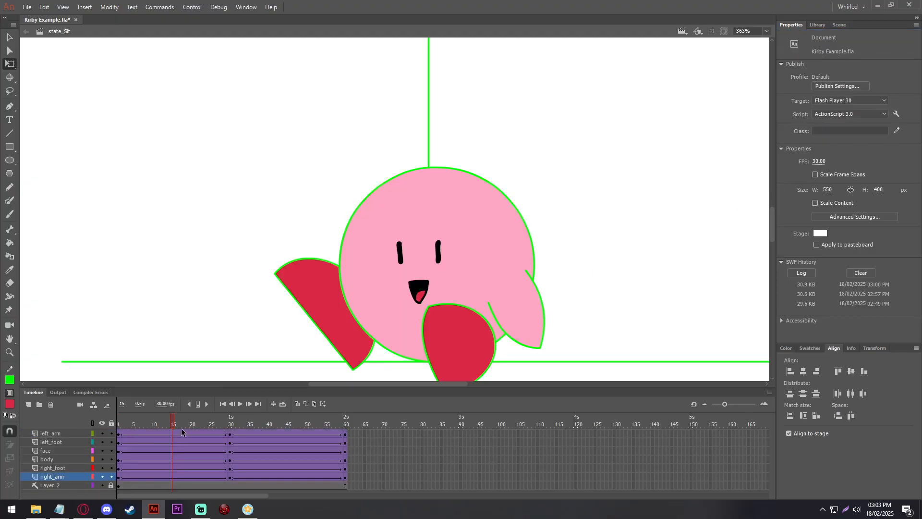
left_click(171, 479)
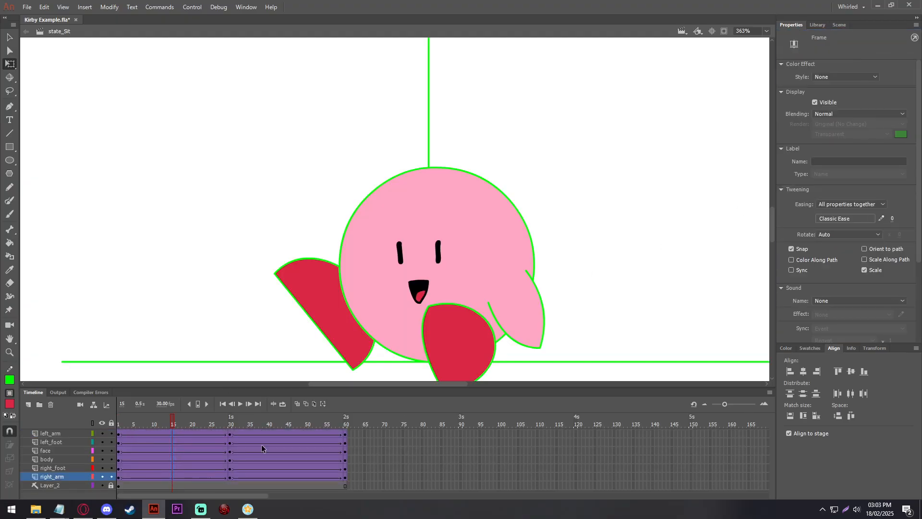
left_click(840, 221)
left_click(659, 273)
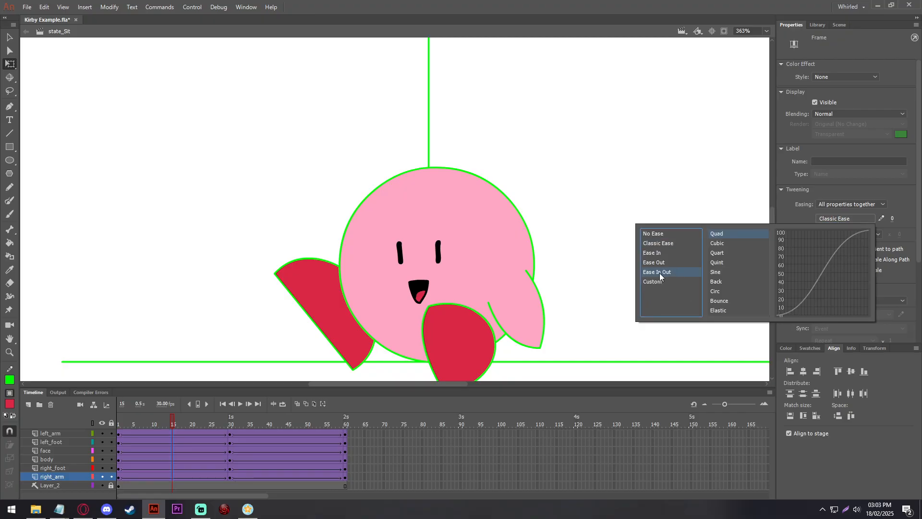
double_click(742, 235)
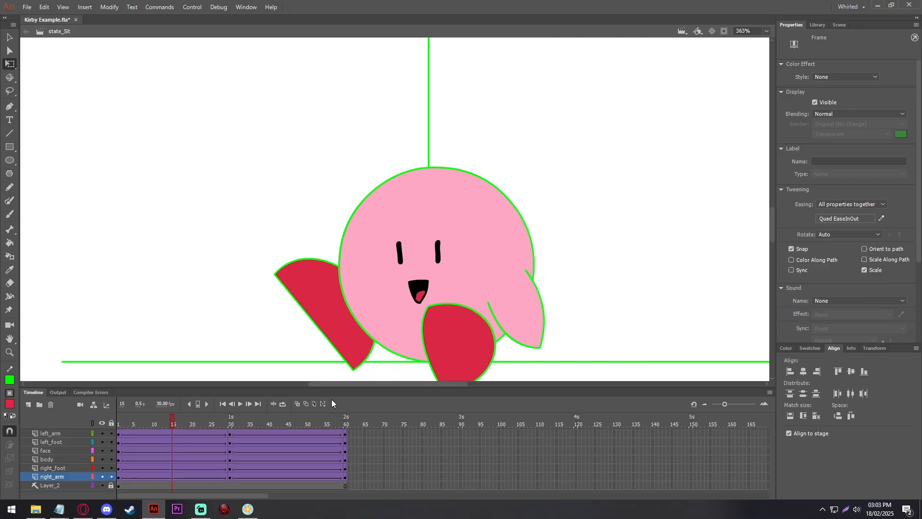
Step: Apply Quad Ease In Out easing to the tweens between frames 30 and 60, and play the sitting animation
left_click_drag(288, 430, 288, 476)
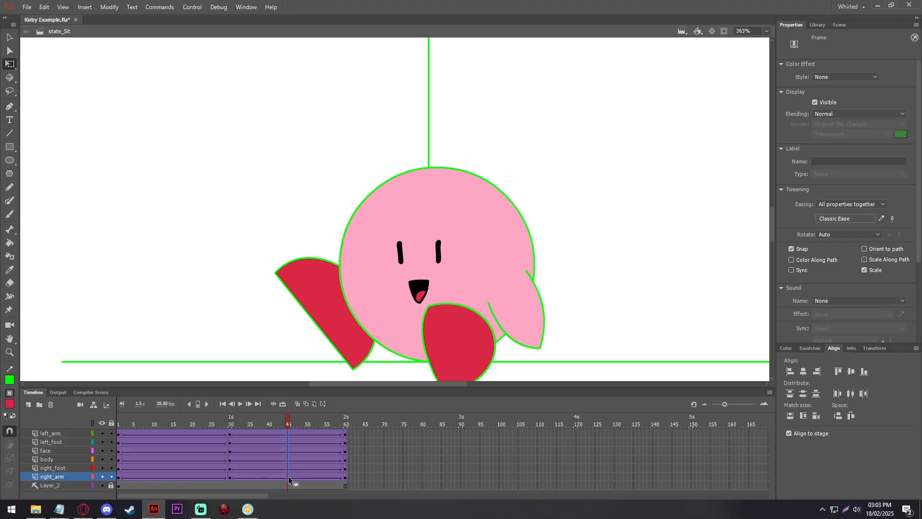
left_click(822, 219)
left_click(659, 272)
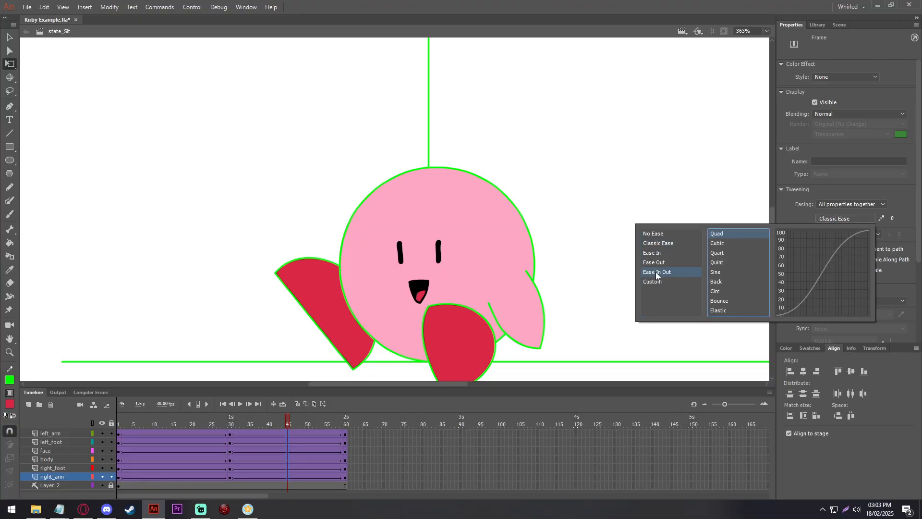
double_click(732, 232)
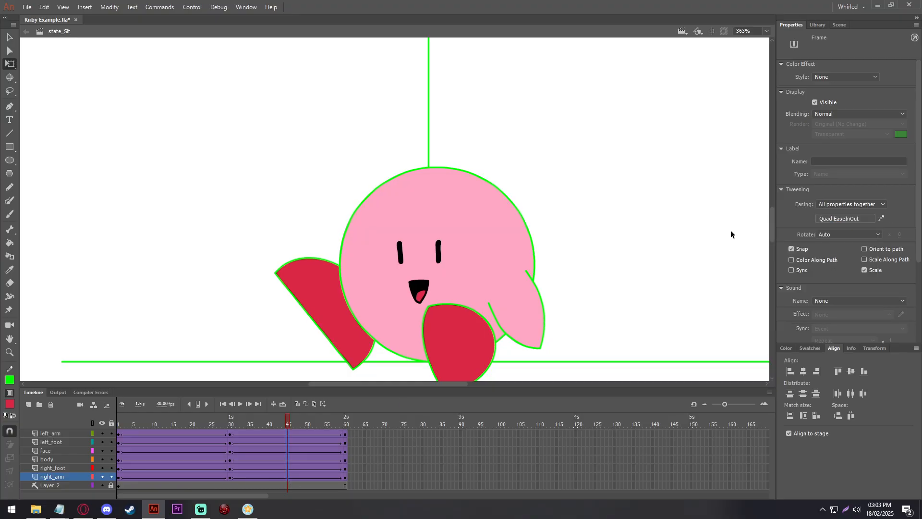
left_click(652, 244)
key("Return")
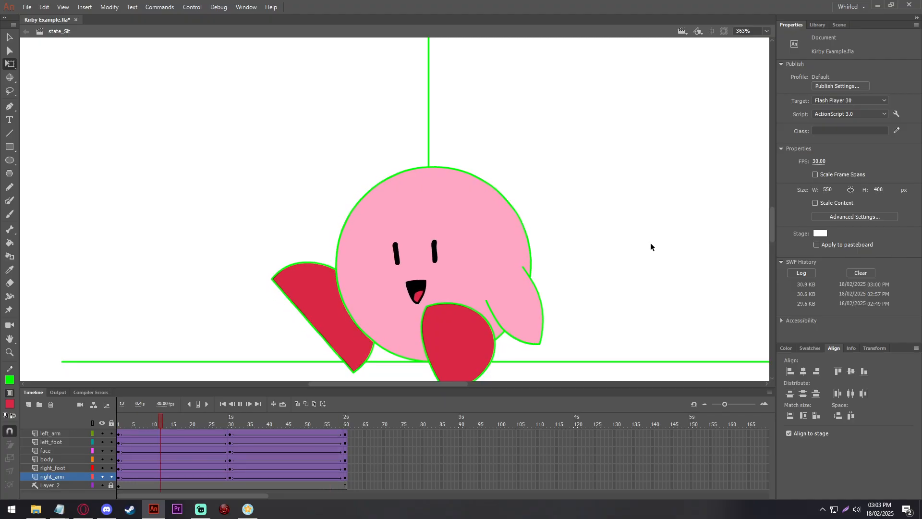
left_click(118, 442)
left_click(140, 339)
Step: Publish the Kirby Example file with the new state_Sit scene
left_click(839, 25)
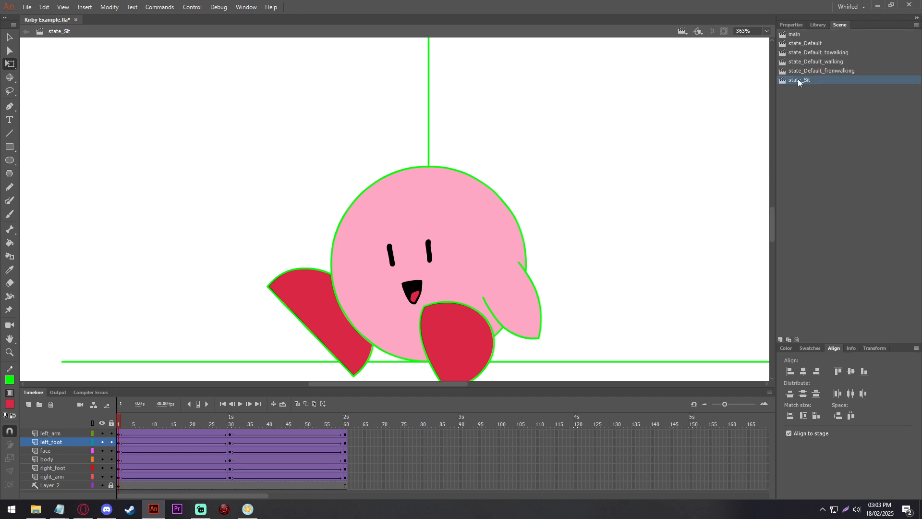
left_click(808, 80)
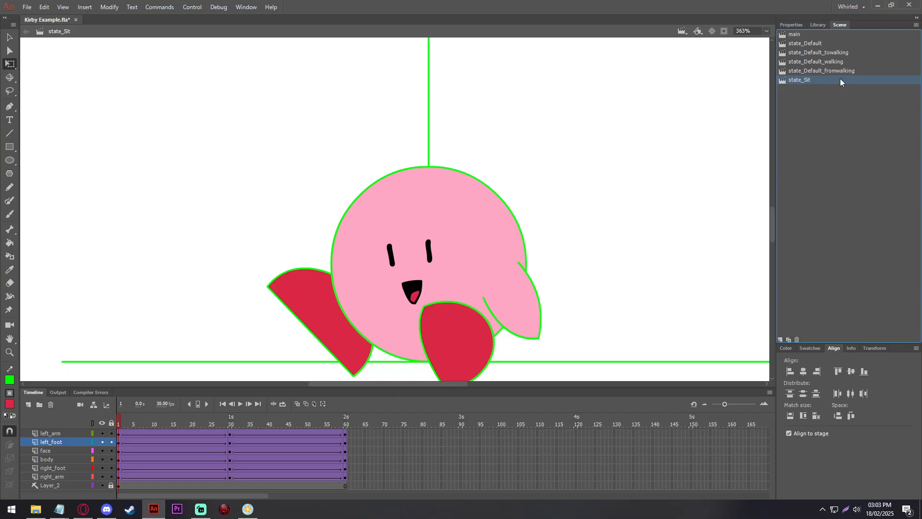
left_click(585, 152)
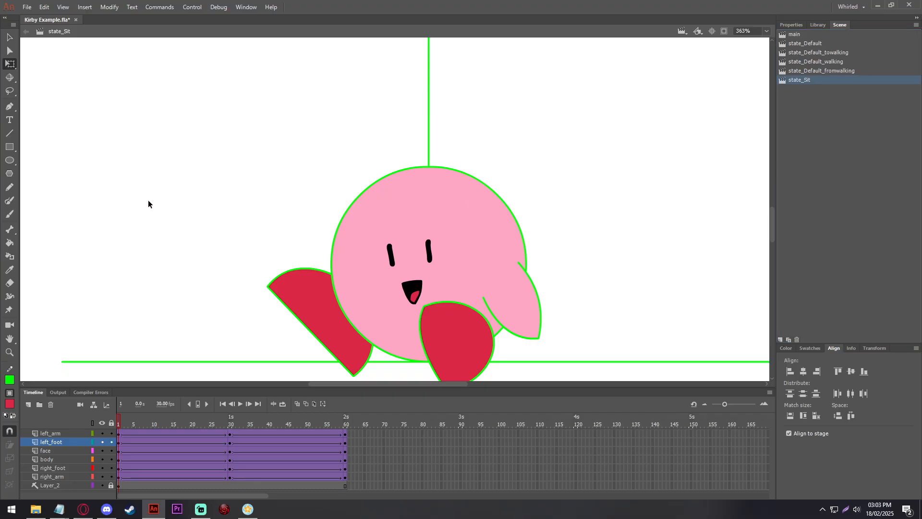
left_click(26, 6)
left_click(48, 194)
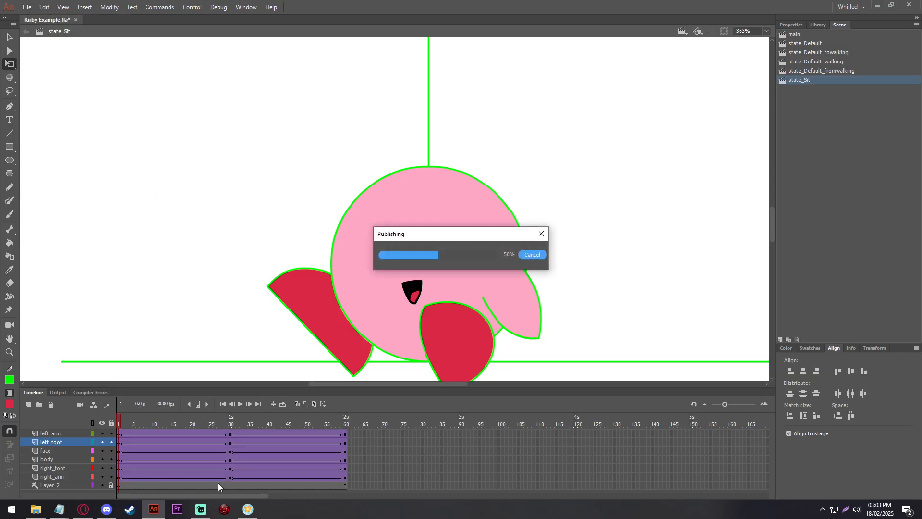
Step: Switch to Whirled and open the Kirby Example avatar item for editing
left_click(247, 508)
right_click(406, 340)
left_click(422, 342)
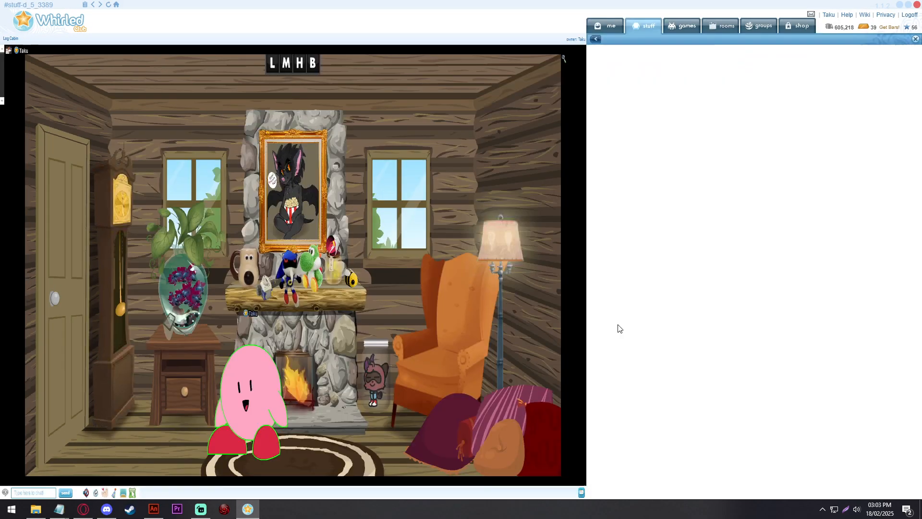
left_click(845, 103)
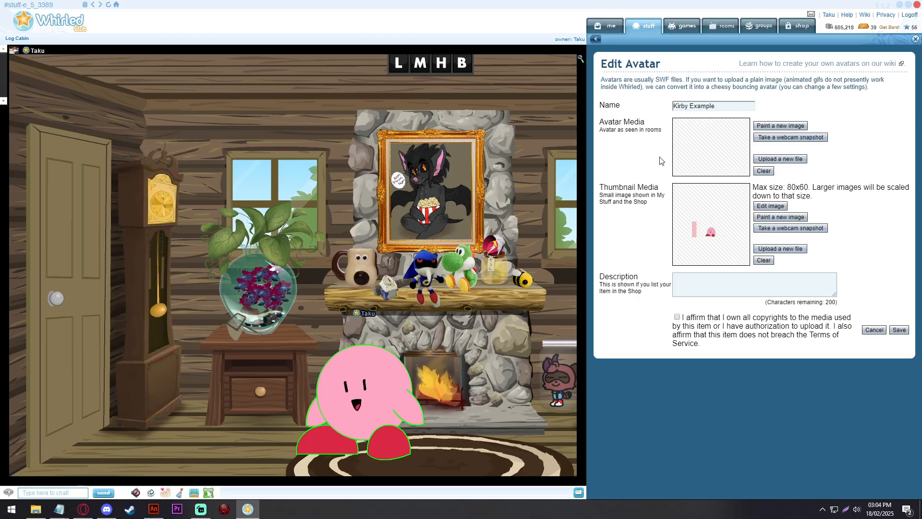
Step: Upload the newly published file as the avatar media, affirm the copyright statement, and save the item
left_click(788, 149)
double_click(179, 82)
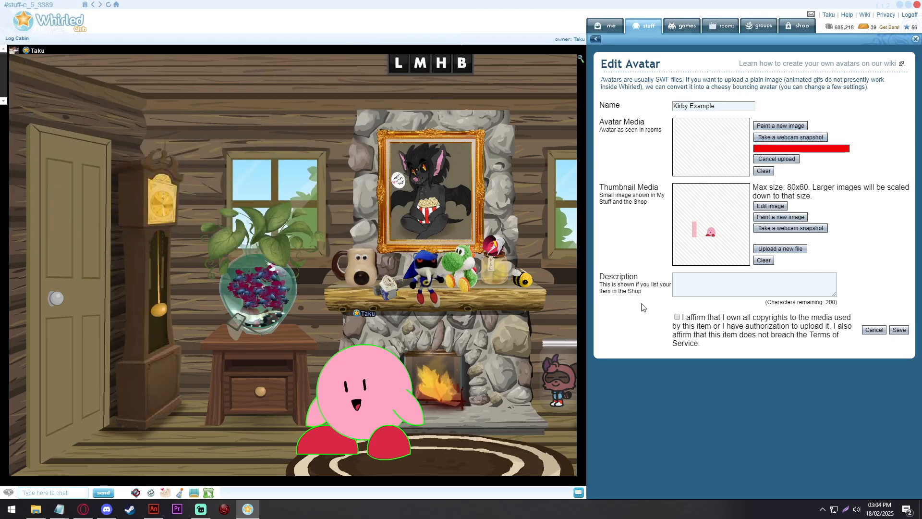
left_click(702, 323)
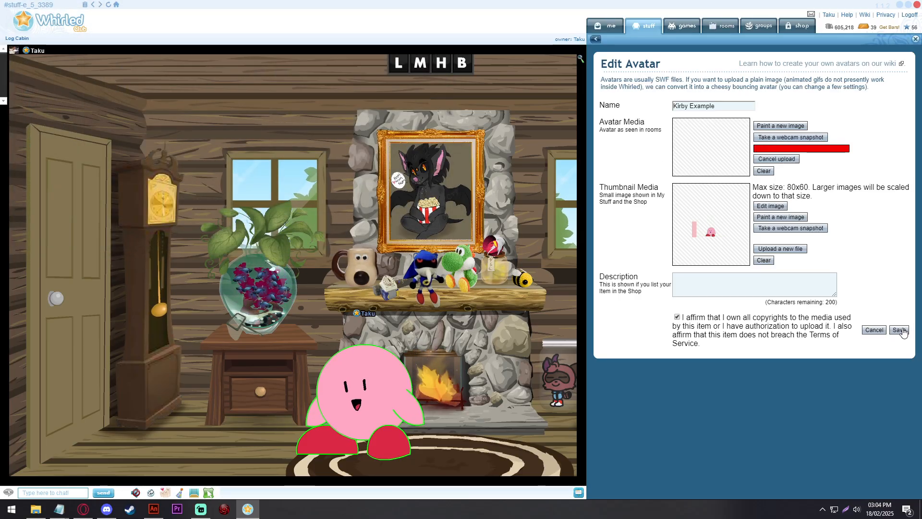
left_click(900, 330)
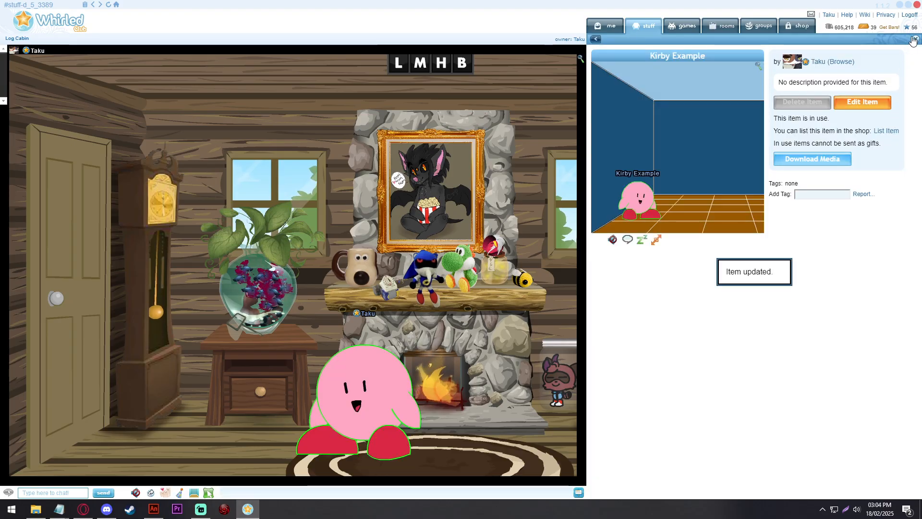
left_click(916, 39)
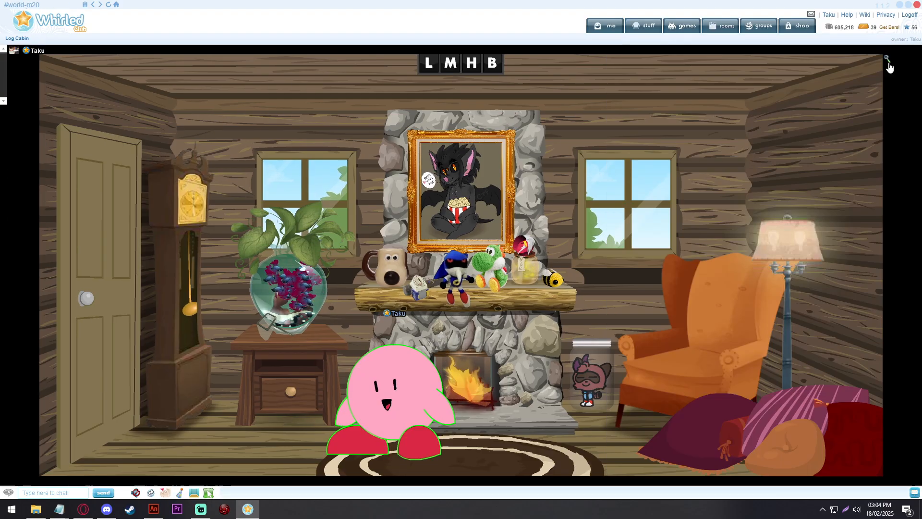
Step: Change the avatar's state to Sit and test moving it back and forth across the room
left_click(390, 362)
mouse_move(417, 386)
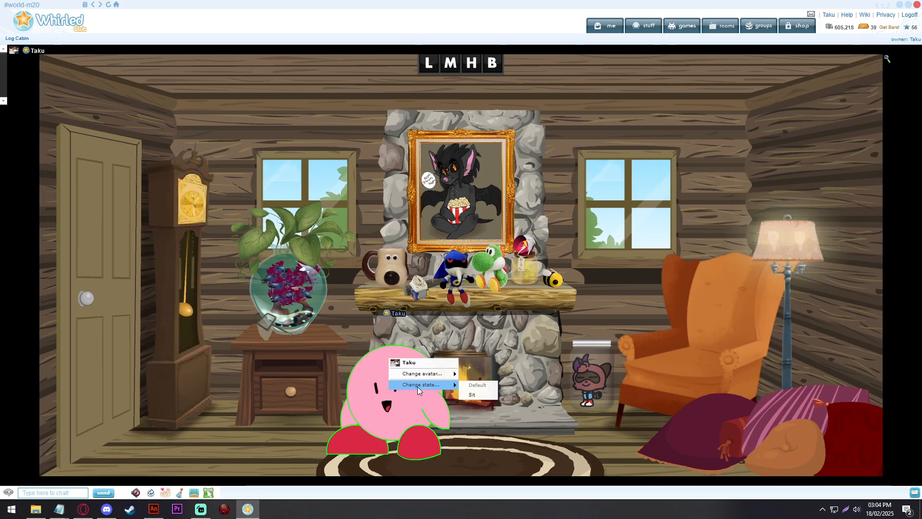
left_click(483, 394)
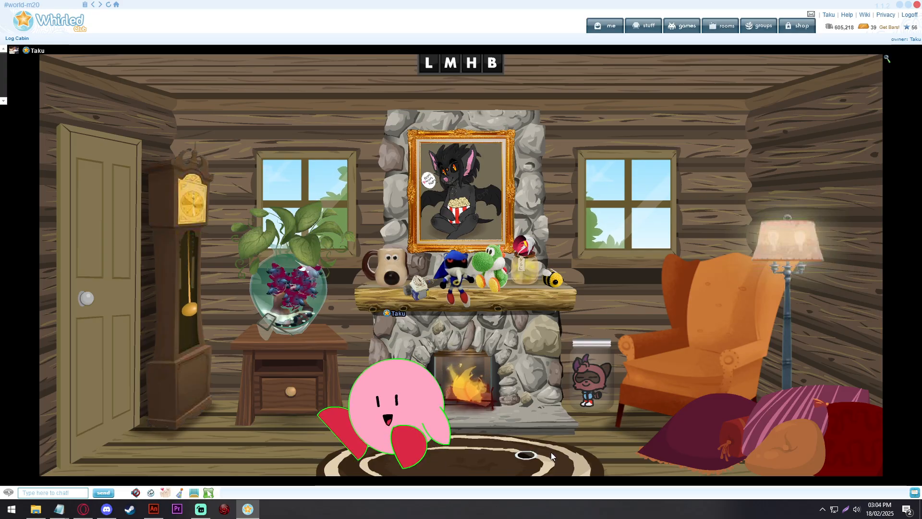
left_click(515, 464)
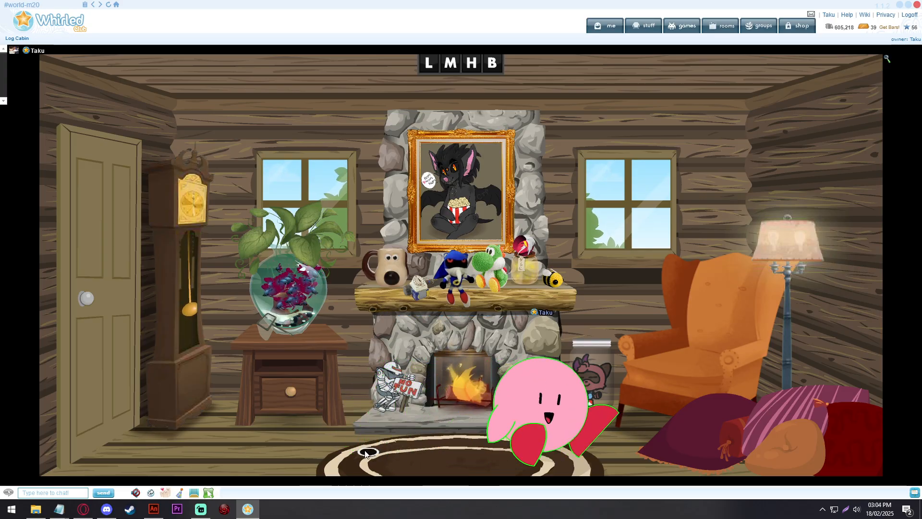
left_click(352, 454)
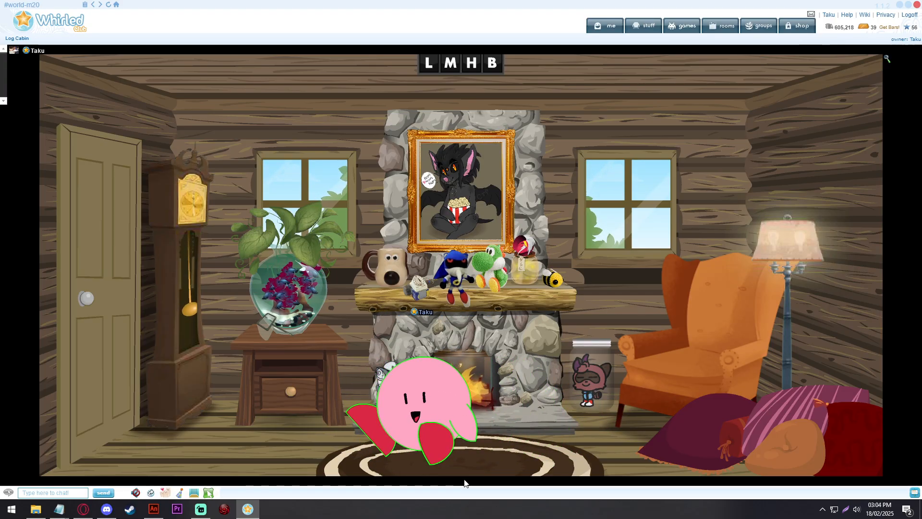
Step: Switch to Adobe Animate, duplicate the state_Default_walking scene, place the copy after state_Sit, and rename it state_Sit_walking
left_click(153, 508)
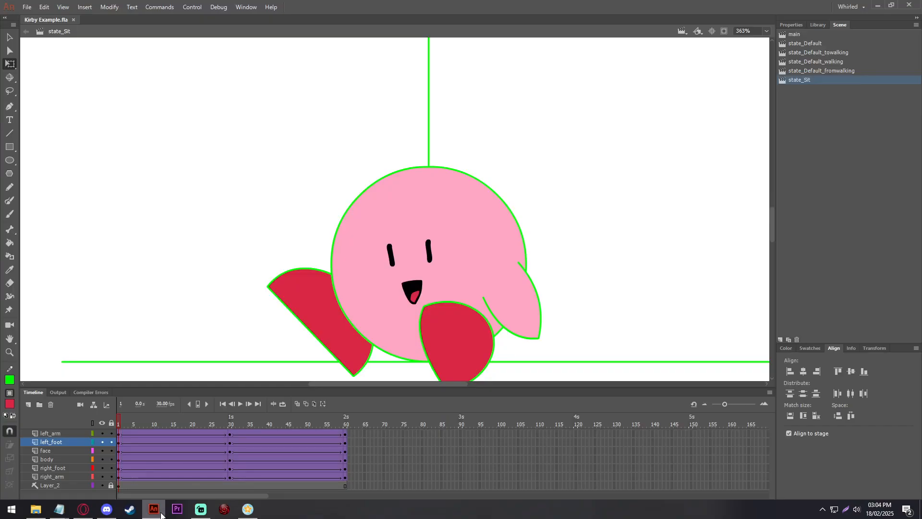
left_click(834, 63)
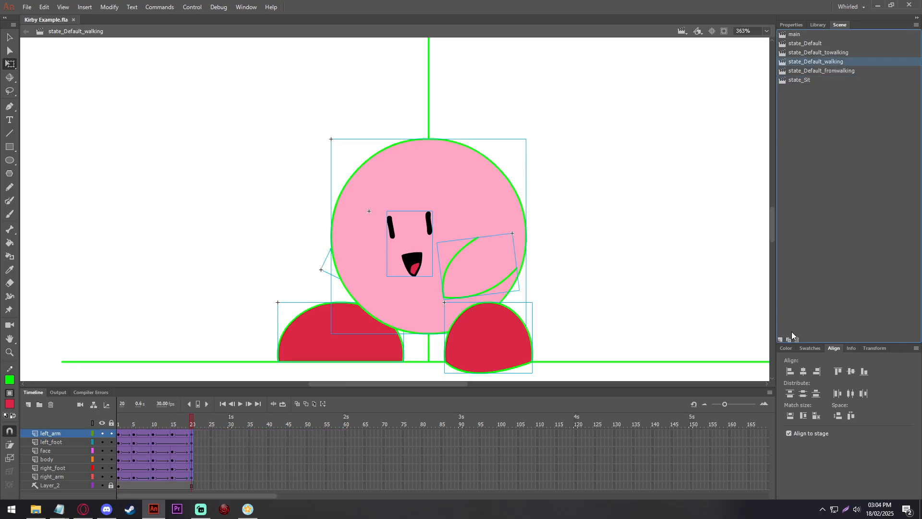
left_click(788, 340)
left_click_drag(825, 69, 856, 89)
double_click(805, 90)
type("S")
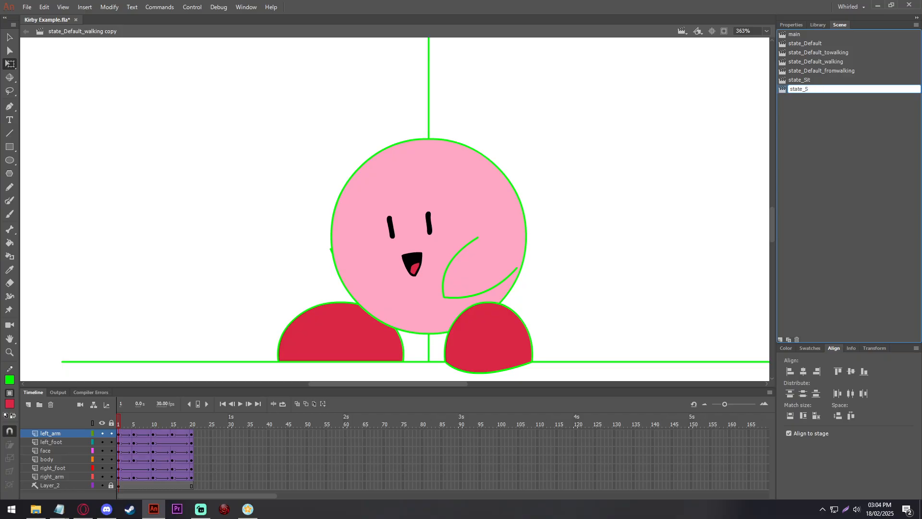
type("it_walking")
key("Return")
left_click(819, 53)
left_click(816, 62)
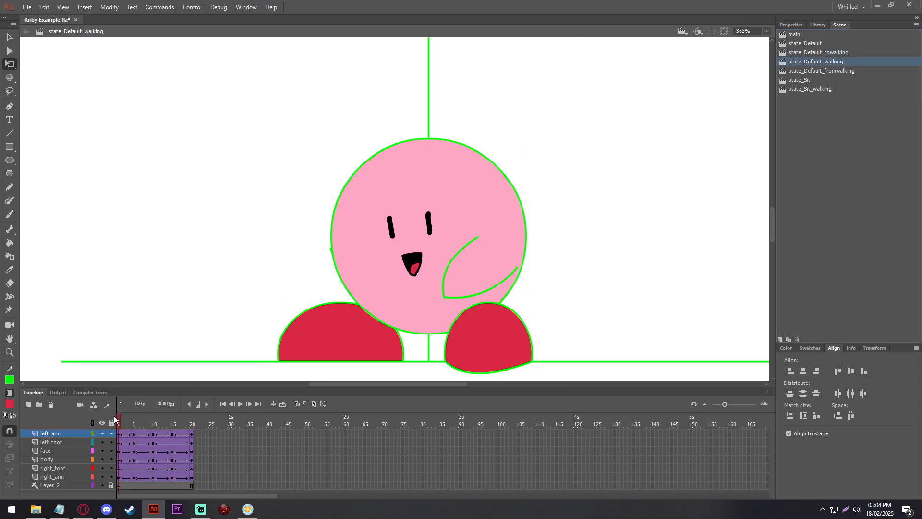
left_click(810, 80)
left_click(803, 89)
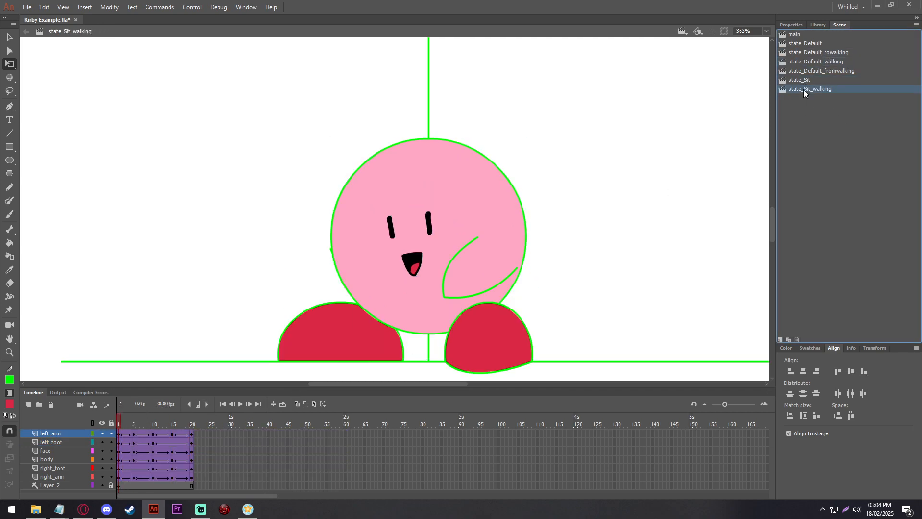
left_click(799, 80)
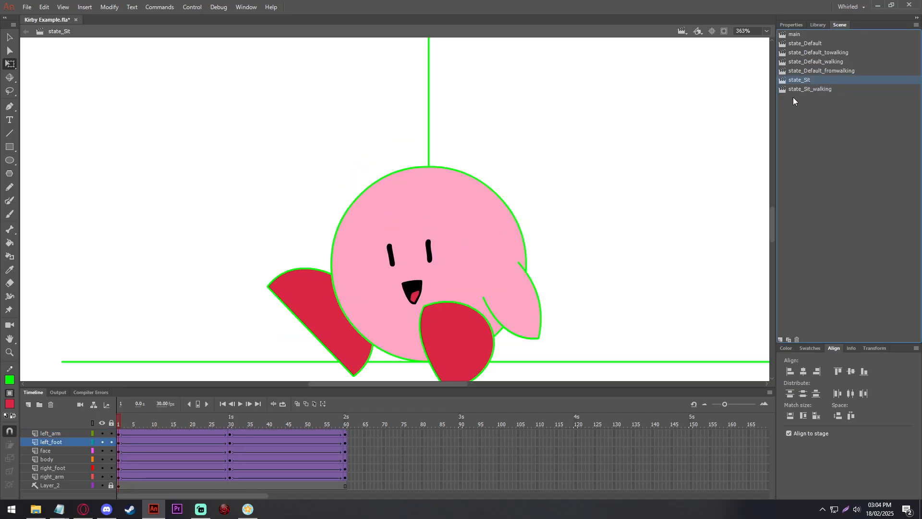
Step: Save and publish the Kirby Example file with the added state_Sit_walking scene
key("ctrl+s")
left_click(27, 6)
left_click(46, 197)
Step: Switch to Whirled and open the Kirby avatar's item for editing
left_click(252, 510)
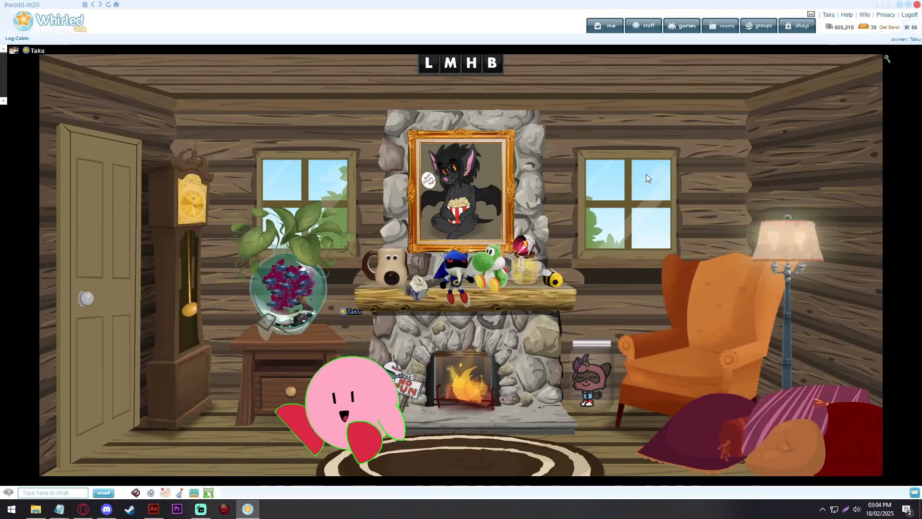
right_click(368, 392)
left_click(392, 402)
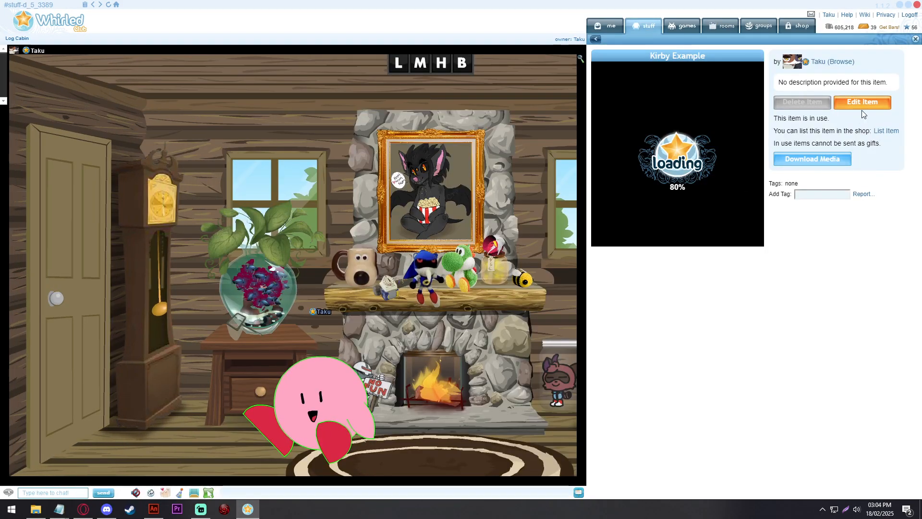
left_click(862, 104)
Step: Upload the republished file as the avatar media, affirm the copyright statement, and save the item
left_click(798, 159)
double_click(218, 85)
left_click(750, 336)
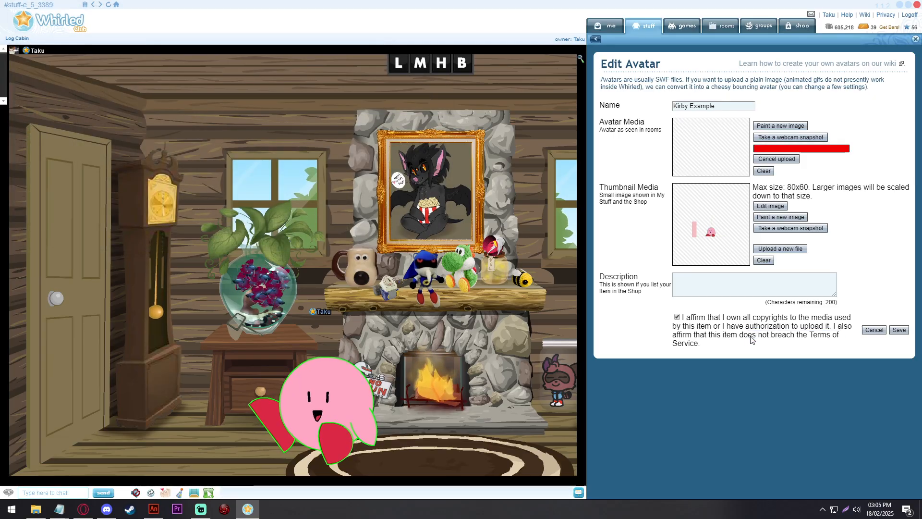
left_click(899, 330)
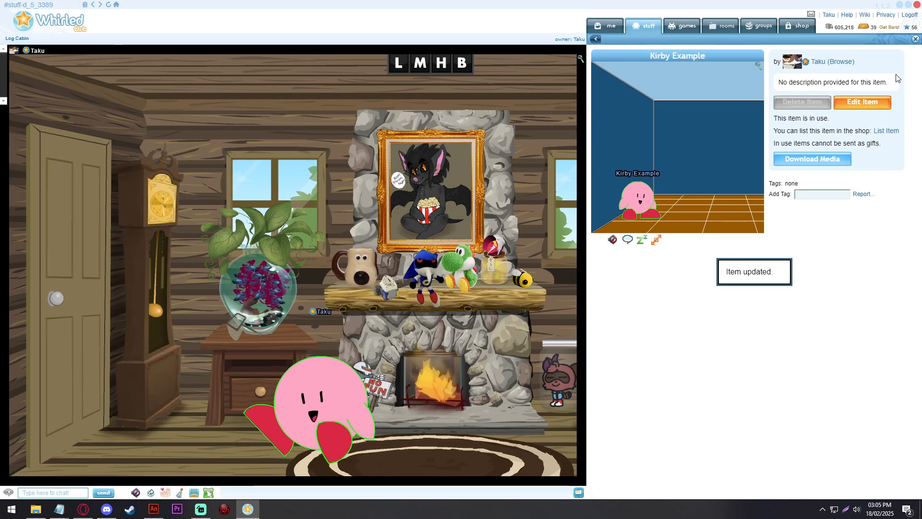
Step: Close the item page and test the sitting avatar's walk by moving it around the room
left_click(915, 39)
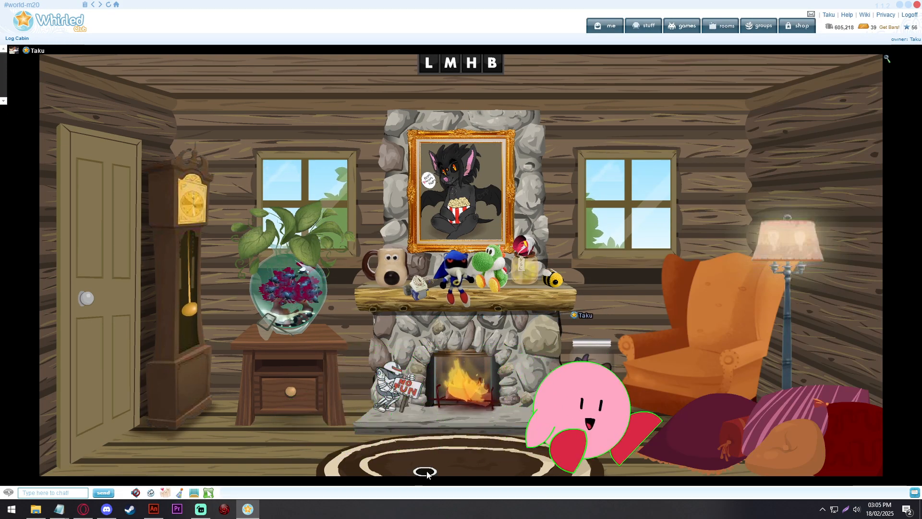
left_click(465, 475)
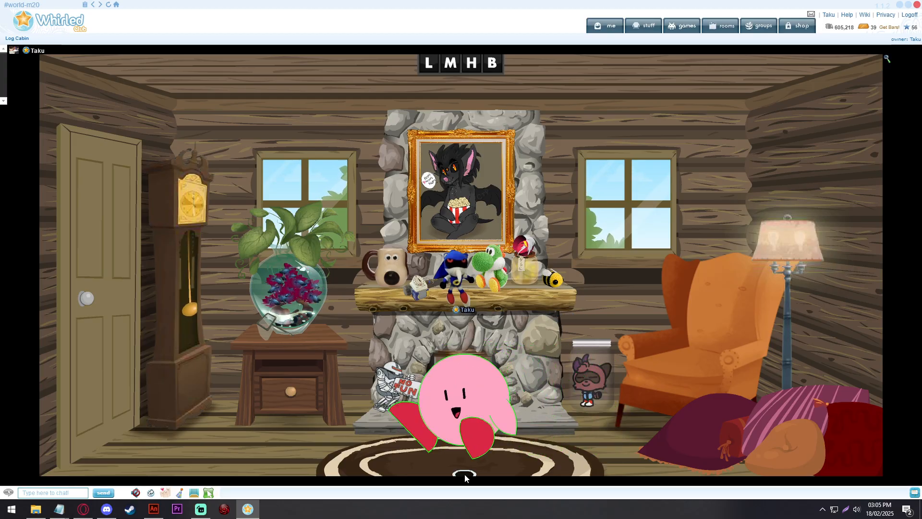
left_click(473, 401)
Step: Switch back to Adobe Animate, duplicate the state_Default scene, and place the copy directly before state_Sit
left_click(154, 509)
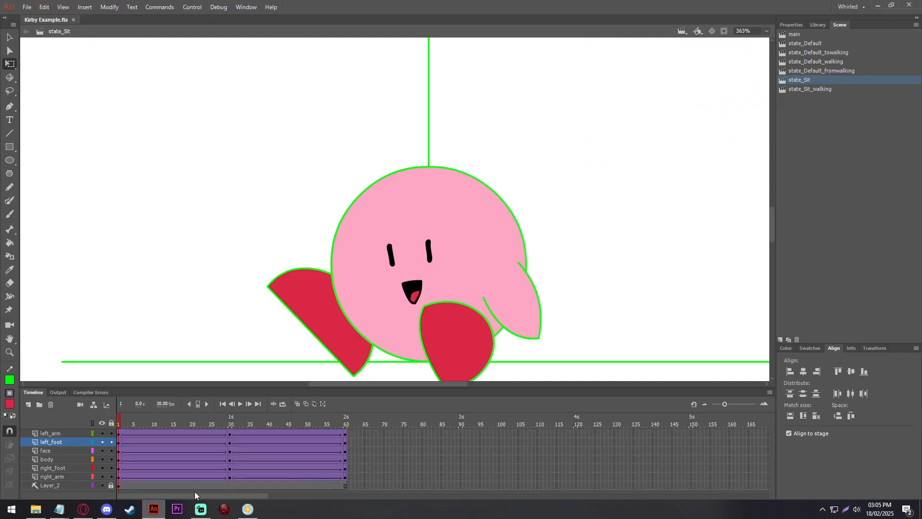
left_click(827, 90)
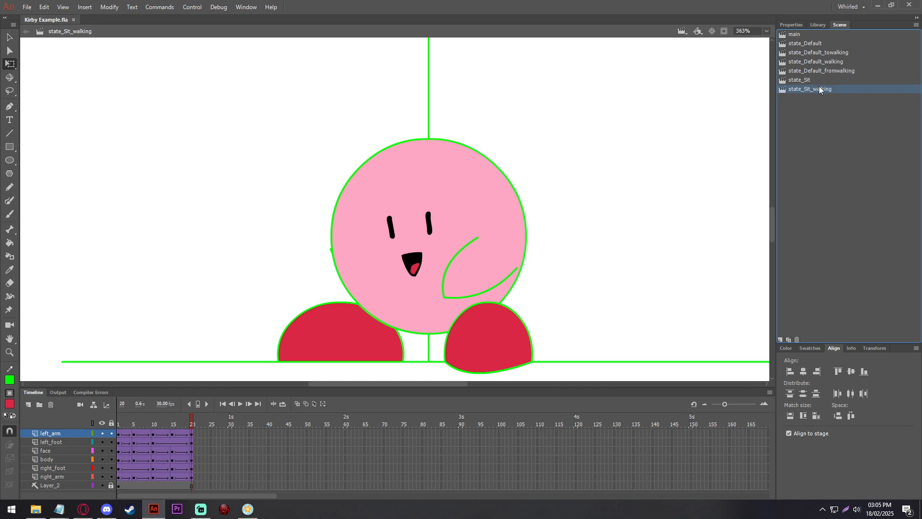
left_click(826, 43)
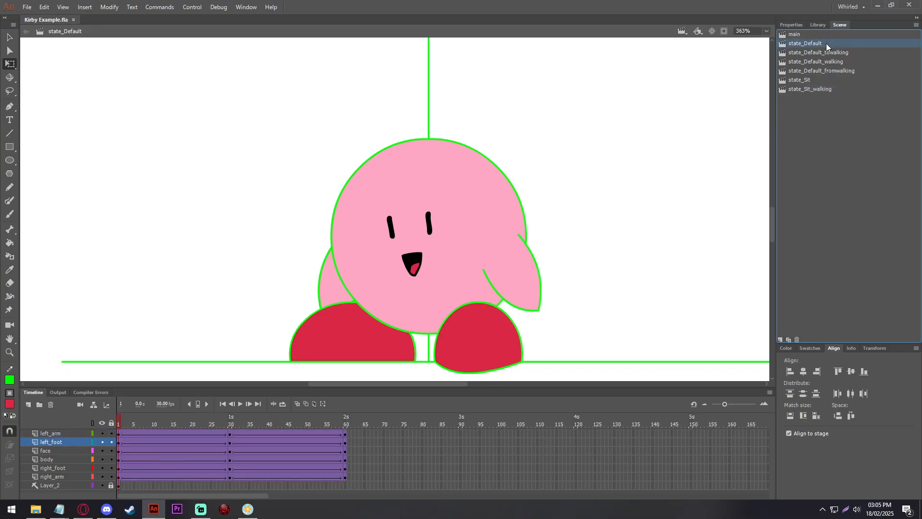
left_click(788, 339)
left_click_drag(823, 54, 811, 94)
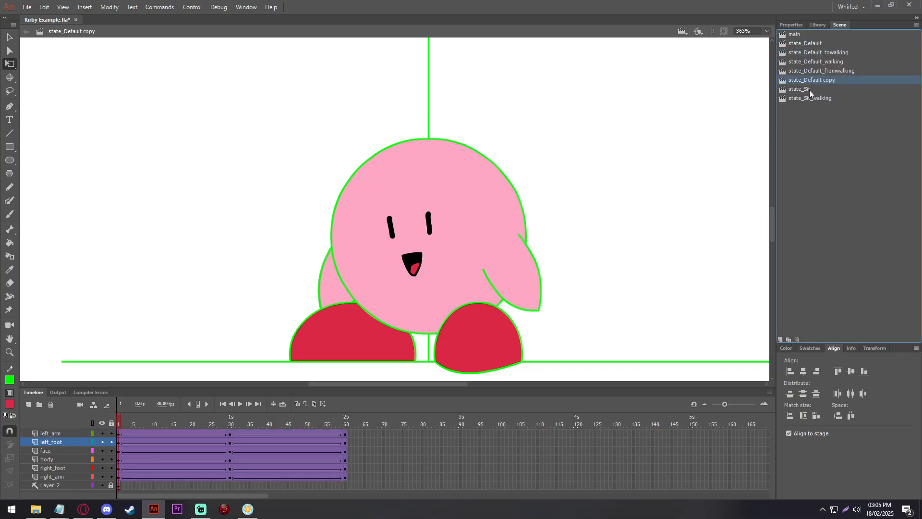
left_click(811, 88)
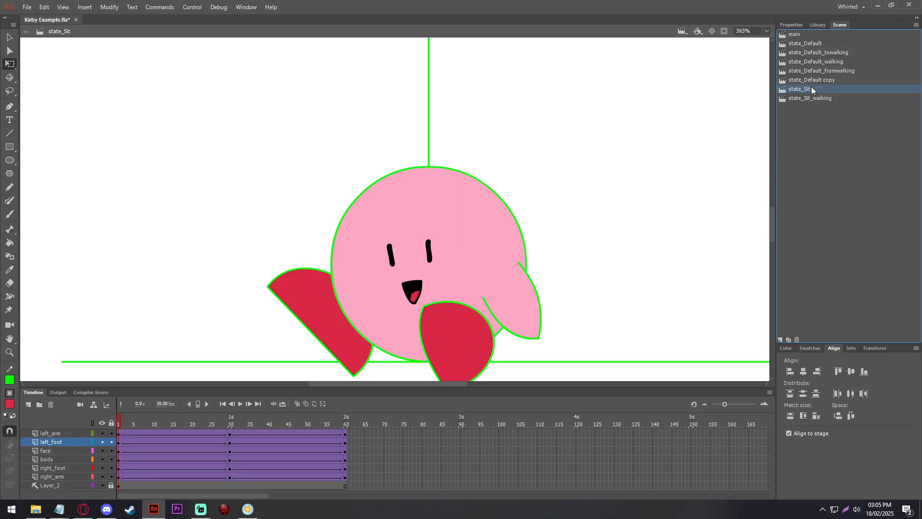
left_click(824, 45)
left_click(813, 89)
left_click(823, 46)
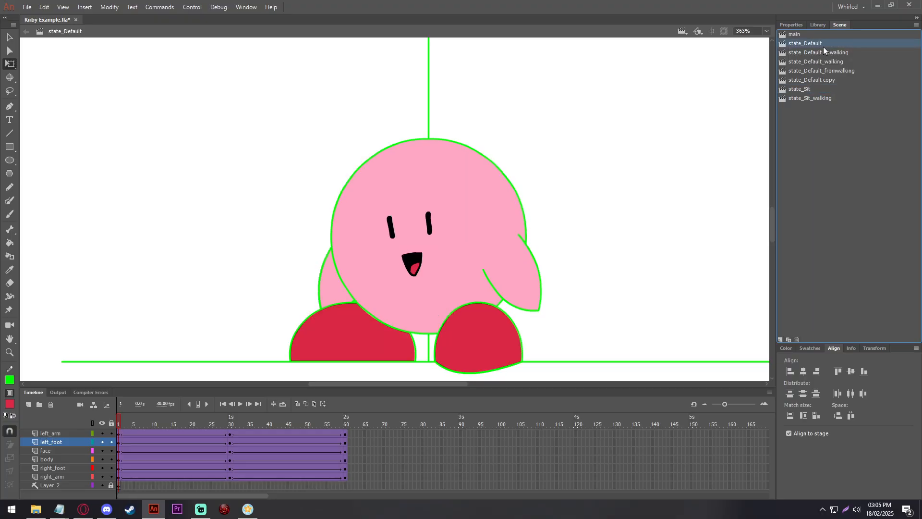
left_click(808, 91)
Step: Rename the copied state_Default scene as Default_to_Sit
double_click(811, 80)
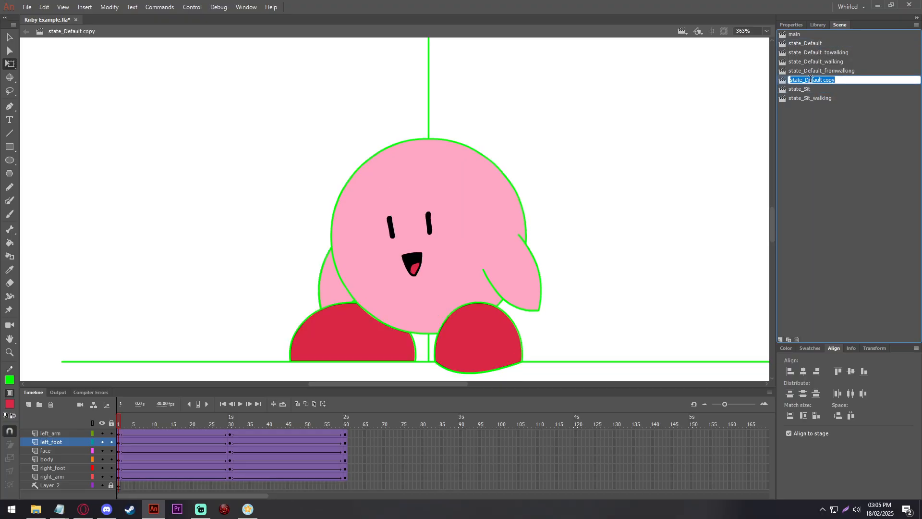
type("Def")
type("ault_to_Sit")
key("Return")
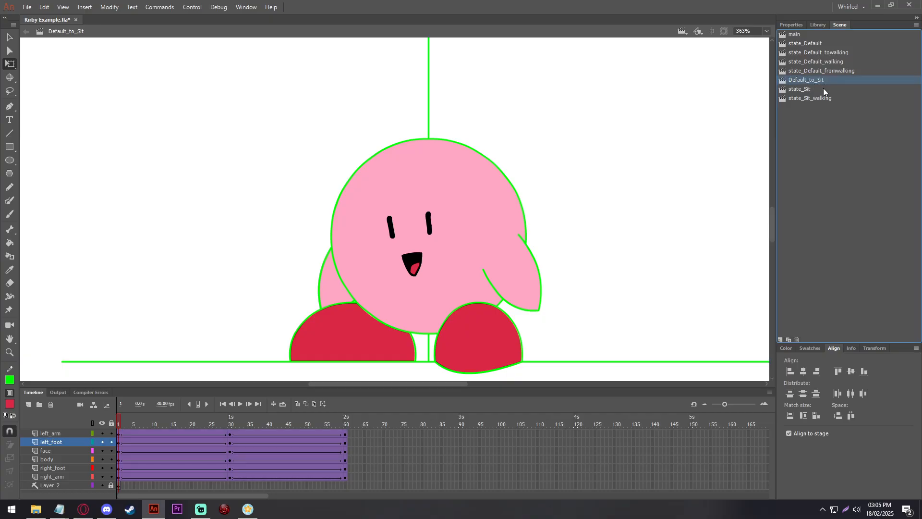
left_click(800, 89)
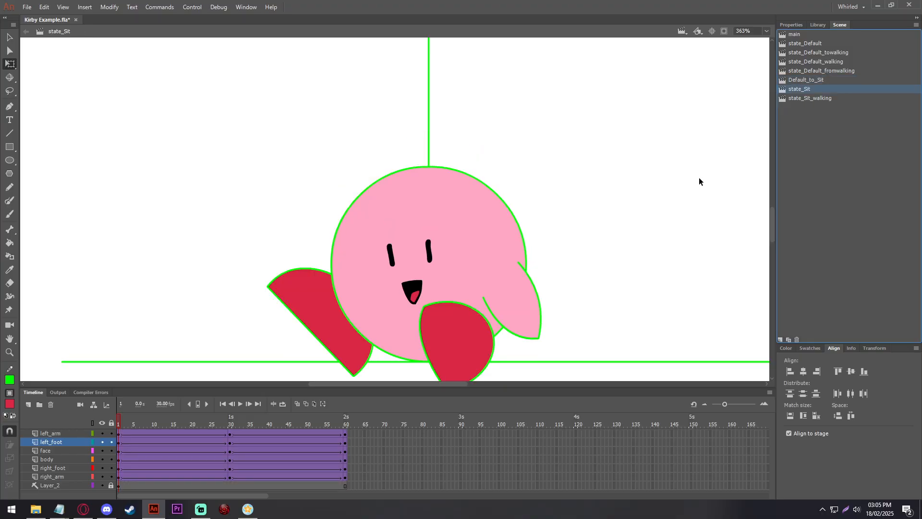
left_click(802, 52)
left_click(808, 44)
left_click(800, 89)
Step: In the Default_to_Sit scene, remove all frames after frame 1 on the six body-part layers
left_click(827, 80)
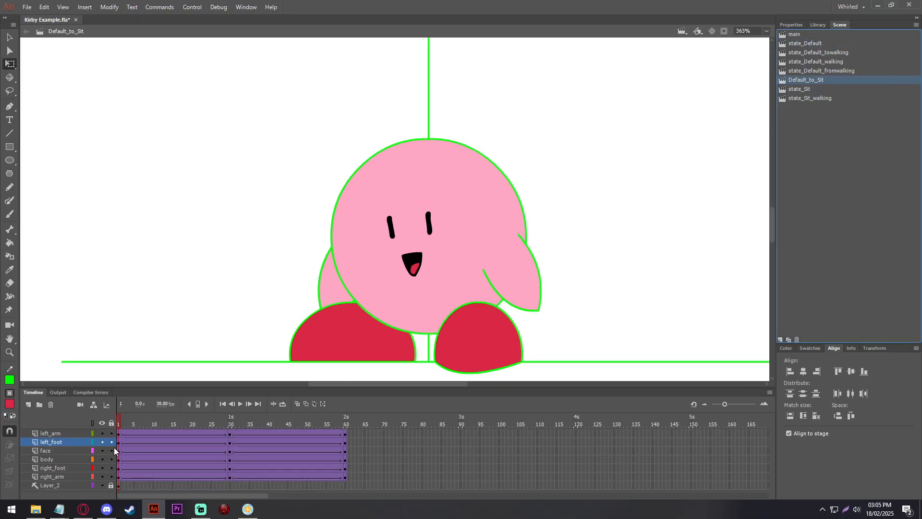
left_click_drag(120, 434, 341, 475)
right_click(334, 474)
left_click(380, 260)
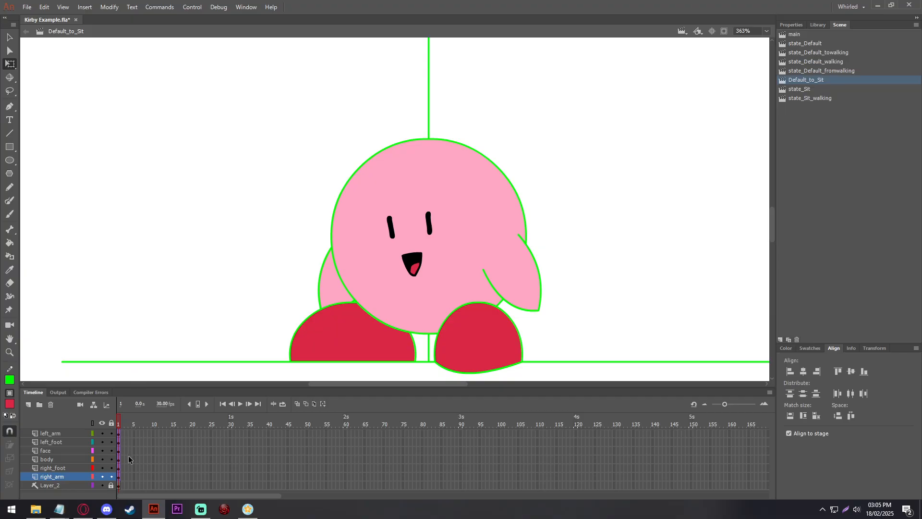
Step: In the state_Sit scene, copy the frame 60 keyframes of all the body-part layers
left_click(840, 89)
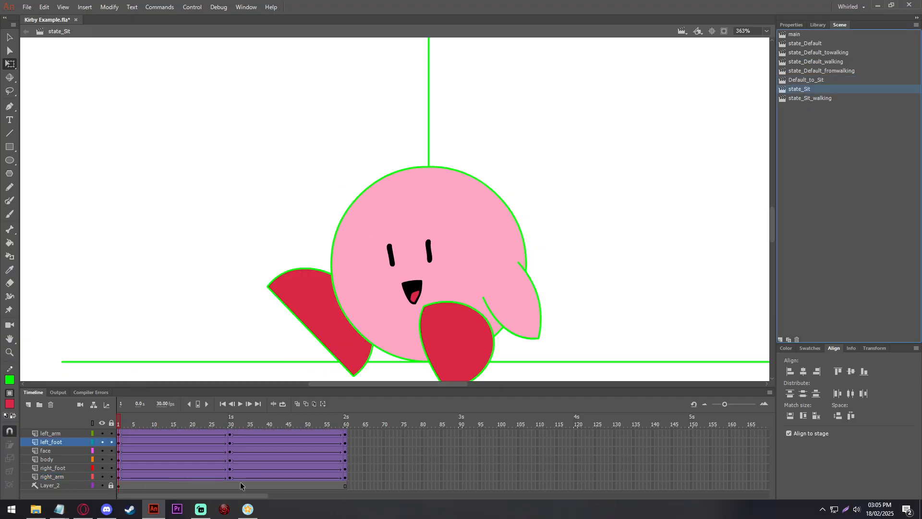
left_click(436, 458)
key("ctrl+a")
right_click(343, 457)
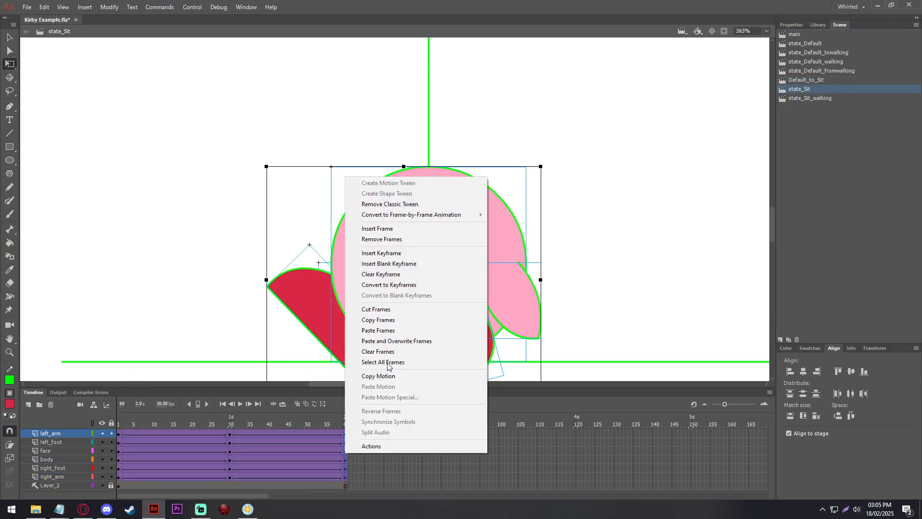
left_click(419, 323)
Step: Paste the copied sitting pose at frame 5 of the Default_to_Sit body-part layers and preview the transition
left_click(837, 80)
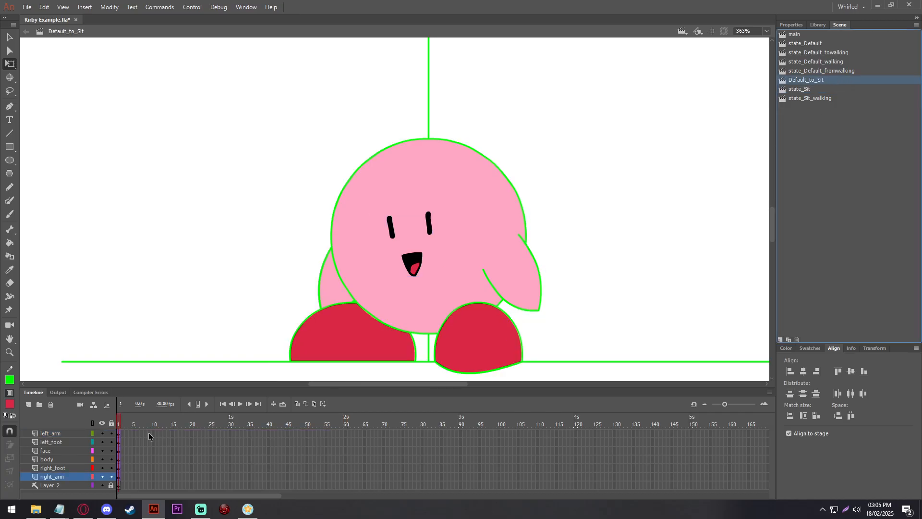
left_click_drag(130, 486, 134, 475)
right_click(133, 474)
left_click(189, 355)
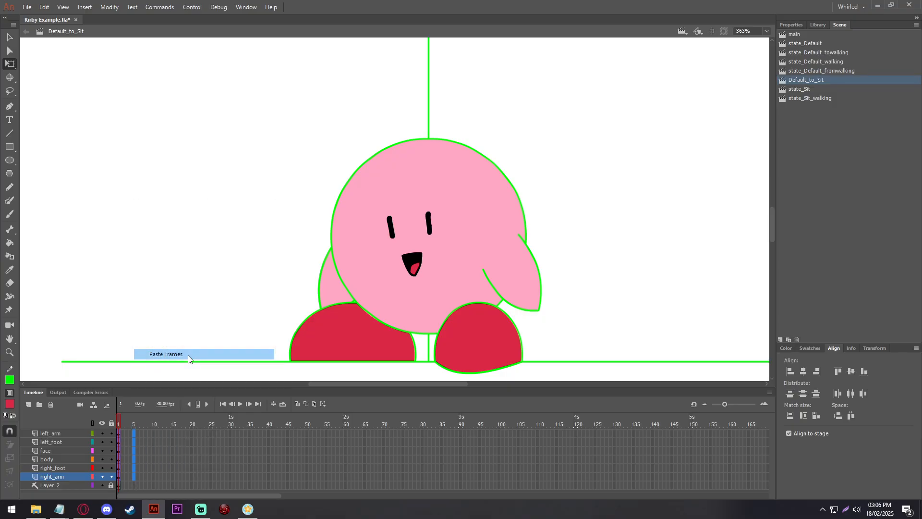
left_click_drag(119, 422, 143, 414)
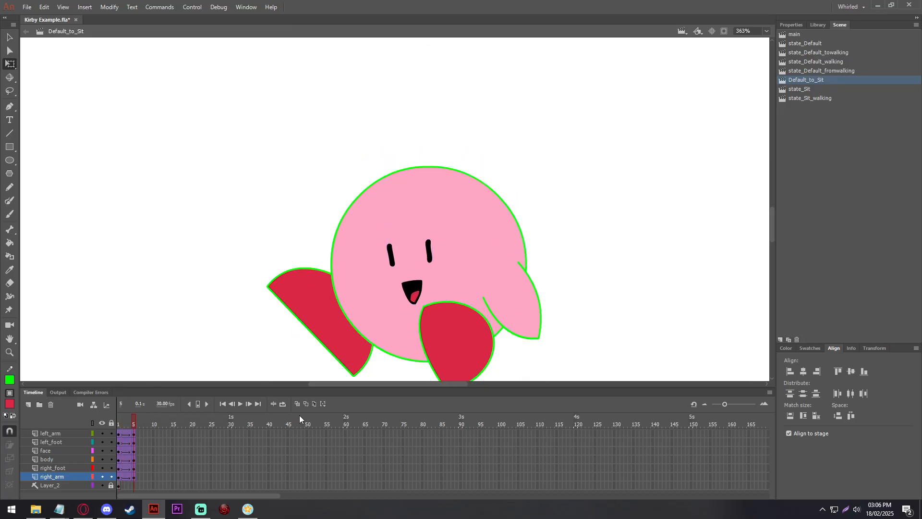
Step: Duplicate the Default_to_Sit scene, place the copy after state_Sit_walking, and rename it Sit_to_Default
left_click(789, 340)
left_click_drag(826, 92, 822, 117)
double_click(822, 107)
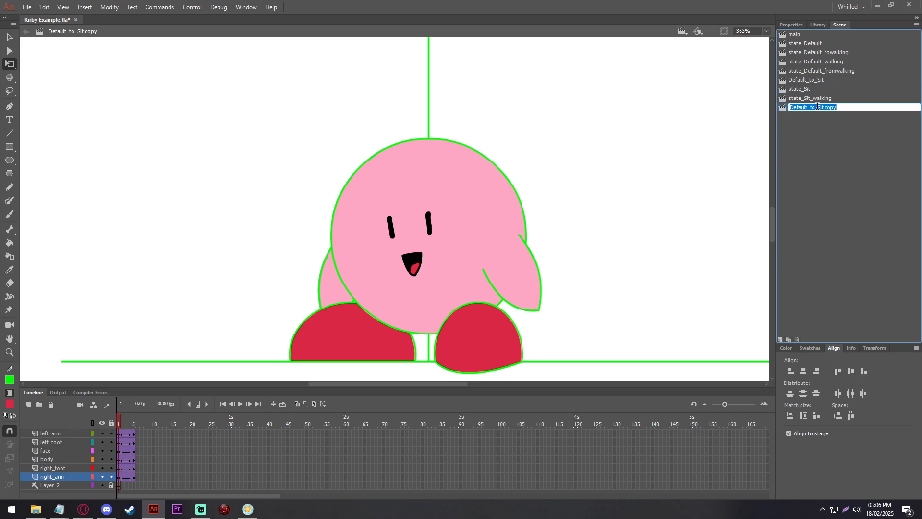
type("Sit_to_Default")
key("Return")
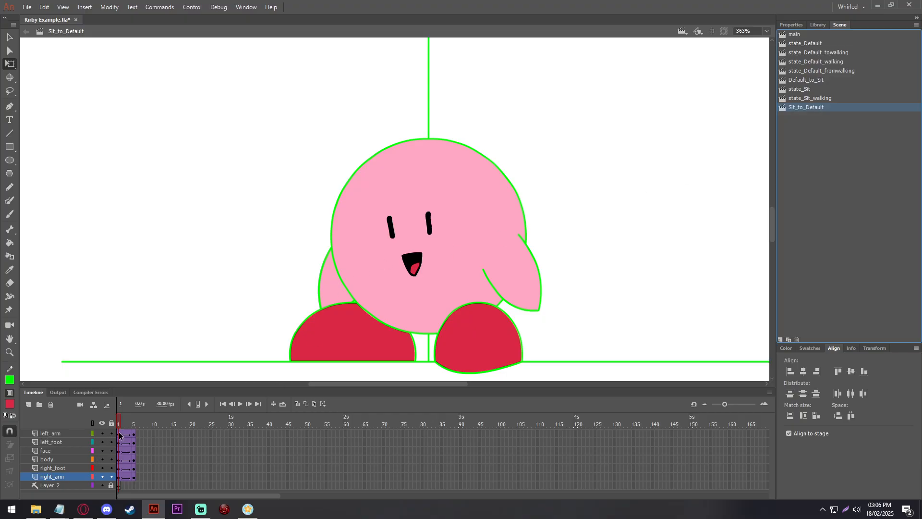
Step: Reverse frames 1 to 5 on all body-part layers of Sit_to_Default and preview the transition
left_click_drag(120, 436, 134, 477)
right_click(131, 457)
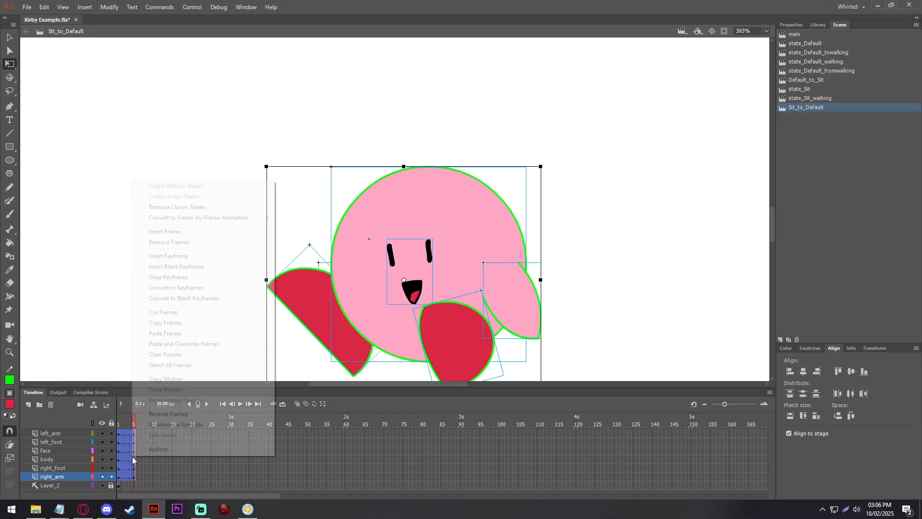
left_click(173, 415)
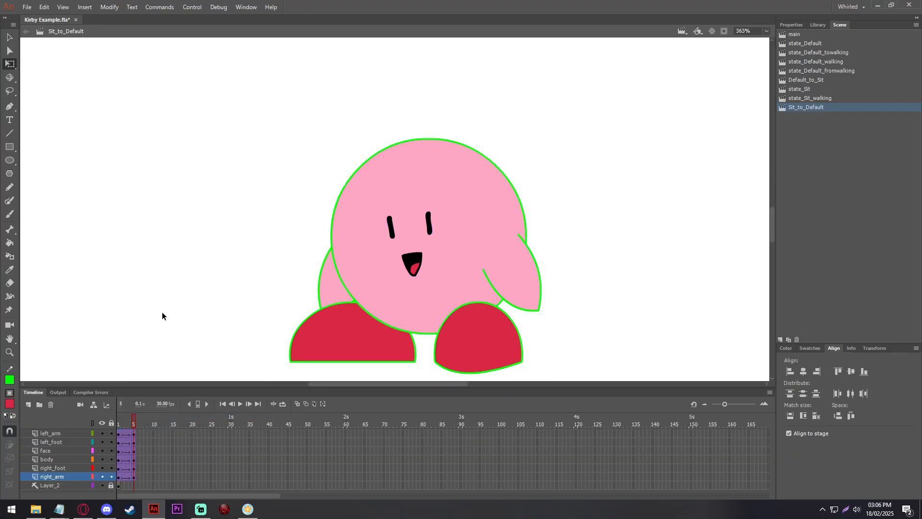
left_click(119, 424)
left_click_drag(116, 424, 133, 424)
left_click(824, 42)
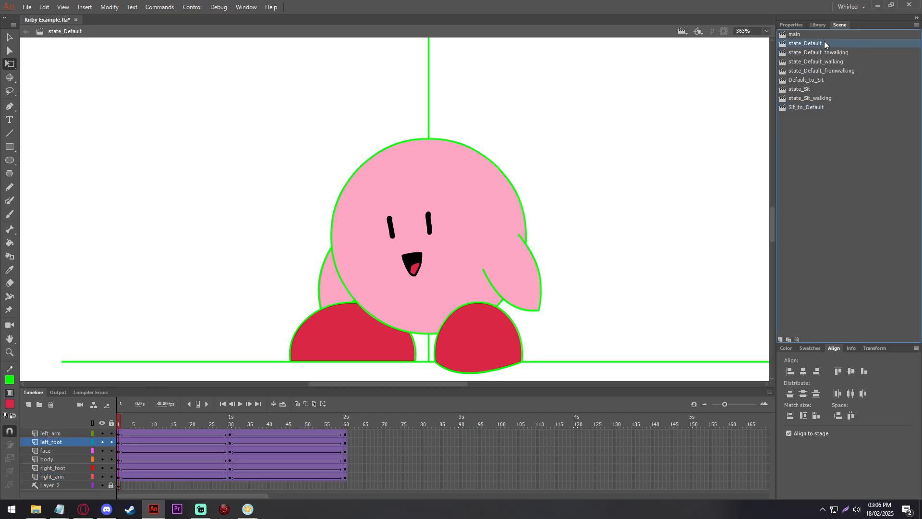
left_click(820, 62)
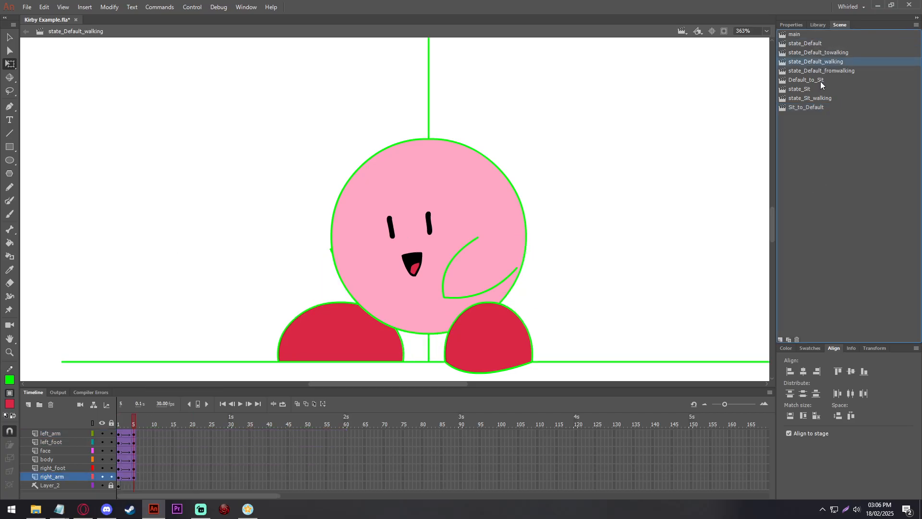
left_click(820, 80)
left_click(816, 90)
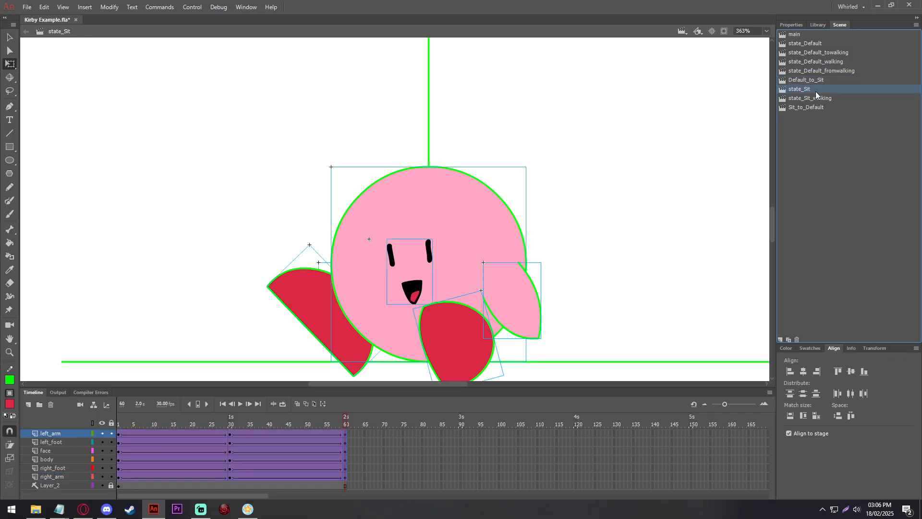
Step: Review the state_Sit_walking and Sit_to_Default scenes by scrubbing through their timelines
left_click(647, 156)
left_click(808, 98)
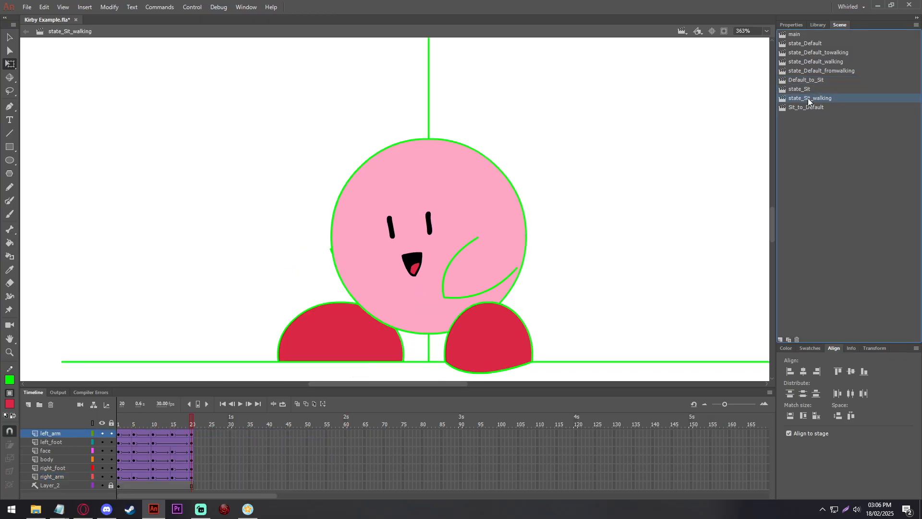
left_click_drag(140, 425, 225, 418)
left_click(817, 107)
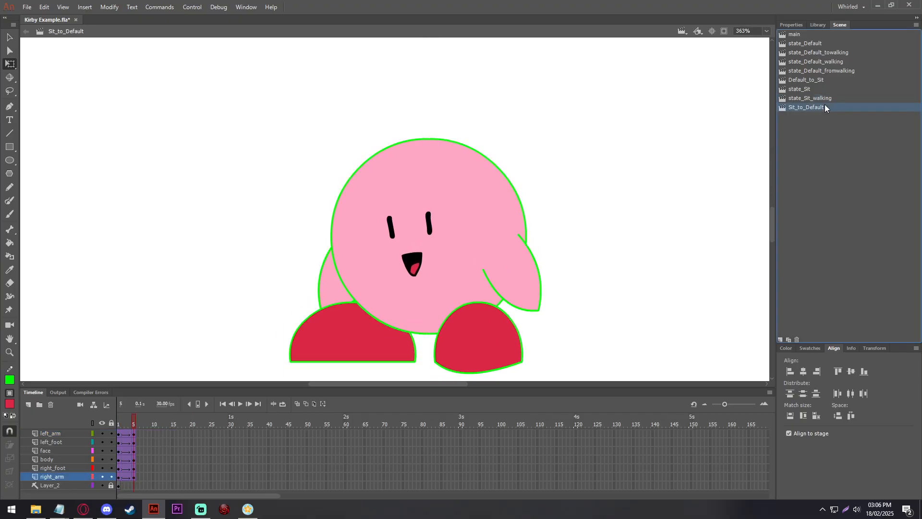
left_click_drag(134, 423, 180, 418)
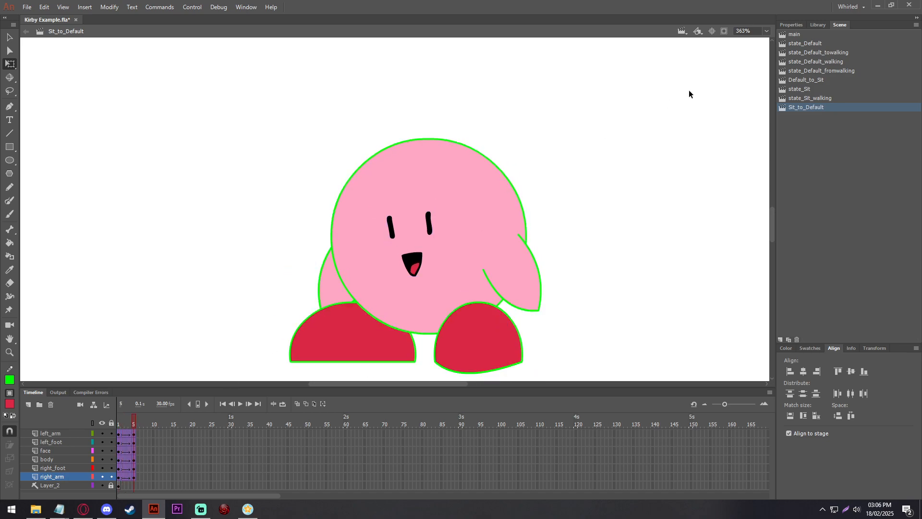
Step: Return to the state_Default scene and publish the Kirby avatar
left_click(806, 44)
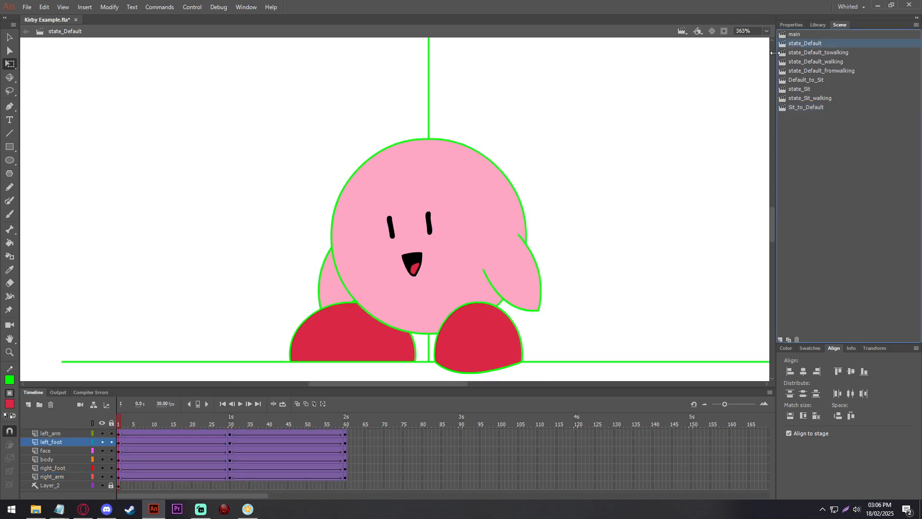
left_click(27, 6)
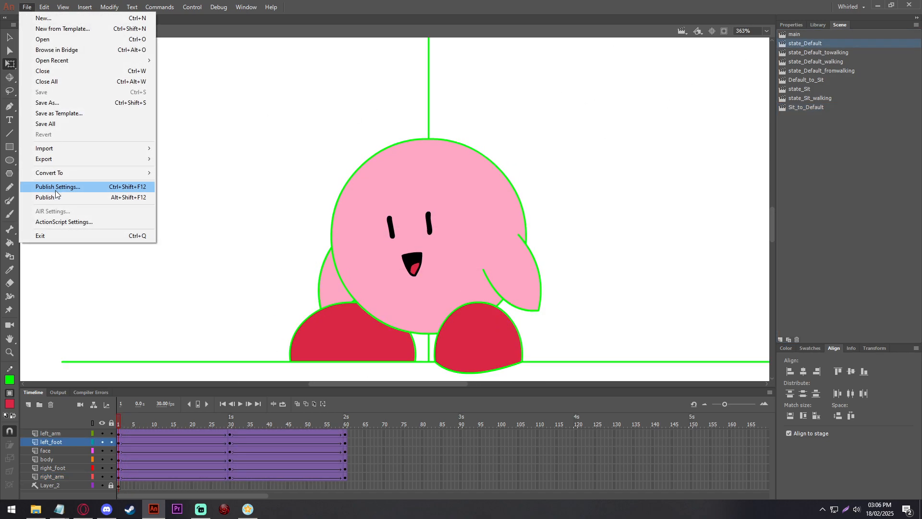
left_click(53, 198)
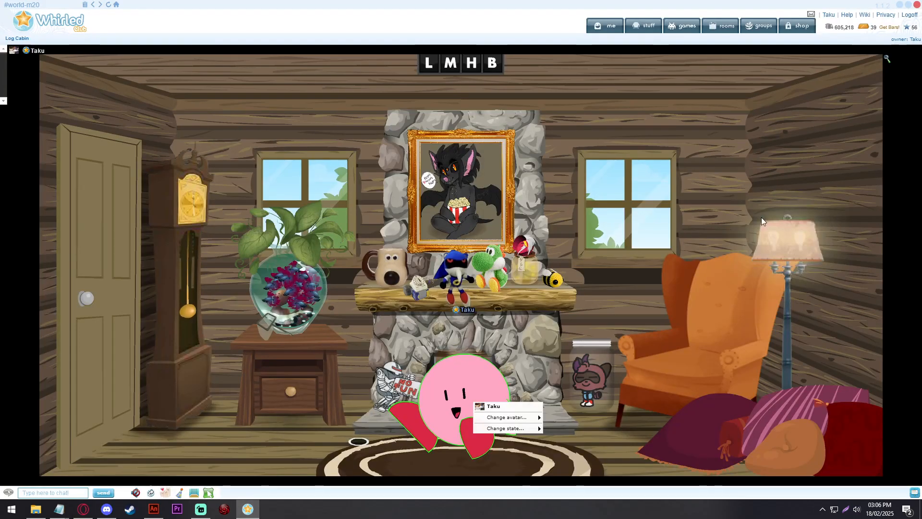
Step: In Whirled, upload the newly published file as the Kirby Example avatar's media and save the item
left_click(644, 27)
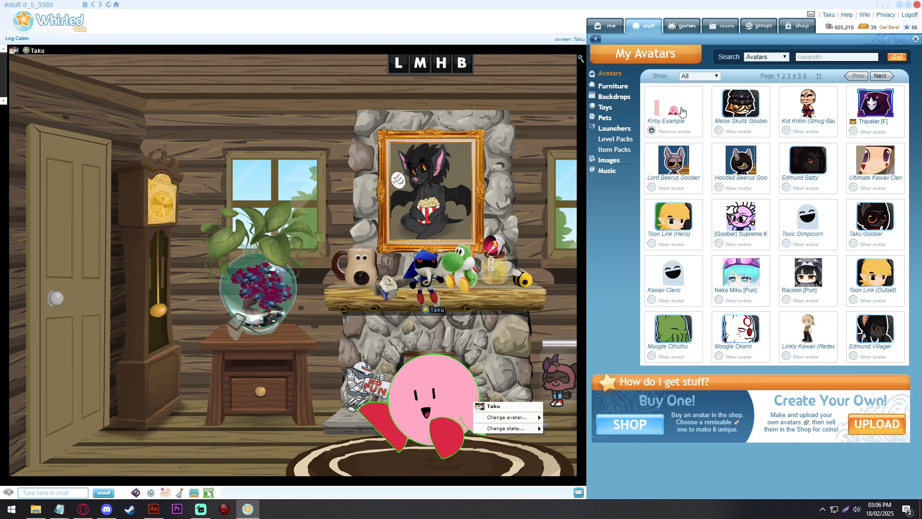
left_click(853, 105)
left_click(852, 106)
left_click(778, 158)
double_click(216, 92)
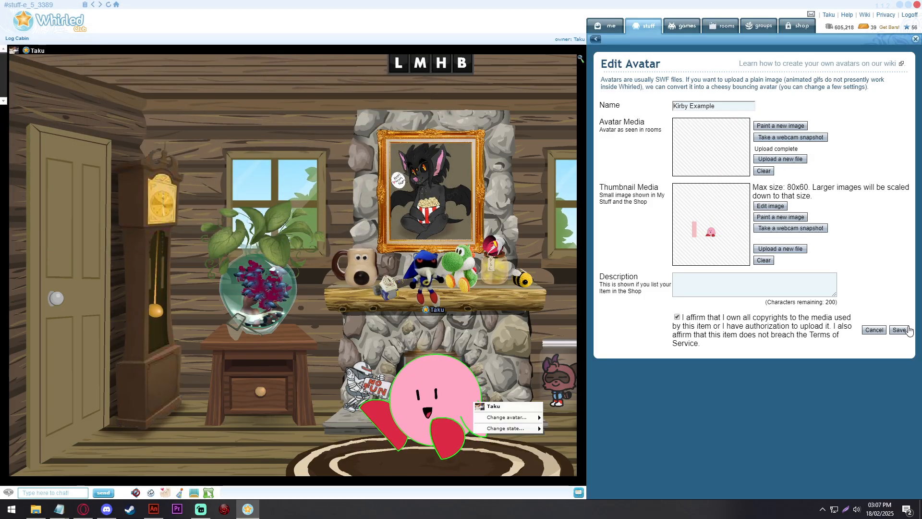
left_click(899, 329)
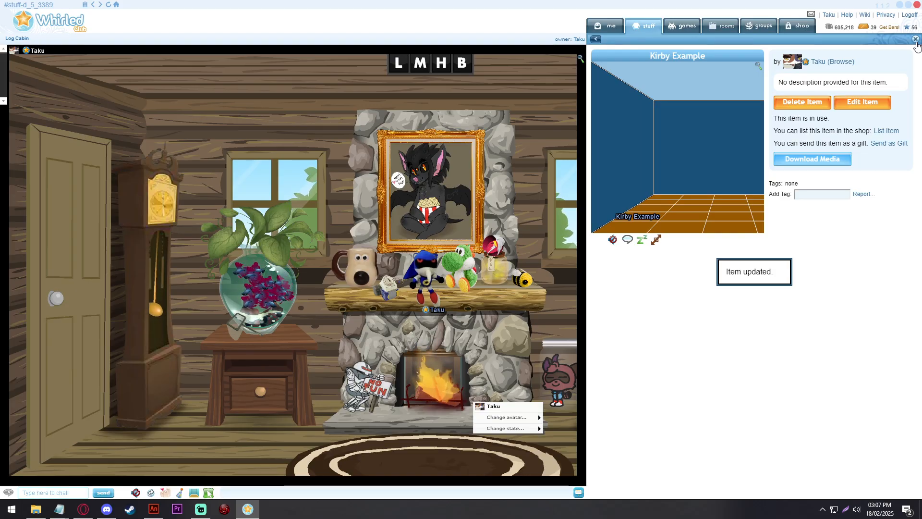
left_click(916, 39)
Step: Test the transitions in the room by changing the avatar's state to Sit and back to Default
mouse_move(502, 446)
left_click(537, 446)
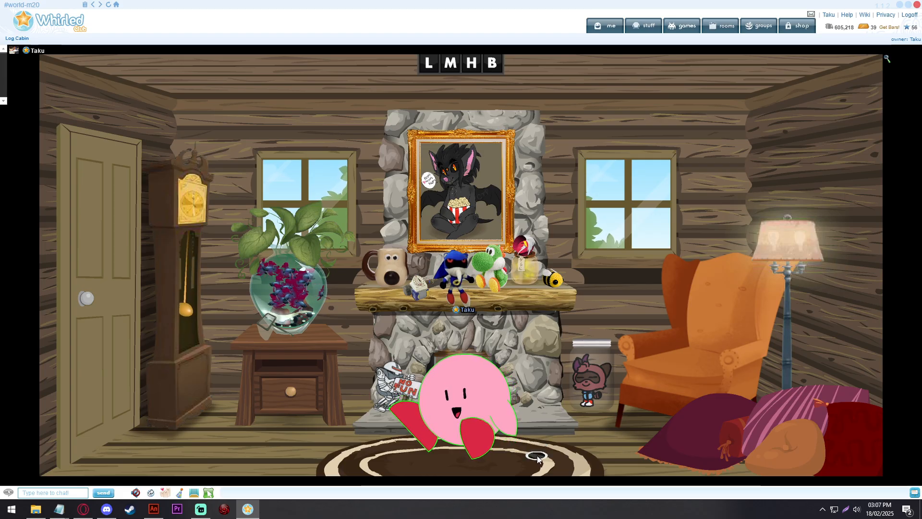
left_click(462, 381)
mouse_move(499, 409)
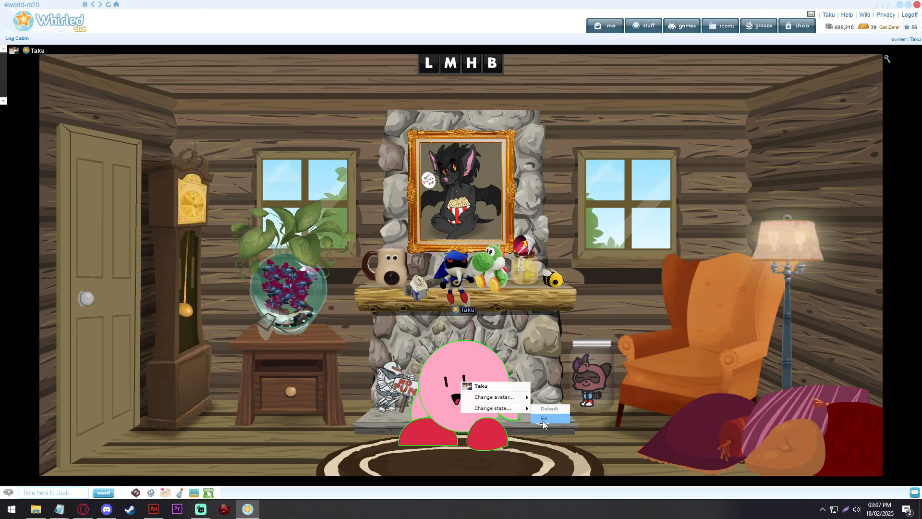
left_click(543, 418)
left_click(610, 435)
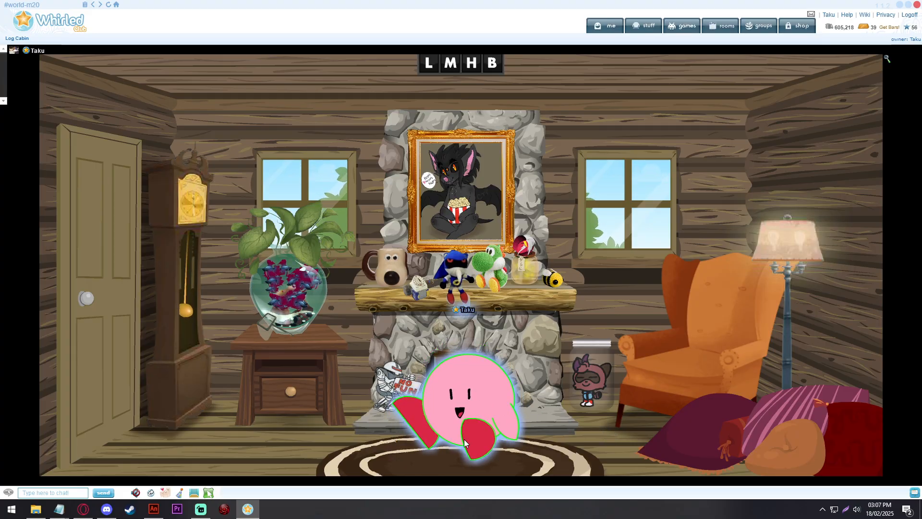
left_click(495, 402)
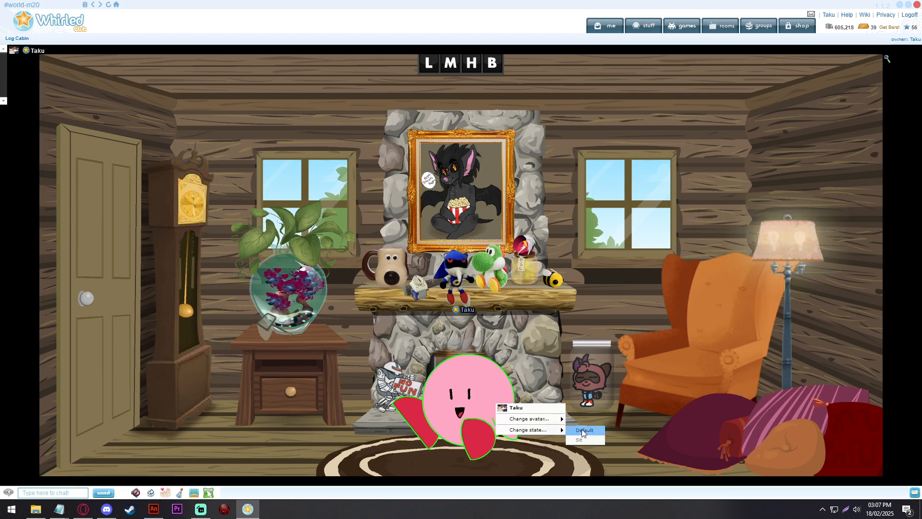
left_click(595, 425)
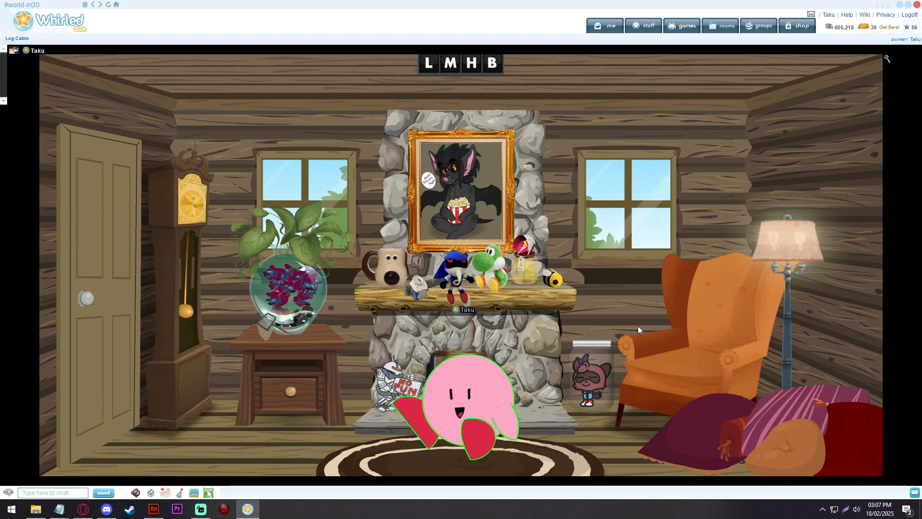
Step: Walk the avatar back and forth across the rug to check its Default walking animation
left_click(348, 446)
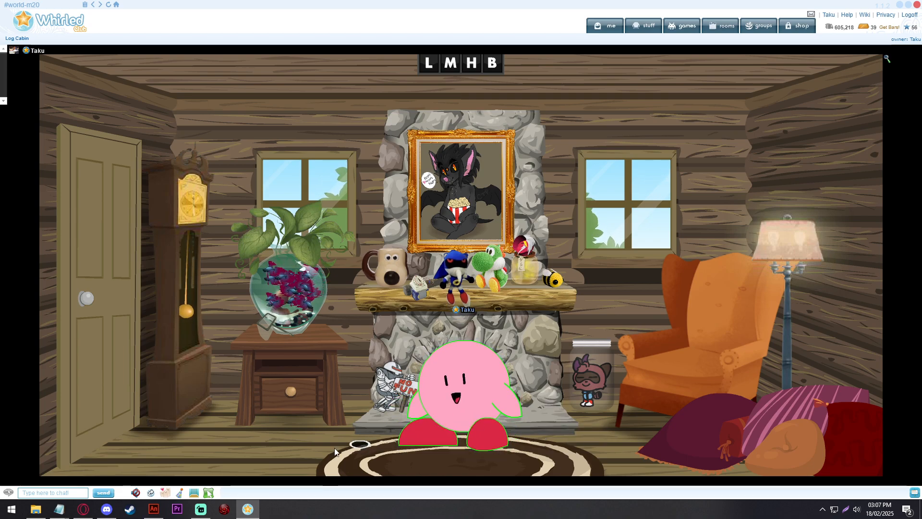
left_click(437, 455)
left_click(447, 453)
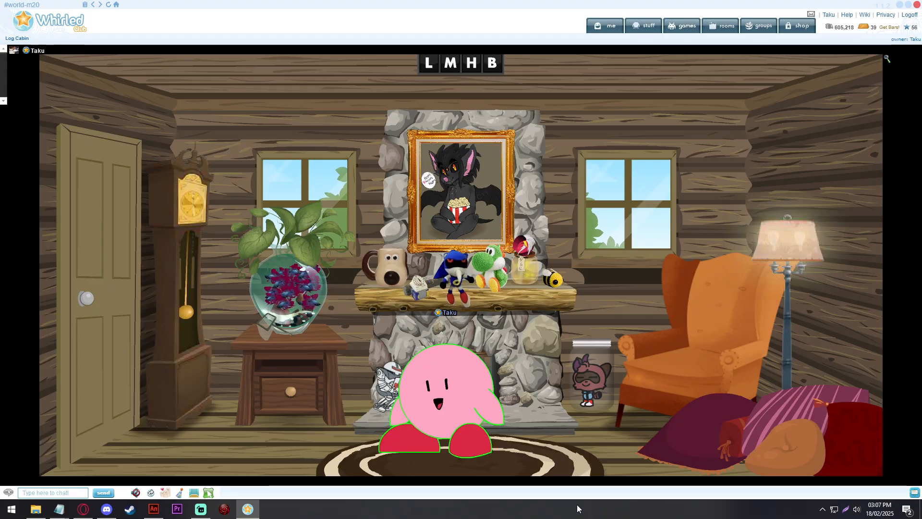
left_click(585, 467)
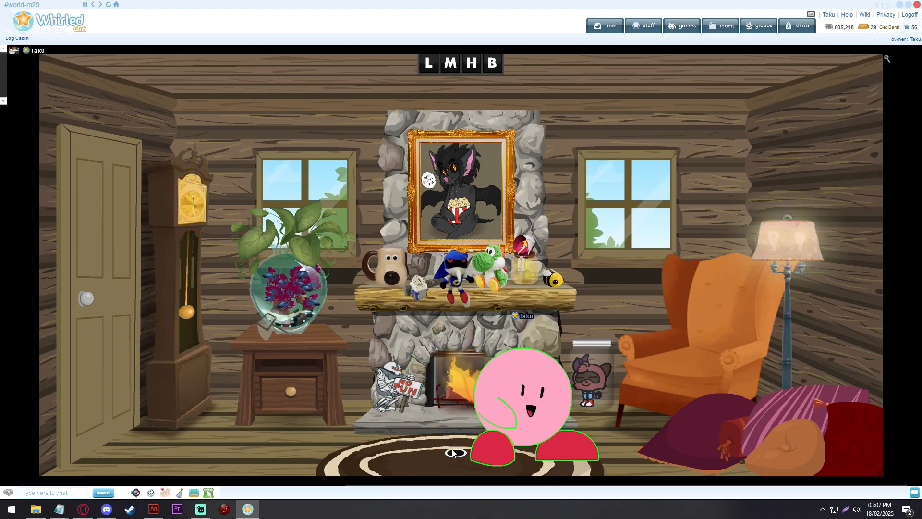
left_click(451, 451)
left_click(538, 456)
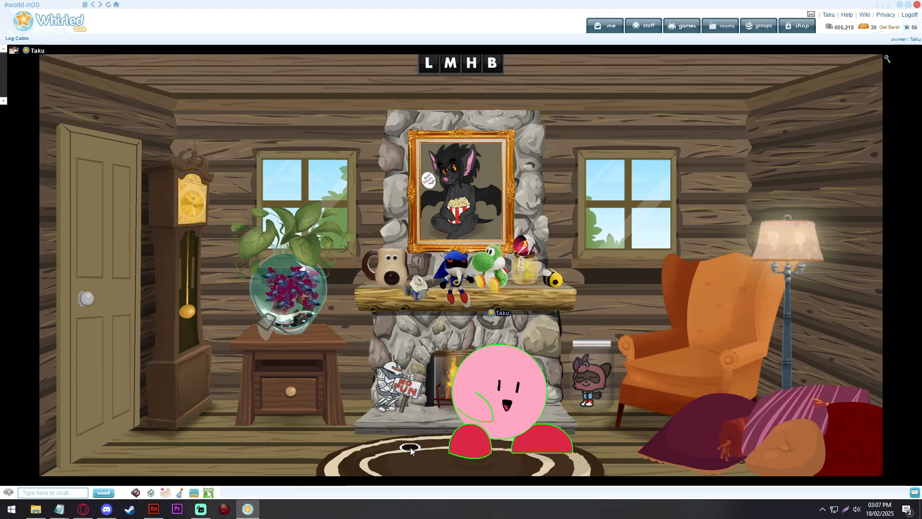
left_click(469, 461)
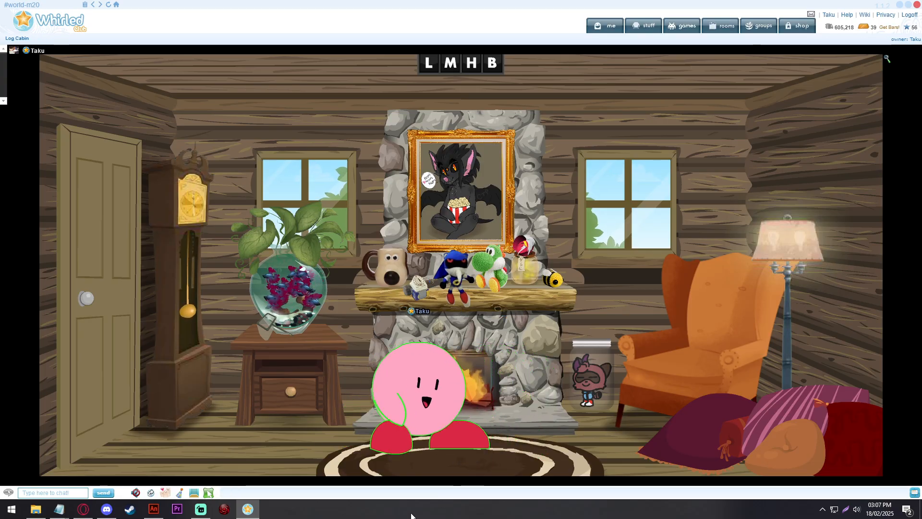
Step: Read the Notepad avatar guide's notes on extra states, sleeping scenes and randomly selected state variants
left_click(59, 510)
left_click(47, 475)
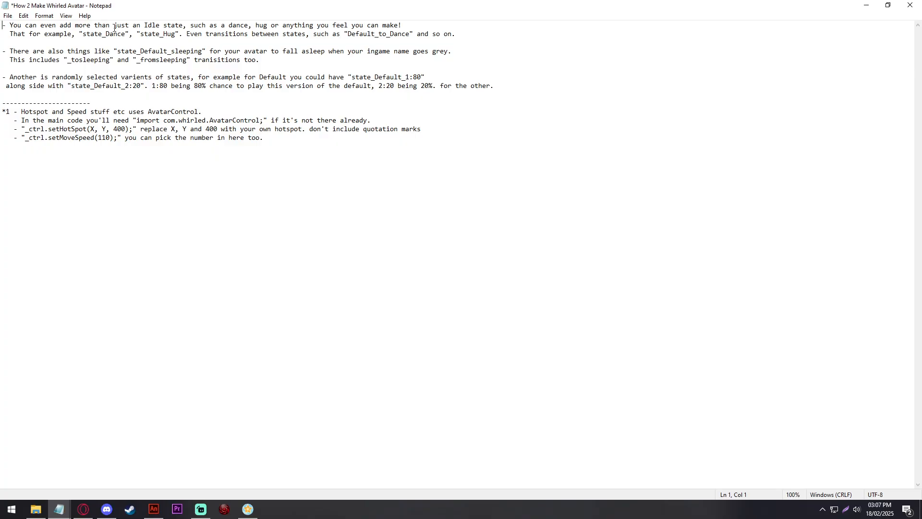
left_click_drag(79, 60, 198, 60)
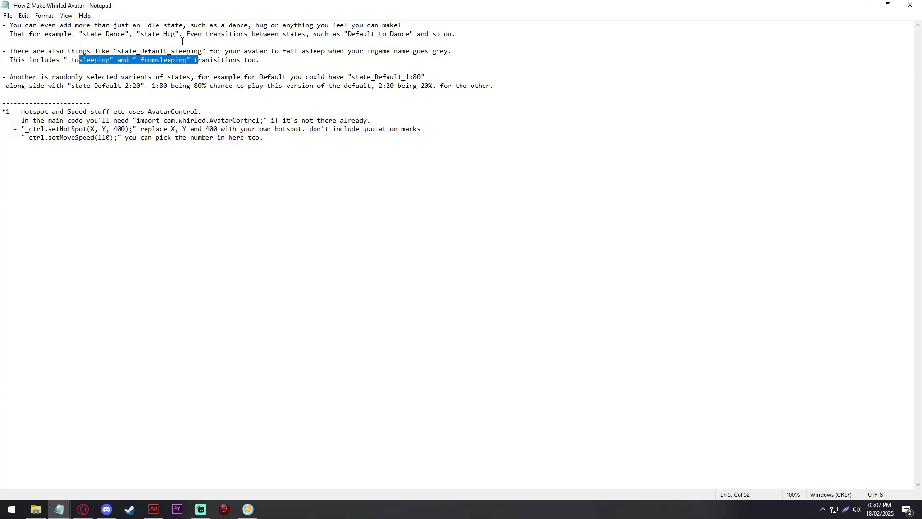
left_click_drag(67, 60, 110, 60)
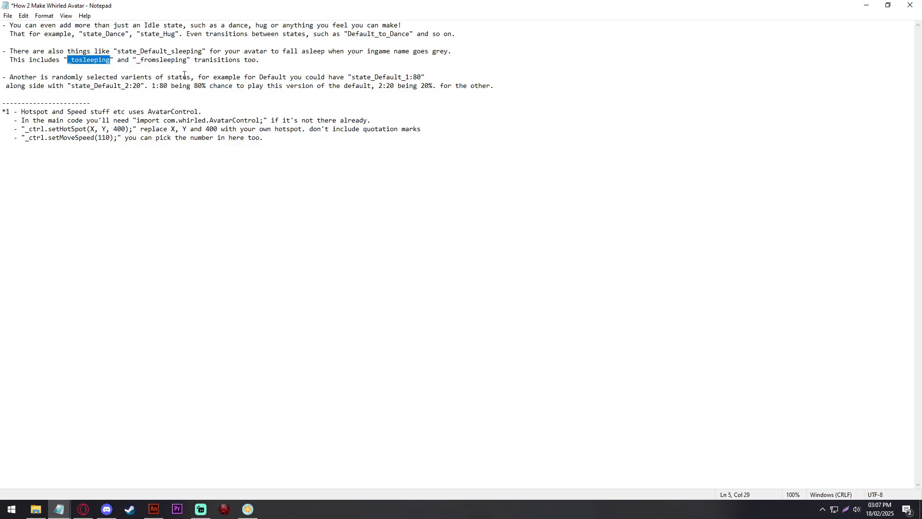
left_click_drag(77, 86, 124, 86)
left_click(166, 77)
left_click_drag(194, 85, 229, 87)
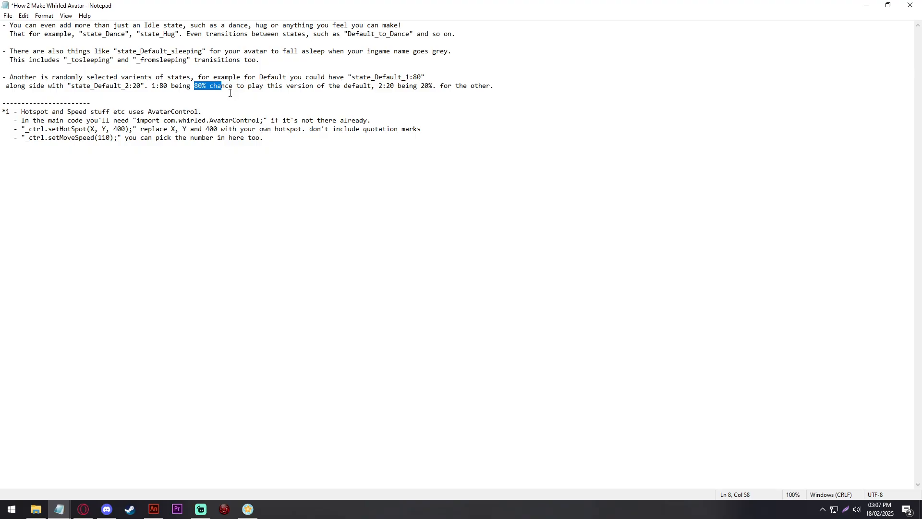
left_click(230, 92)
Step: Back in Animate, duplicate the state_Default scene and rename the original state_Default_1:80
left_click(154, 509)
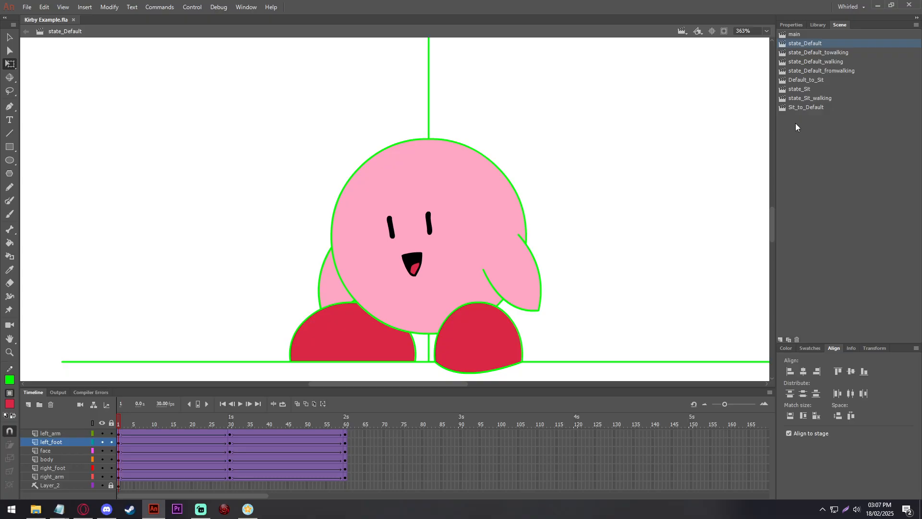
left_click(788, 339)
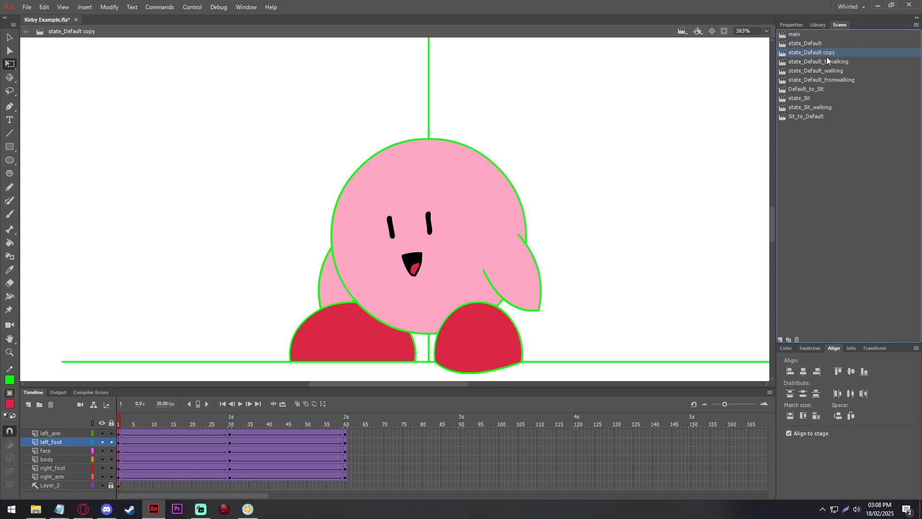
double_click(829, 43)
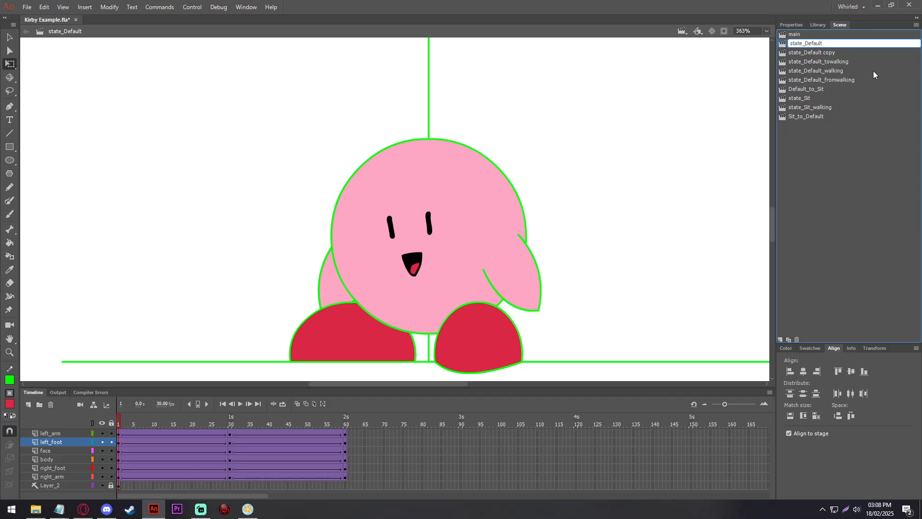
type("_1:80")
key("Return")
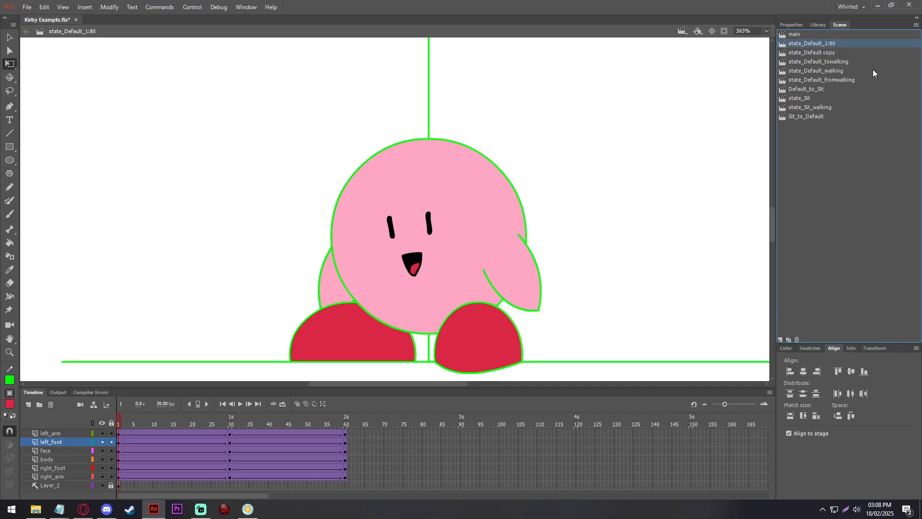
Step: Rename the duplicated default scene state_Default_2:20
double_click(859, 52)
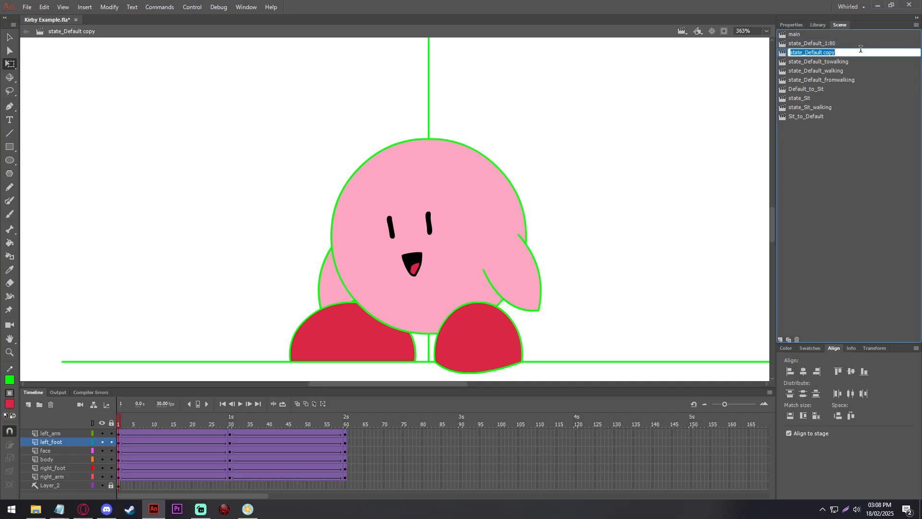
double_click(823, 52)
type("_")
key("Return")
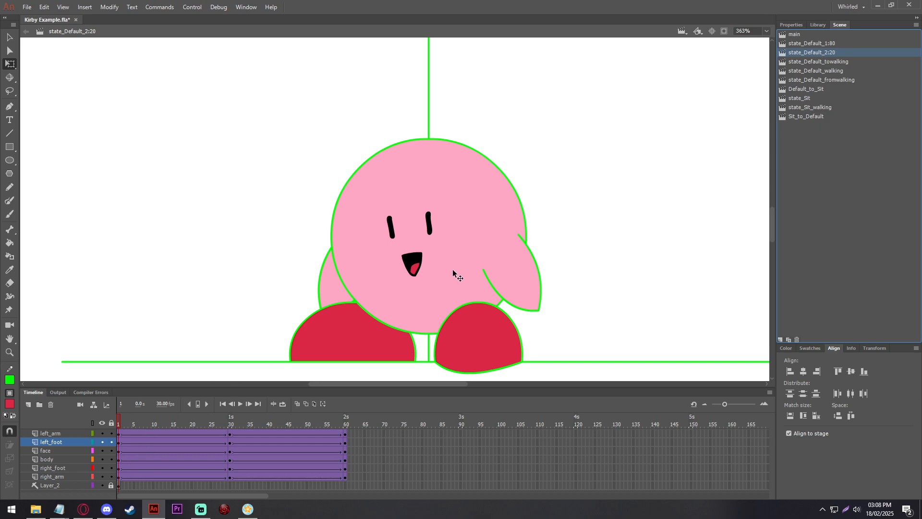
Step: Duplicate the face symbol in state_Default_2:20 under the name face blink
left_click(409, 260)
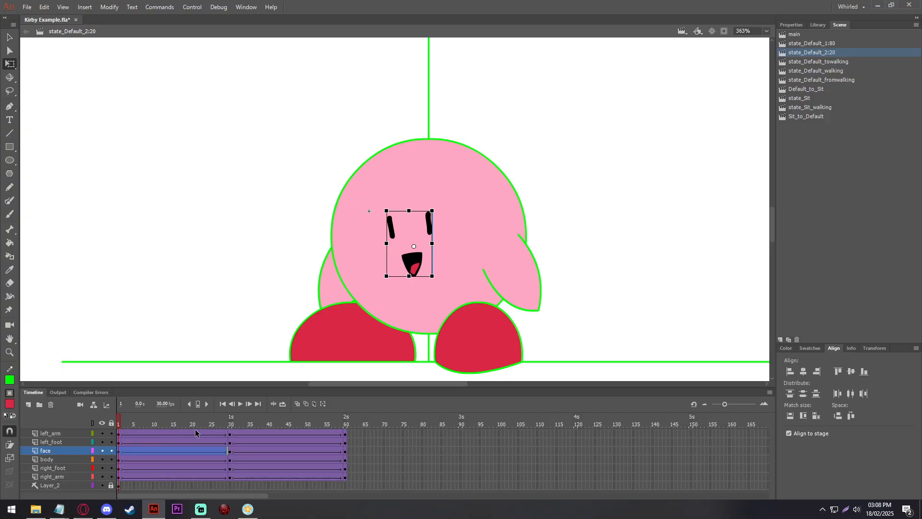
right_click(411, 268)
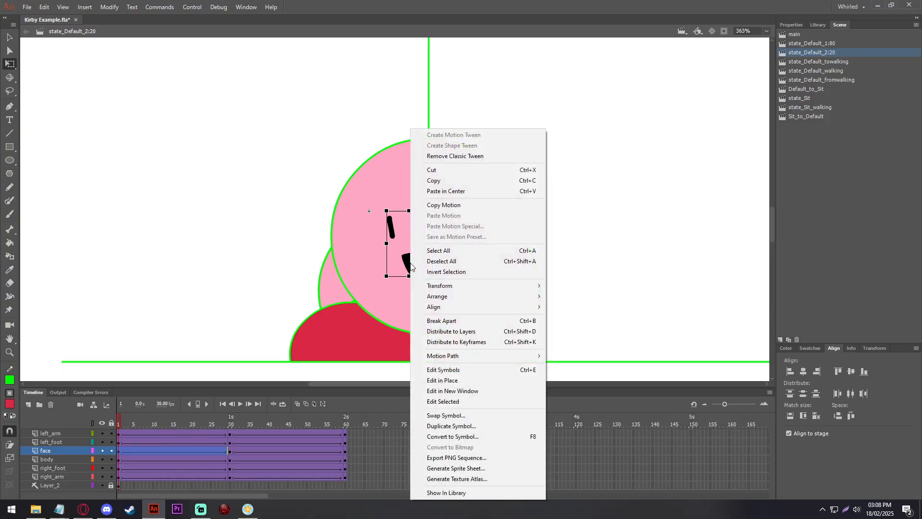
left_click(446, 427)
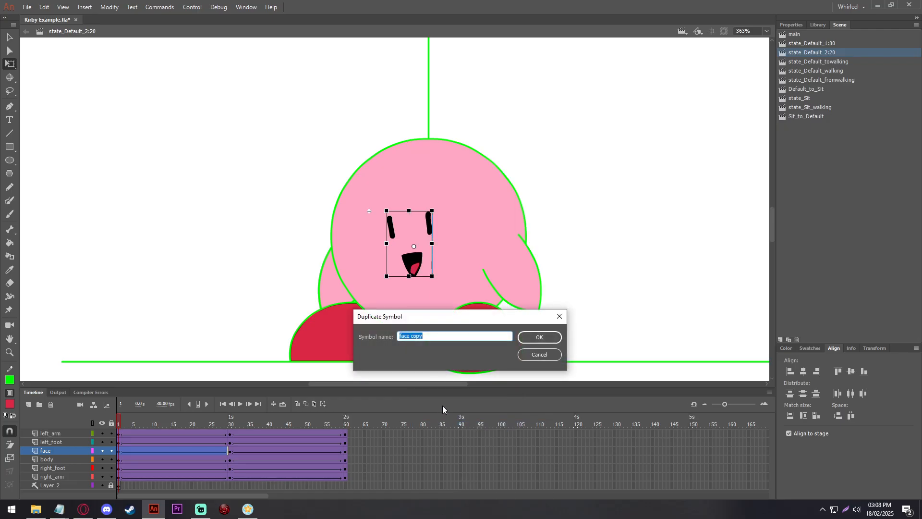
double_click(413, 338)
key("BackSpace")
type("los")
key("Return")
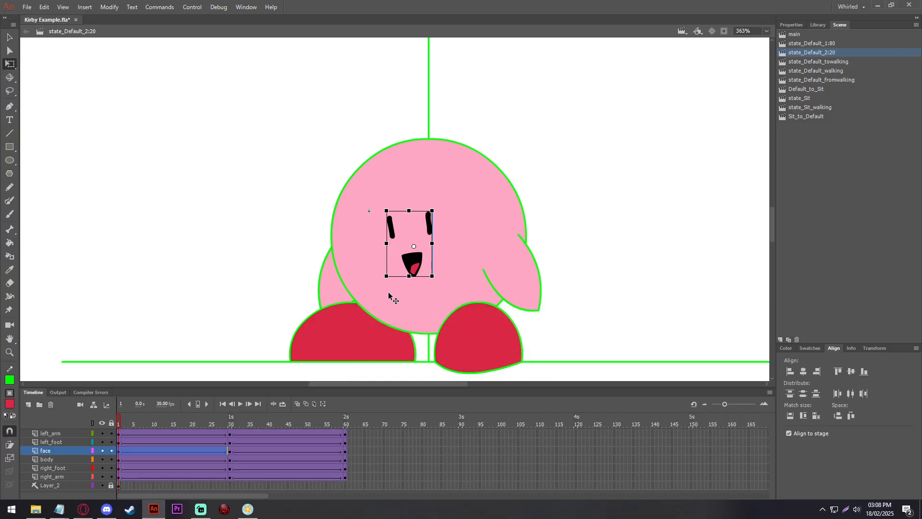
Step: In the face blink symbol, rotate both eyes to near-horizontal so they look closed, and return to the state_Default_2:20 scene
double_click(416, 264)
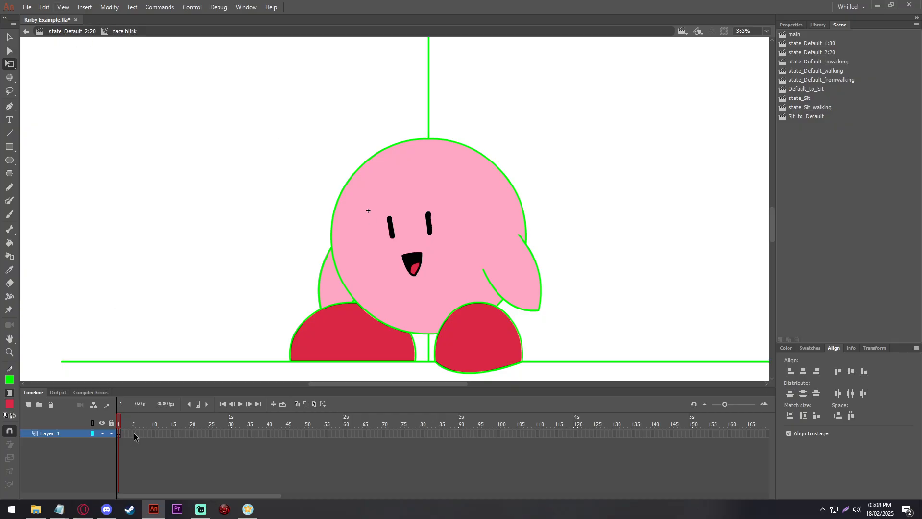
scroll(377, 250, "up", 3)
left_click(392, 227)
left_click_drag(419, 231, 364, 196)
left_click(496, 190)
left_click_drag(511, 222, 439, 194)
left_click(422, 206)
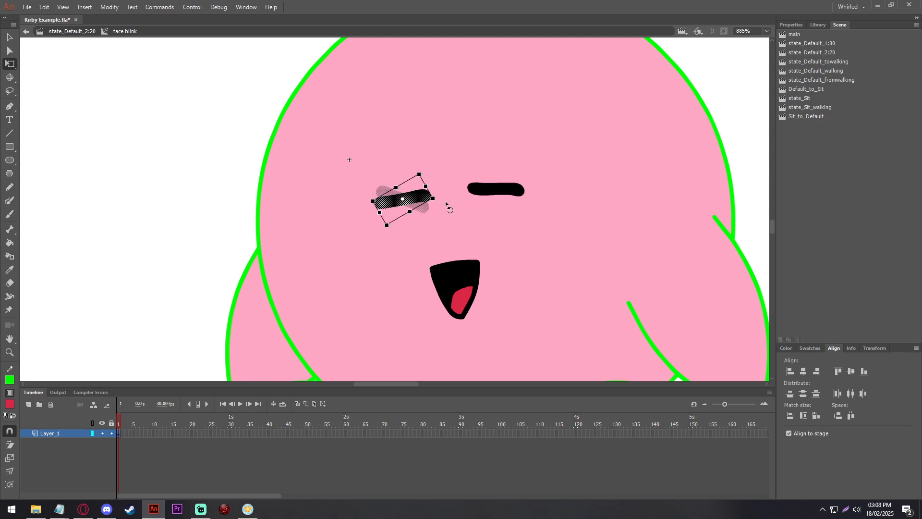
left_click(199, 262)
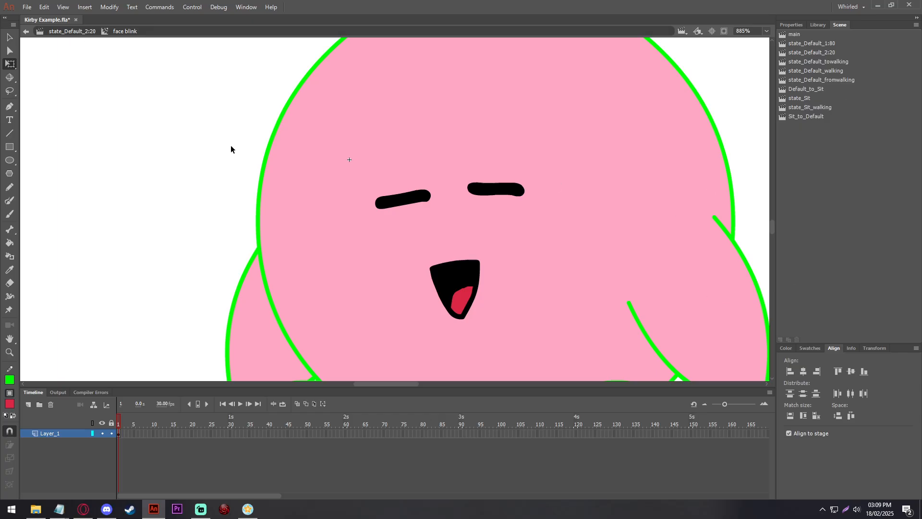
left_click(71, 32)
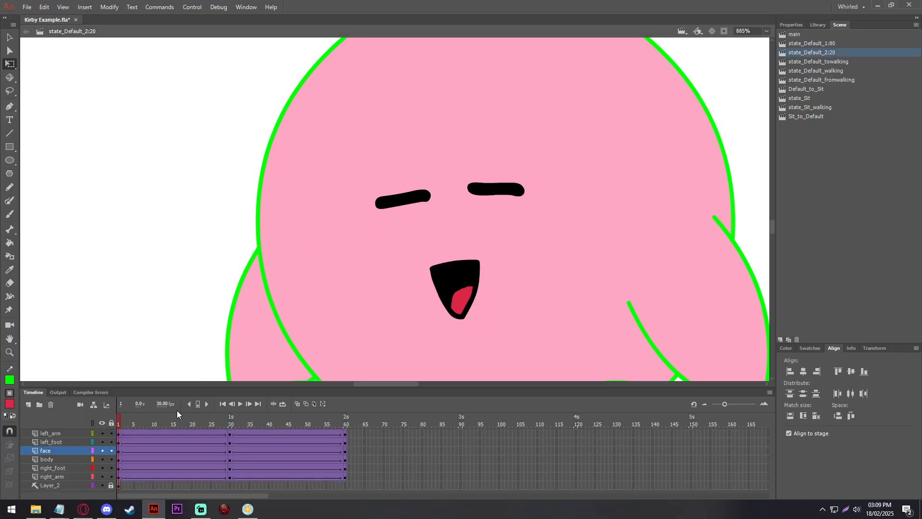
Step: Add a keyframe at frame 5 of the face layer and swap its symbol to the open-eyed face, keeping the blink on frame 1
left_click(133, 452)
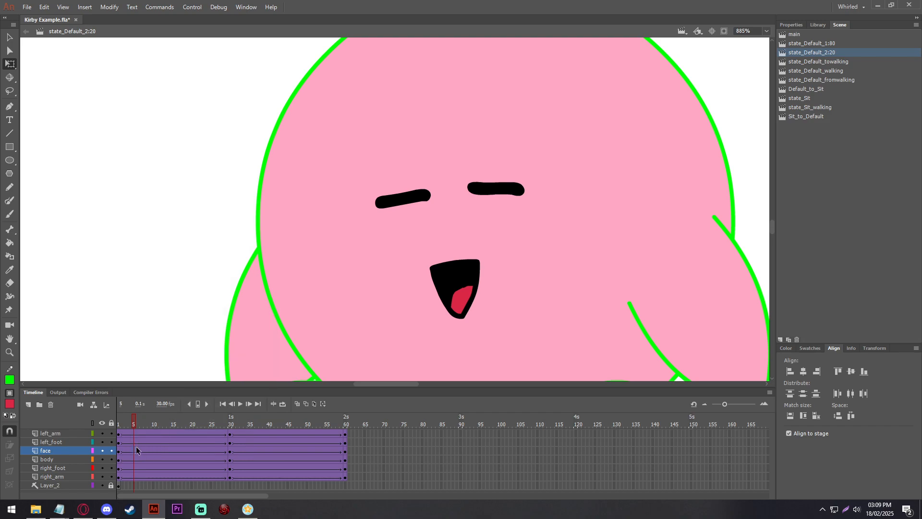
right_click(137, 446)
left_click(204, 251)
right_click(451, 263)
left_click(464, 425)
left_click(411, 172)
double_click(411, 172)
left_click(85, 229)
left_click(120, 451)
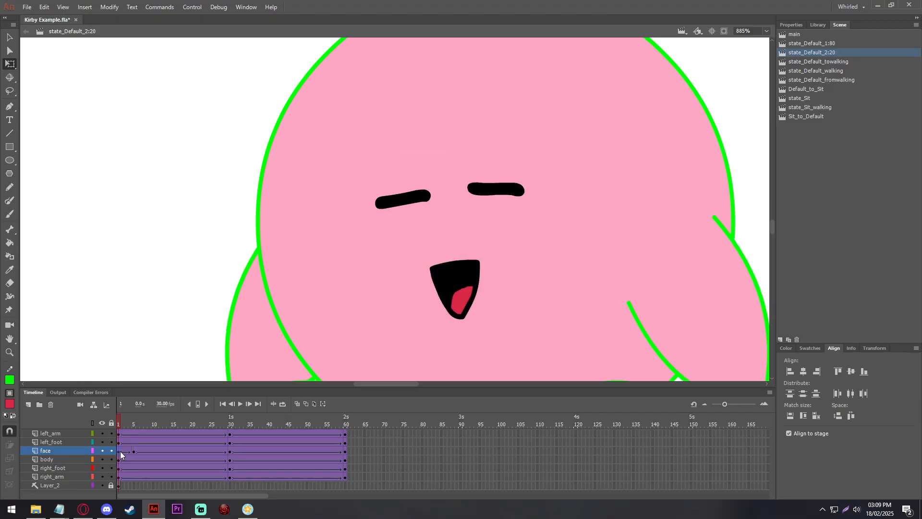
left_click(134, 451)
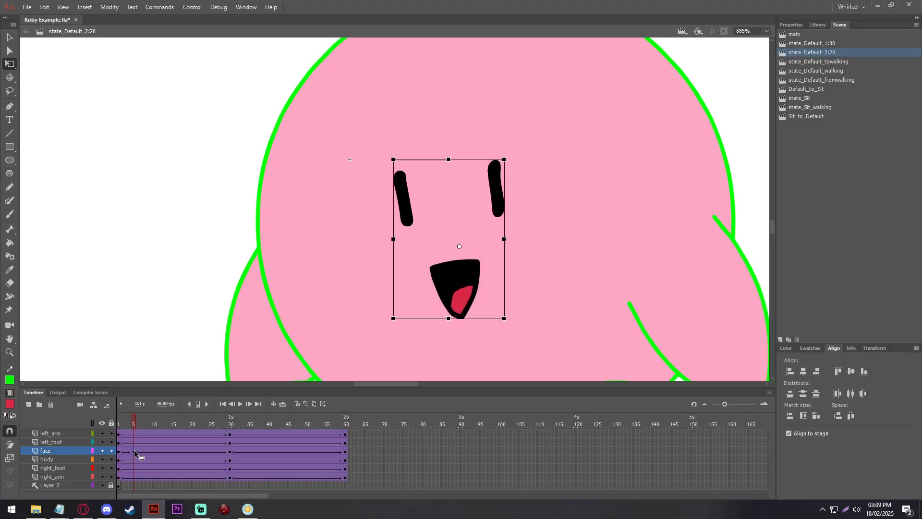
left_click_drag(133, 420, 108, 457)
left_click(120, 451)
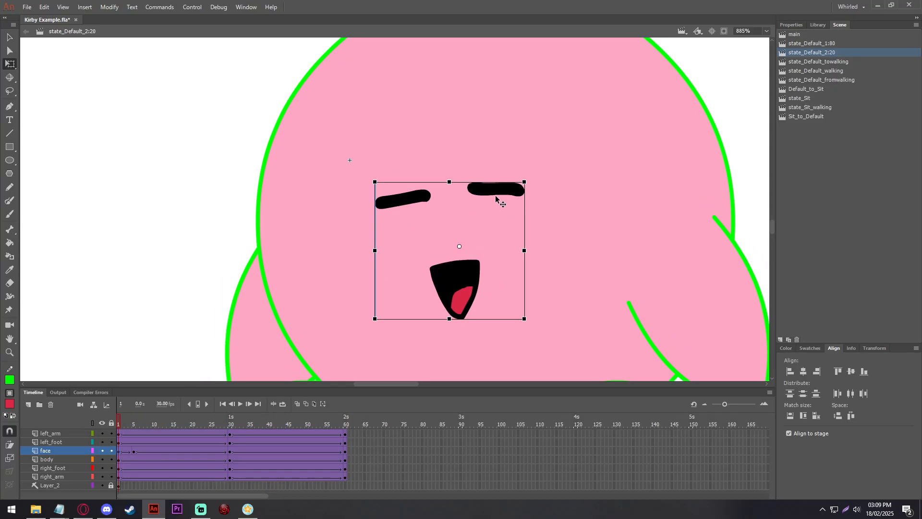
Step: Save the Kirby Example file and publish it
left_click(235, 103)
key("ctrl+s")
left_click(29, 8)
left_click(72, 198)
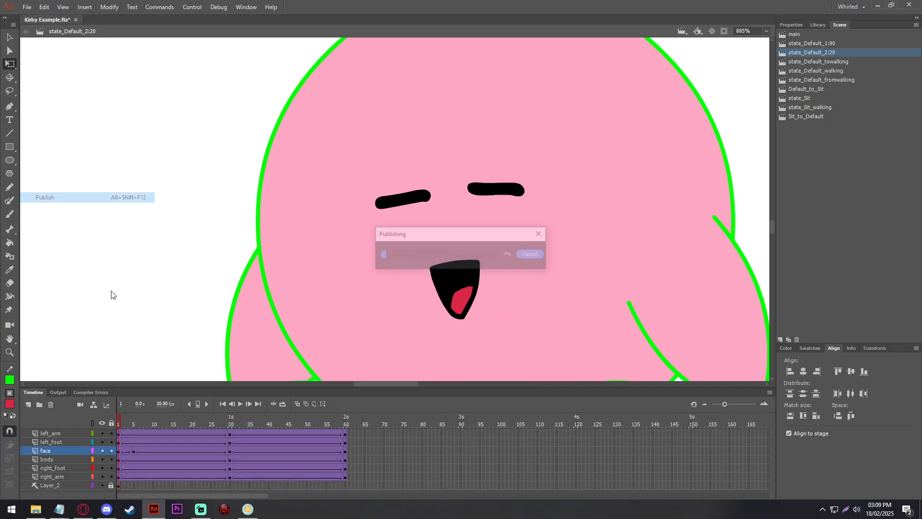
Step: In Whirled, replace the Kirby Example avatar's media with the newly published Kirby Example SWF, save the item and return to the room view
left_click(248, 508)
left_click(643, 26)
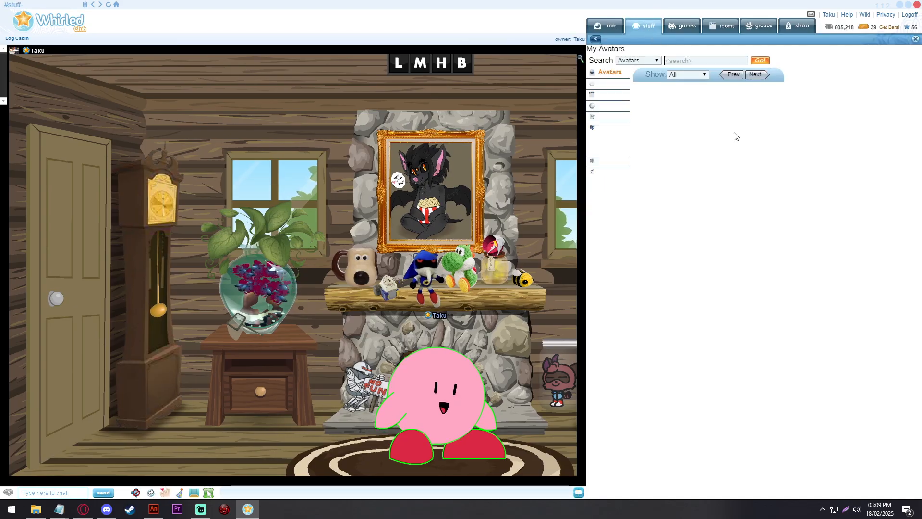
left_click(690, 111)
left_click(862, 102)
left_click(788, 149)
double_click(238, 85)
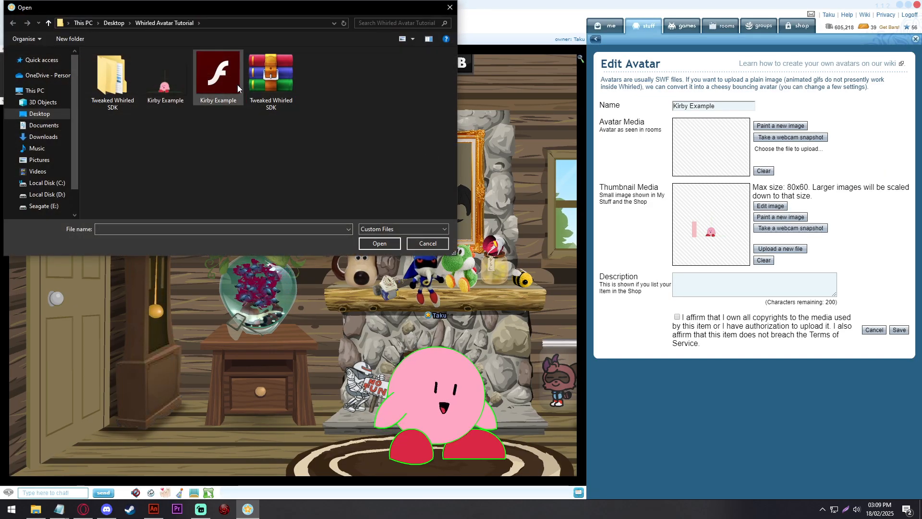
left_click(790, 332)
left_click(899, 329)
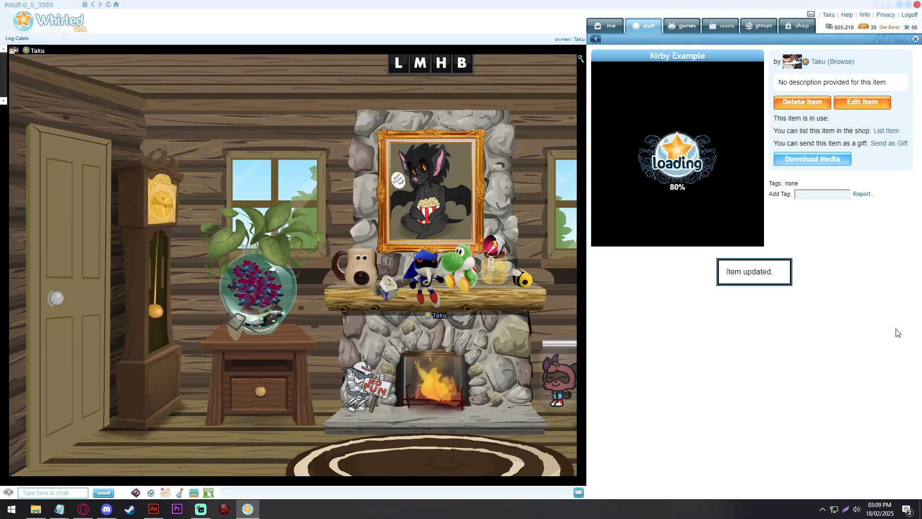
left_click(915, 39)
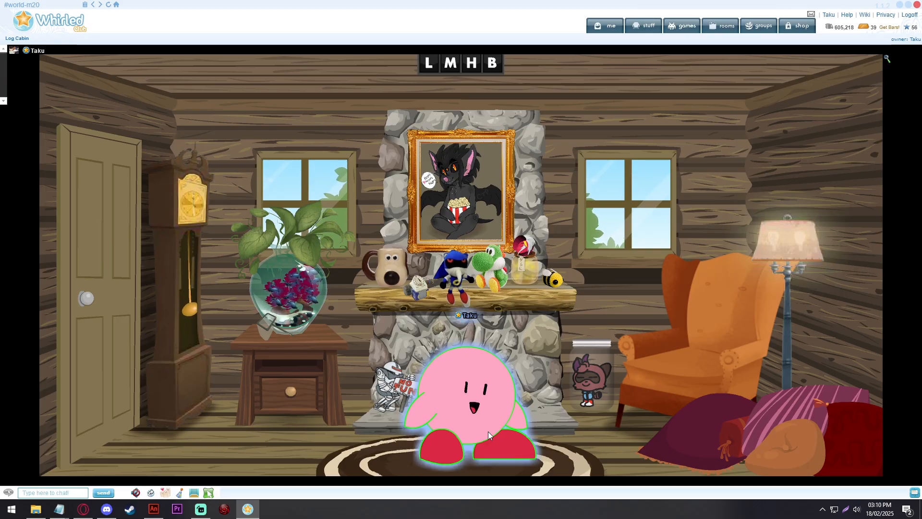
Step: Back in Animate, compare the state_Default_1:80 scene with state_Default_2:20 and scrub through the blink animation
left_click(154, 509)
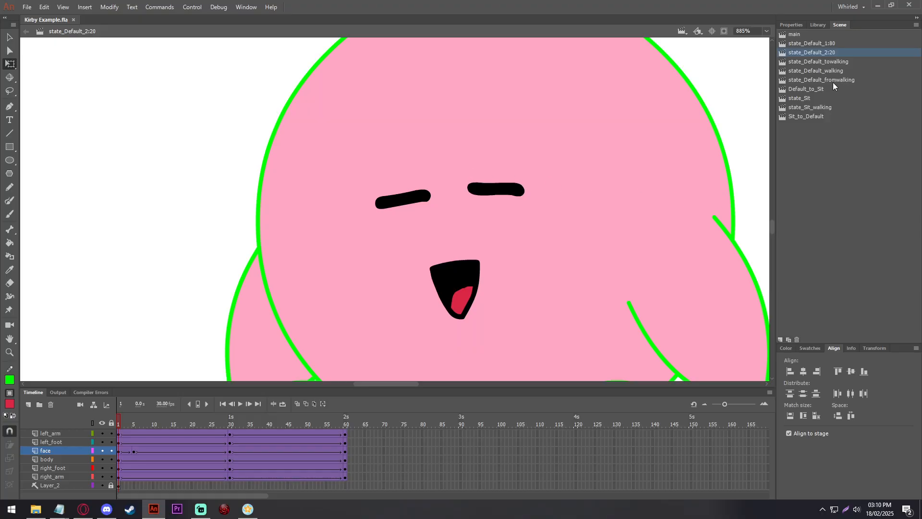
left_click(847, 44)
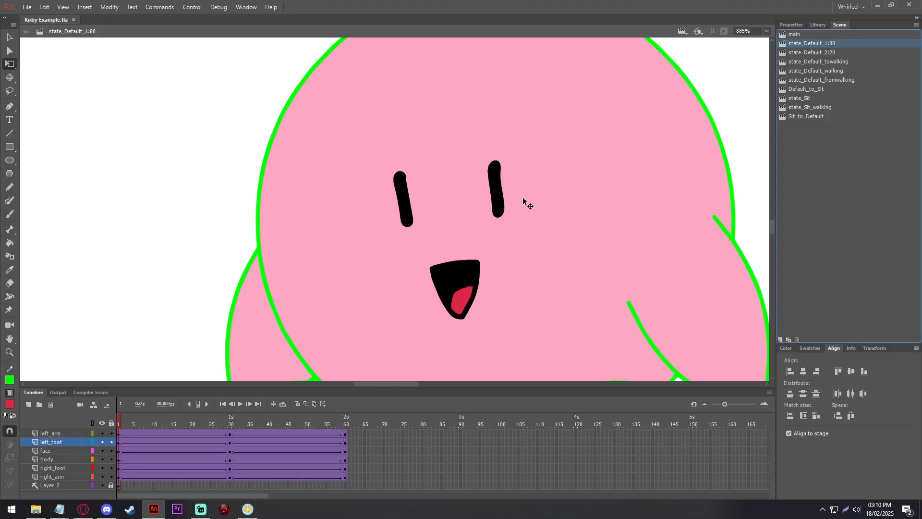
scroll(366, 229, "down", 3)
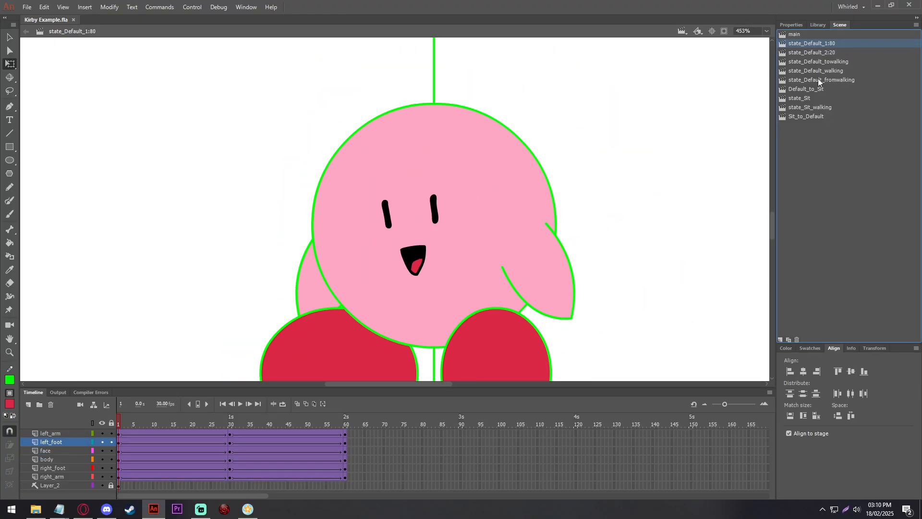
left_click(835, 53)
left_click_drag(126, 423, 226, 407)
left_click(223, 405)
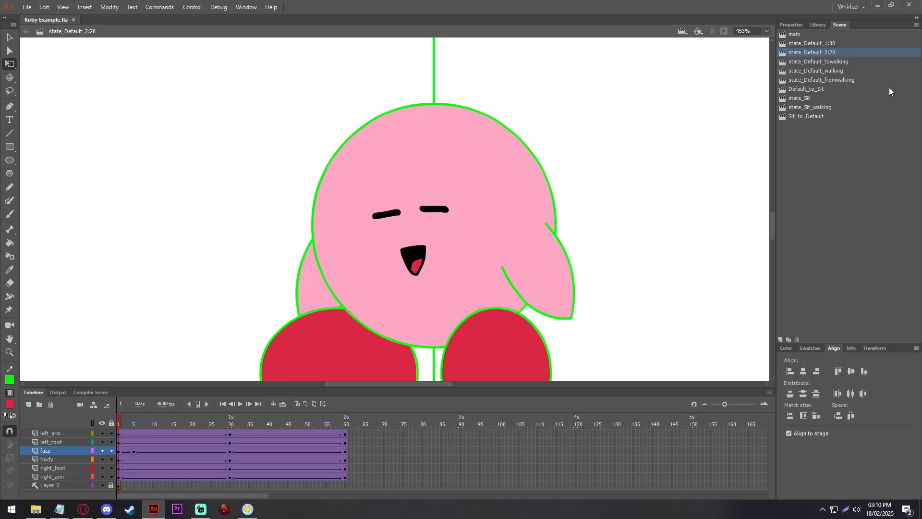
Step: Duplicate the state_Default_1:80 scene, place the copy below state_Default_2:20 and rename it state_Default_sleeping
left_click(838, 42)
left_click(789, 340)
left_click_drag(830, 50, 829, 65)
double_click(816, 62)
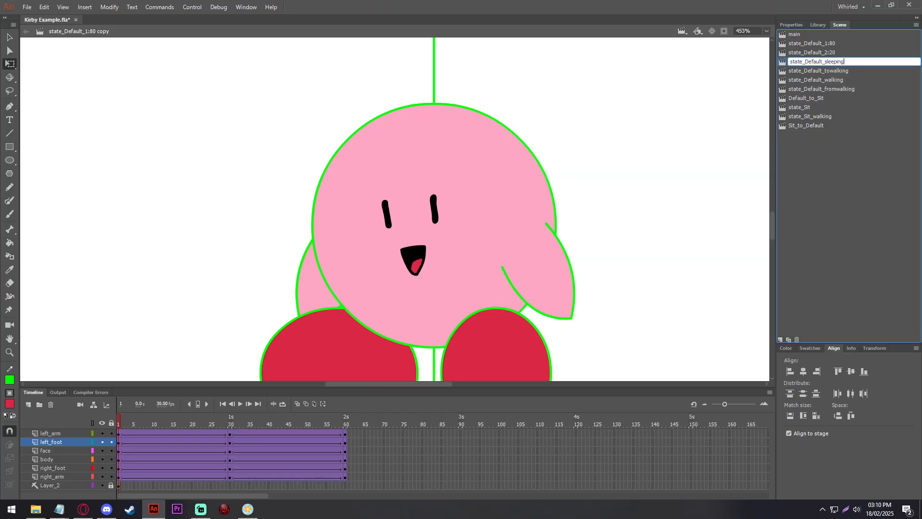
type("state_Default_sleeping")
key("Return")
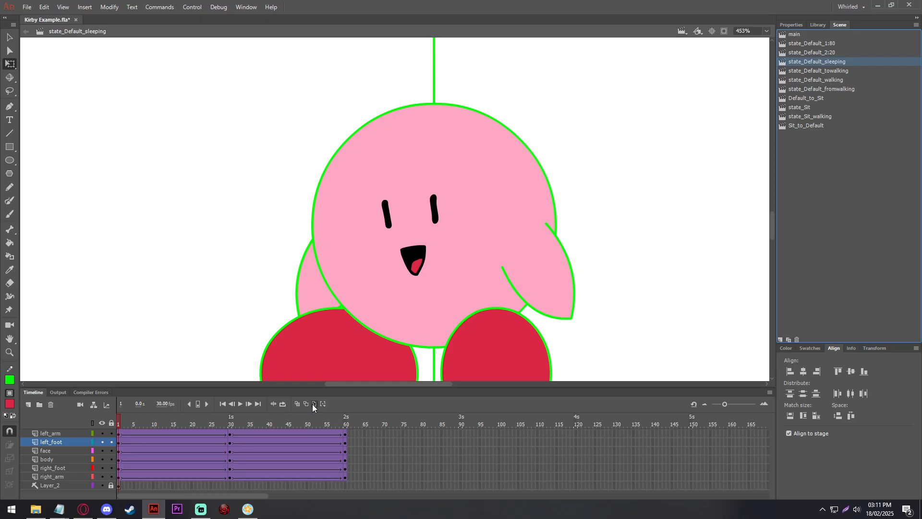
Step: Duplicate the face symbol in state_Default_sleeping under the name face sleeping
right_click(418, 238)
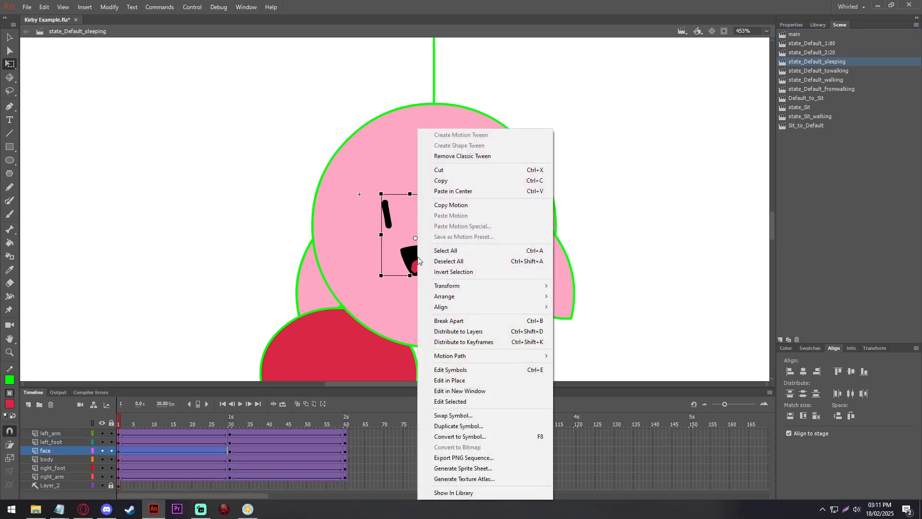
left_click(455, 426)
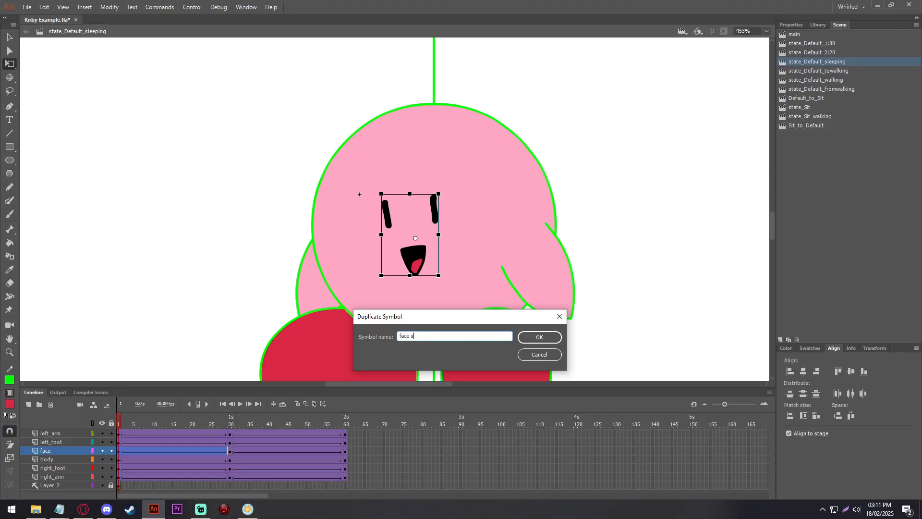
key("Return")
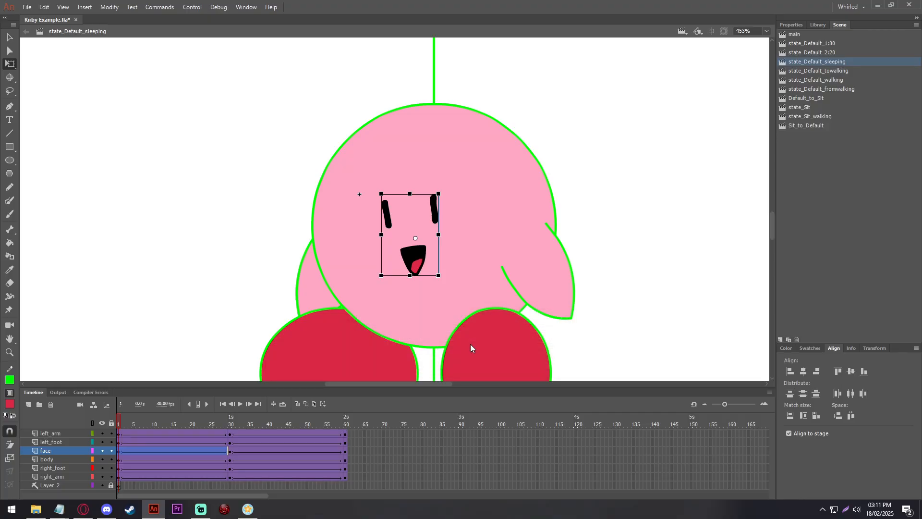
Step: Edit multiple frames across the whole timeline to swap every face layer keyframe to the face sleeping symbol
left_click(315, 405)
left_click_drag(129, 421, 414, 423)
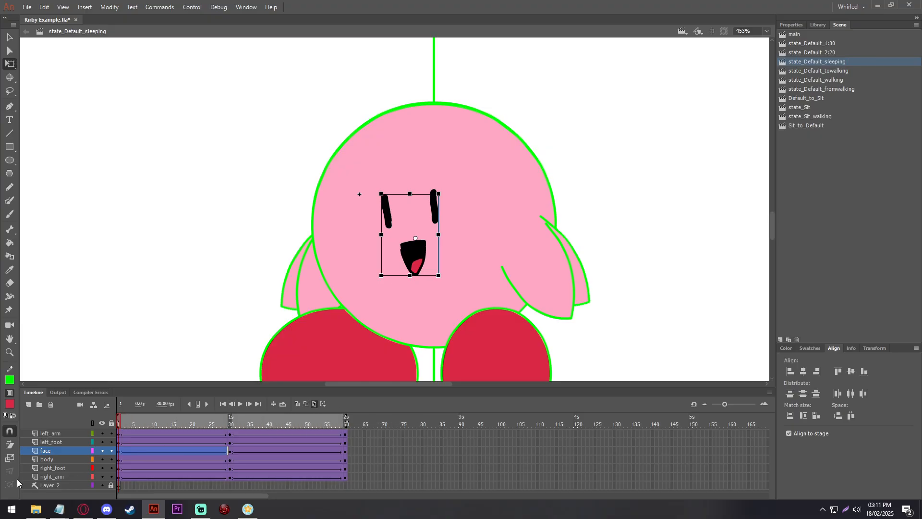
left_click(44, 453)
right_click(417, 254)
left_click(449, 451)
key("Return")
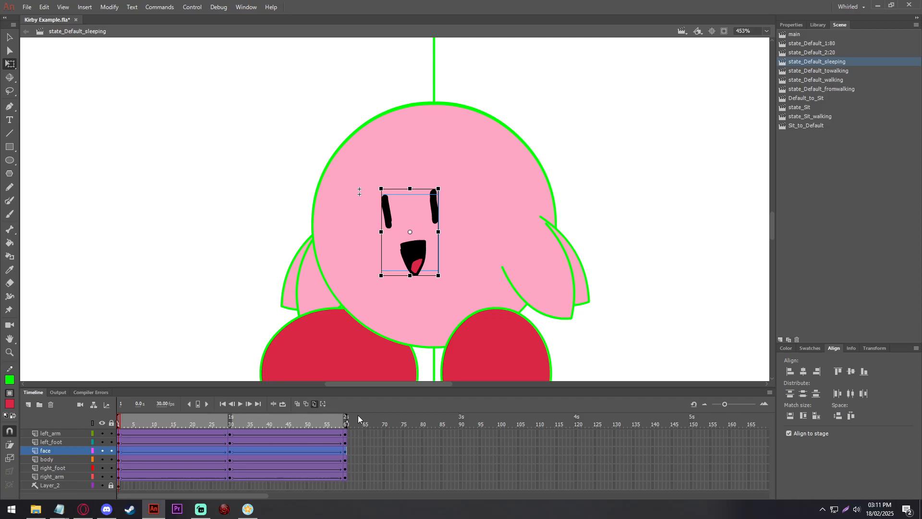
left_click(315, 403)
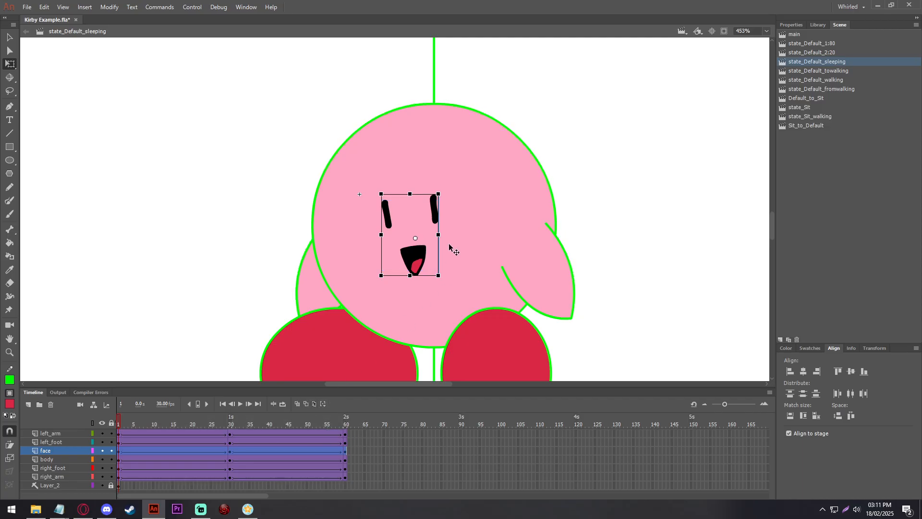
Step: Inside the face sleeping symbol, rotate both eyes to near-horizontal so they look closed
double_click(420, 260)
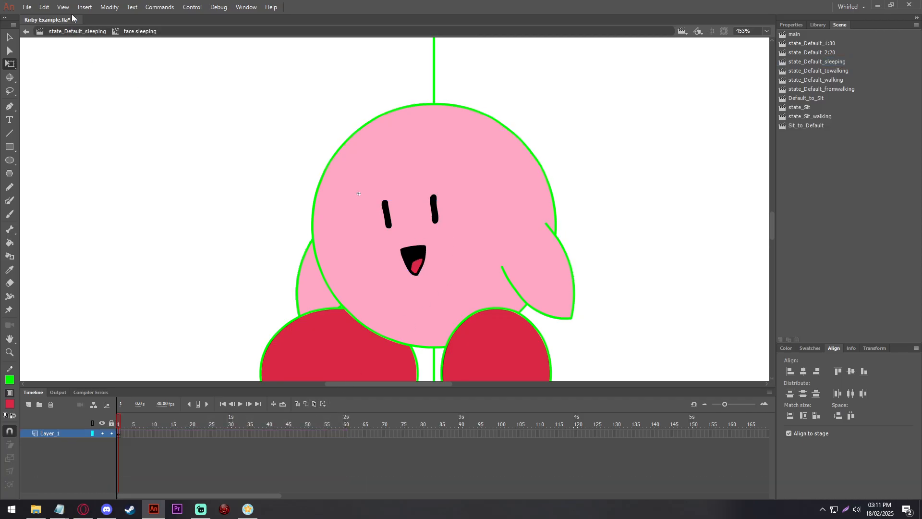
scroll(392, 216, "up", 3)
left_click(379, 222)
left_click_drag(392, 229, 414, 188)
left_click(467, 197)
left_click_drag(481, 226, 419, 201)
left_click(388, 247)
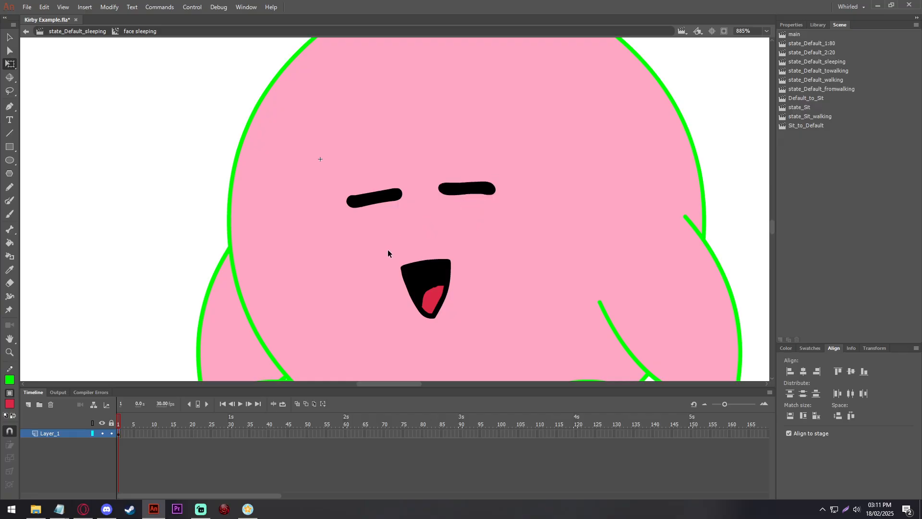
Step: Delete the smiling mouth and paint a small round mouth outline in red with the brush below the eyes
left_click_drag(387, 251, 478, 336)
key("Delete")
left_click(8, 217)
left_click_drag(414, 239, 403, 268)
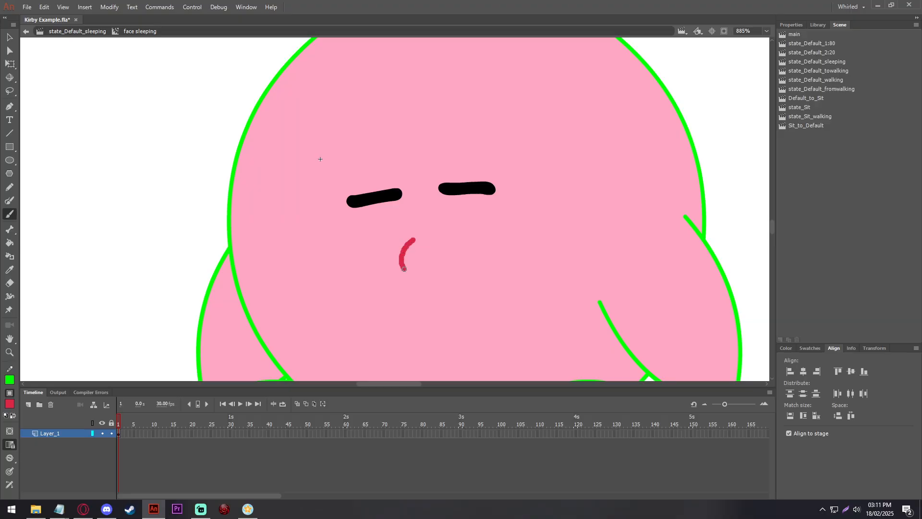
left_click_drag(413, 237, 416, 234)
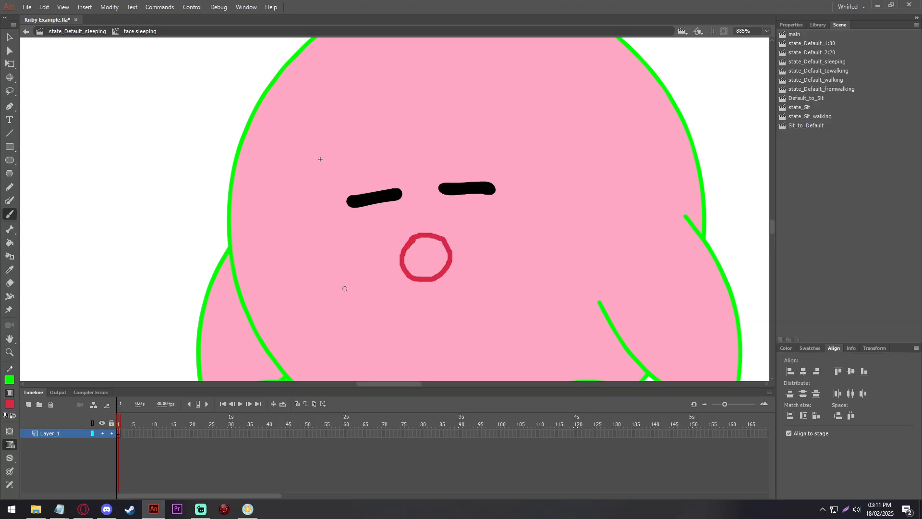
Step: Fill the inside of the round mouth with the eyes' black, undo the black fill of its outline and resample the outline's red
left_click(10, 243)
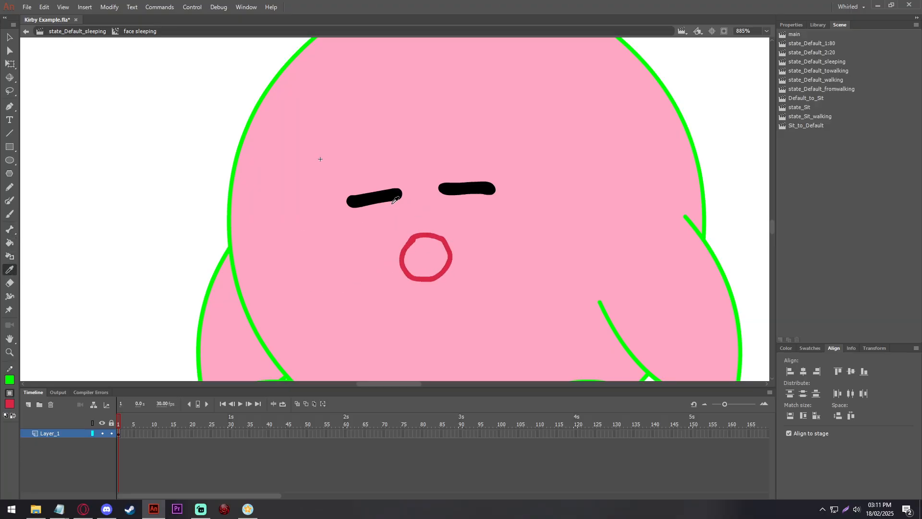
left_click(423, 250)
left_click(415, 237)
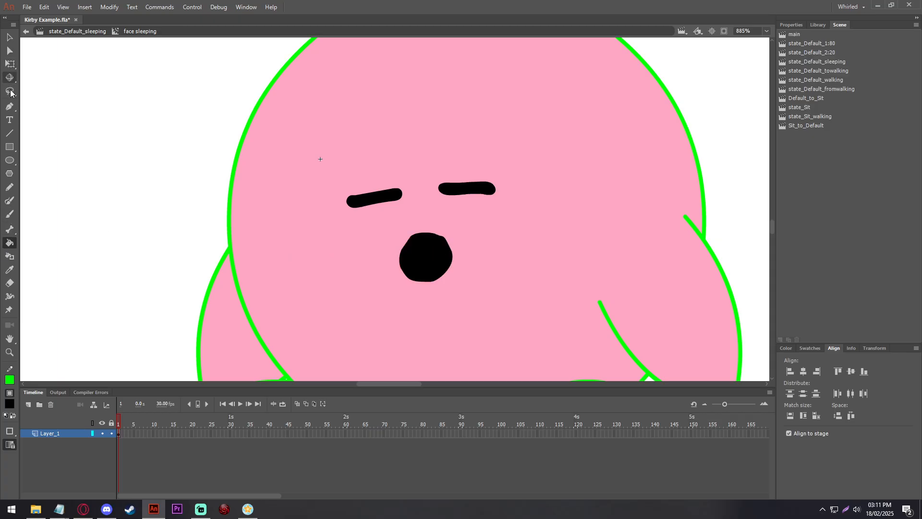
key("ctrl+z")
left_click(10, 270)
left_click(411, 276)
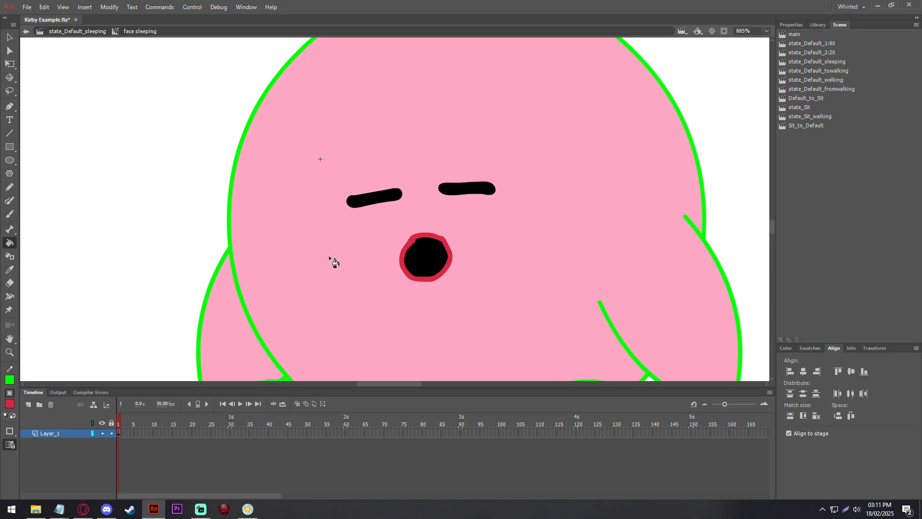
Step: Paint a red tongue curve in the mouth's lower corner, try filling the tongue area and undo the fill
left_click(10, 215)
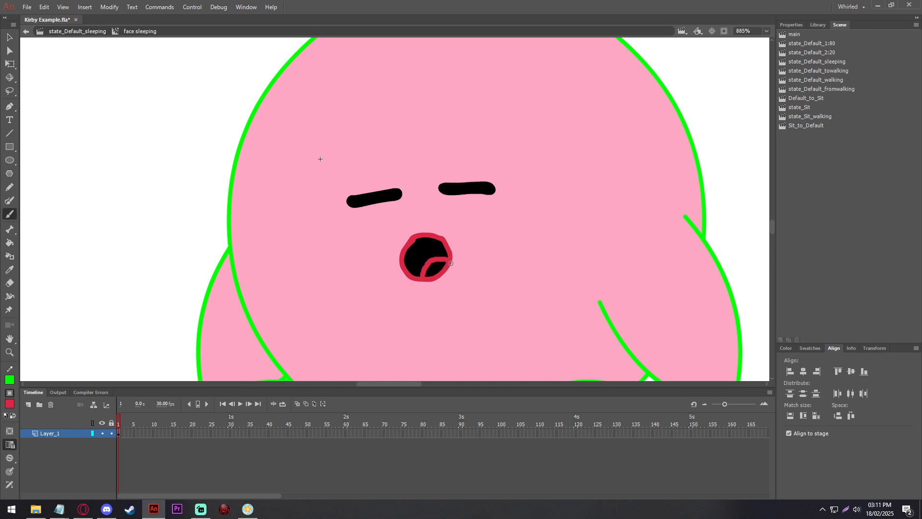
left_click(9, 242)
left_click(437, 269)
key("ctrl+z")
Step: Sample the green of the body's outline and fill the mouth's outline and tongue curve with it
left_click(9, 270)
left_click(241, 286)
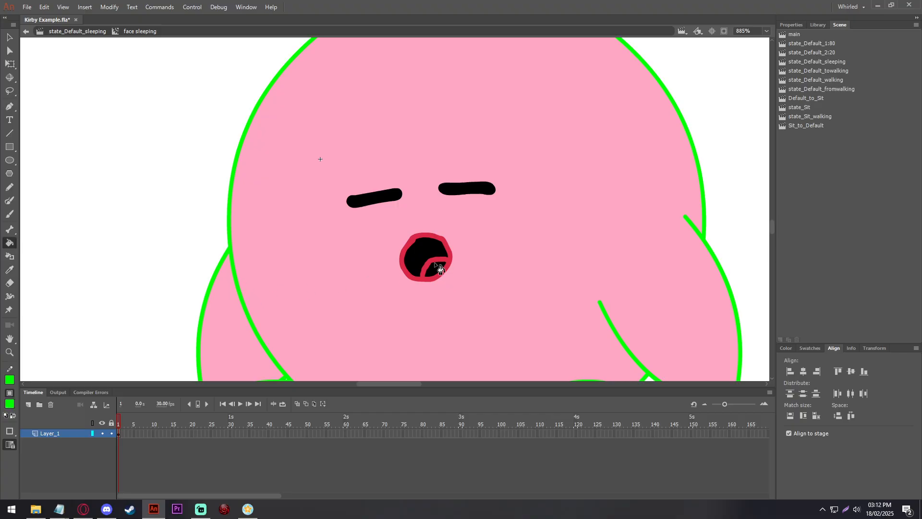
left_click(422, 276)
Step: Fill the tongue with the shoes' red and recolor the mouth's outline and tongue curve with the eyes' black
left_click(7, 275)
scroll(367, 251, "down", 5)
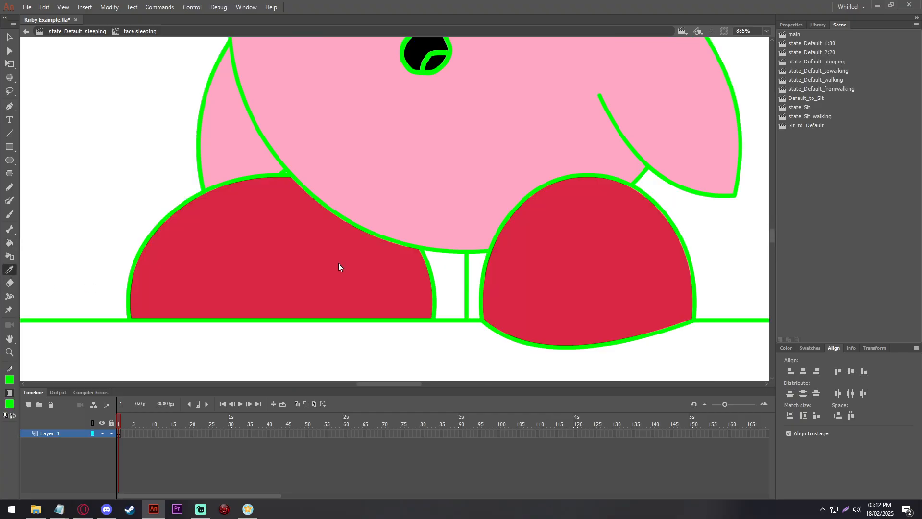
left_click(338, 263)
left_click(9, 270)
scroll(422, 200, "up", 5)
left_click(426, 158)
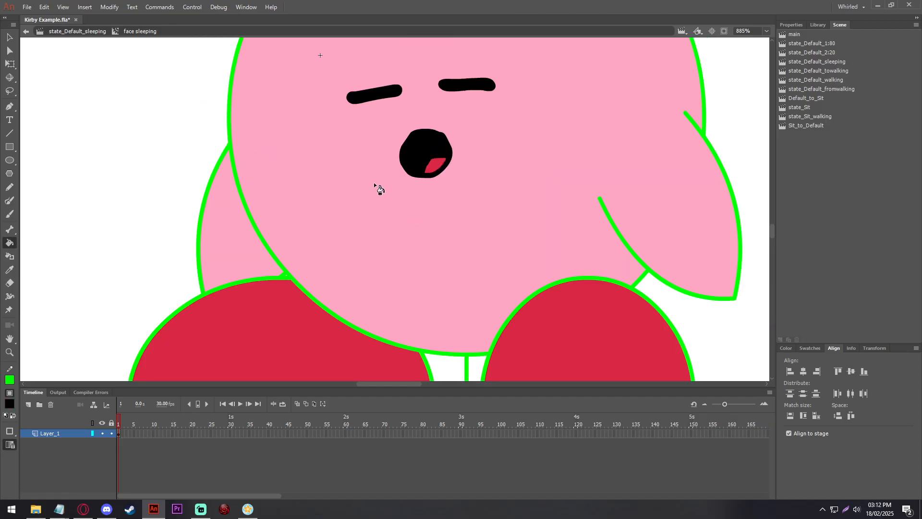
Step: Leave the sleeping face symbol, return to the state_Default_sleeping scene and publish the avatar
left_click(10, 64)
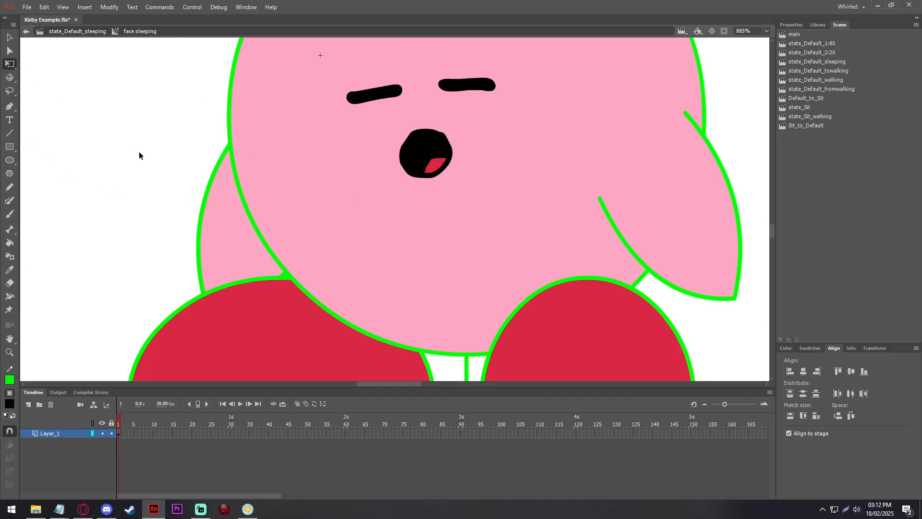
double_click(140, 151)
left_click(226, 233)
scroll(346, 296, "down", 3)
scroll(229, 237, "up", 3)
scroll(229, 237, "down", 1)
left_click(228, 220)
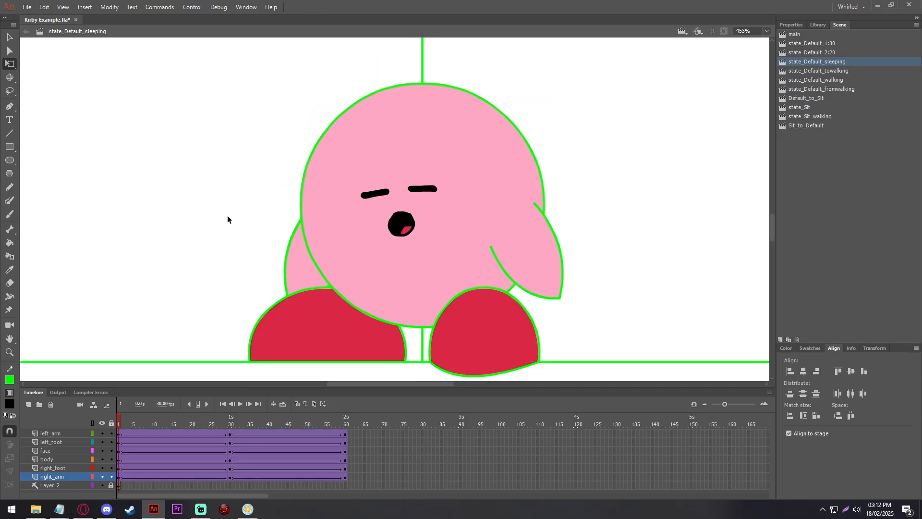
left_click(819, 64)
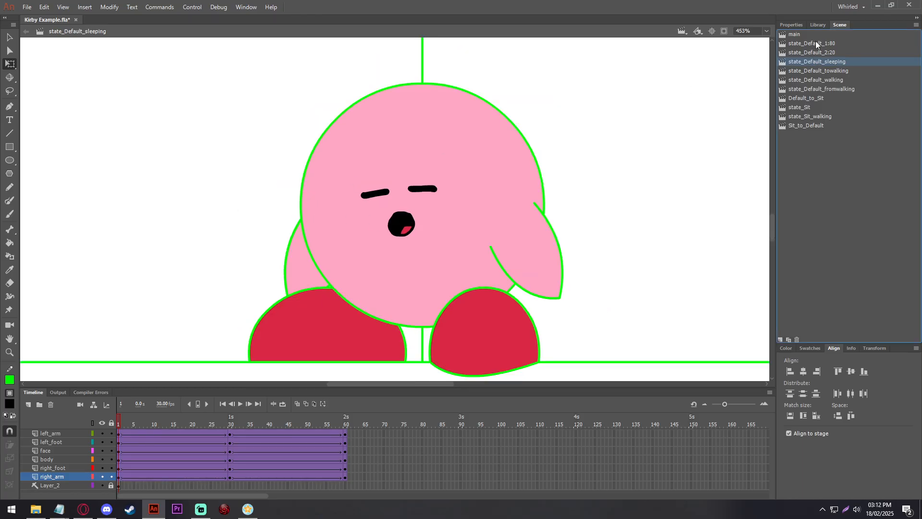
left_click(26, 8)
left_click(73, 197)
Step: Switch to Whirled, upload the newly published avatar file to Kirby Example, affirm the copyright statement and save the item
left_click(257, 515)
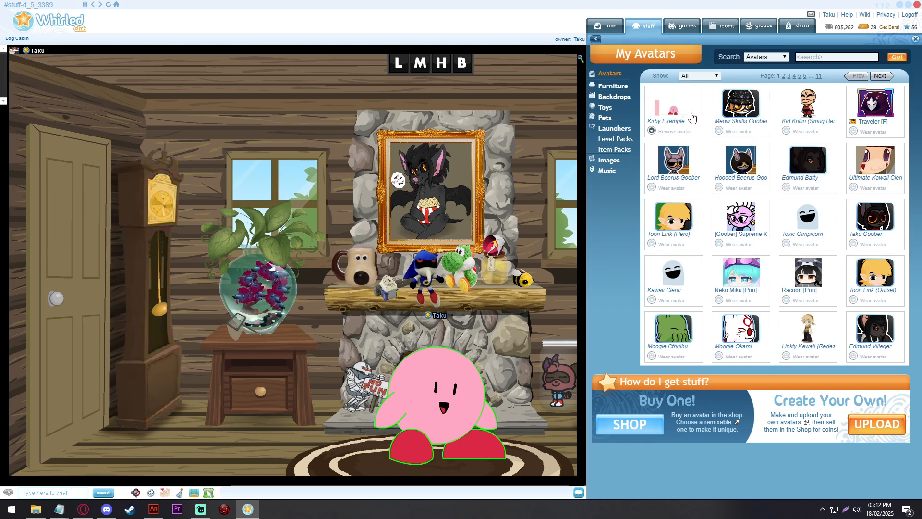
left_click(673, 105)
left_click(861, 99)
left_click(780, 158)
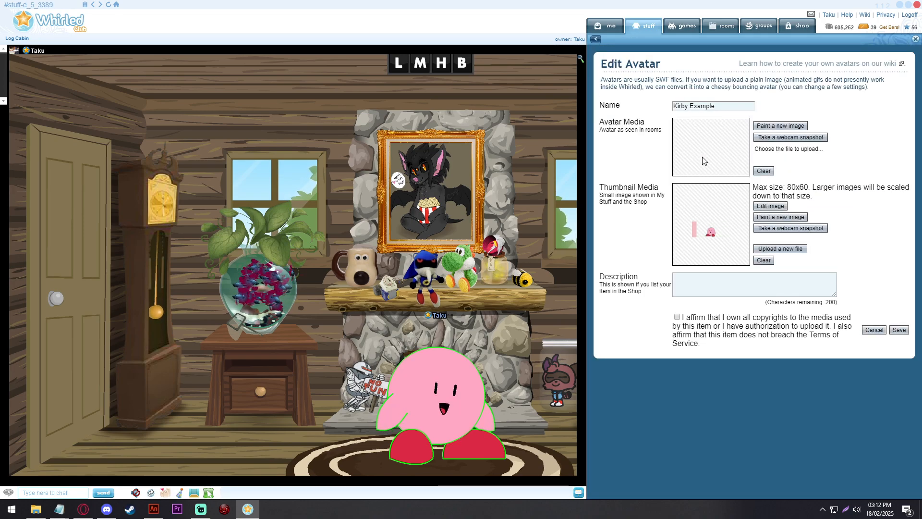
double_click(236, 86)
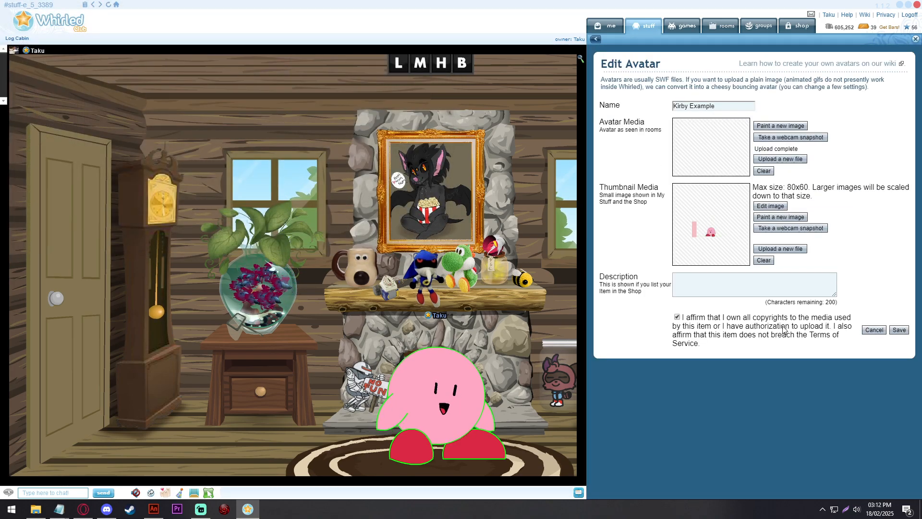
left_click(900, 330)
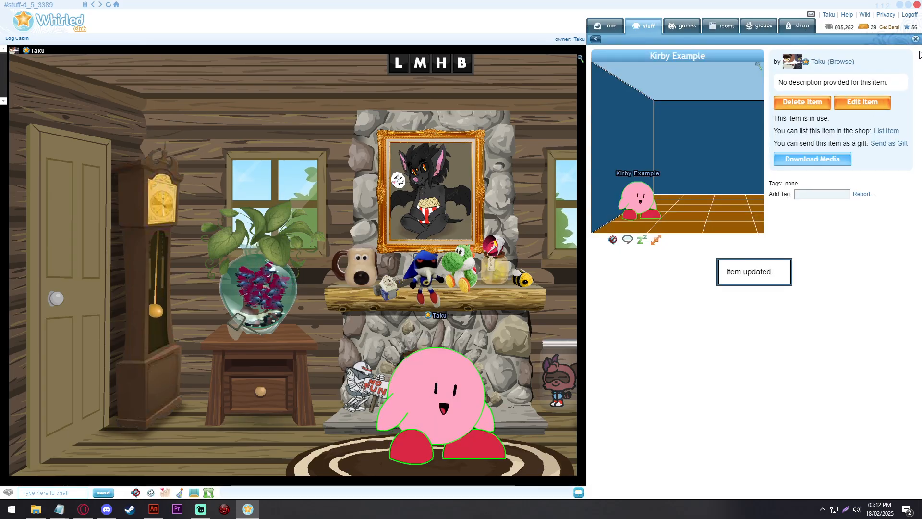
Step: Reopen the Kirby Example item and test falling asleep, waking and walking in its preview
left_click(915, 39)
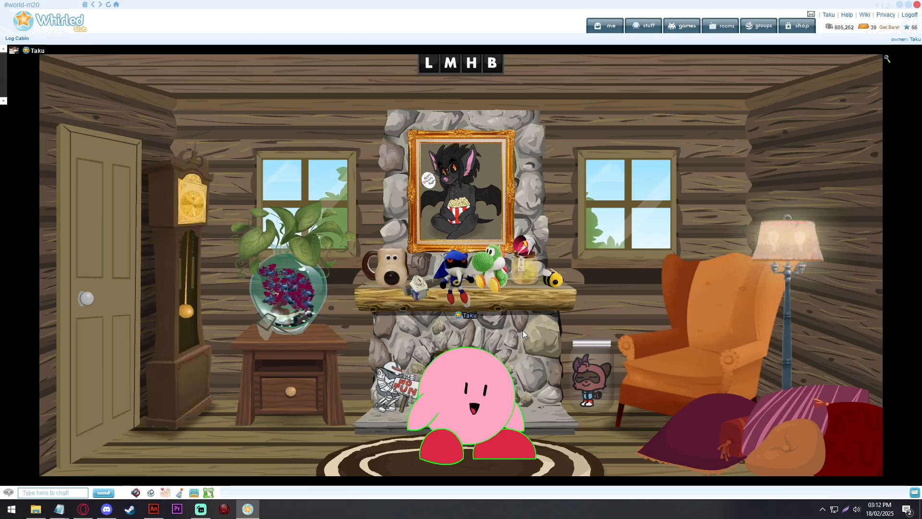
left_click(634, 28)
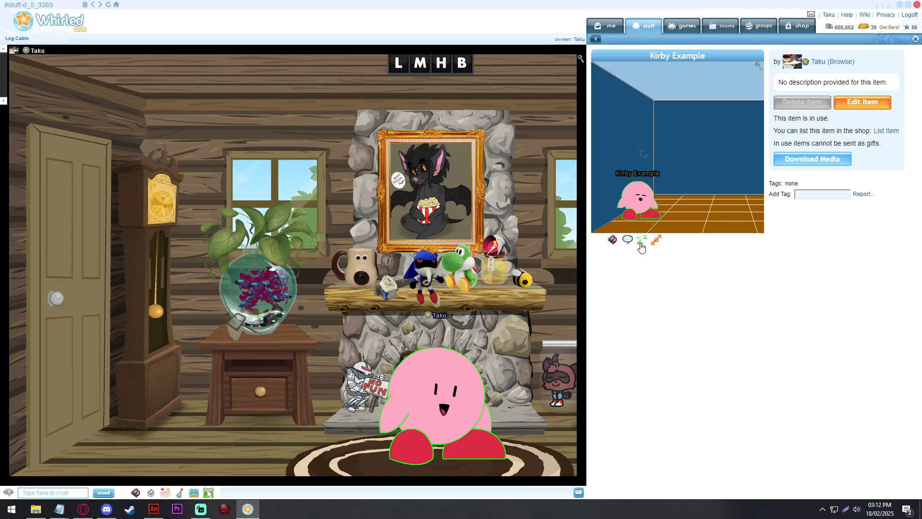
left_click(681, 216)
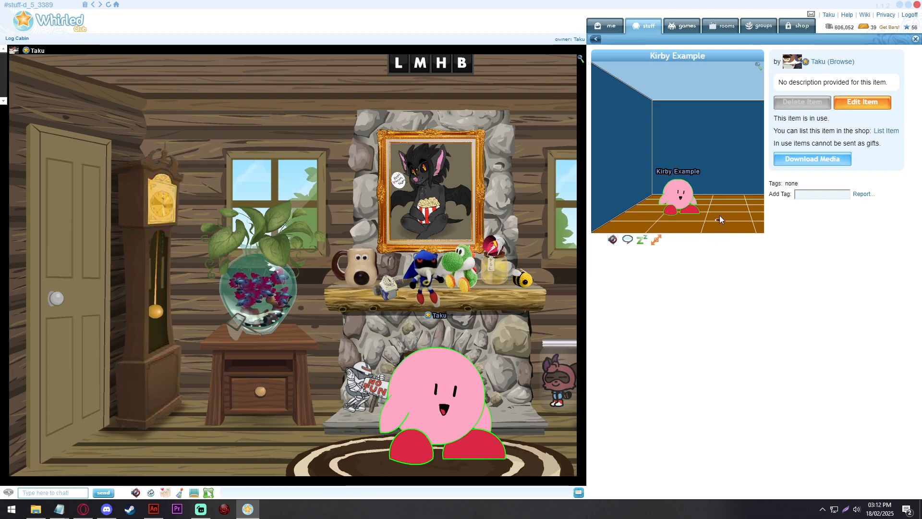
left_click(641, 240)
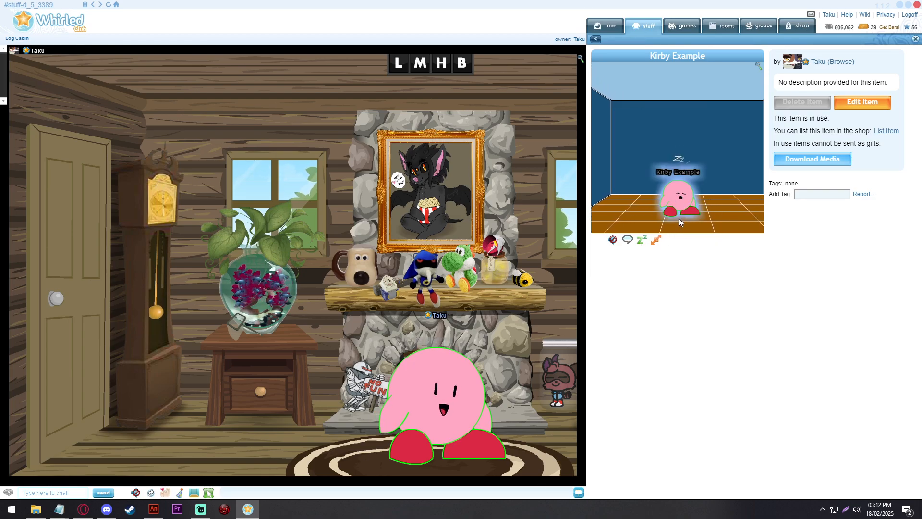
left_click(644, 240)
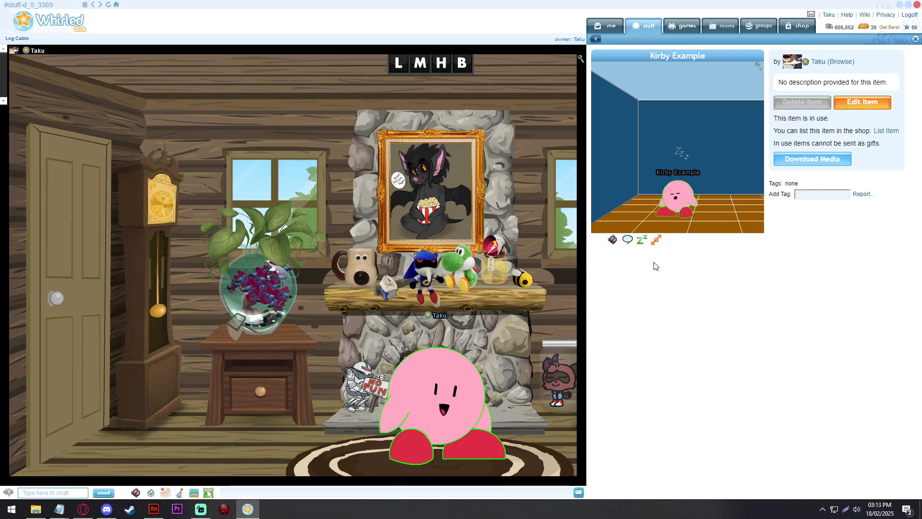
left_click(695, 214)
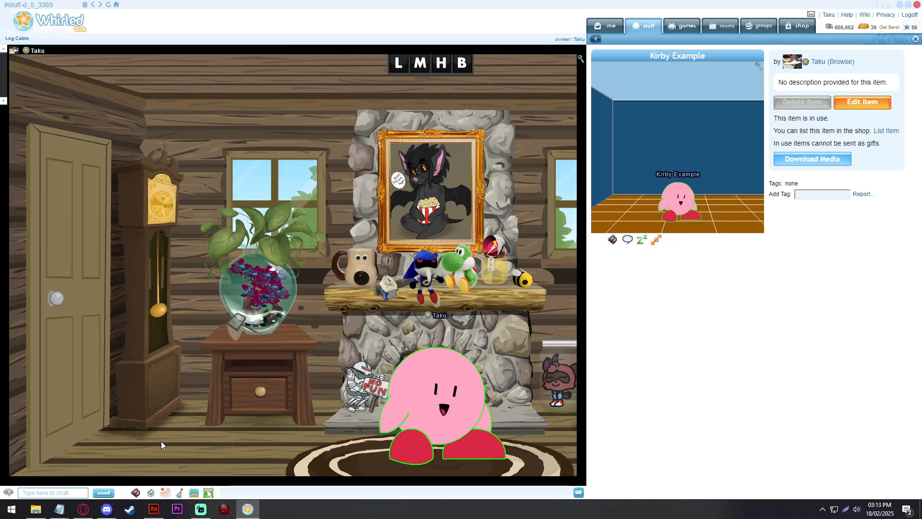
Step: Switch to Notepad, review the Whirled avatar notes and close them without saving
left_click(59, 509)
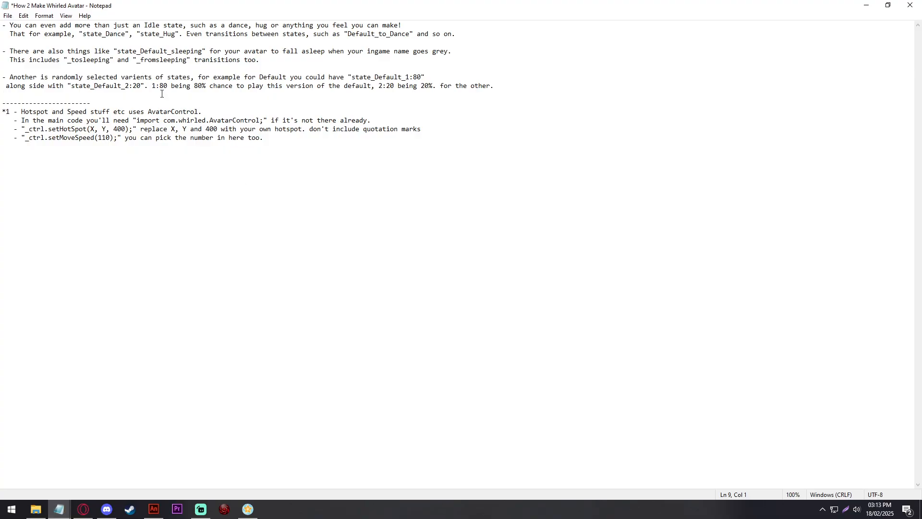
left_click(23, 15)
left_click(24, 16)
left_click_drag(40, 120, 159, 138)
left_click_drag(71, 82, 21, 35)
left_click_drag(263, 94, 336, 43)
left_click(319, 61)
left_click(910, 5)
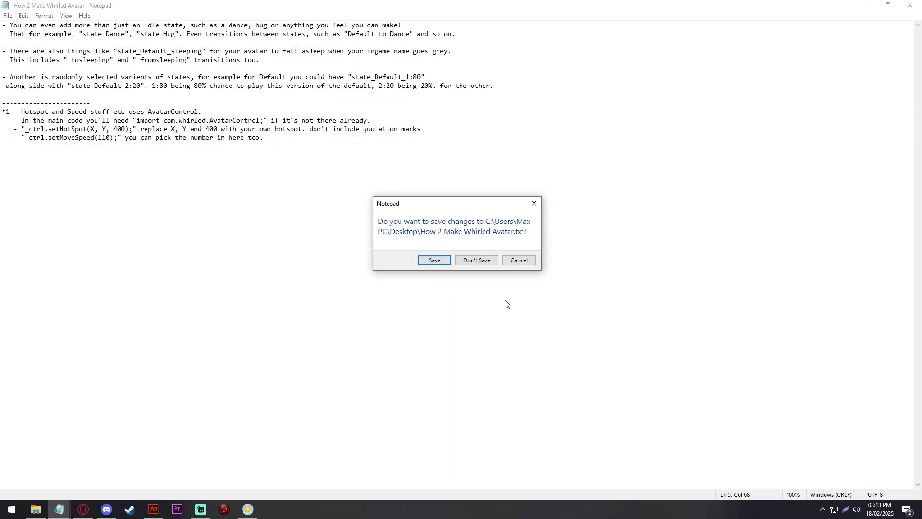
left_click(483, 260)
Step: Walk the Kirby avatar back and forth across the Whirled room and close the item details
left_click(393, 457)
left_click(354, 452)
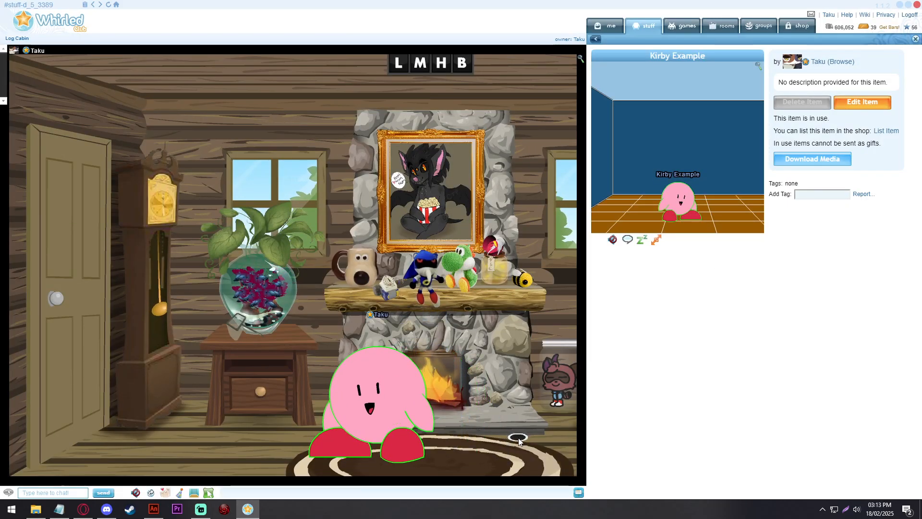
left_click(518, 437)
left_click(354, 444)
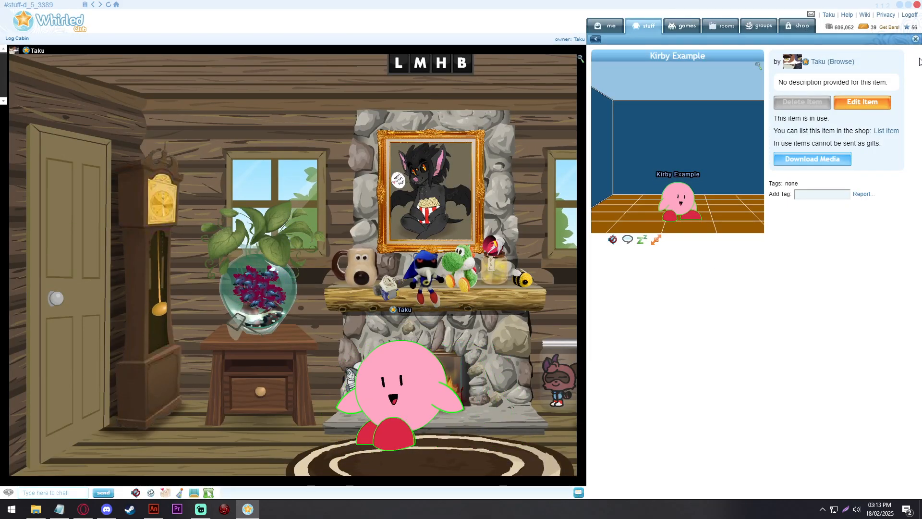
left_click(916, 39)
left_click(528, 436)
Step: Test changing the avatar's state twice in the room, walking it onto the rug in between
left_click(431, 383)
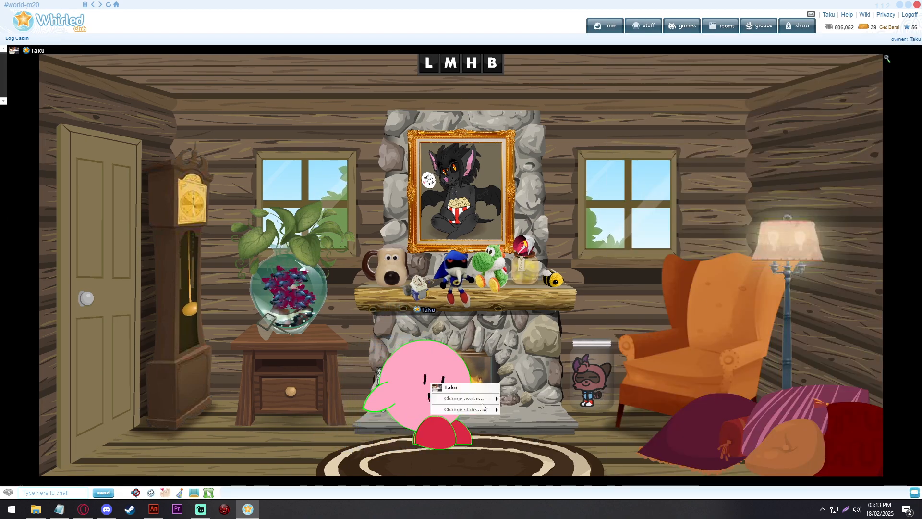
mouse_move(490, 408)
left_click(515, 419)
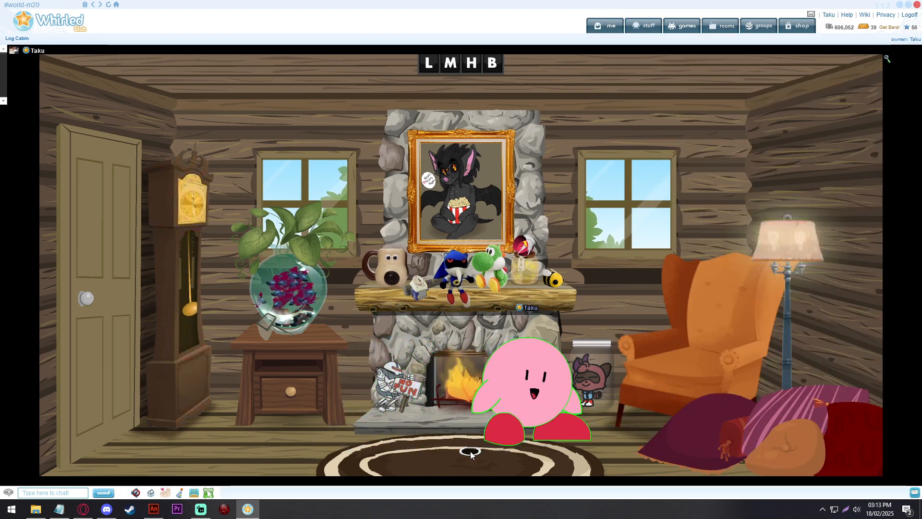
left_click(469, 452)
left_click(473, 457)
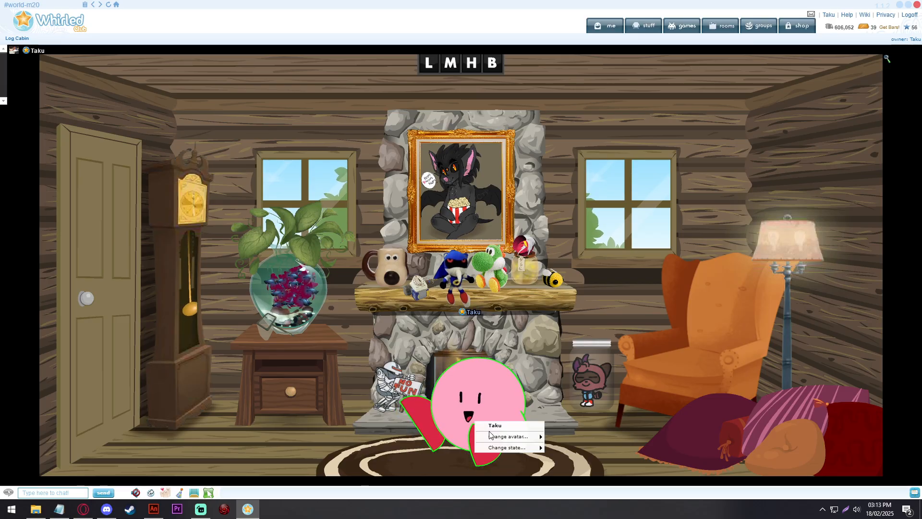
left_click(559, 449)
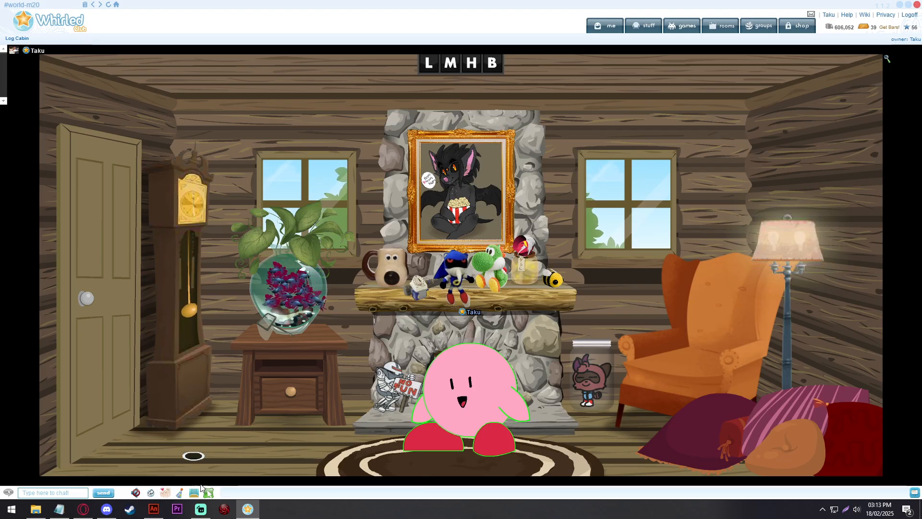
Step: Switch to Streamlabs Desktop
left_click(202, 508)
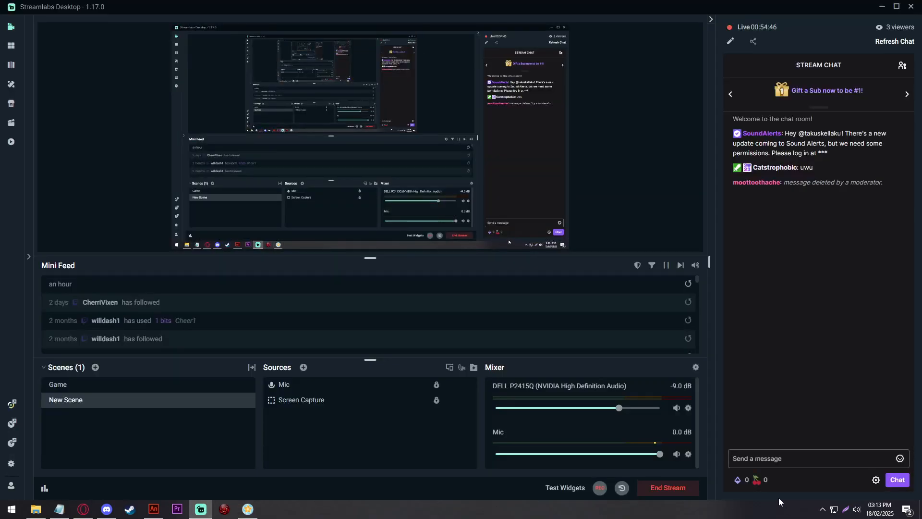